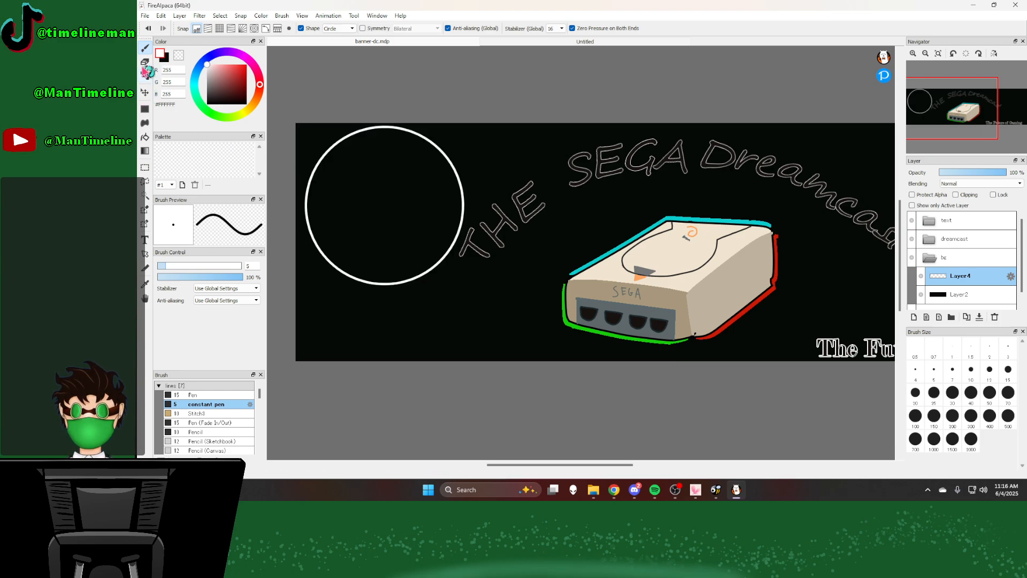
Step: Move the white circle partly past the banner's left edge and check its placement against the Dreamcast controller photo
left_click(145, 93)
left_click_drag(407, 203, 311, 225)
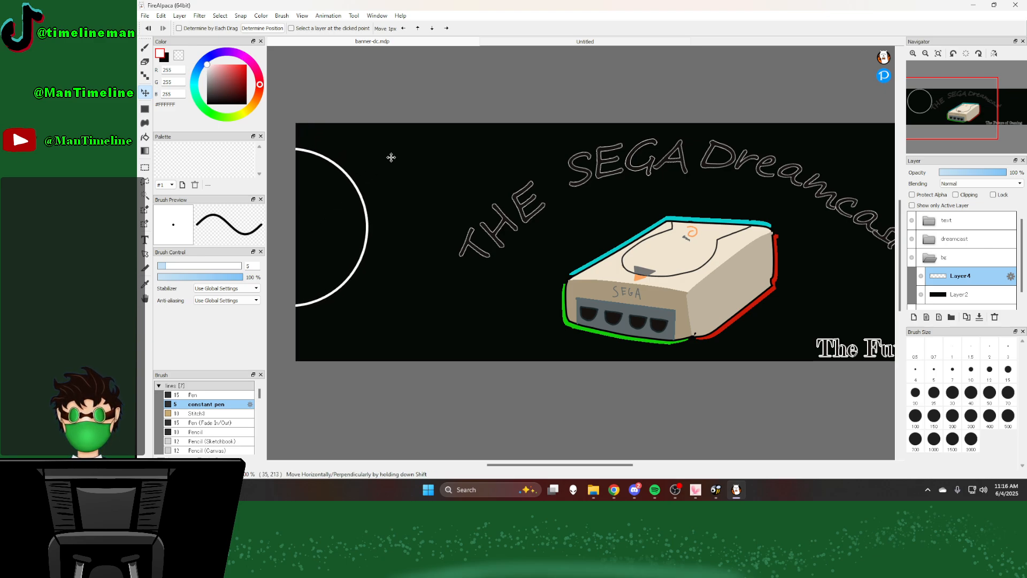
left_click(517, 44)
scroll(514, 148, "down", 2)
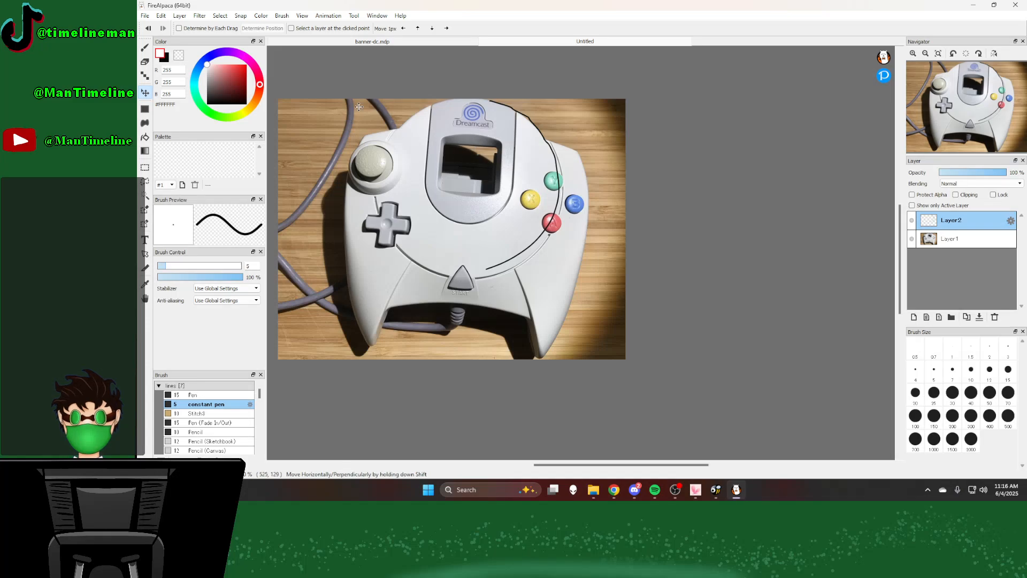
left_click(353, 41)
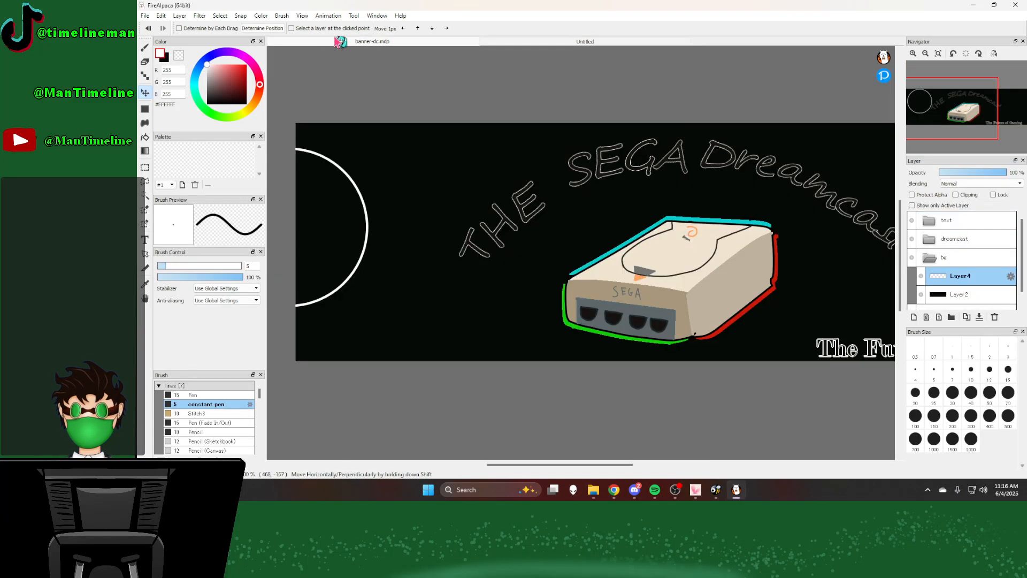
Step: Draw a short horizontal white line outward from the circle's upper right side using the brush's Line shape
left_click(145, 47)
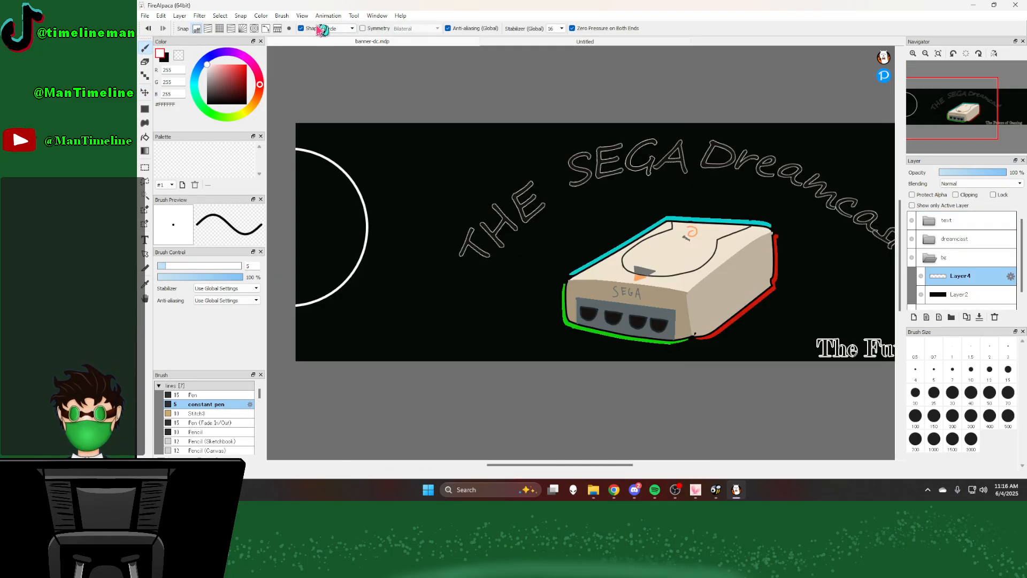
left_click(338, 29)
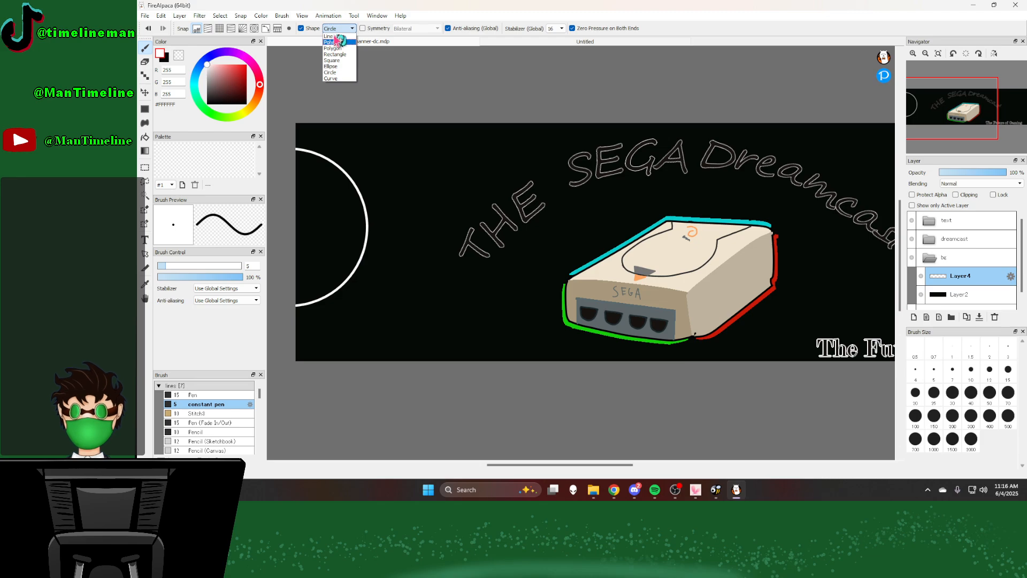
left_click(337, 41)
left_click(339, 28)
left_click(329, 36)
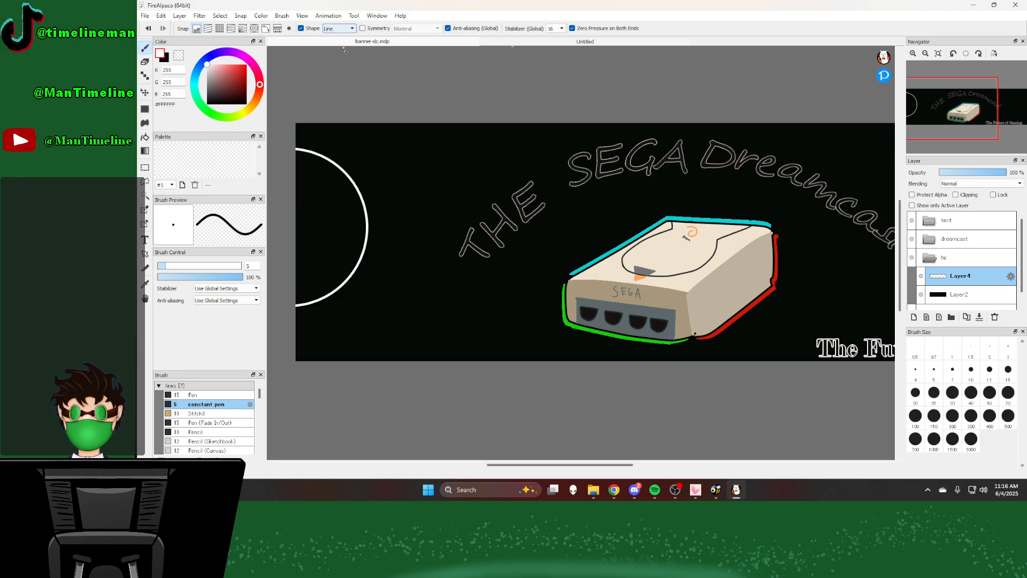
scroll(367, 174, "up", 5)
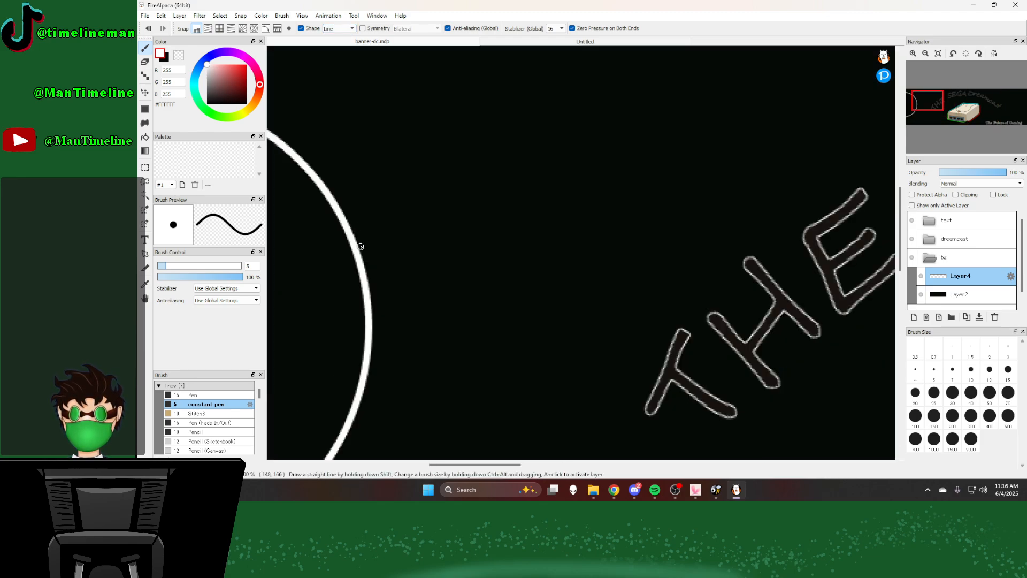
left_click_drag(461, 245, 488, 245)
scroll(487, 238, "down", 3)
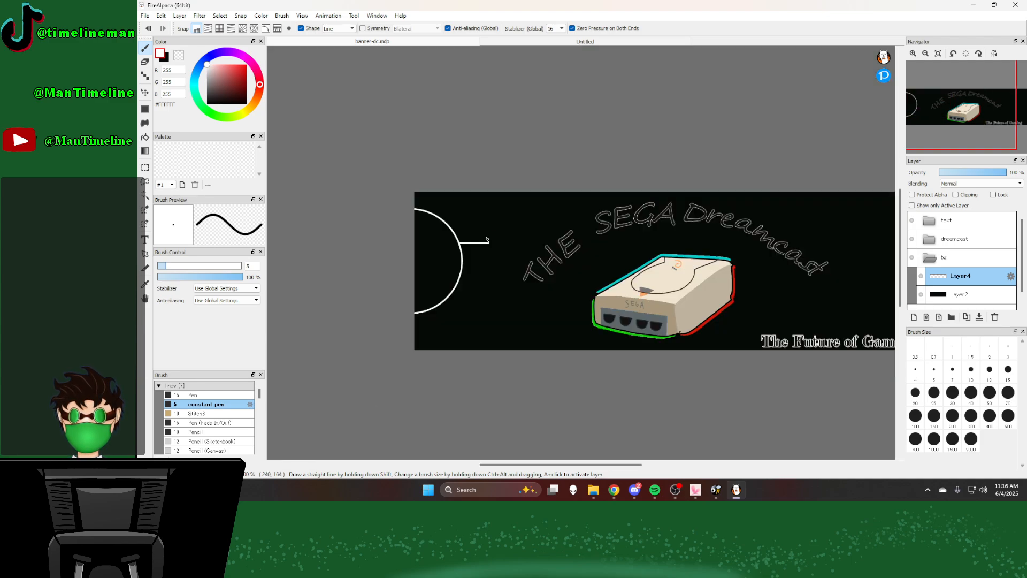
scroll(493, 300, "up", 2)
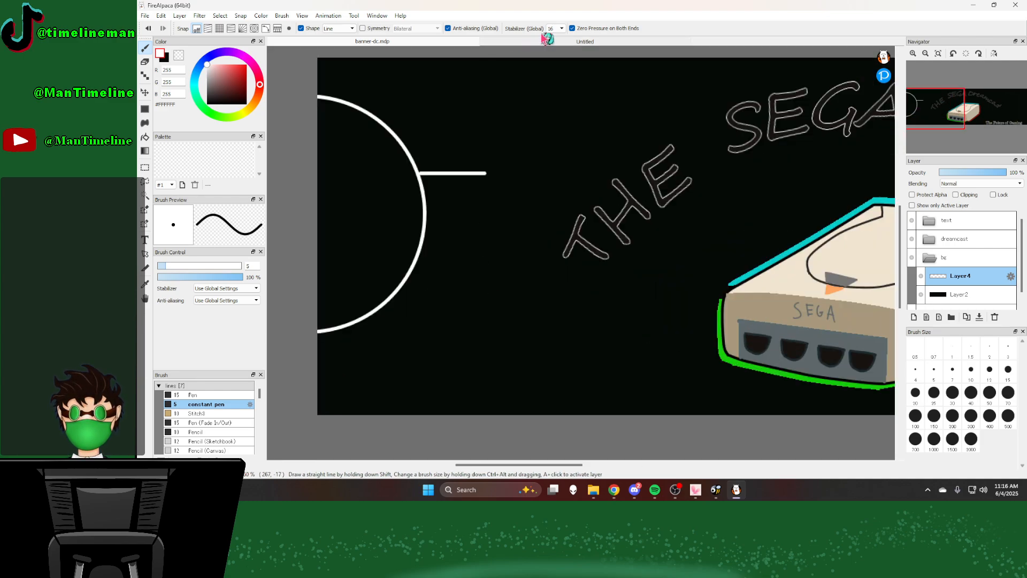
Step: Add a white Curve stroke from the line's outer end down past the banner's lower edge, following the controller photo's side
left_click(547, 42)
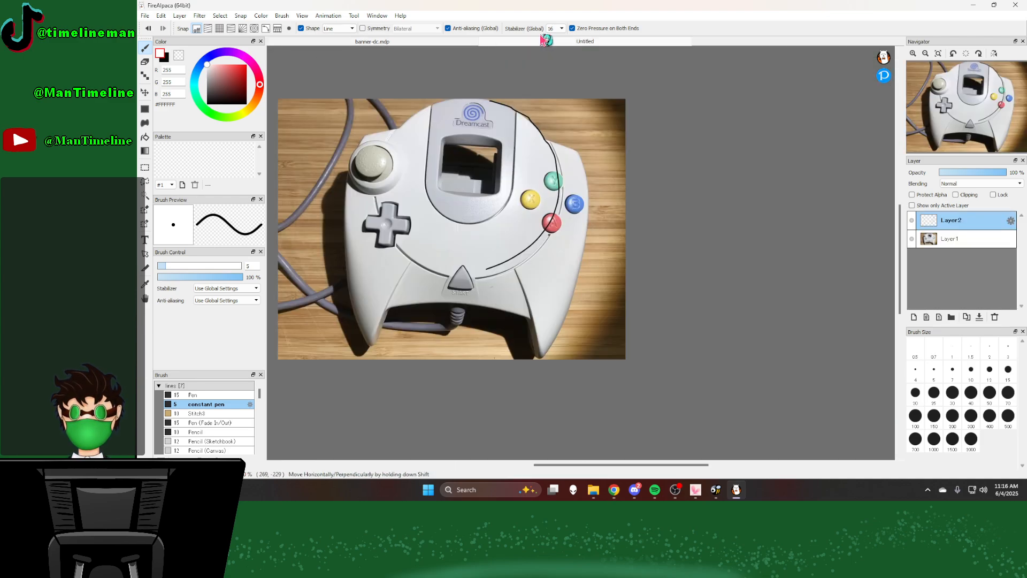
left_click(399, 42)
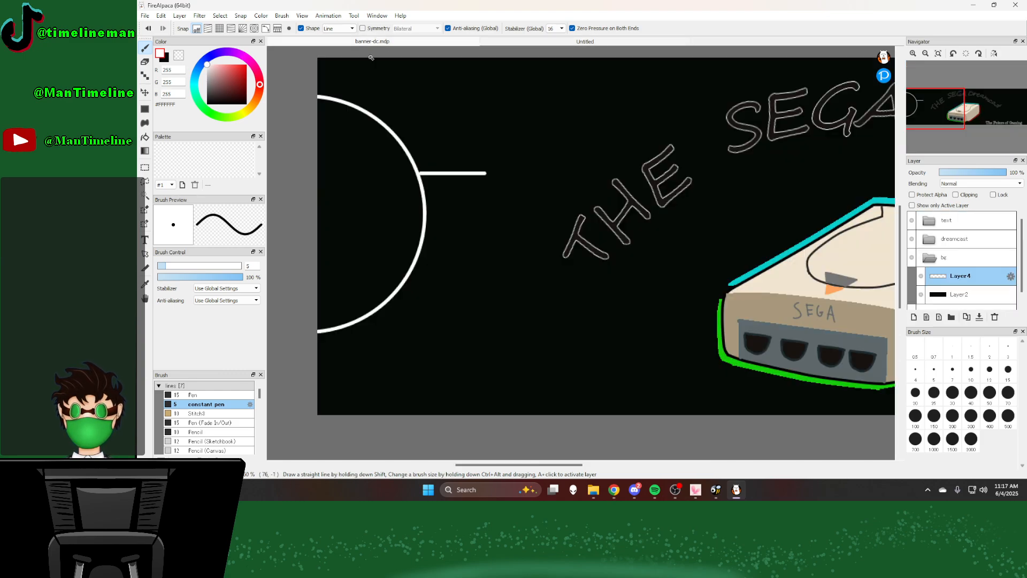
left_click(345, 28)
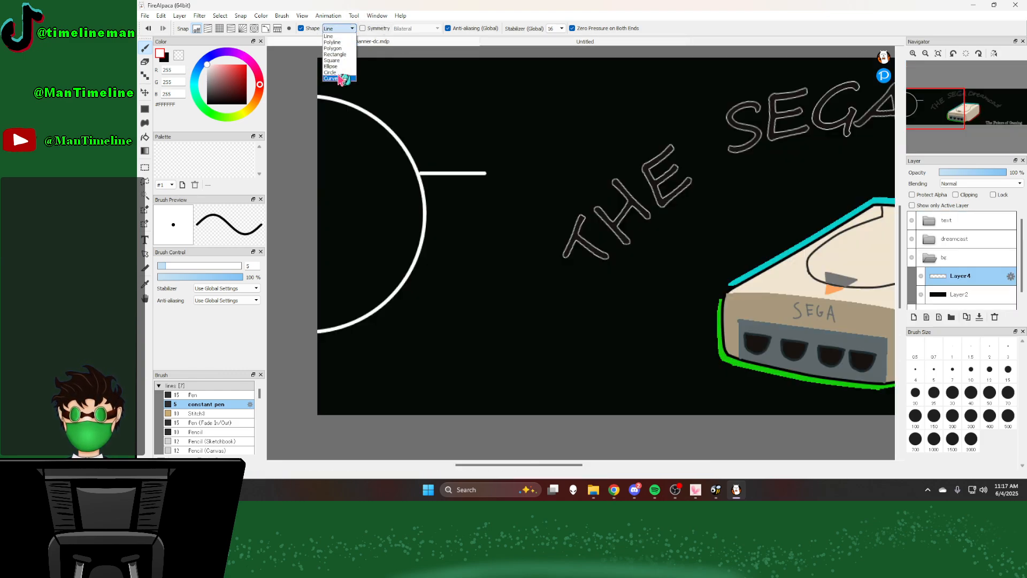
left_click(334, 44)
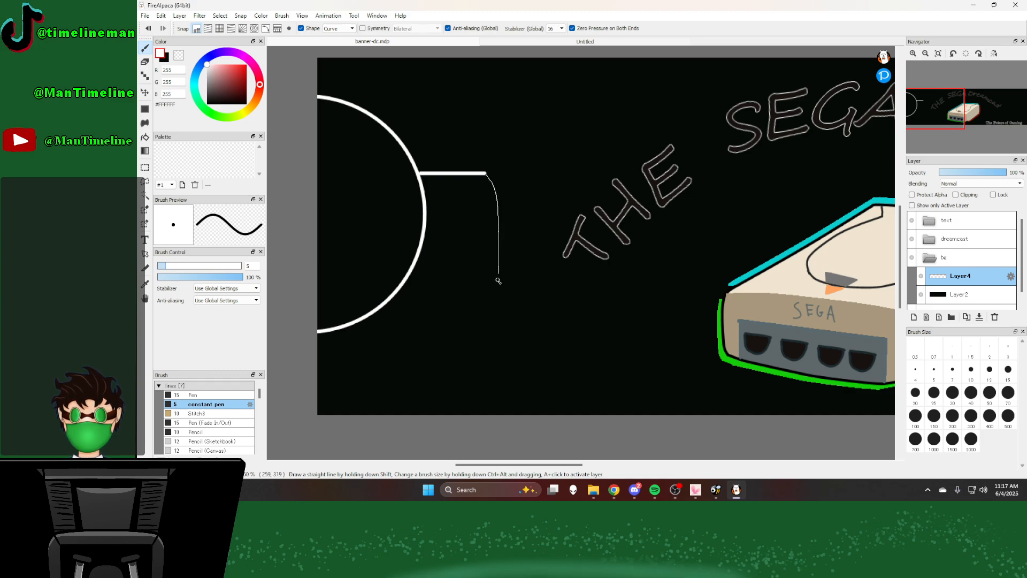
left_click(509, 304)
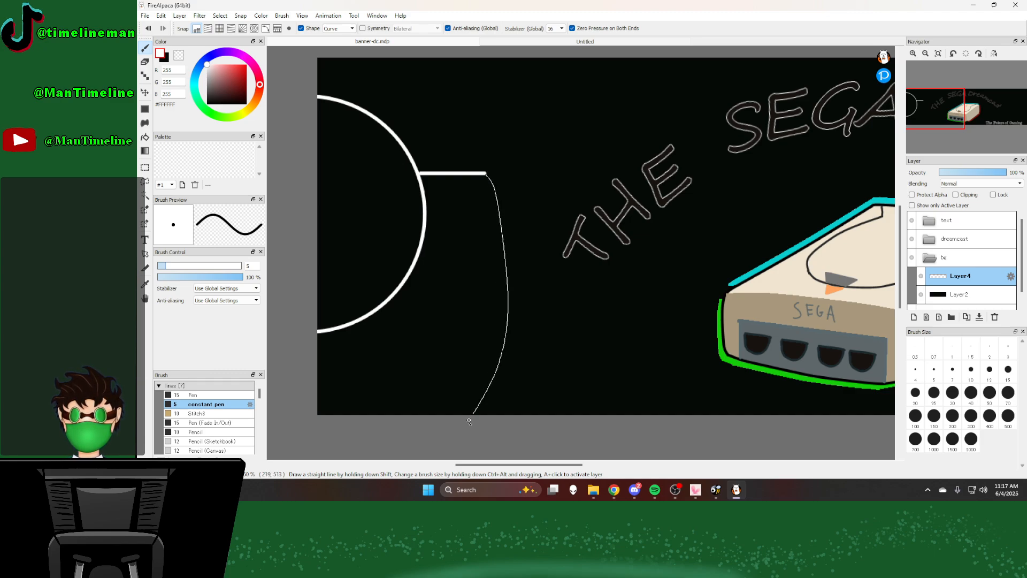
double_click(449, 461)
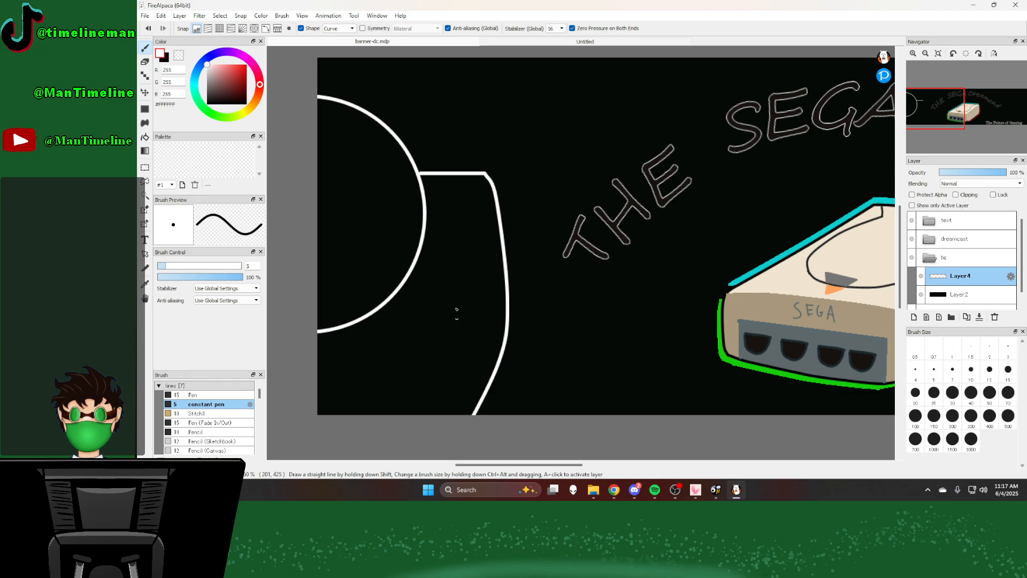
scroll(458, 289, "down", 5)
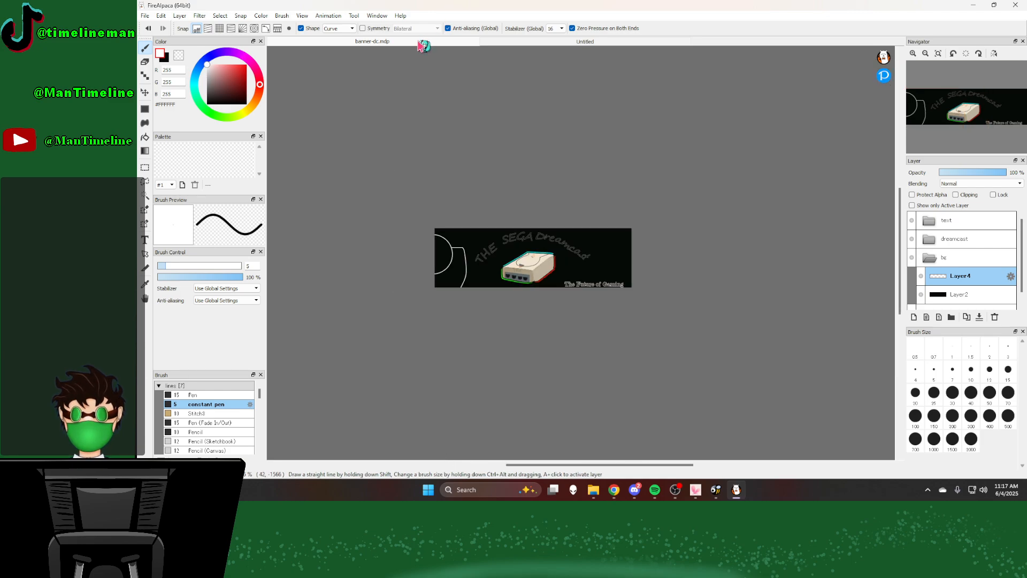
Step: Compare the controller outline in the banner with the reference photo, then undo the side curve and the horizontal line
left_click(509, 43)
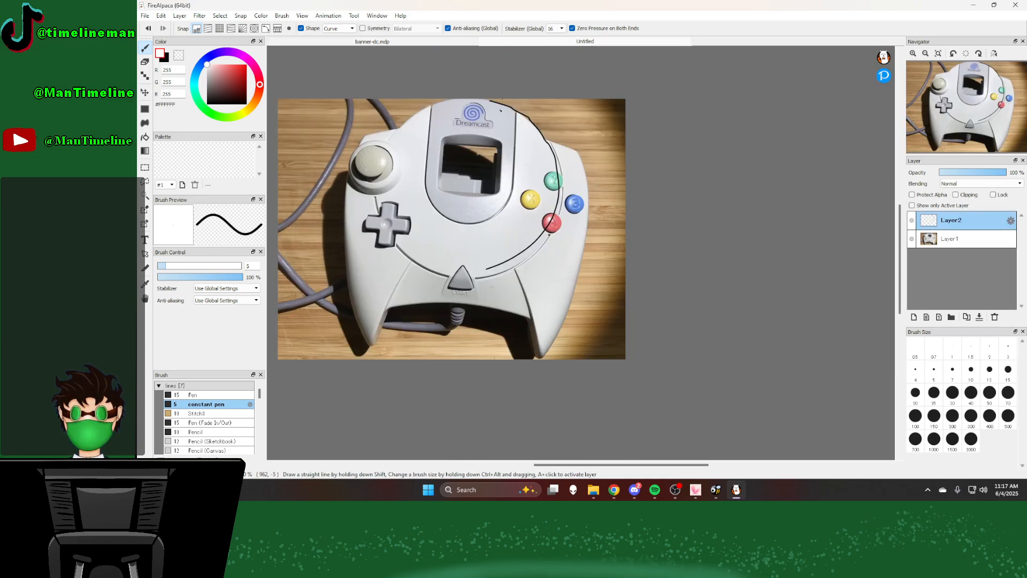
scroll(514, 169, "up", 3)
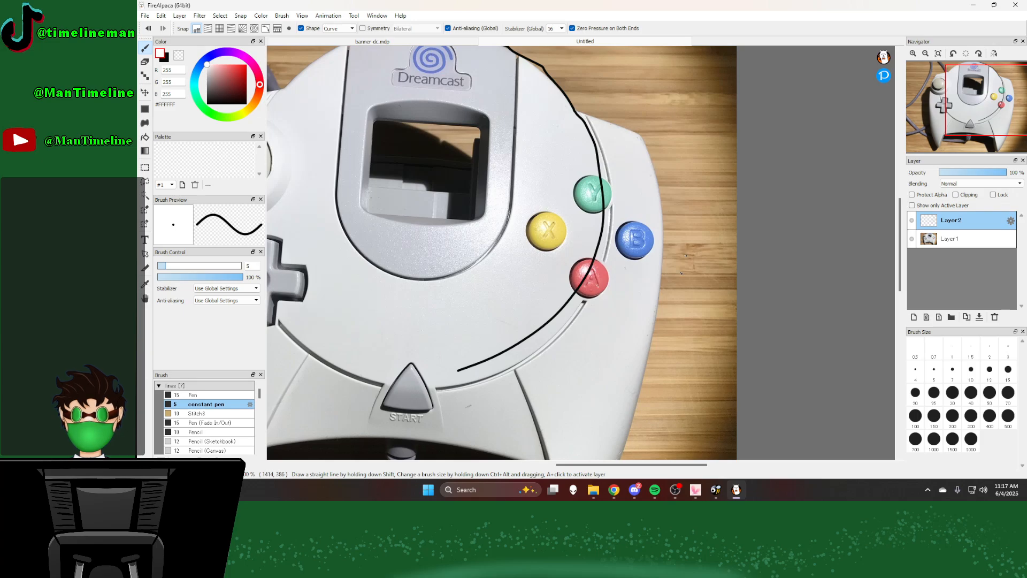
scroll(644, 171, "down", 3)
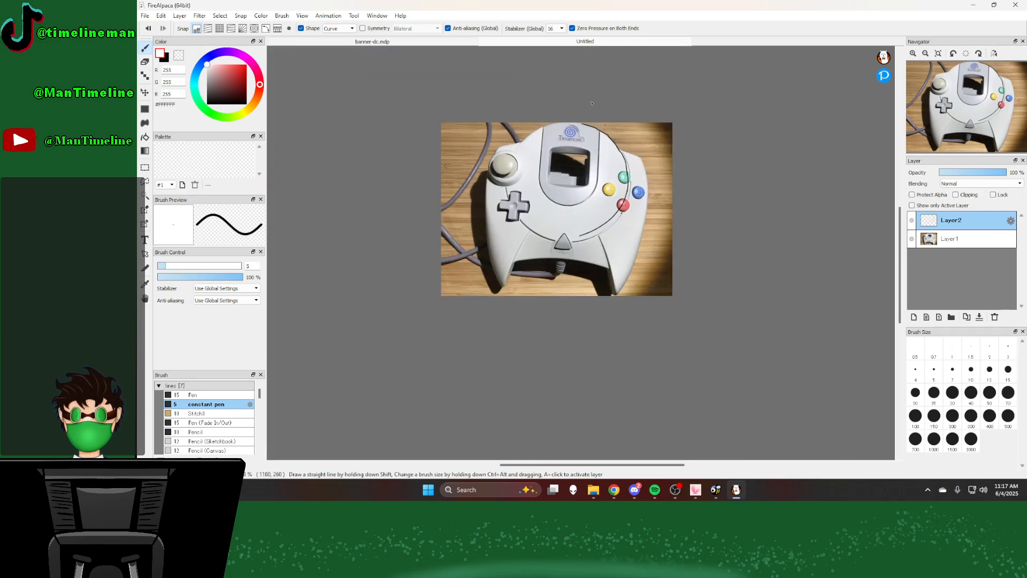
left_click(430, 41)
scroll(437, 42, "up", 3)
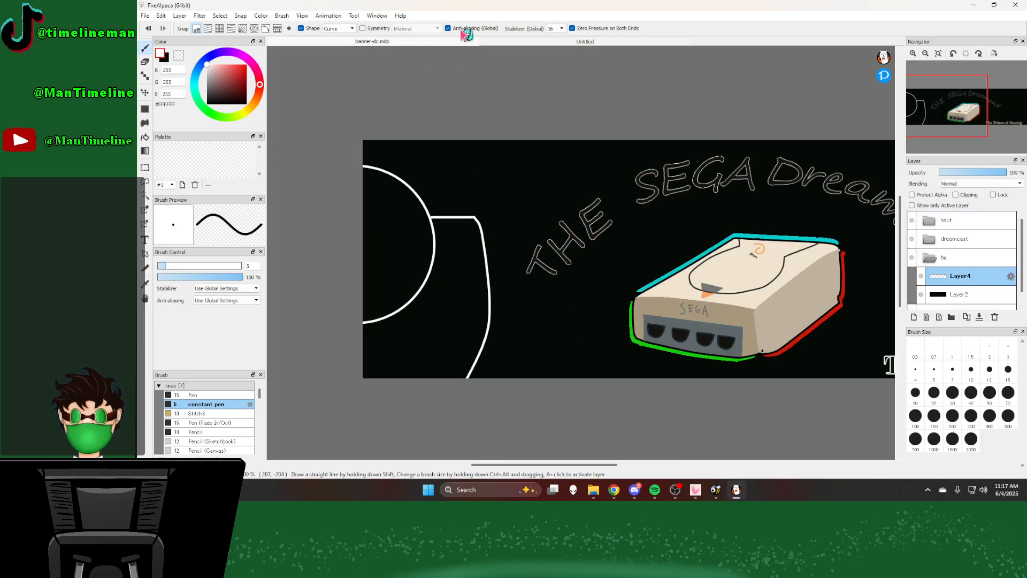
left_click(518, 45)
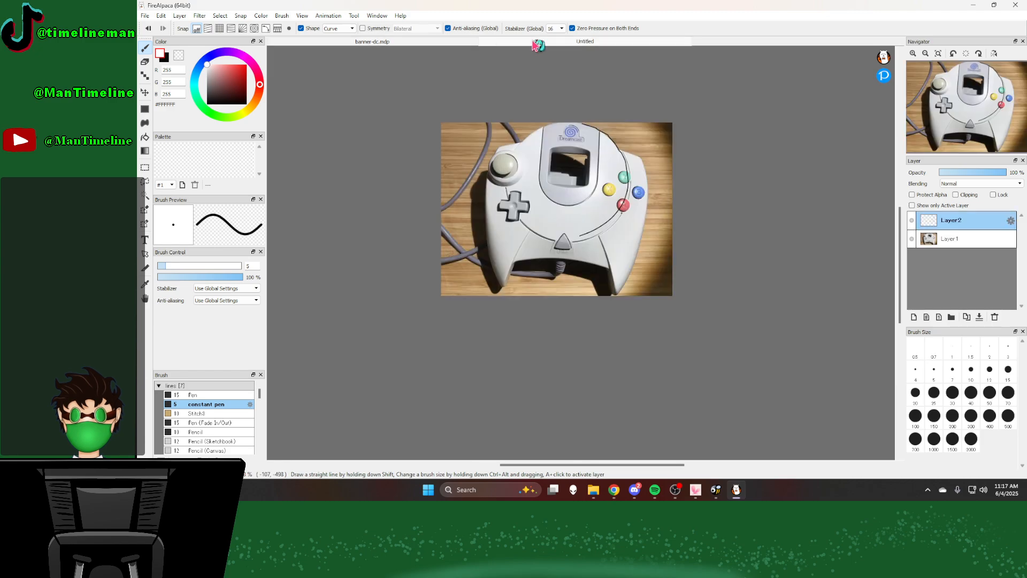
scroll(484, 40, "up", 4)
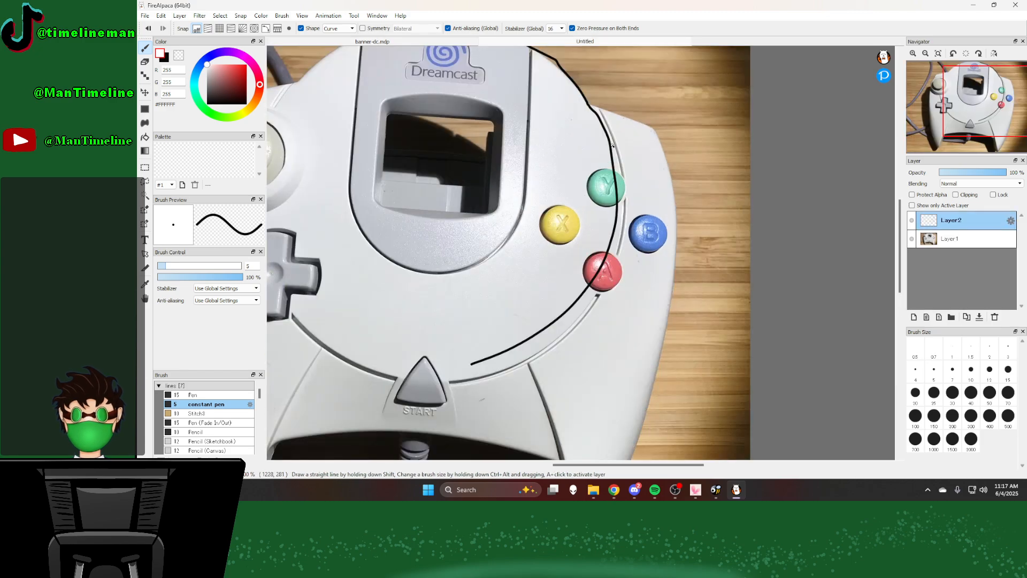
left_click(455, 43)
left_click(147, 29)
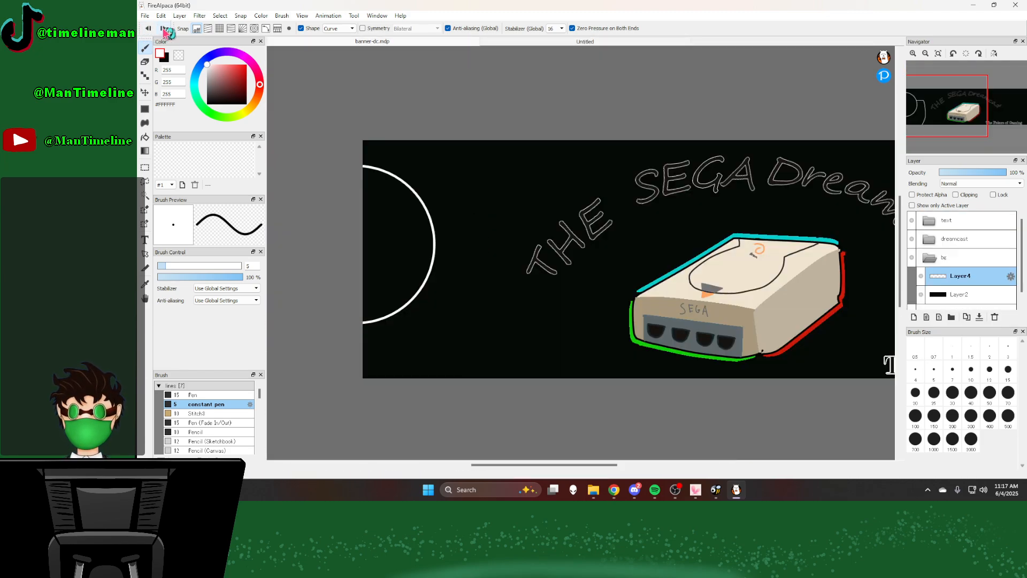
Step: Redraw the straight horizontal line outward from the circle's edge with the Line shape and check it against the controller photo
left_click(339, 29)
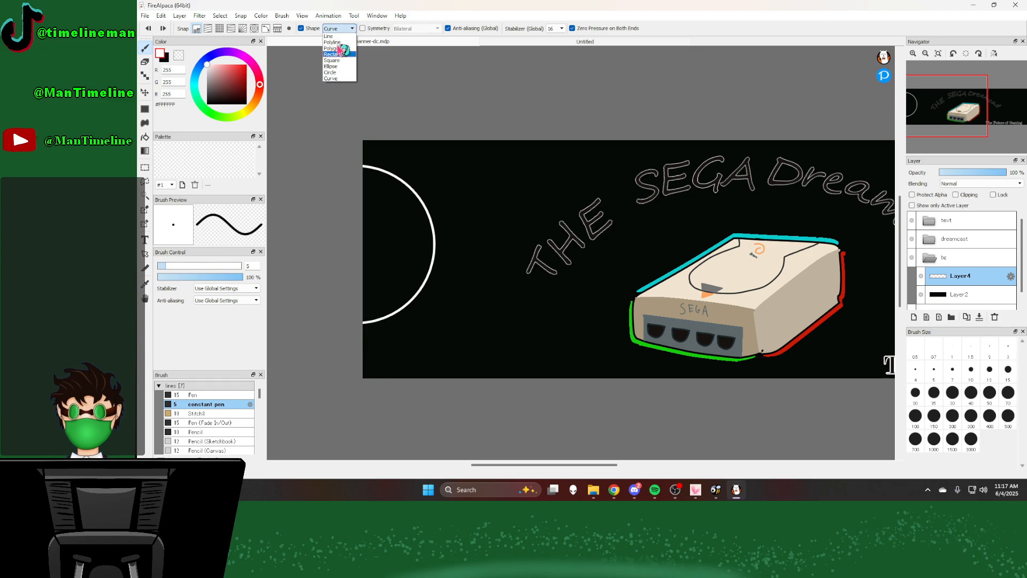
left_click(329, 36)
scroll(407, 235, "up", 2)
scroll(452, 228, "up", 1)
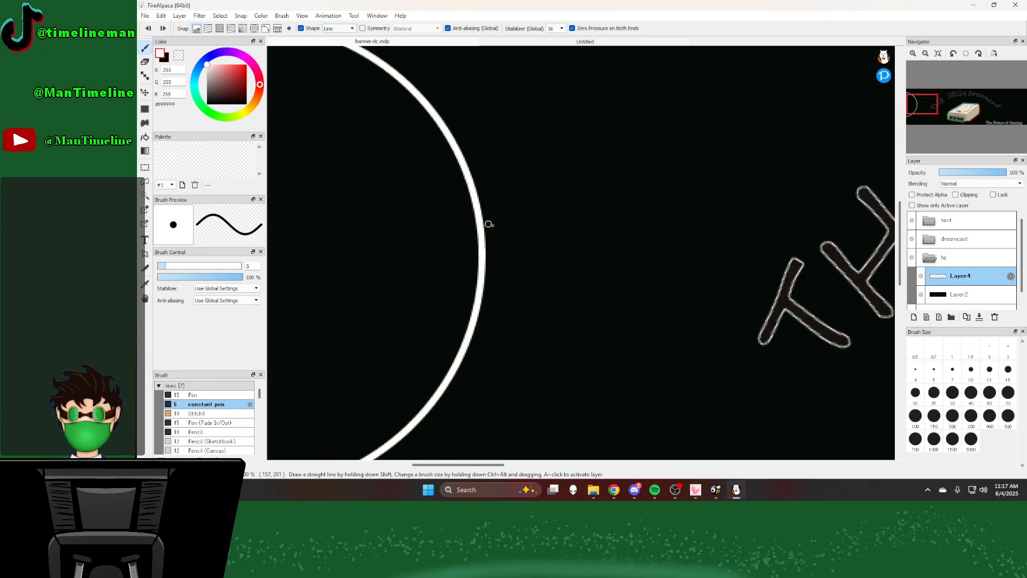
left_click_drag(496, 222, 587, 221)
left_click(512, 43)
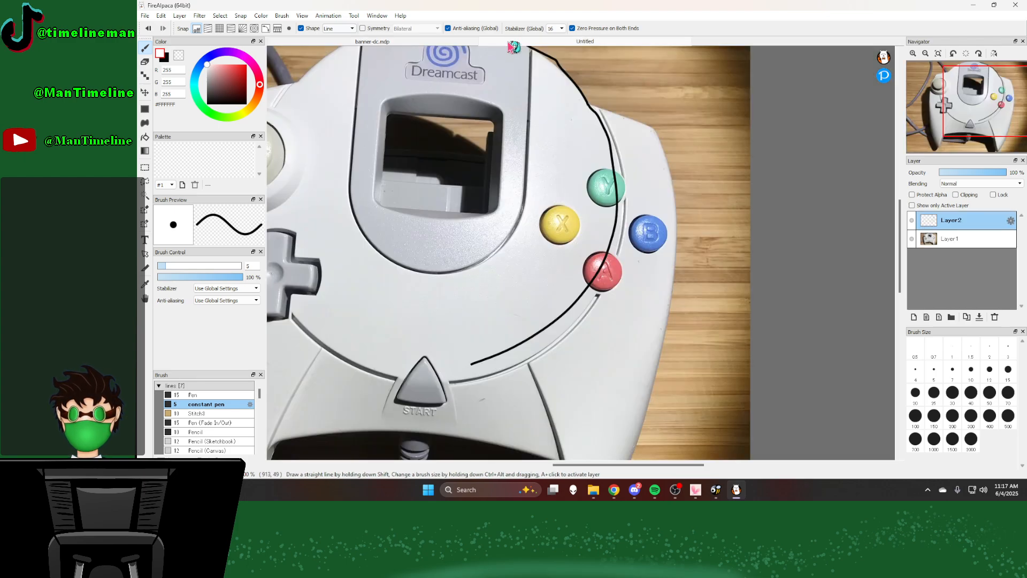
scroll(548, 147, "down", 4)
scroll(581, 137, "up", 3)
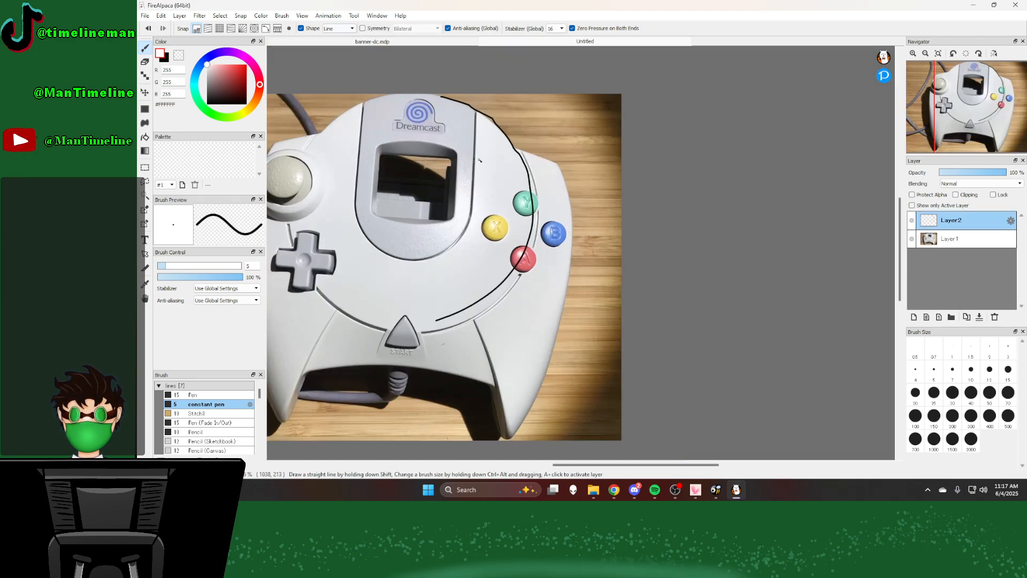
left_click(403, 37)
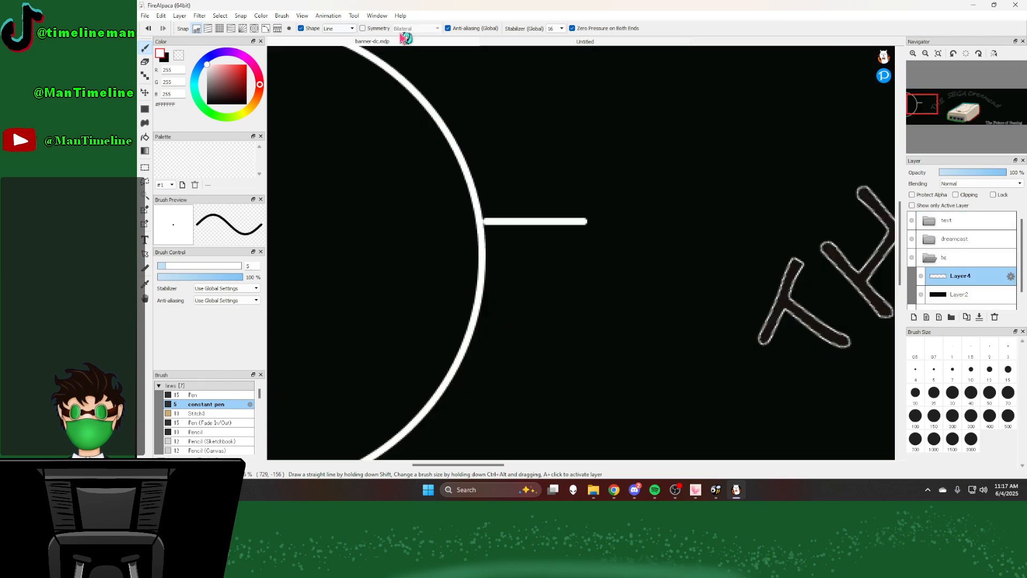
Step: Draw a bowed white Curve from the new line's end past the banner's lower edge and compare it with the photo
scroll(500, 155, "down", 3)
scroll(500, 156, "up", 2)
left_click(339, 29)
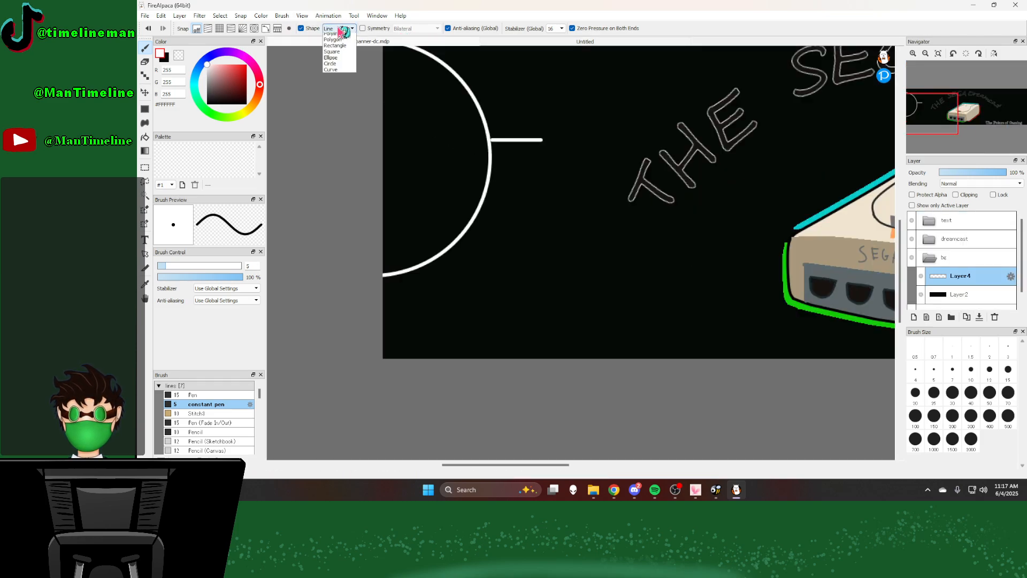
left_click(332, 70)
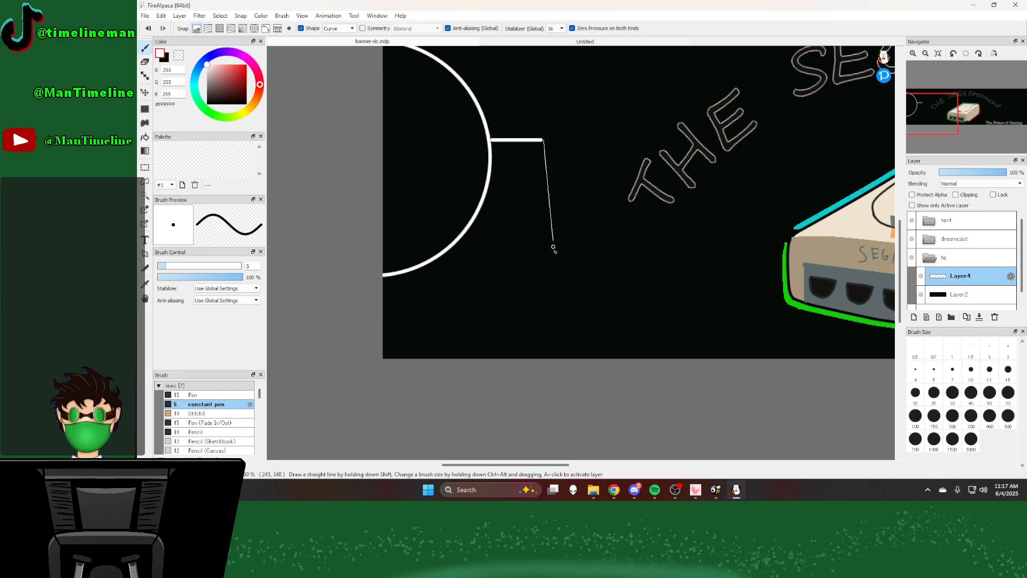
left_click(557, 258)
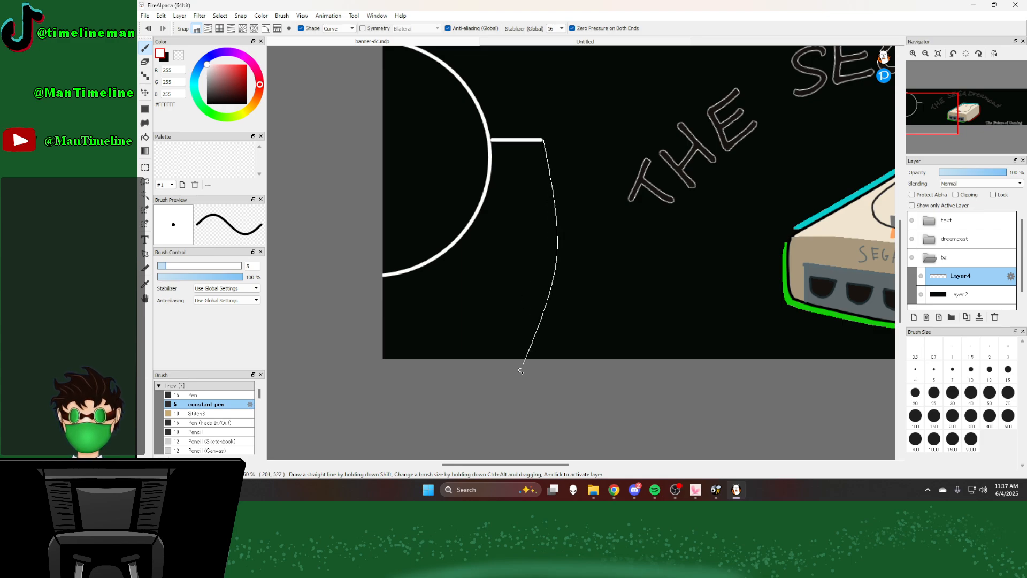
double_click(515, 390)
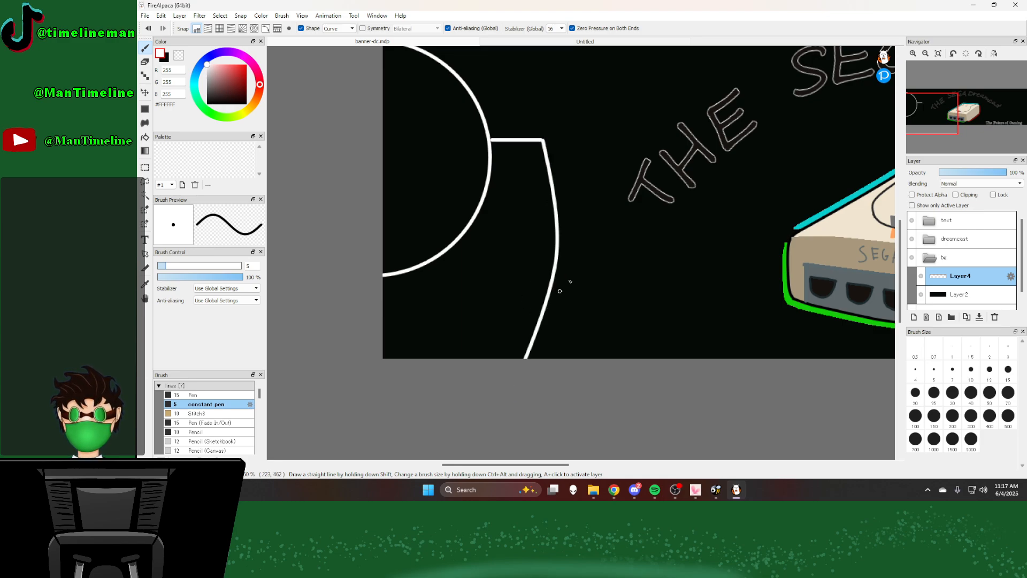
scroll(603, 234, "down", 4)
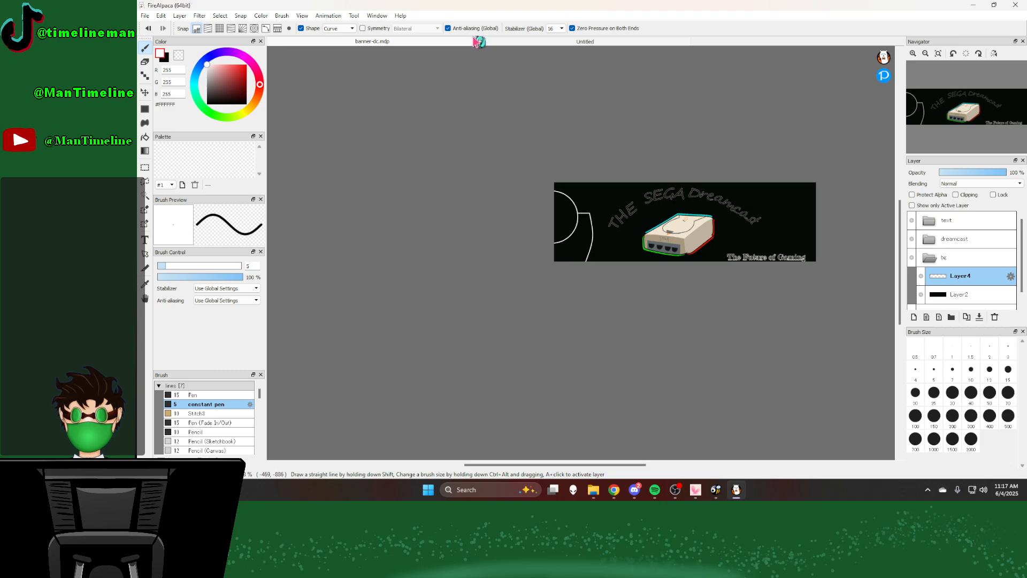
left_click(526, 42)
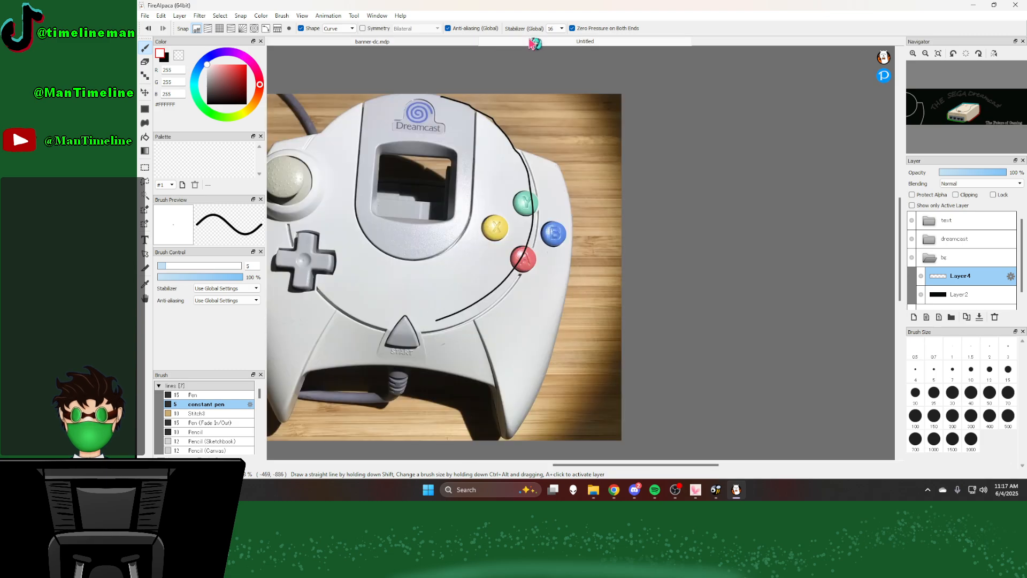
left_click(408, 43)
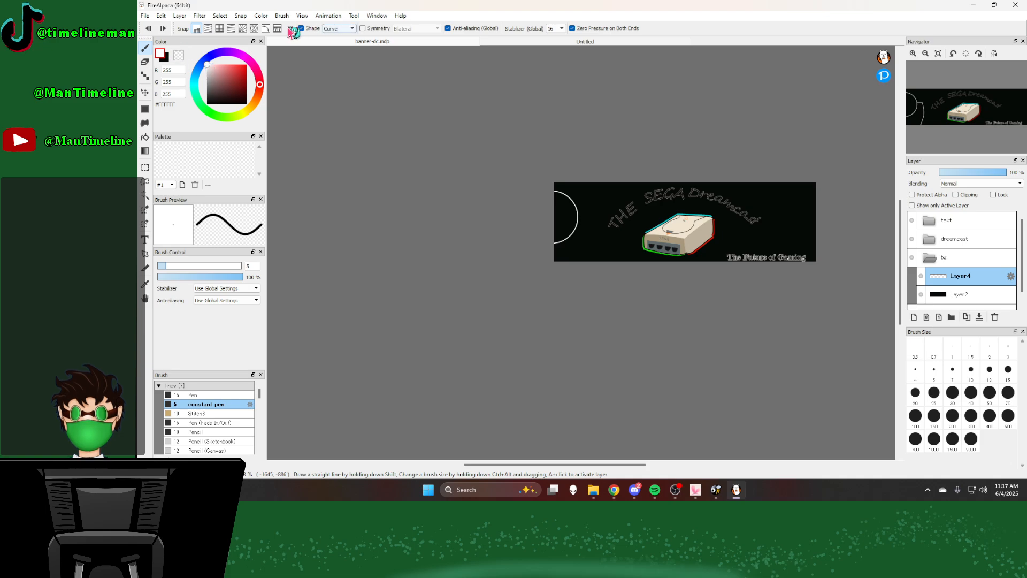
Step: Redraw the straight white horizontal line outward from the upper part of the circle's edge with the Line shape
left_click(338, 28)
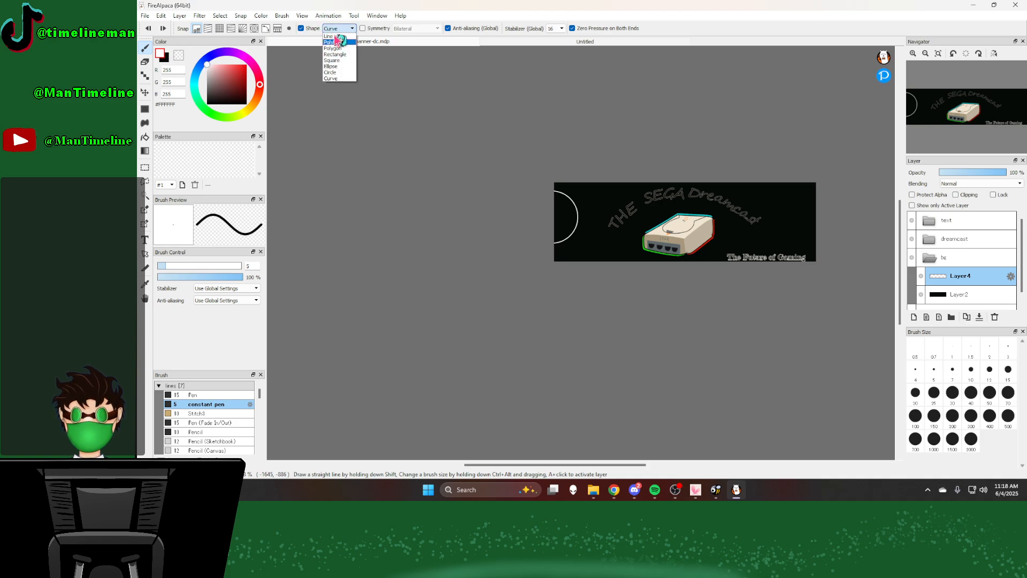
left_click(329, 36)
scroll(585, 229, "up", 1)
scroll(585, 229, "up", 2)
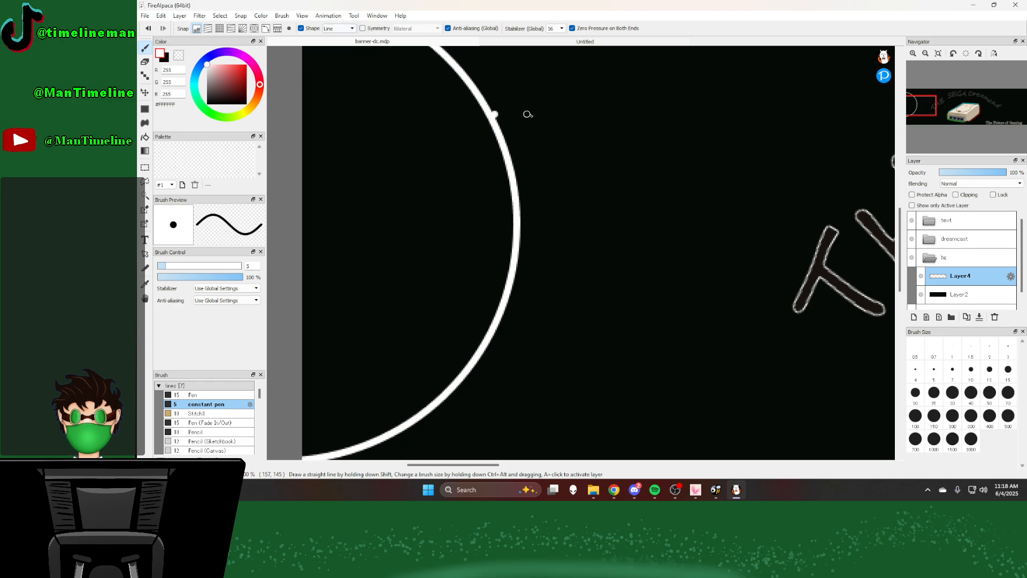
left_click(494, 112)
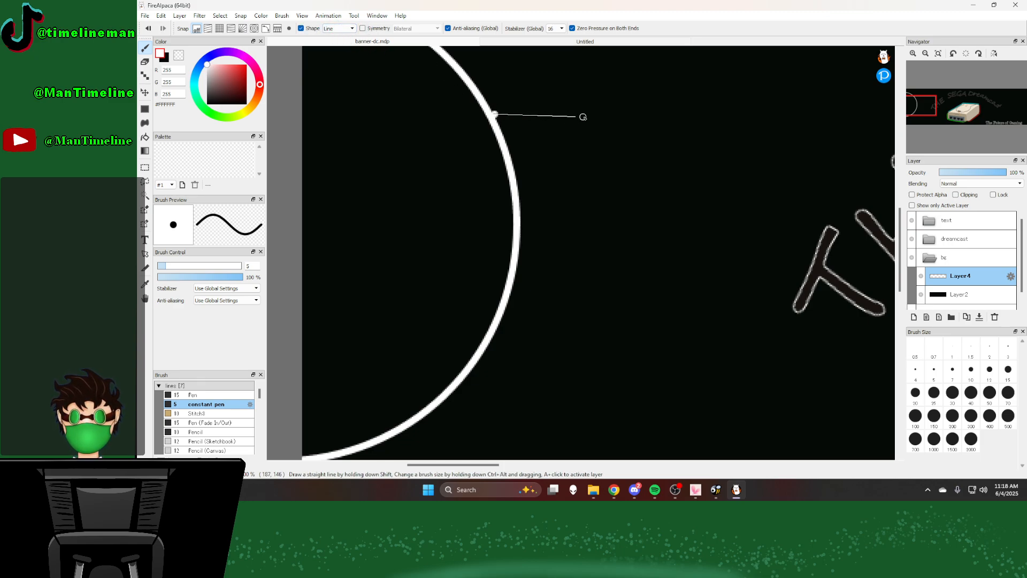
left_click(661, 113)
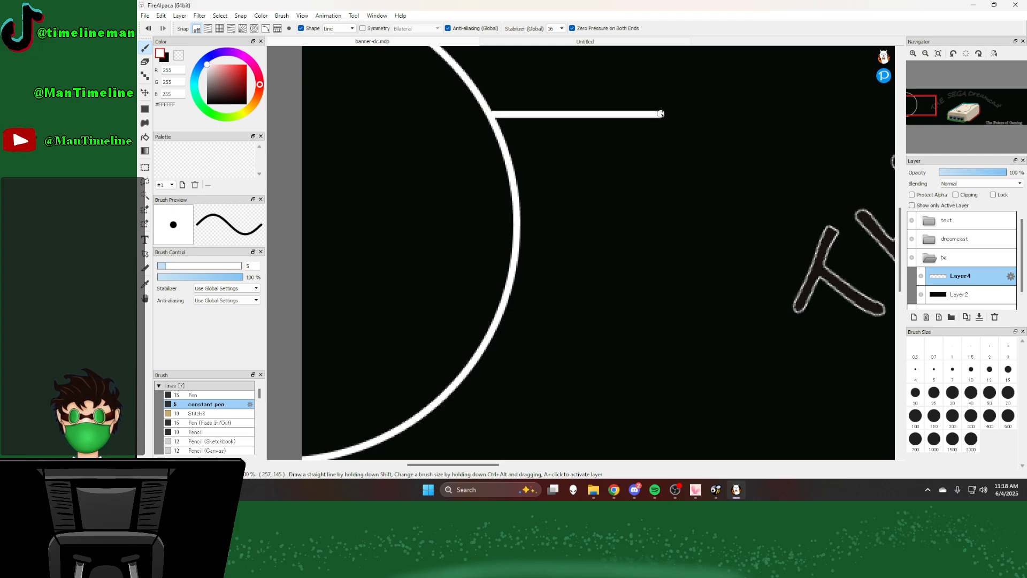
Step: Draw a bowed white Curve from the horizontal line's outer end down to the banner's lower edge, following the side in the controller photo
left_click(351, 29)
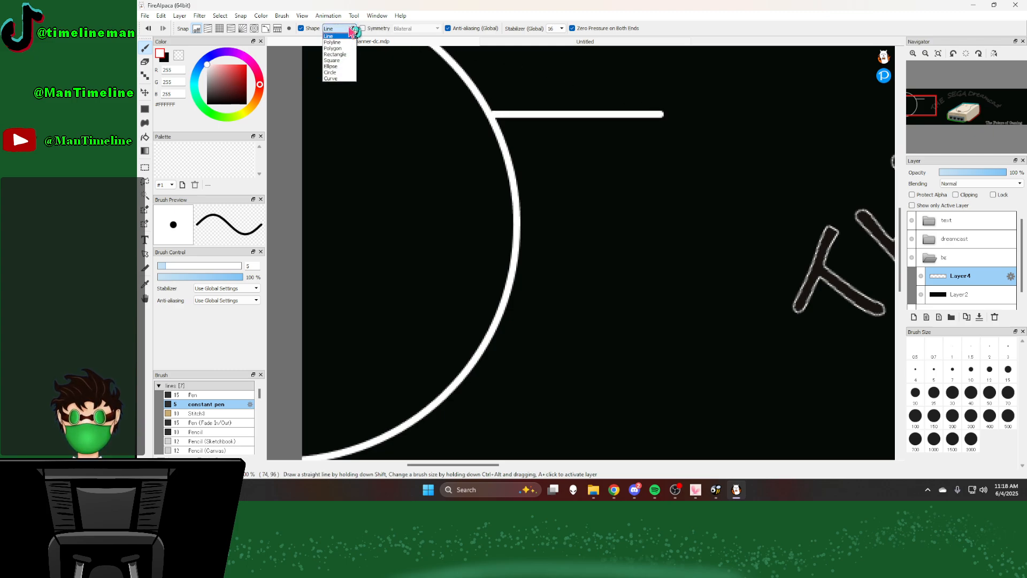
left_click(332, 78)
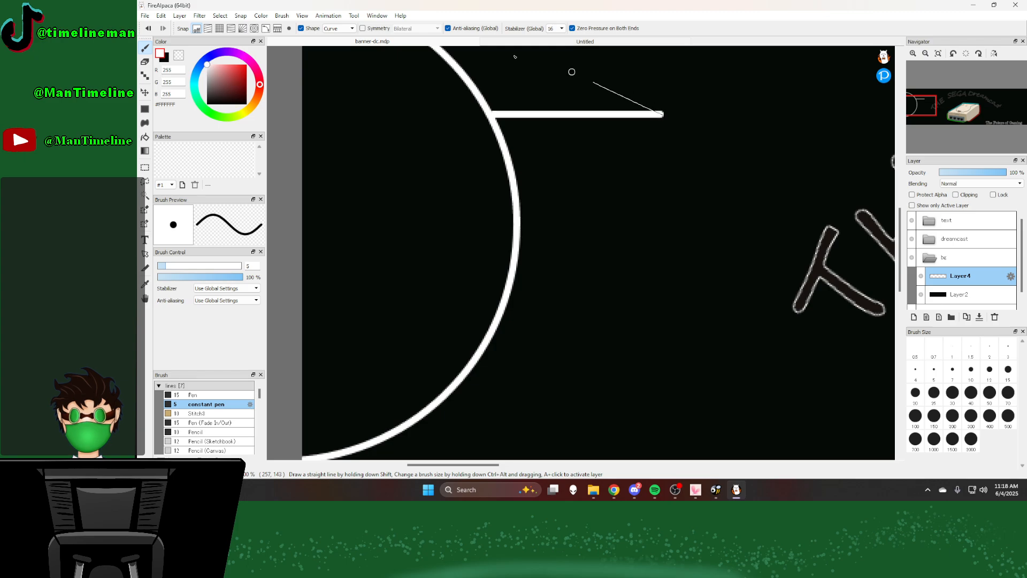
left_click(543, 41)
scroll(572, 120, "up", 2)
scroll(572, 119, "down", 3)
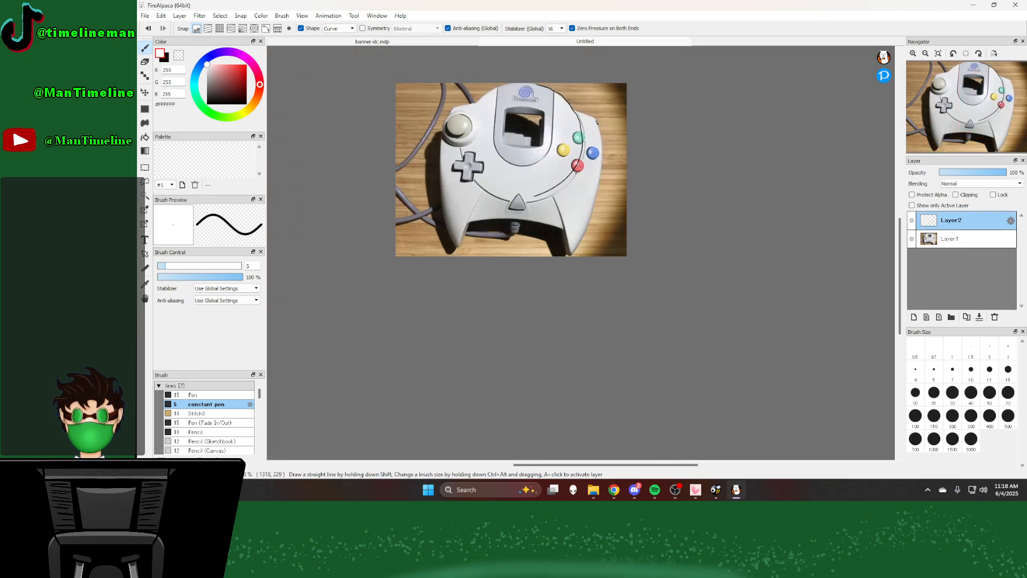
left_click(420, 41)
scroll(594, 107, "down", 4)
scroll(602, 110, "up", 3)
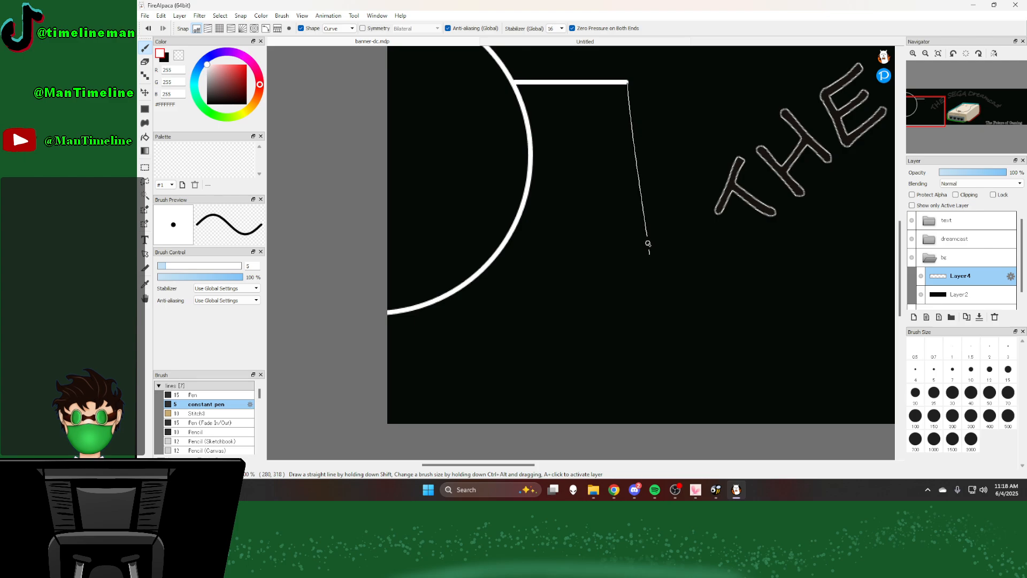
left_click(648, 243)
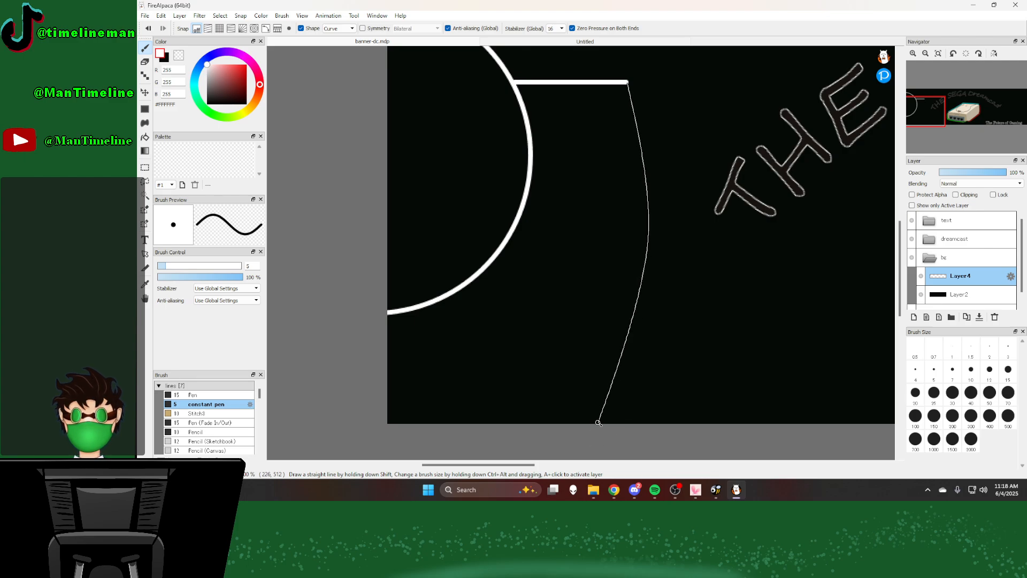
double_click(606, 440)
scroll(583, 277, "down", 3)
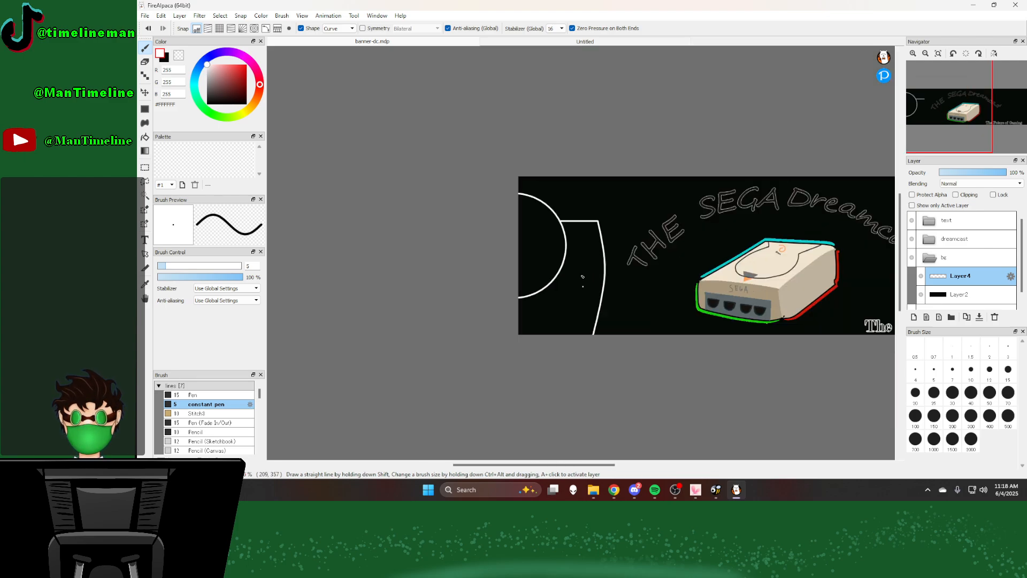
scroll(582, 277, "down", 1)
scroll(631, 358, "up", 3)
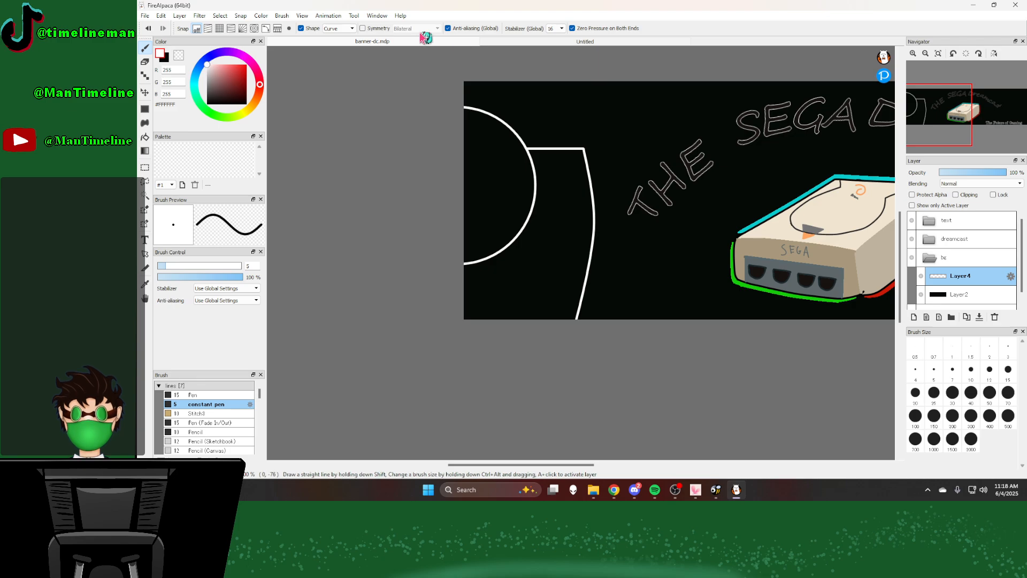
Step: Check the controller photo, then draw the window's near-vertical side from the circle's upper arc down inside the circle
left_click(505, 46)
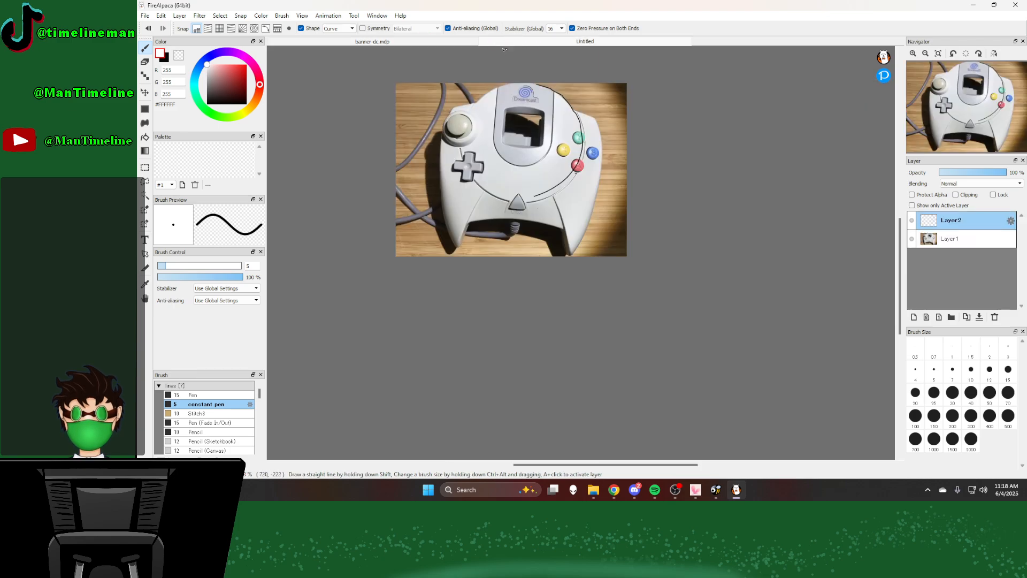
left_click(426, 42)
scroll(470, 142, "up", 4)
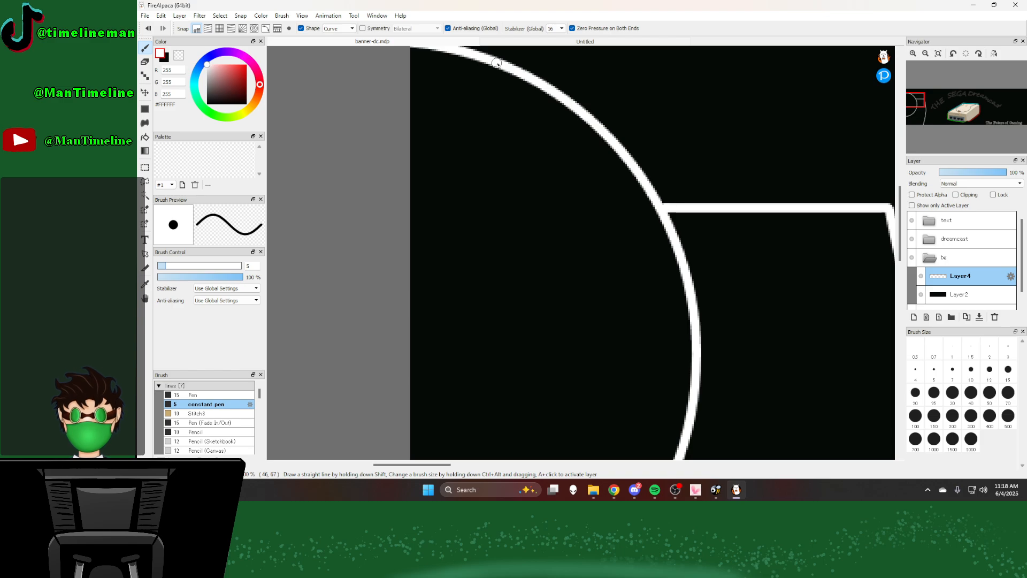
mouse_move(496, 64)
left_mouse_down()
mouse_move(490, 164)
mouse_move(502, 343)
left_mouse_up()
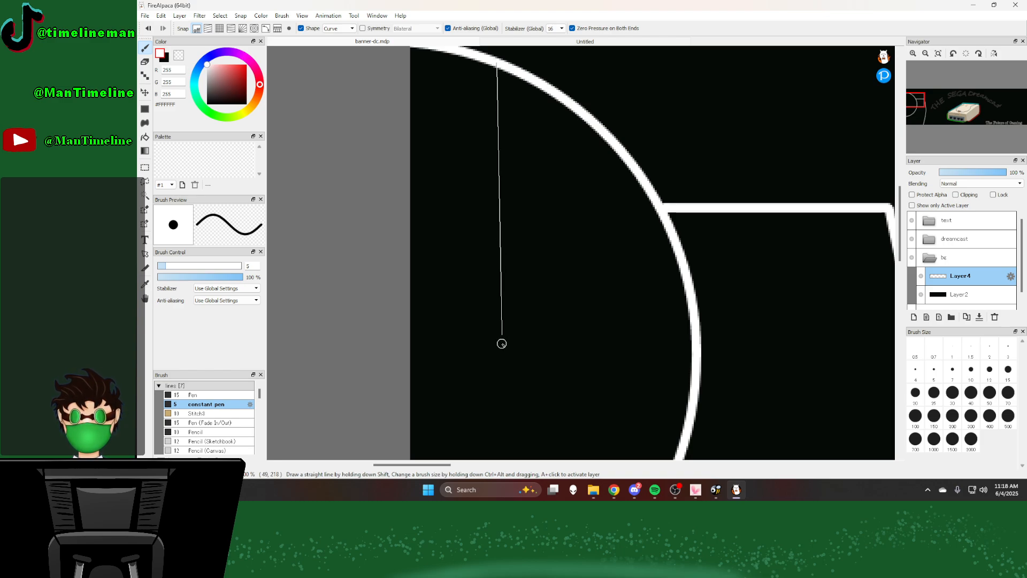
double_click(495, 335)
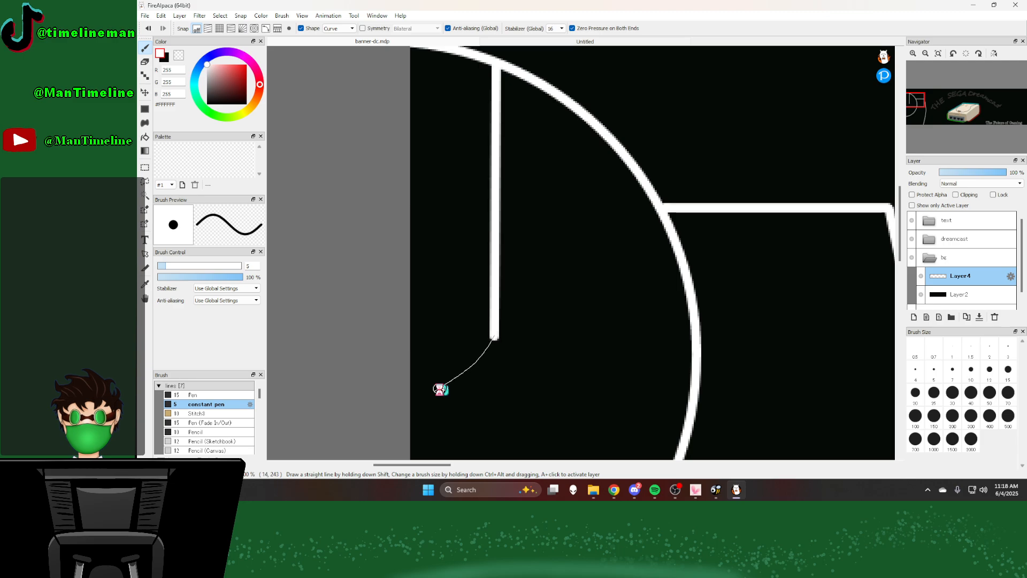
Step: Draw a rounded Curve from the lower end of the window's side past the banner's left edge
left_click(440, 390)
double_click(387, 398)
scroll(441, 288, "down", 2)
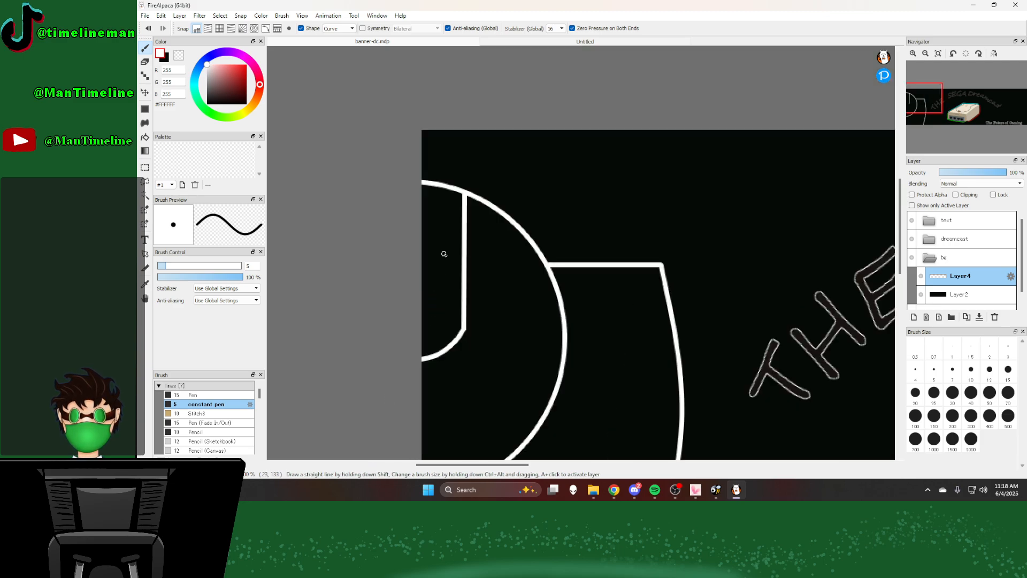
scroll(445, 253, "down", 3)
scroll(759, 249, "up", 2)
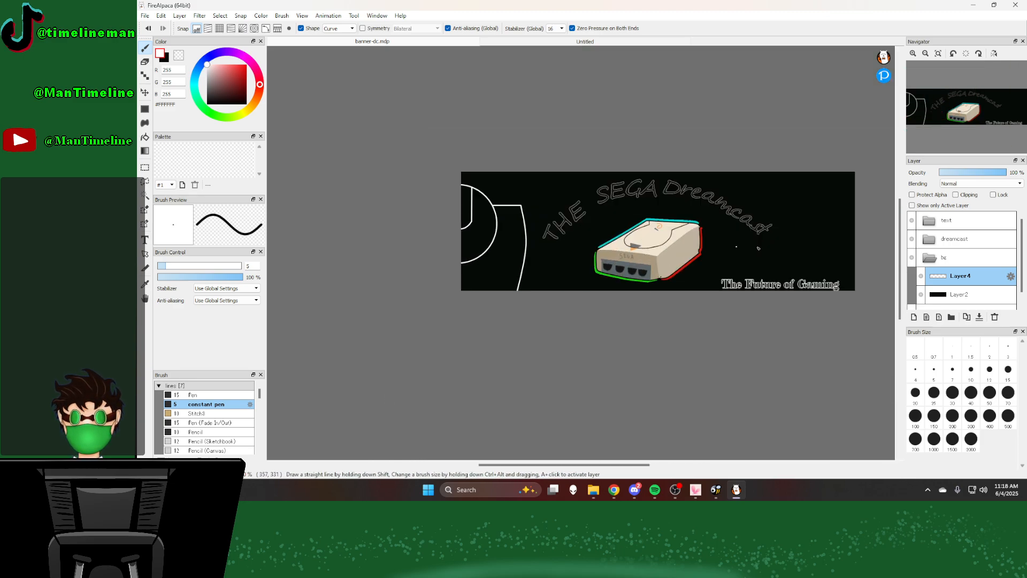
Step: Duplicate the controller outline layer and flip the copy horizontally
left_click(969, 318)
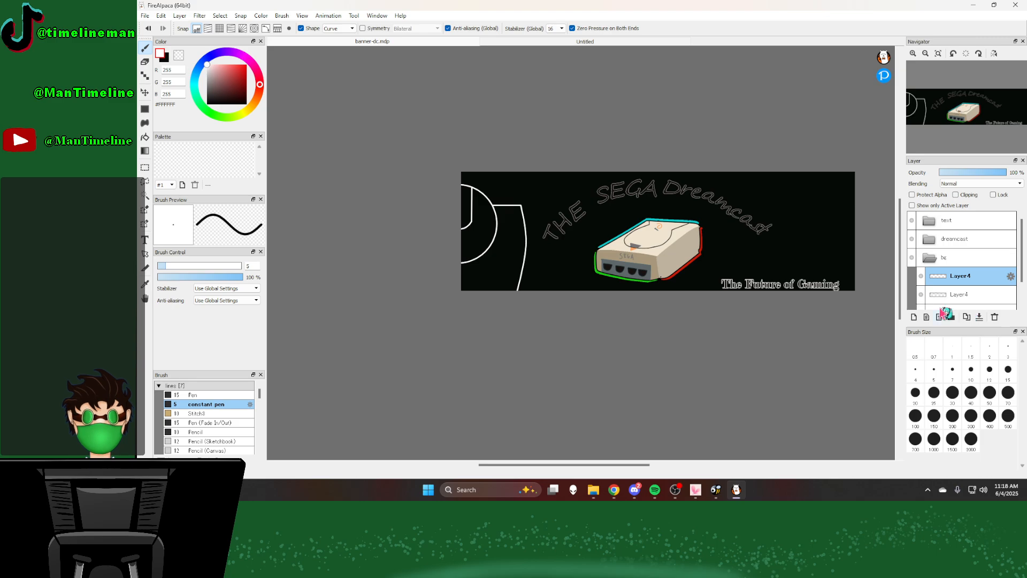
left_click(305, 16)
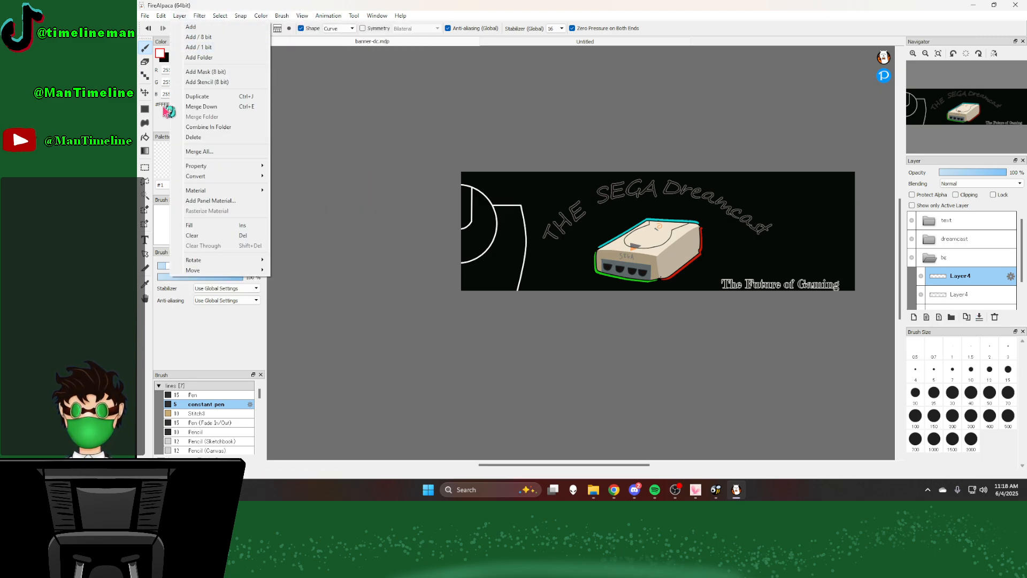
mouse_move(194, 261)
left_click(297, 272)
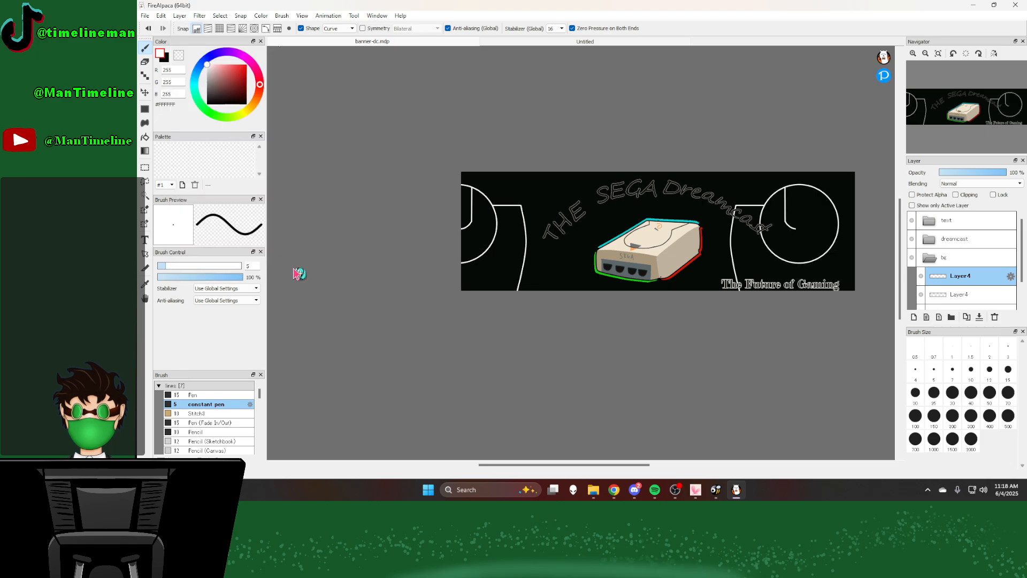
Step: Move the mirrored controller outline to the banner's right edge so the edge cuts through its circle
left_click(145, 93)
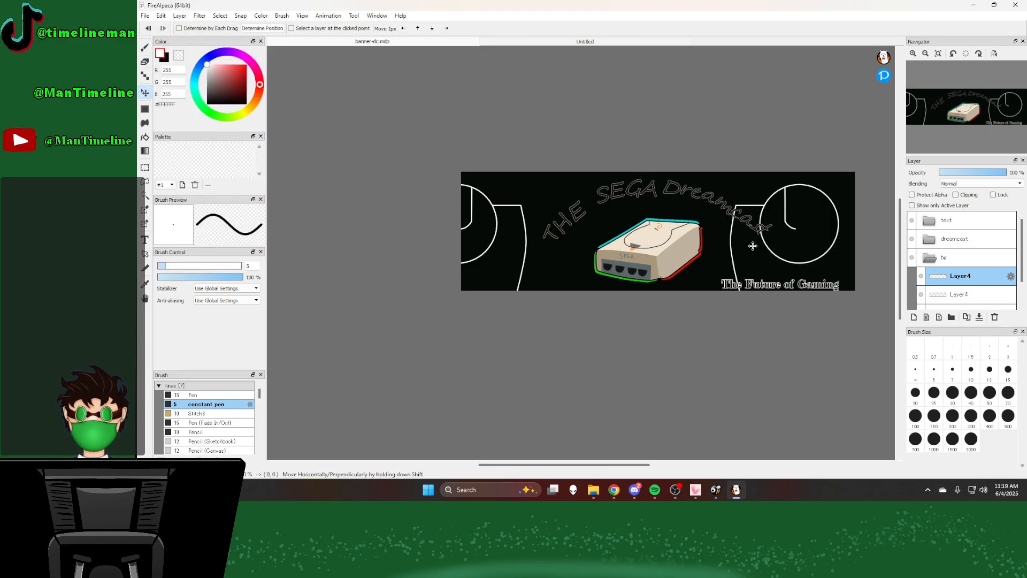
left_click_drag(753, 246, 814, 250)
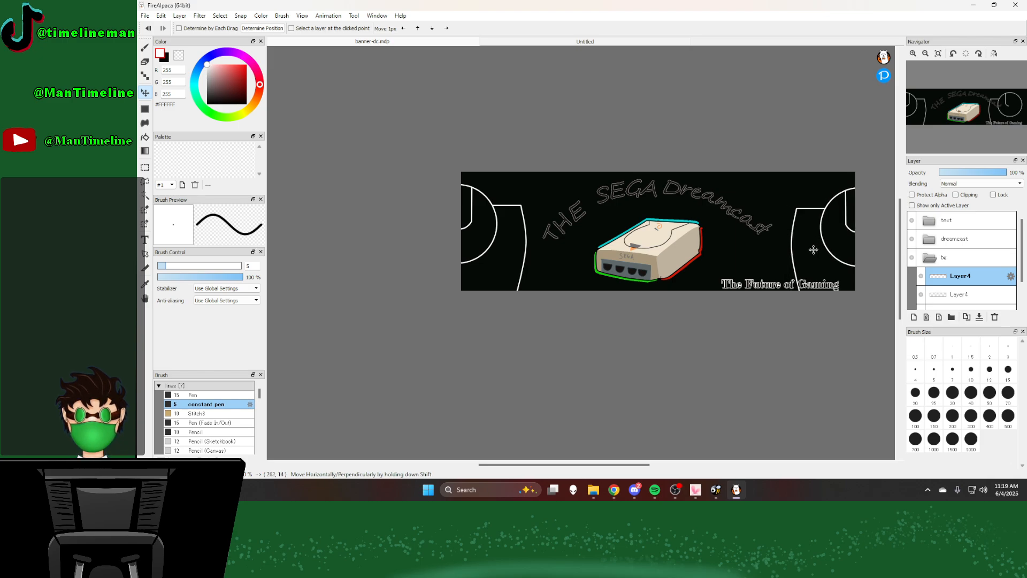
left_click_drag(814, 250, 814, 249)
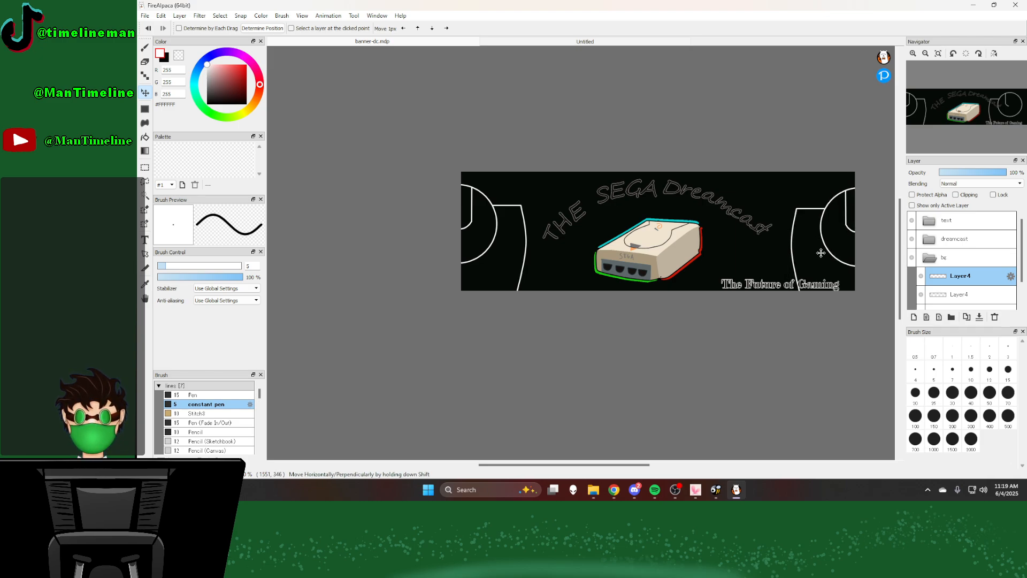
Step: Merge the mirrored outline layer down into the original outline layer and rename the merged layer "controller halves"
left_click(945, 294)
scroll(739, 200, "down", 5)
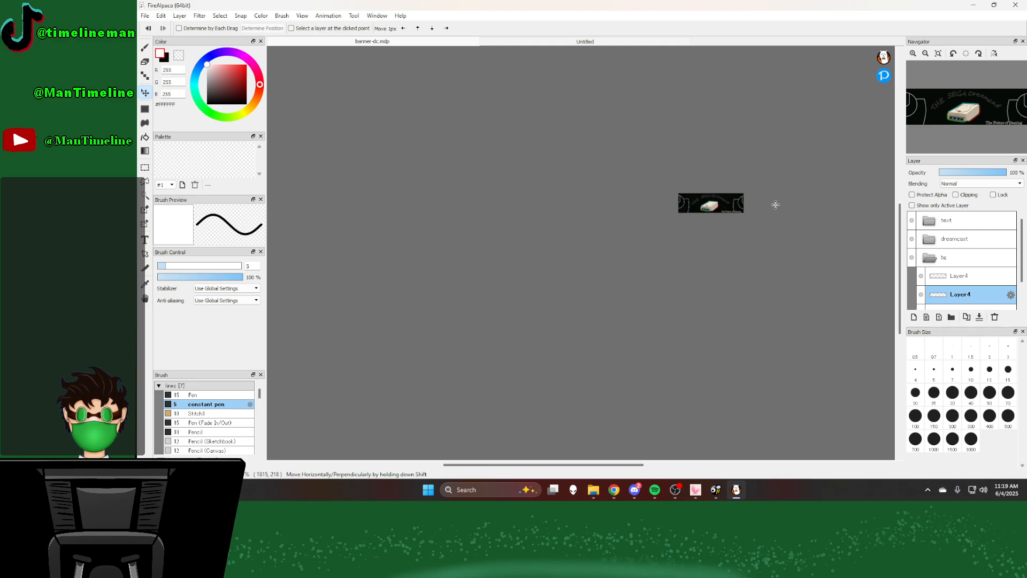
scroll(775, 202, "up", 3)
left_click(958, 274)
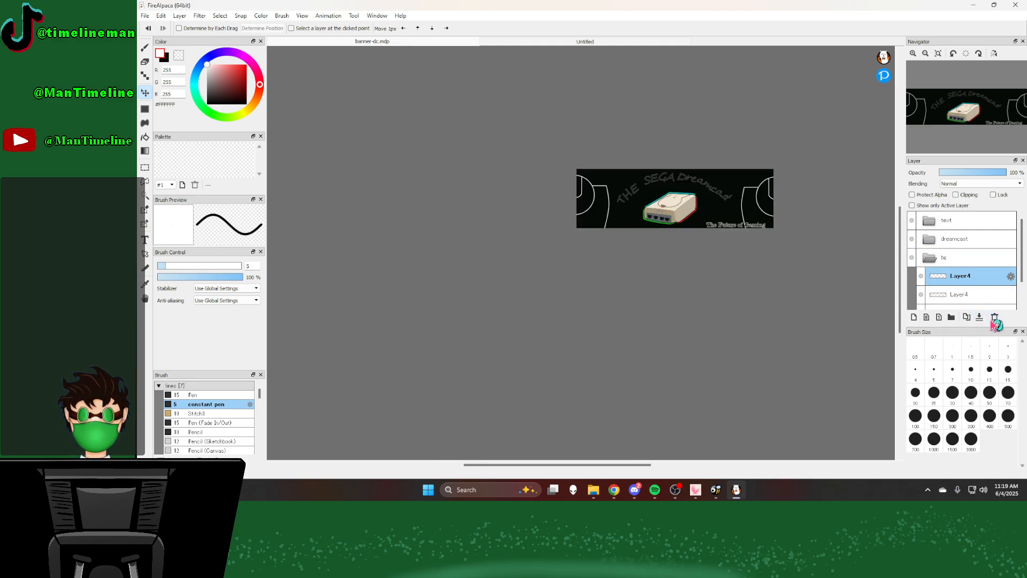
double_click(973, 279)
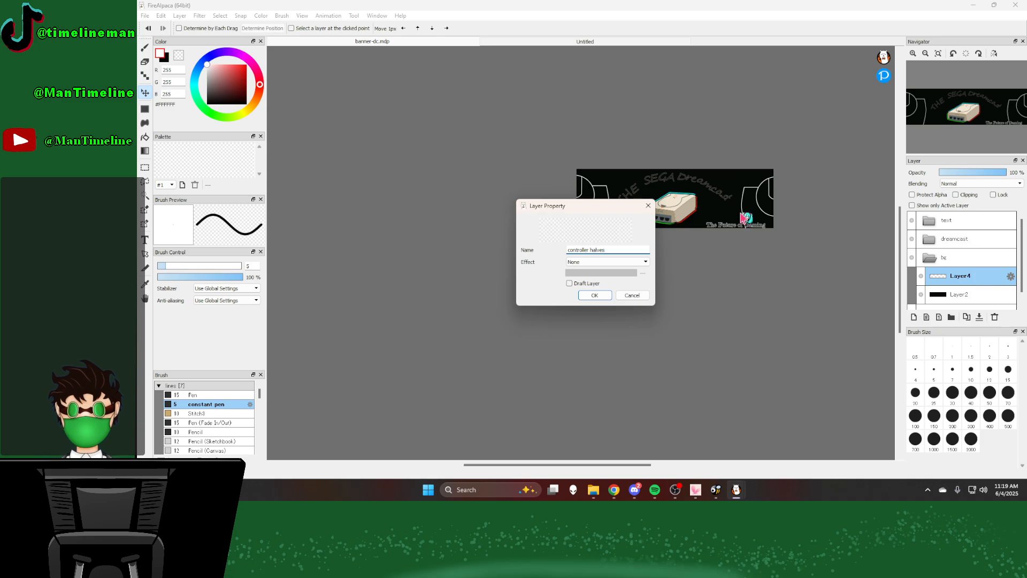
left_click(595, 294)
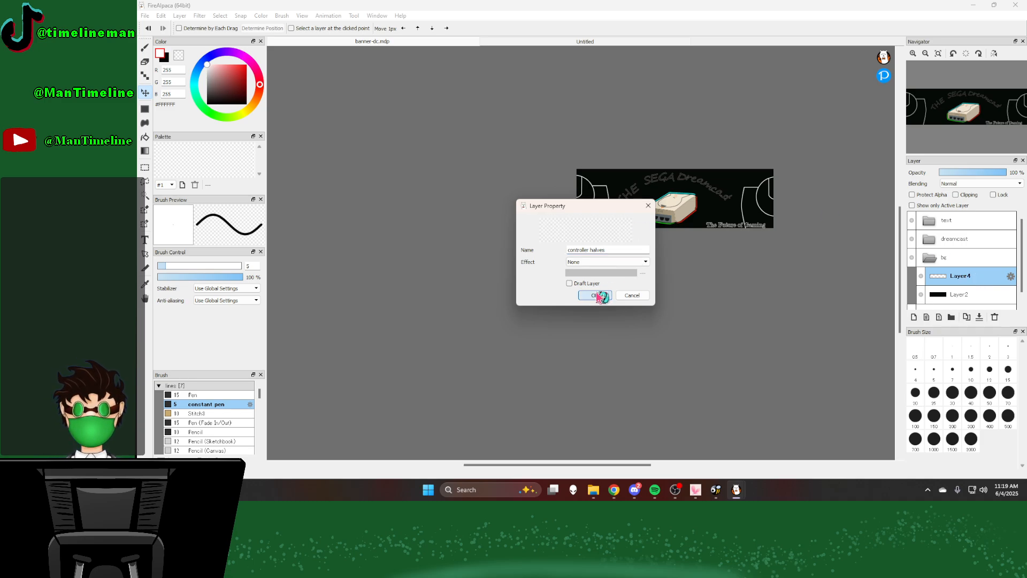
Step: Add a new layer above the controller halves layer and name it "buttons"
left_click(916, 318)
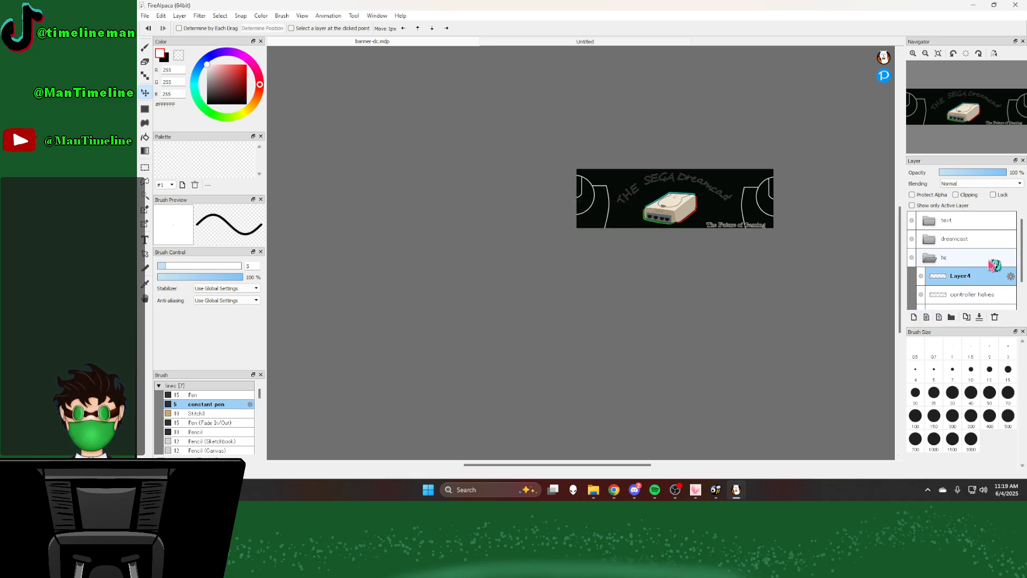
double_click(985, 278)
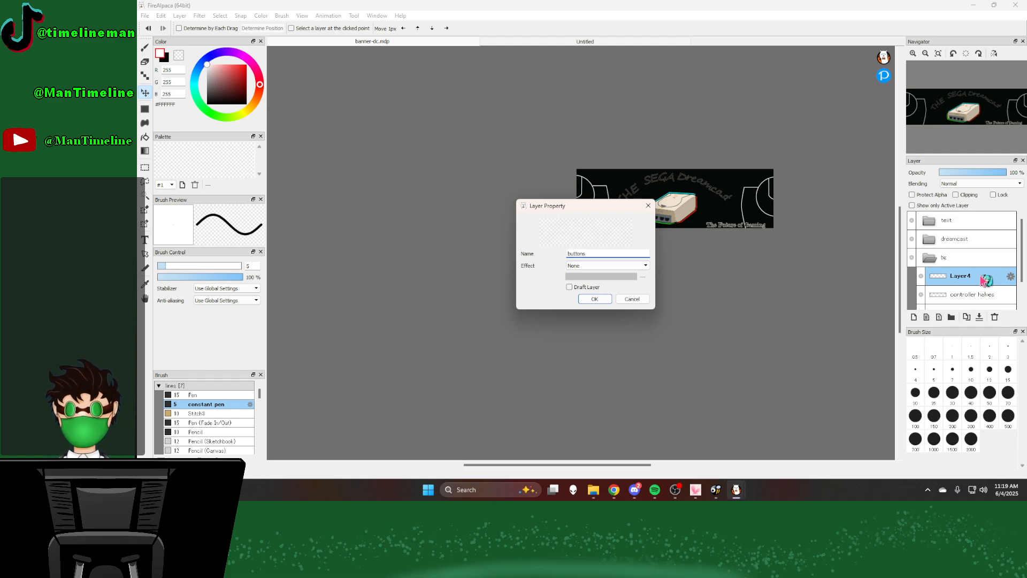
type("buttons")
left_click(594, 298)
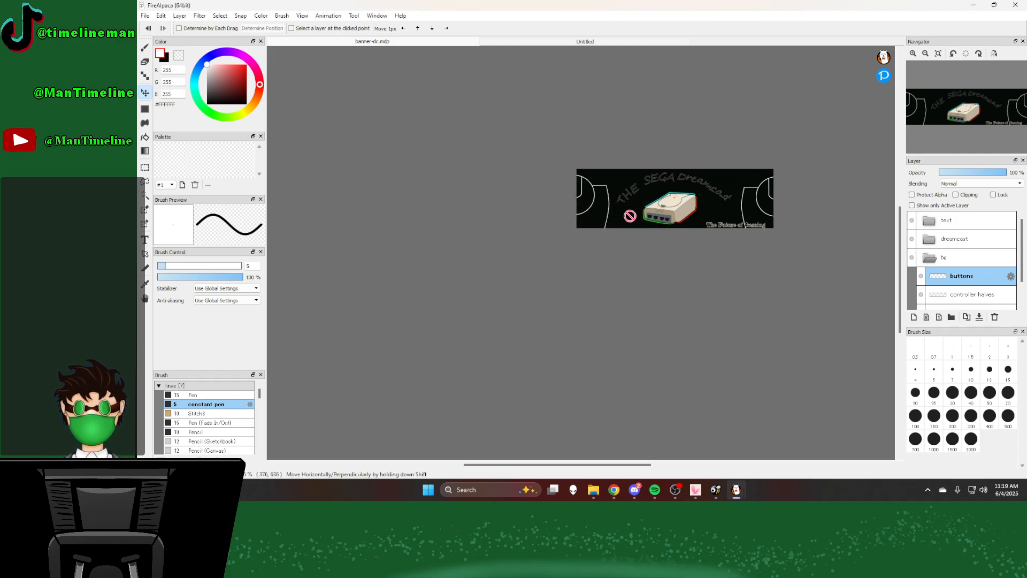
Step: Draw a small white circle on the left controller's large arc using the constant pen at size 4 with the Circle shape
left_click(506, 42)
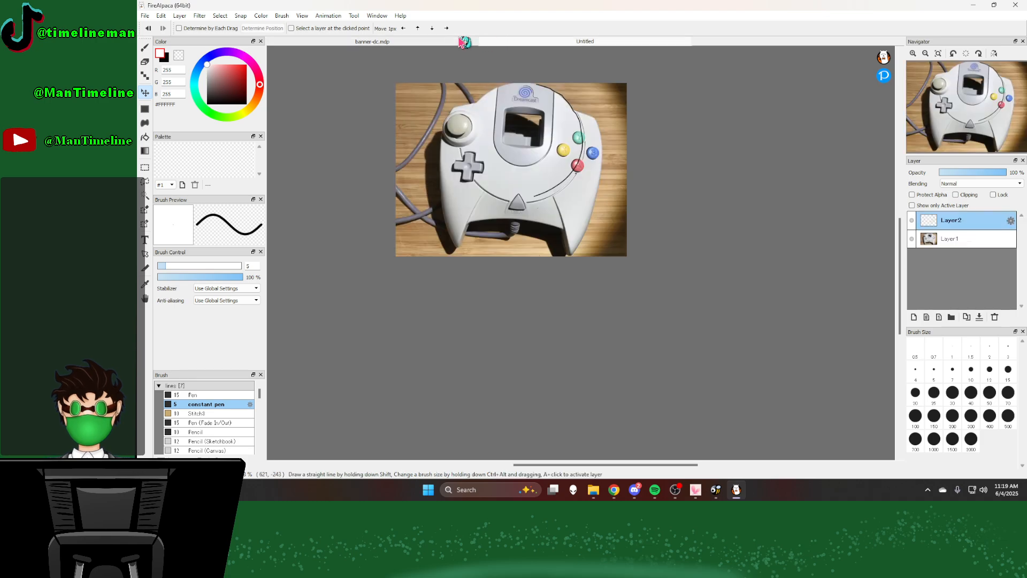
left_click(409, 42)
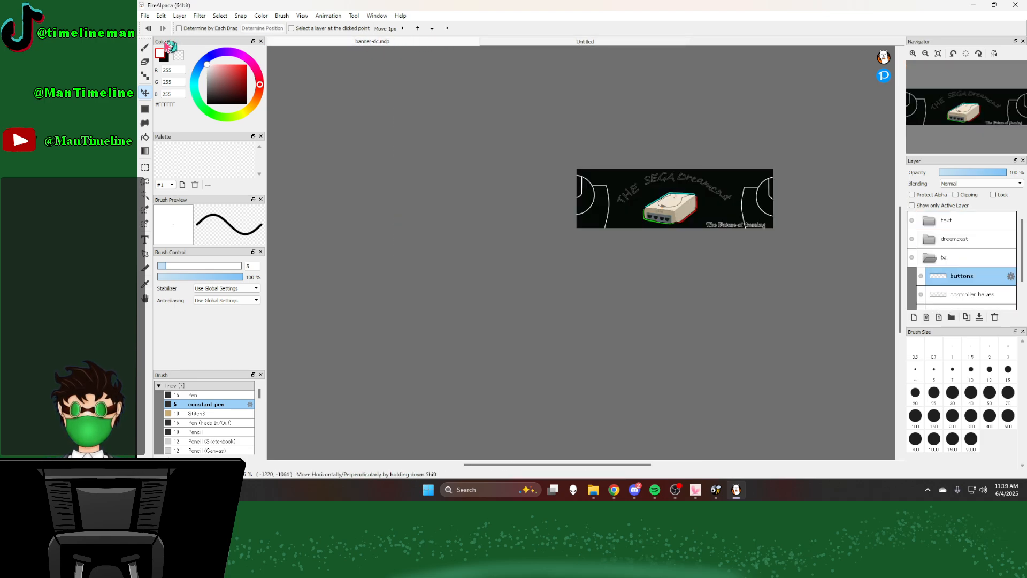
scroll(196, 267, "down", 2)
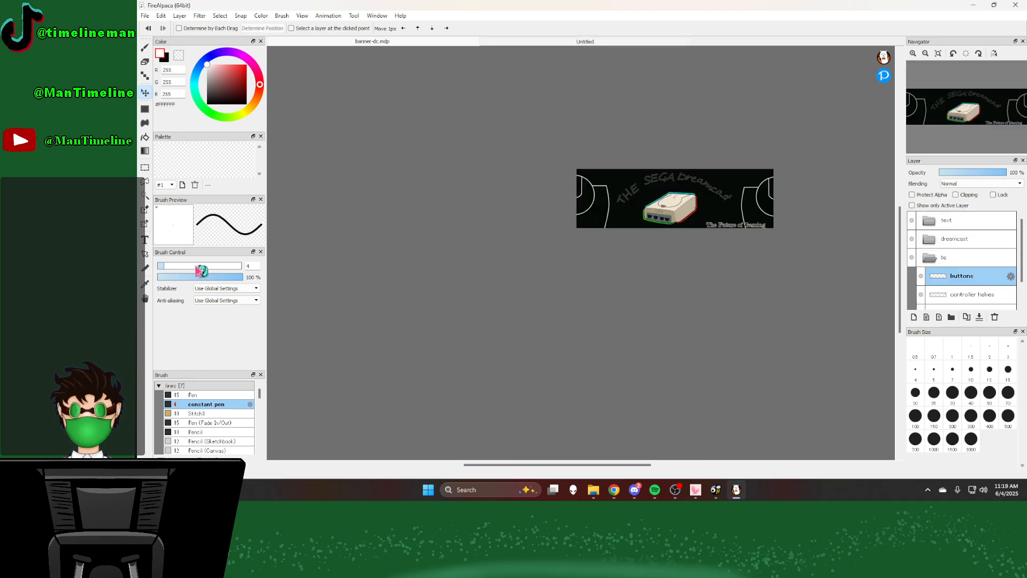
left_click(145, 48)
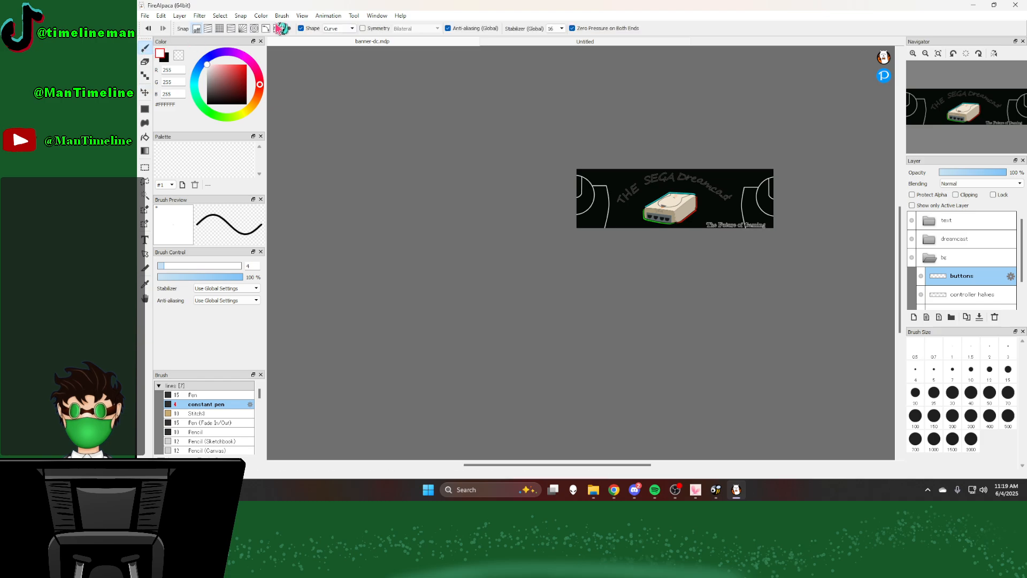
left_click(338, 28)
left_click(334, 71)
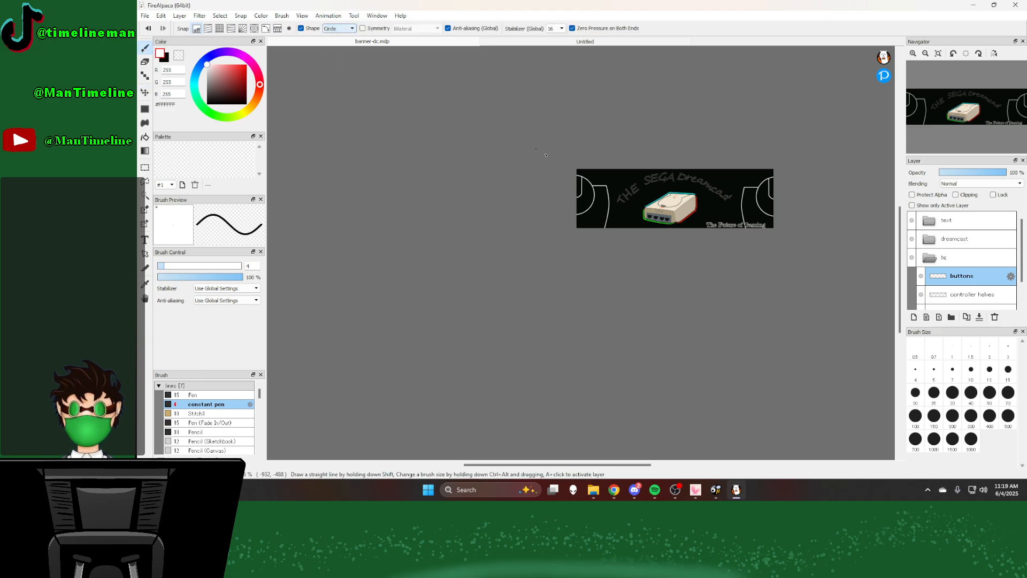
scroll(545, 155, "up", 5)
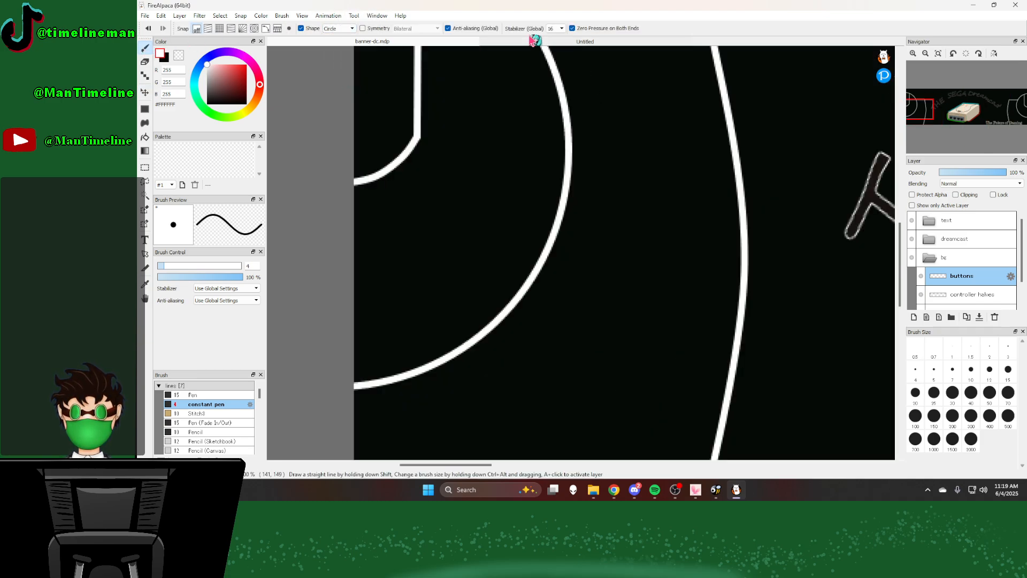
left_click(533, 41)
left_click(425, 42)
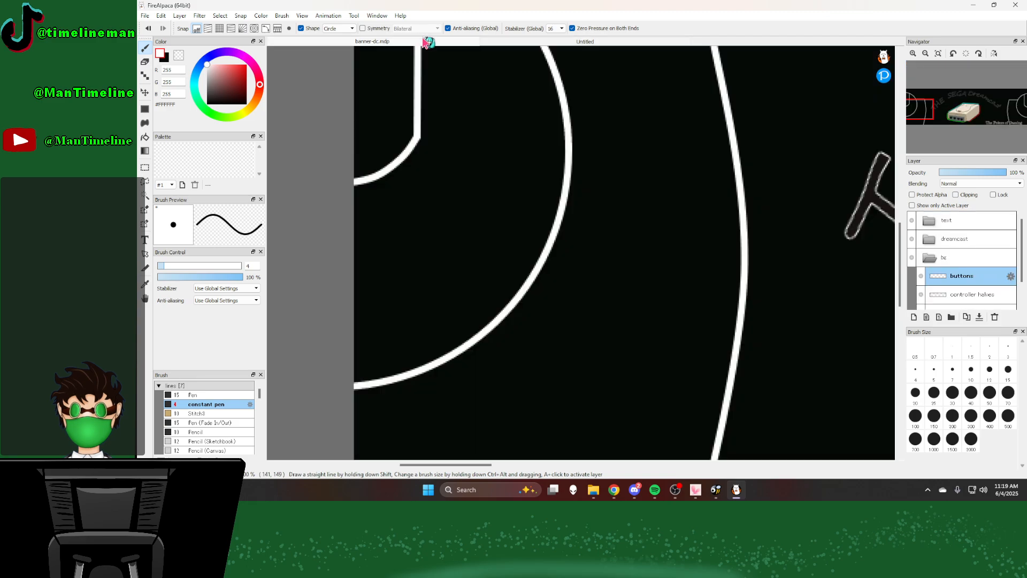
left_click_drag(564, 132, 590, 153)
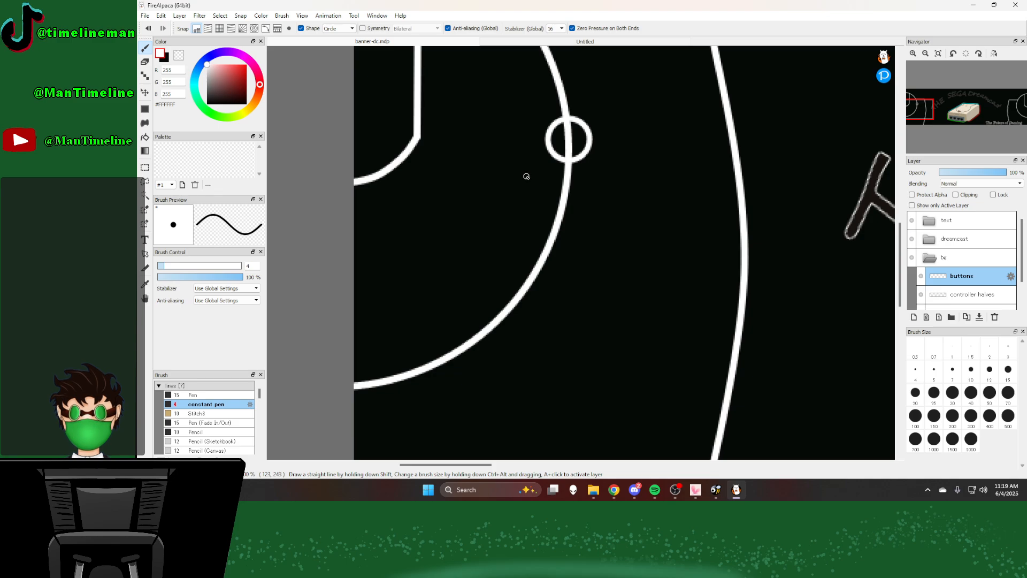
Step: Duplicate the circle layer three times, arrange the circles as a four-button diamond, and merge them into one buttons layer
left_click(967, 321)
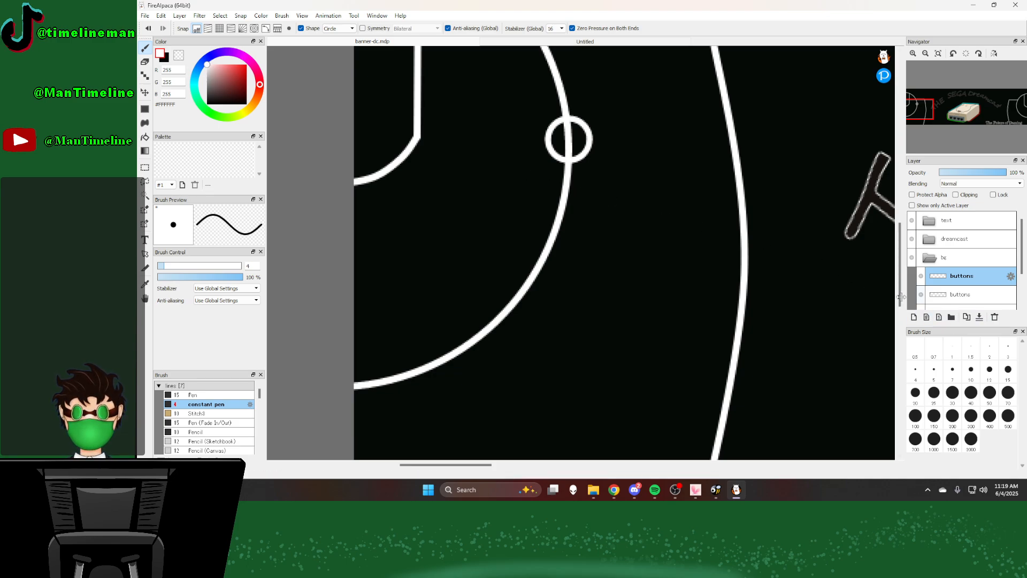
left_click(145, 92)
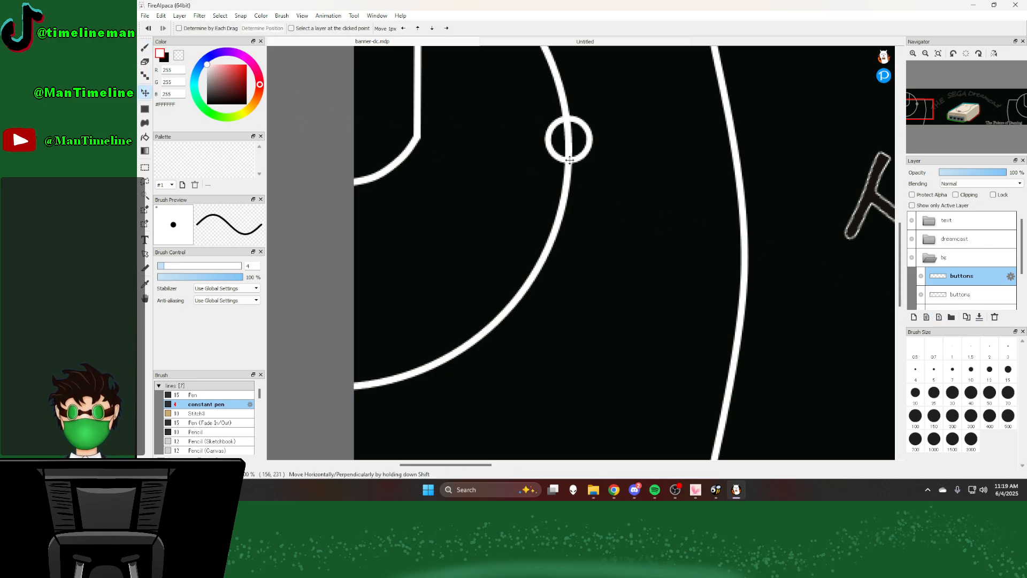
left_click_drag(566, 159, 526, 203)
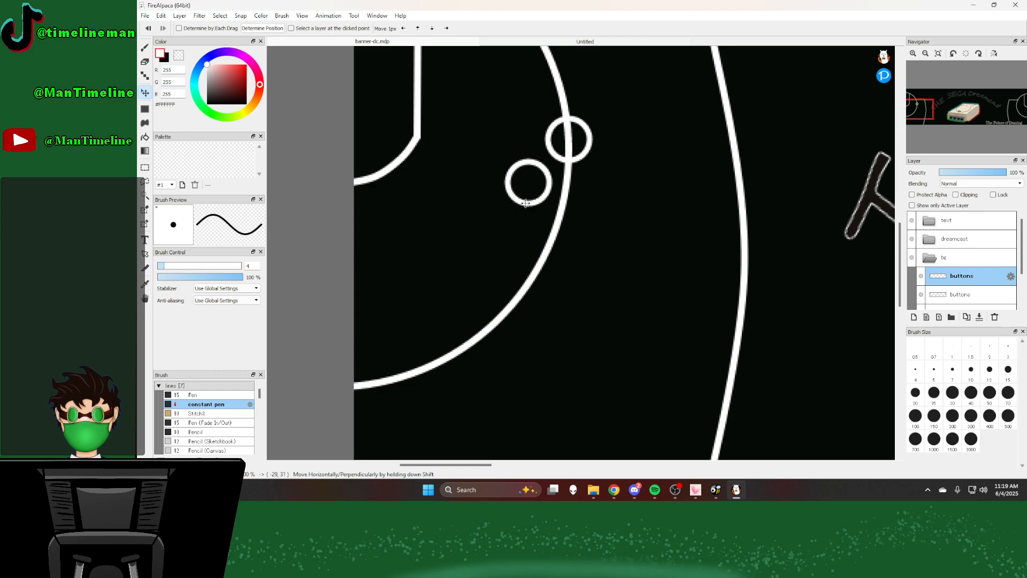
left_click(966, 321)
left_click_drag(537, 193, 567, 240)
left_click(967, 318)
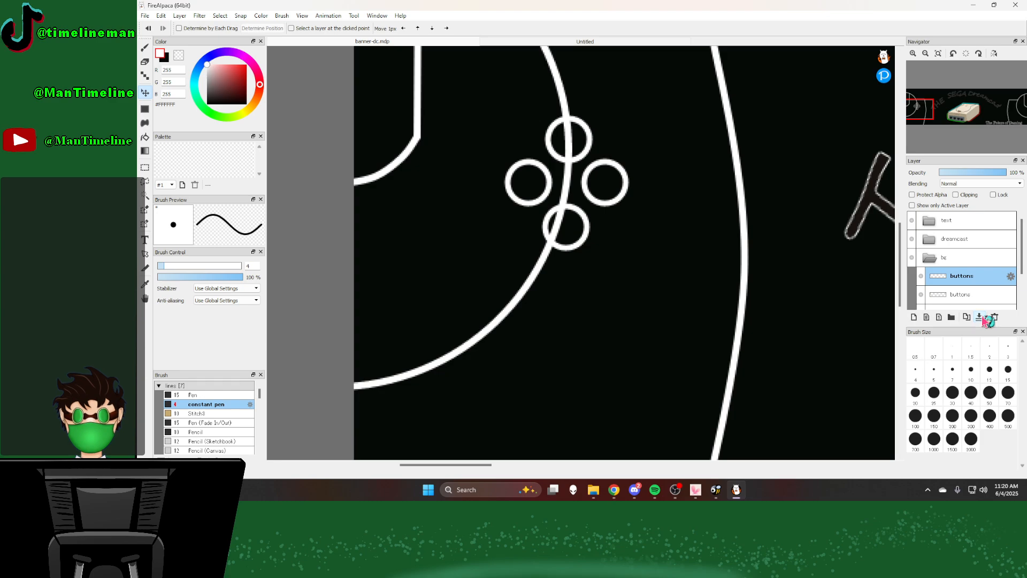
Step: On the controller halves layer, erase the arc segments inside the upper and lower button circles using the size 30 eraser without shape drawing
left_click(964, 295)
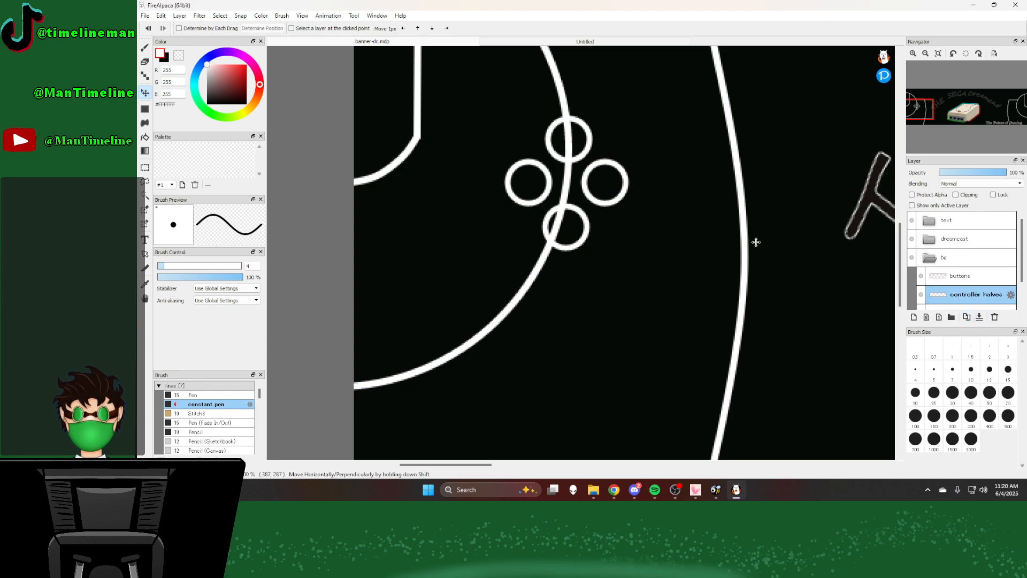
key("e")
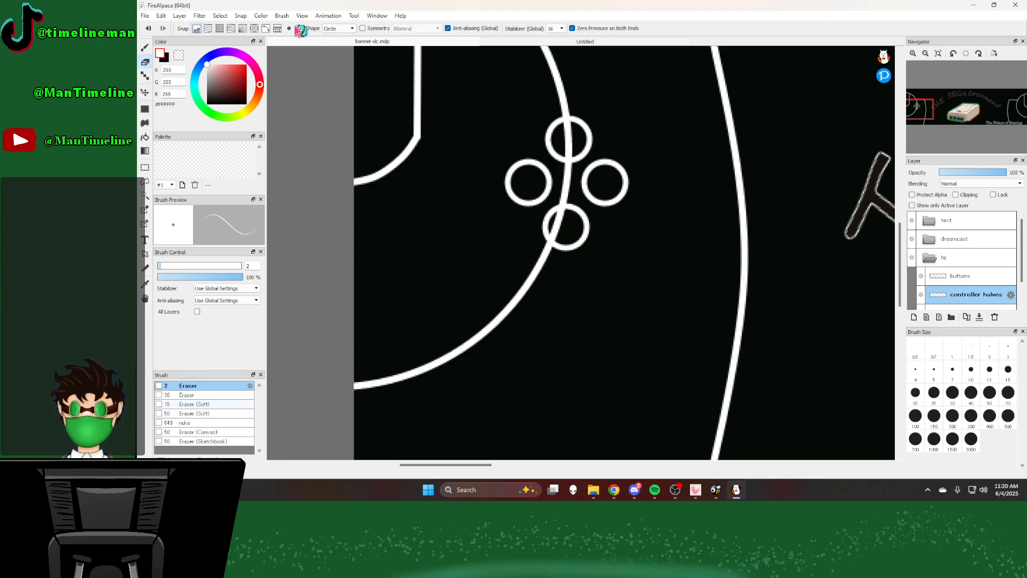
scroll(581, 163, "up", 1)
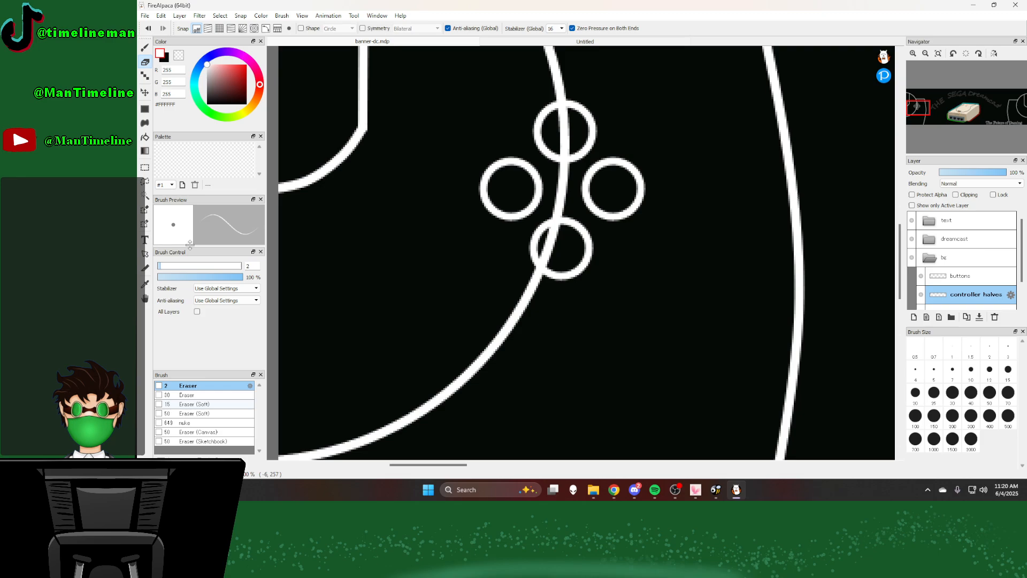
left_click(184, 396)
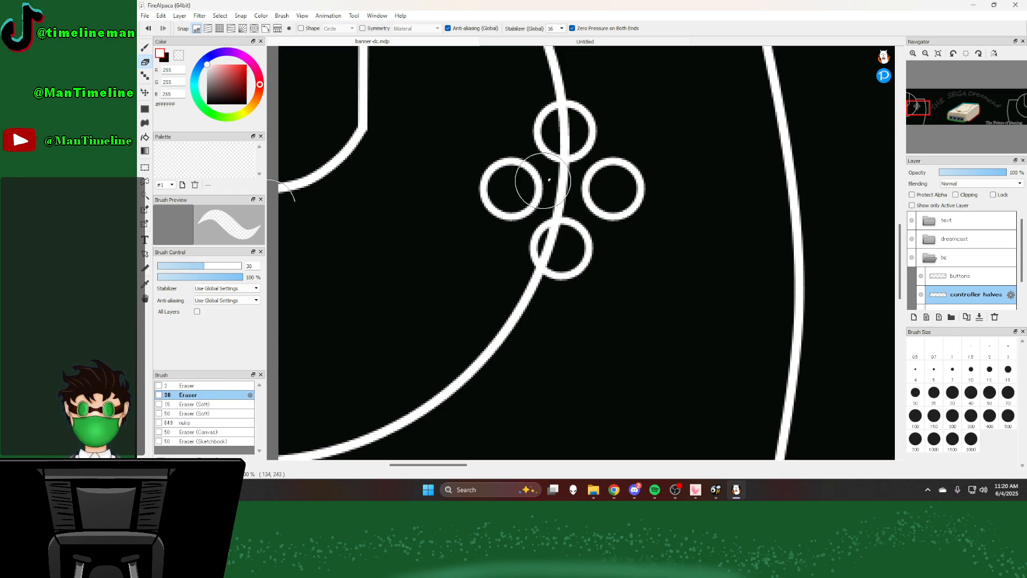
mouse_move(566, 130)
left_mouse_down()
mouse_move(564, 111)
mouse_move(567, 149)
left_mouse_up()
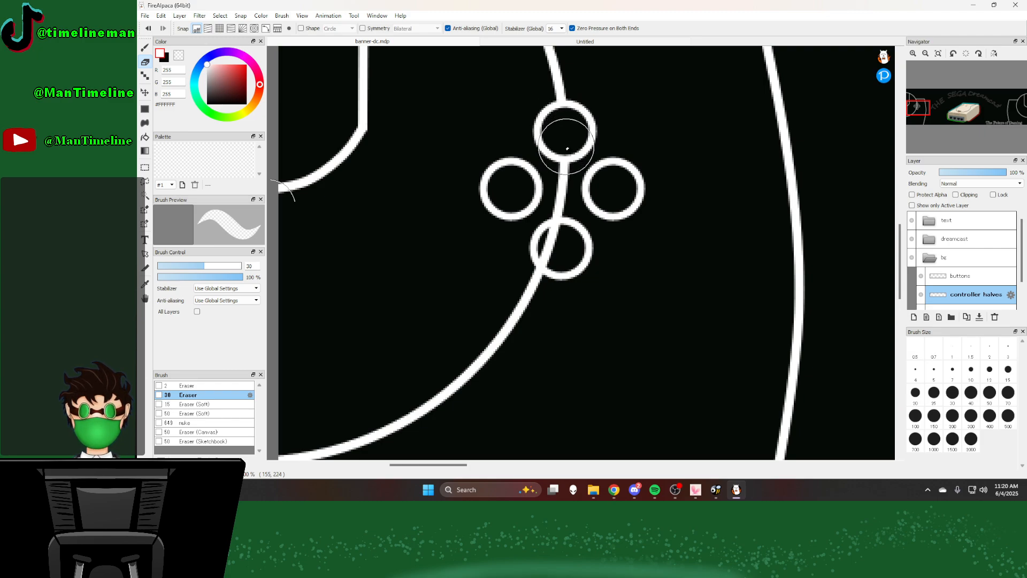
left_click_drag(559, 242, 555, 248)
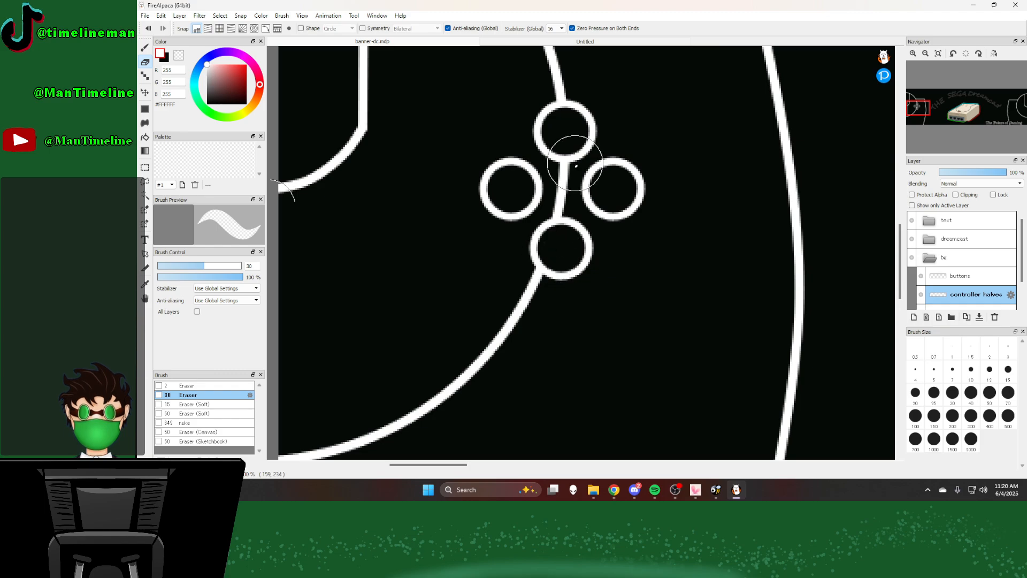
Step: Examine the left controller's button layout in the whole banner and compare it with the reference controller photo
scroll(576, 165, "down", 5)
scroll(616, 201, "down", 3)
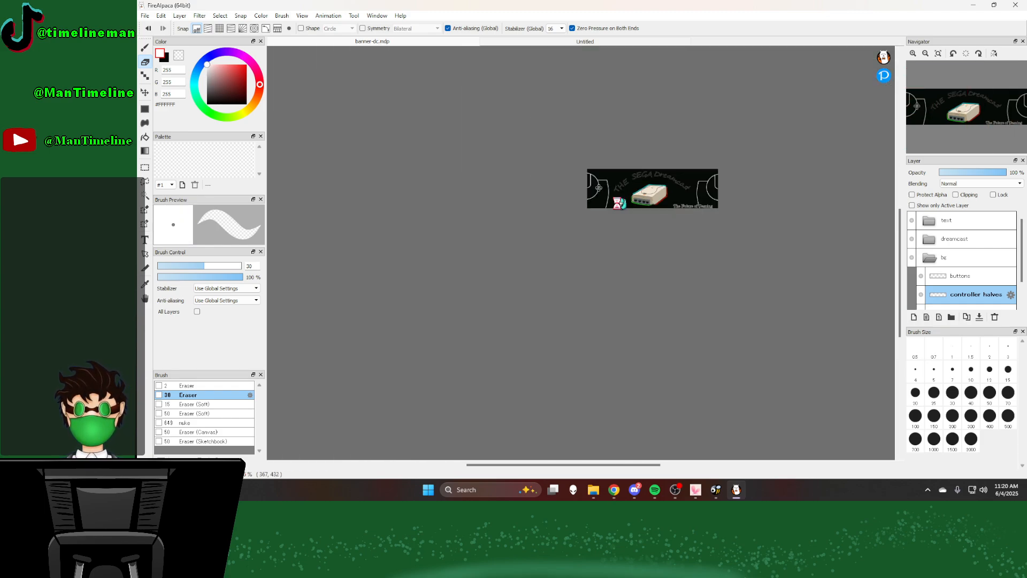
scroll(626, 198, "up", 5)
scroll(576, 165, "up", 5)
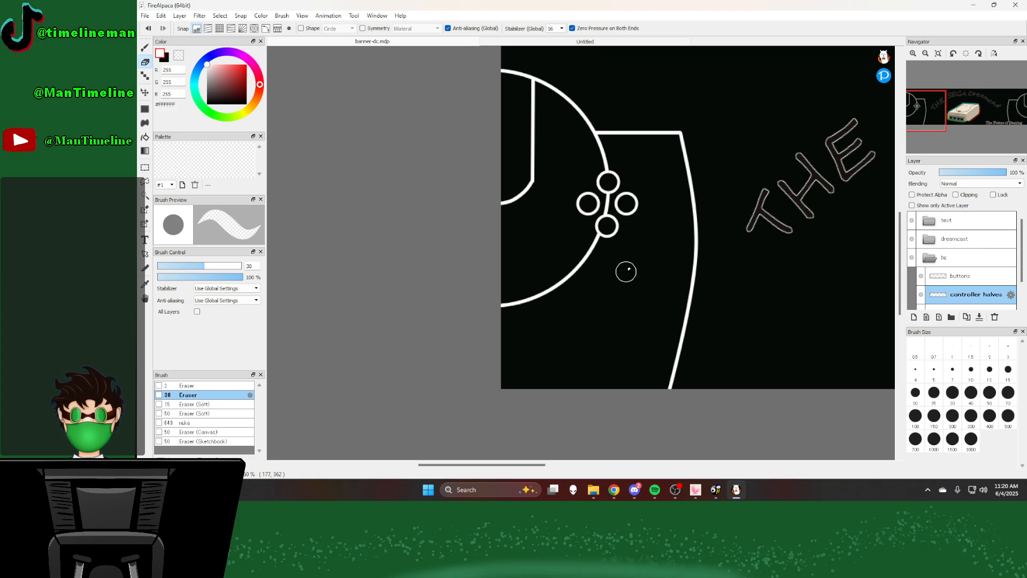
scroll(626, 272, "down", 5)
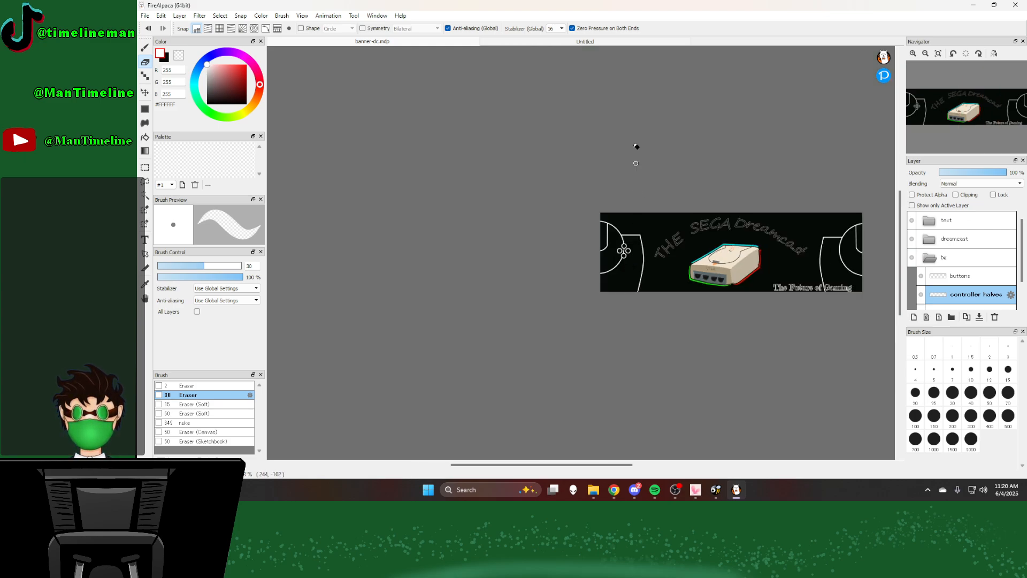
left_click(535, 41)
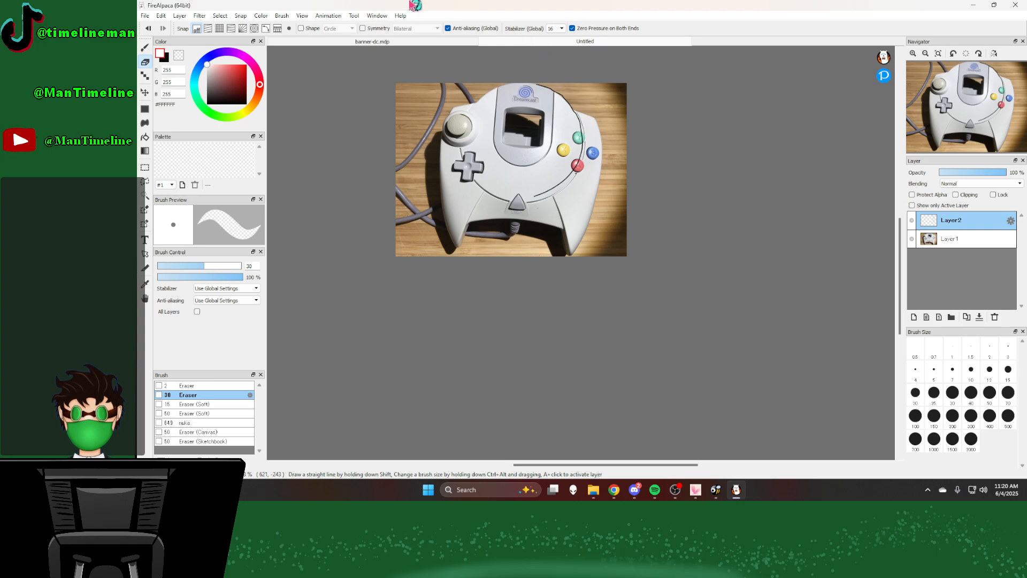
left_click(375, 42)
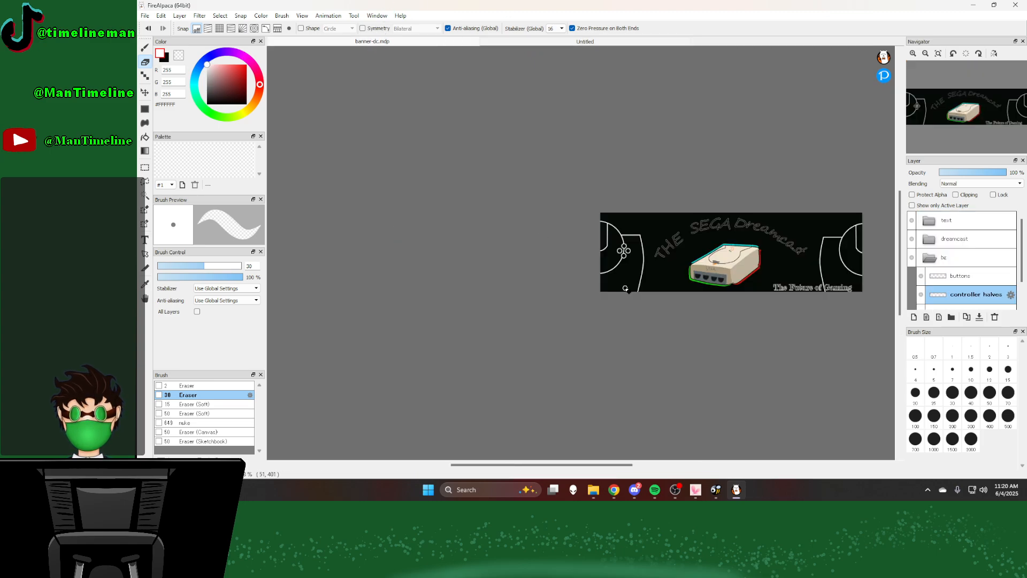
scroll(626, 289, "up", 4)
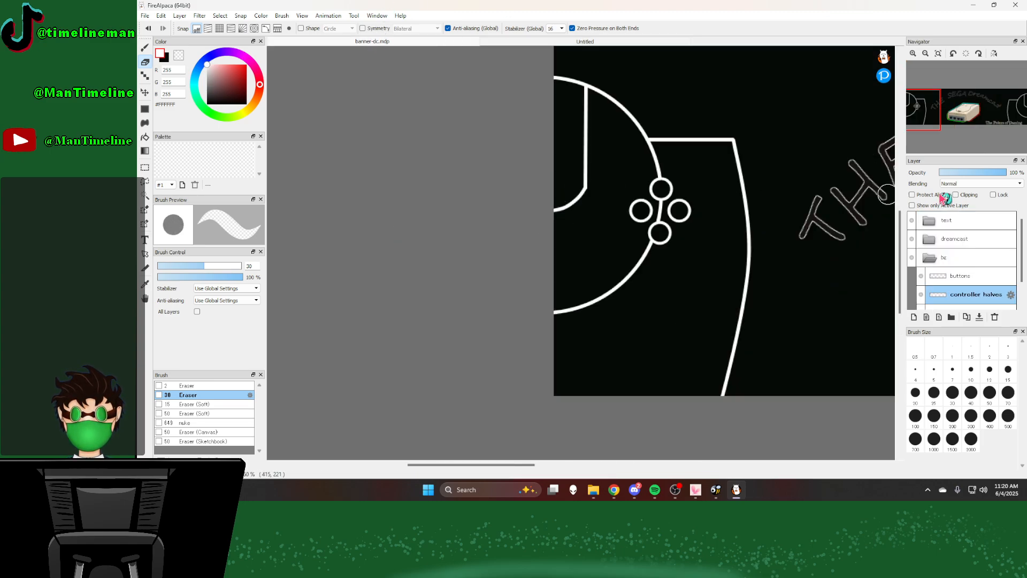
Step: On the buttons layer, draw a large white analog-stick circle overlapping the right controller's arc using the size 4 constant pen with the Circle shape
left_click(952, 275)
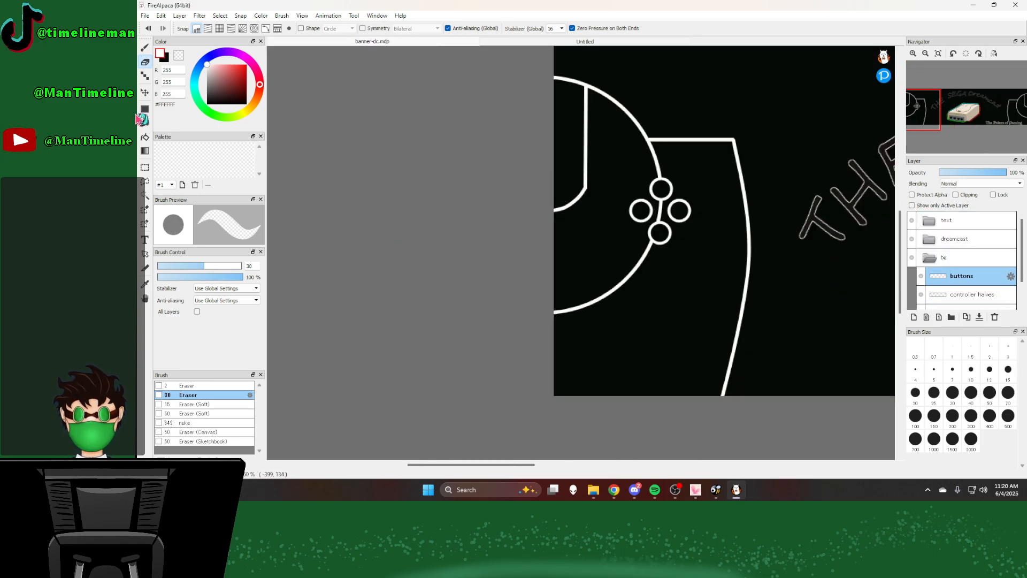
left_click(145, 48)
scroll(635, 176, "down", 4)
scroll(624, 188, "up", 2)
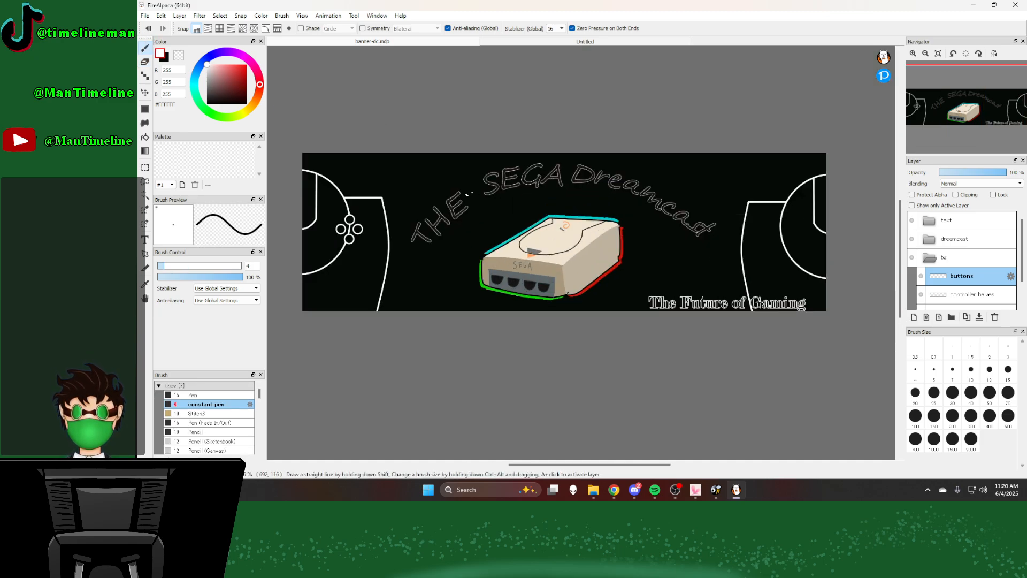
scroll(499, 210, "down", 3)
scroll(557, 215, "up", 2)
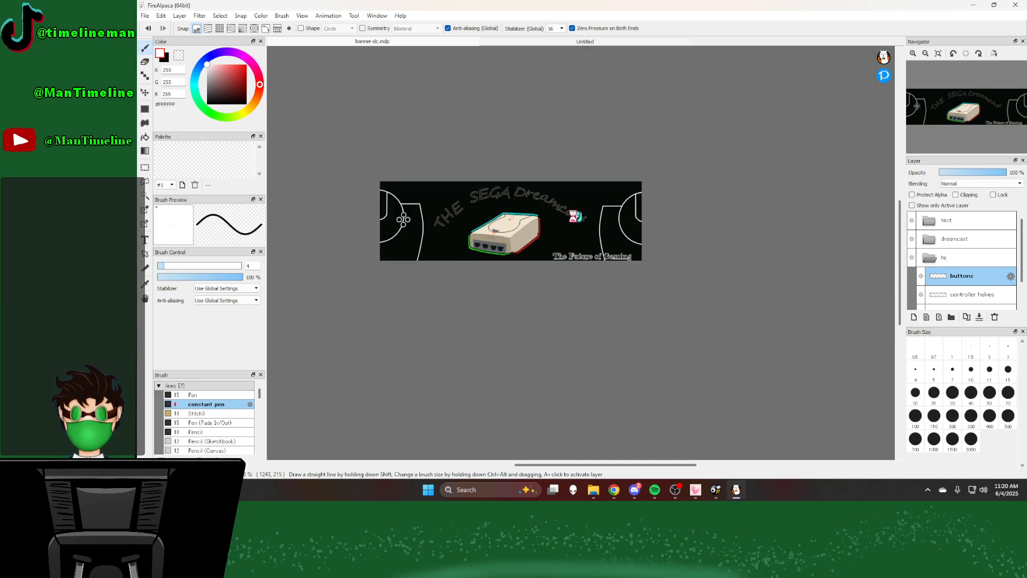
left_click(530, 41)
left_click(396, 44)
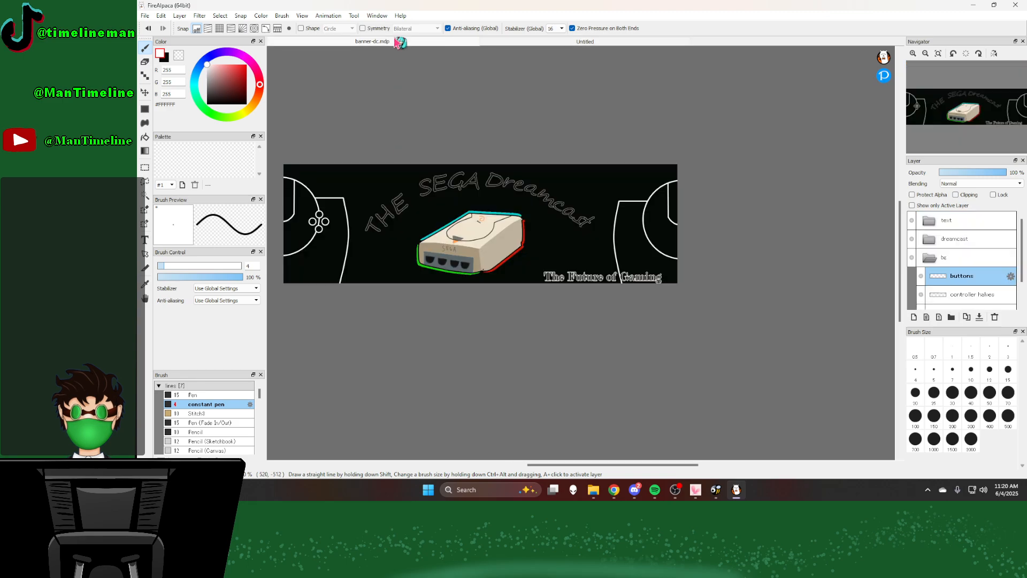
scroll(754, 253, "up", 2)
scroll(587, 159, "down", 2)
scroll(587, 160, "up", 5)
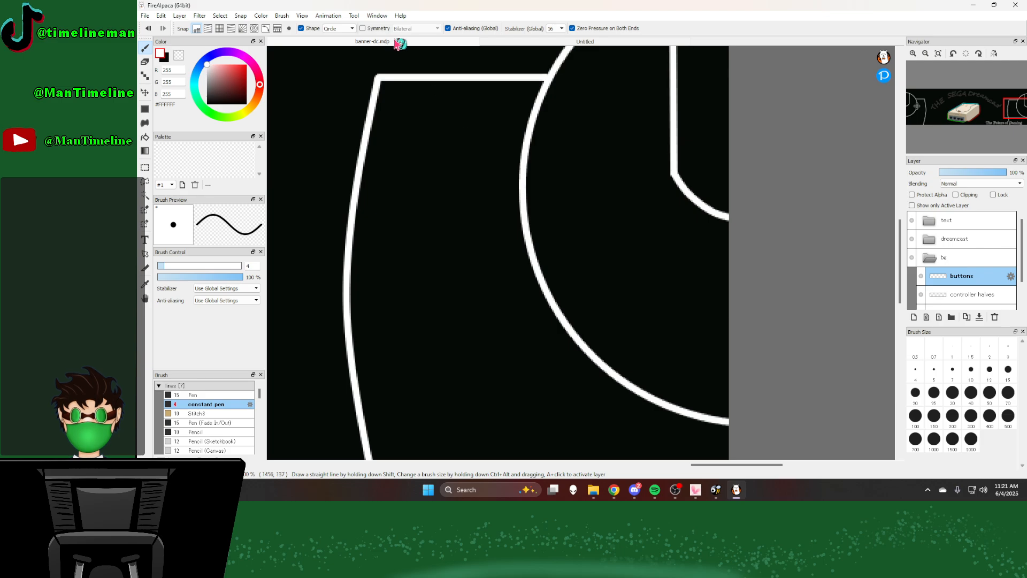
left_click(522, 42)
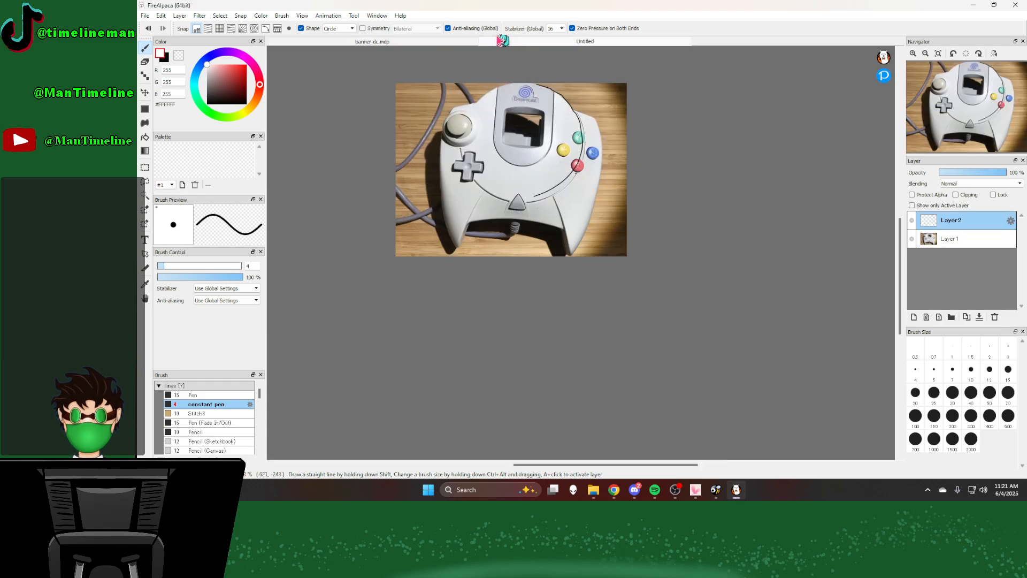
left_click(405, 41)
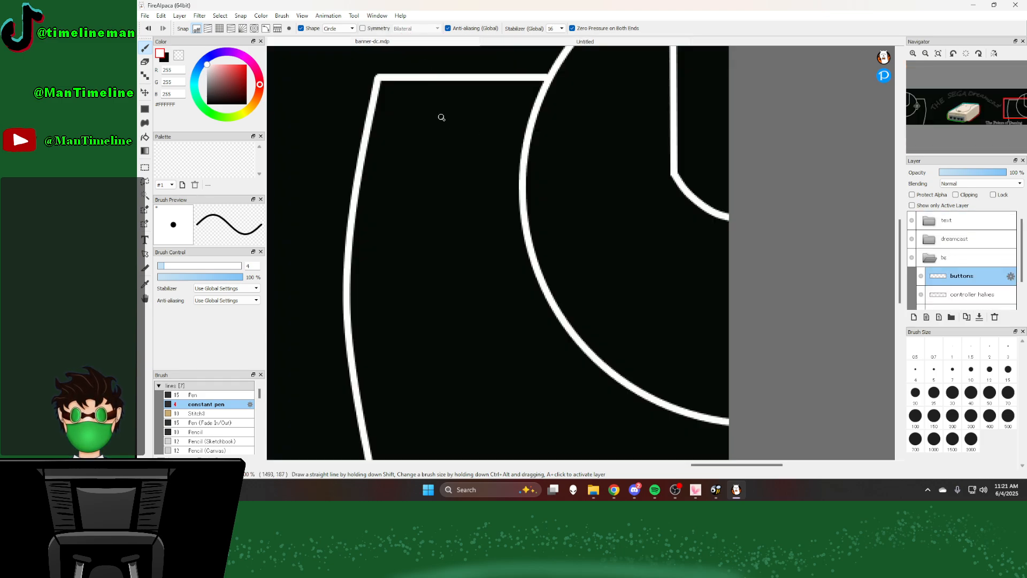
left_click_drag(441, 117, 575, 243)
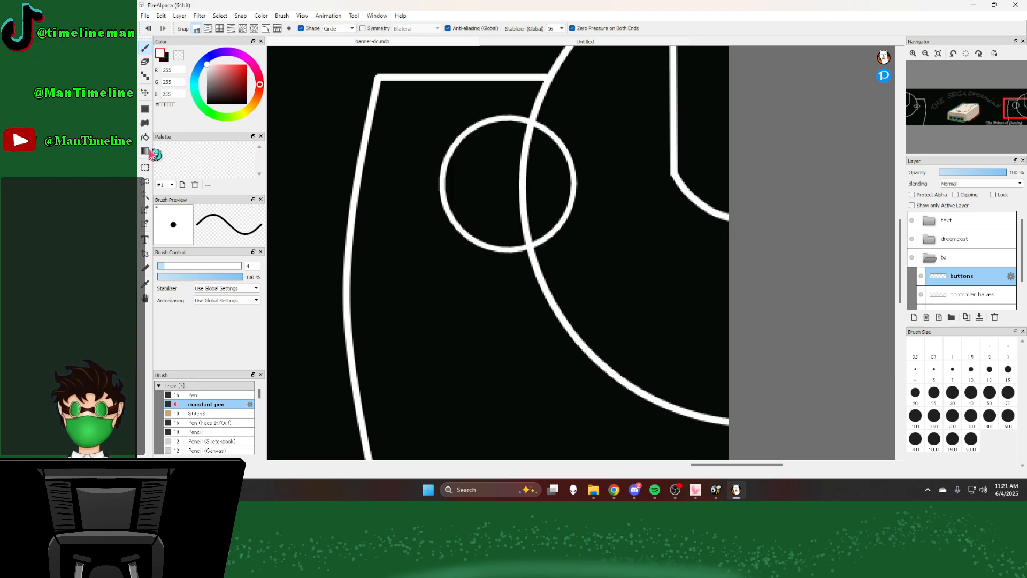
Step: Select the area around the large analog-stick circle and move it slightly down and toward the right controller's outer edge
left_click(145, 168)
left_click_drag(383, 98, 616, 264)
left_click(145, 92)
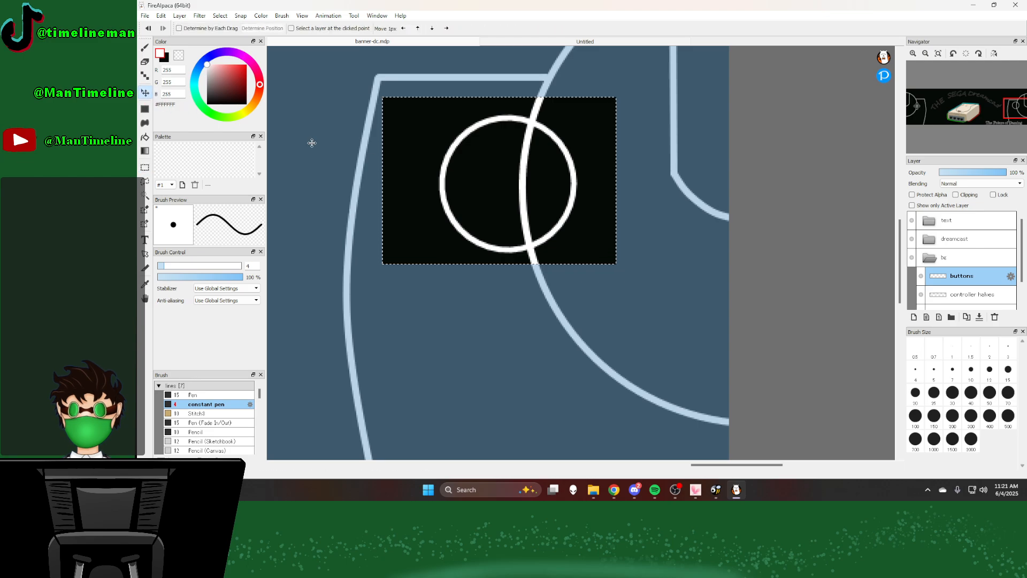
left_click_drag(505, 197, 485, 205)
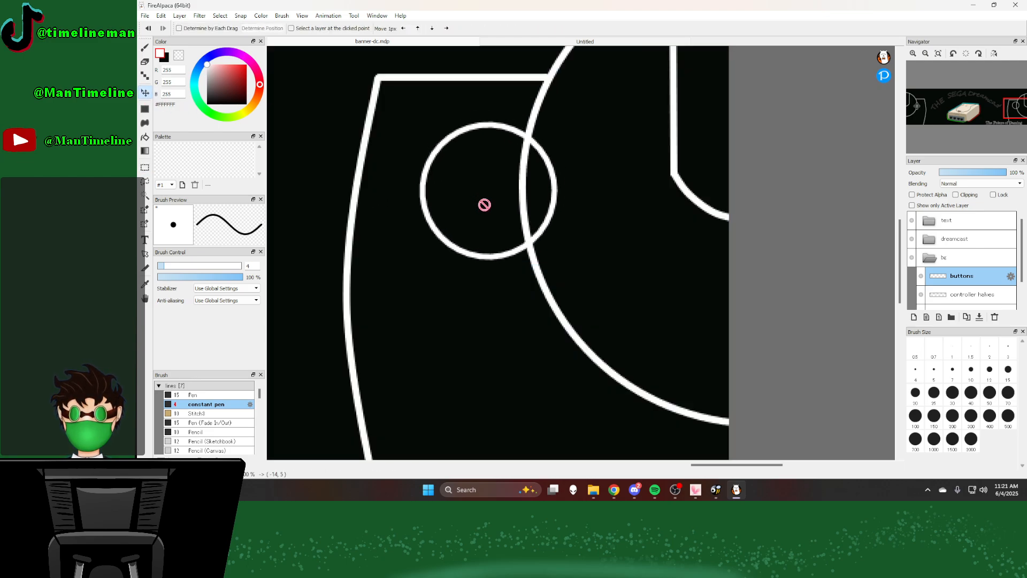
left_click(145, 48)
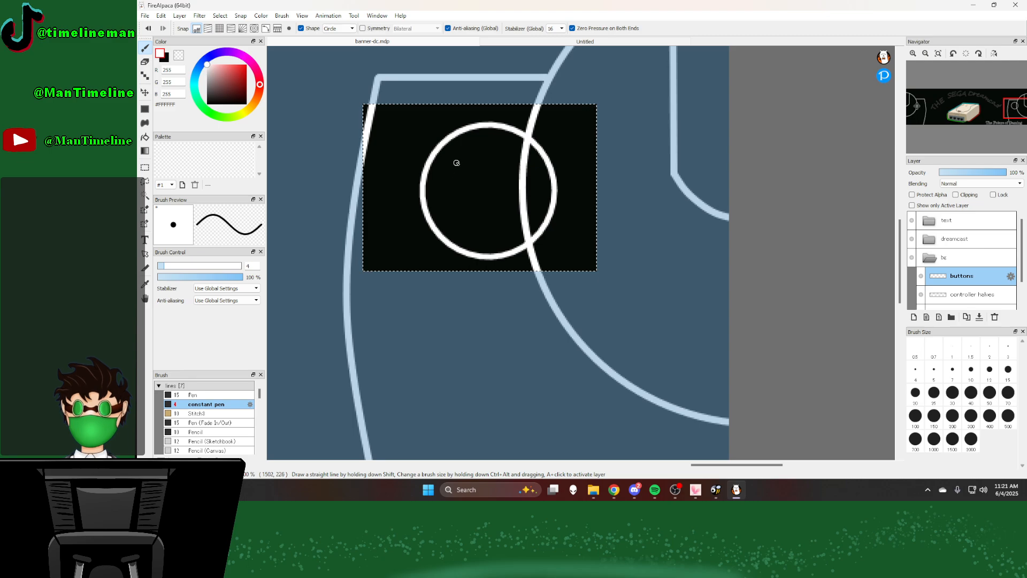
left_click_drag(477, 176, 528, 237)
key("ctrl+z")
key("ctrl+d")
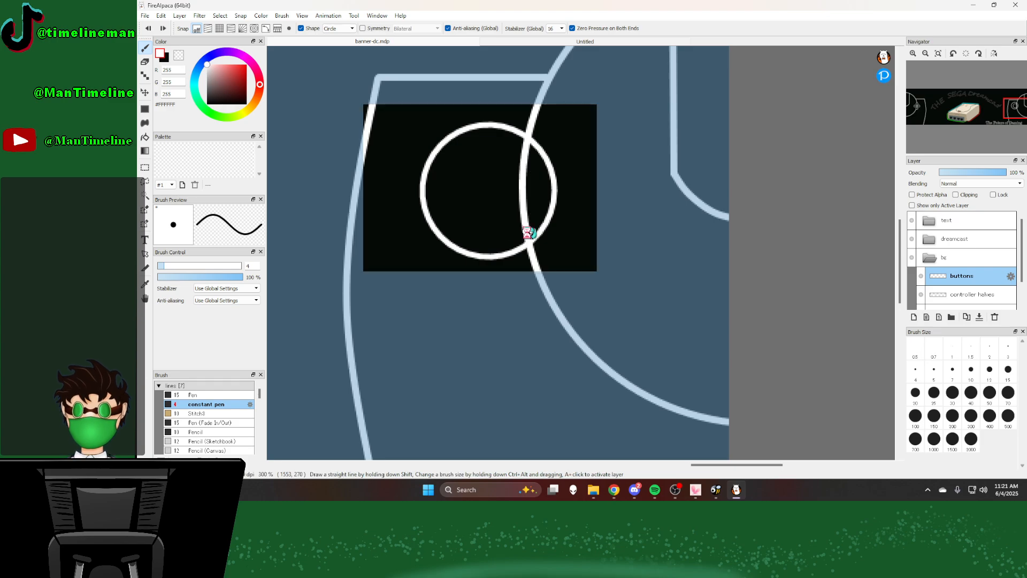
Step: On a new layer above the buttons layer, draw a smaller white circle and center it inside the right controller's analog-stick circle
left_click(912, 317)
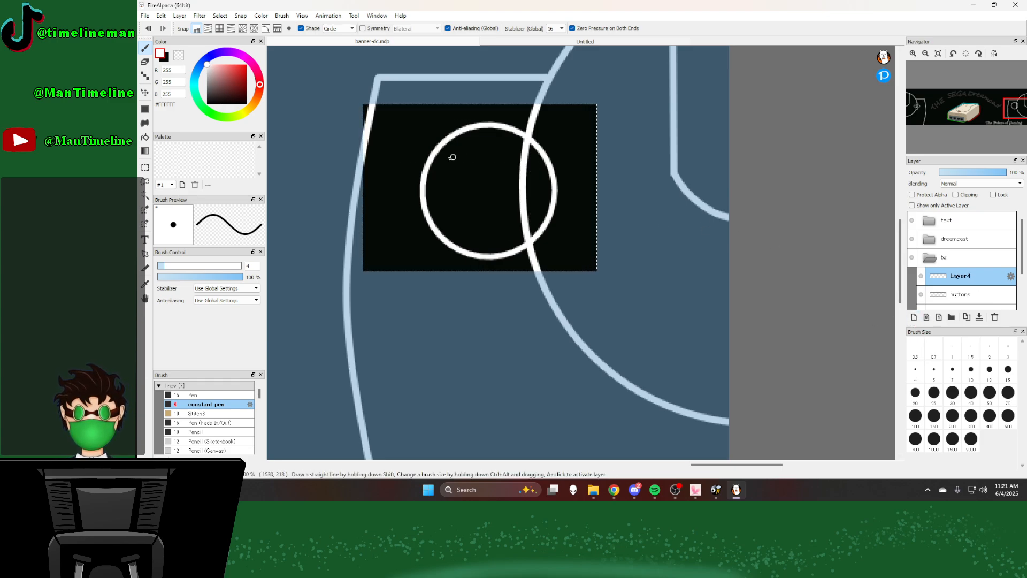
left_click_drag(429, 143, 519, 235)
left_click(143, 94)
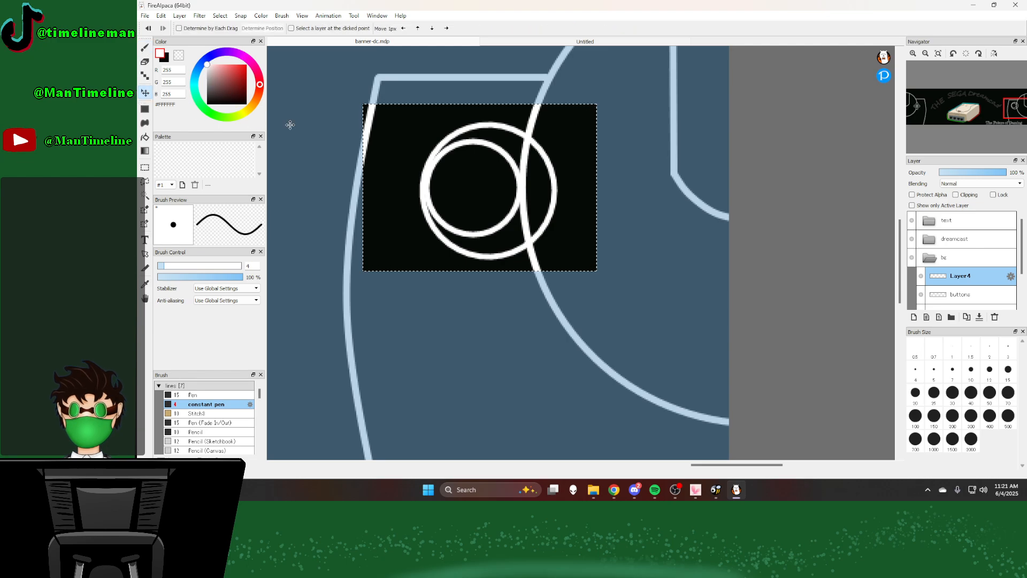
left_click_drag(454, 188, 471, 191)
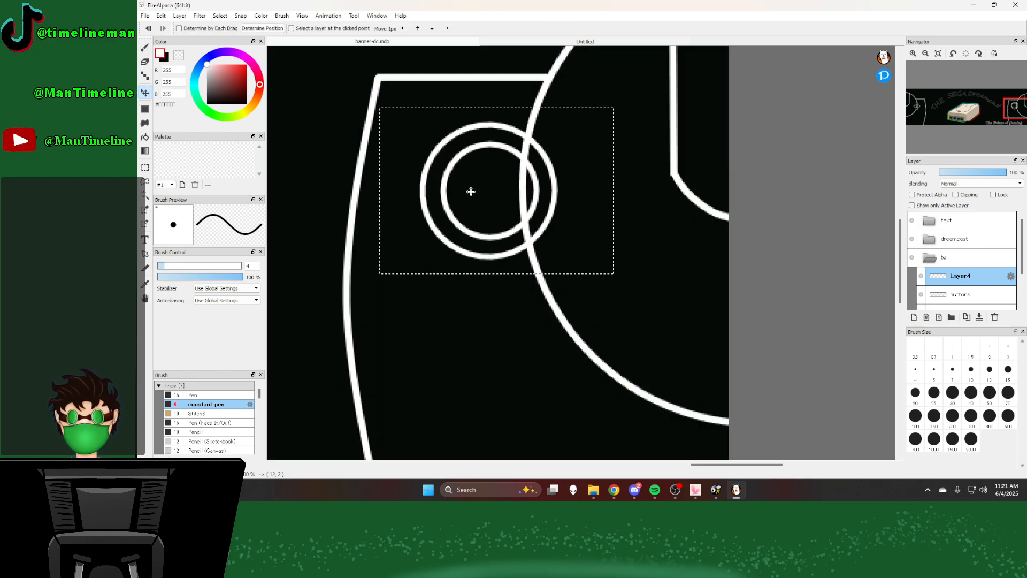
key("Return")
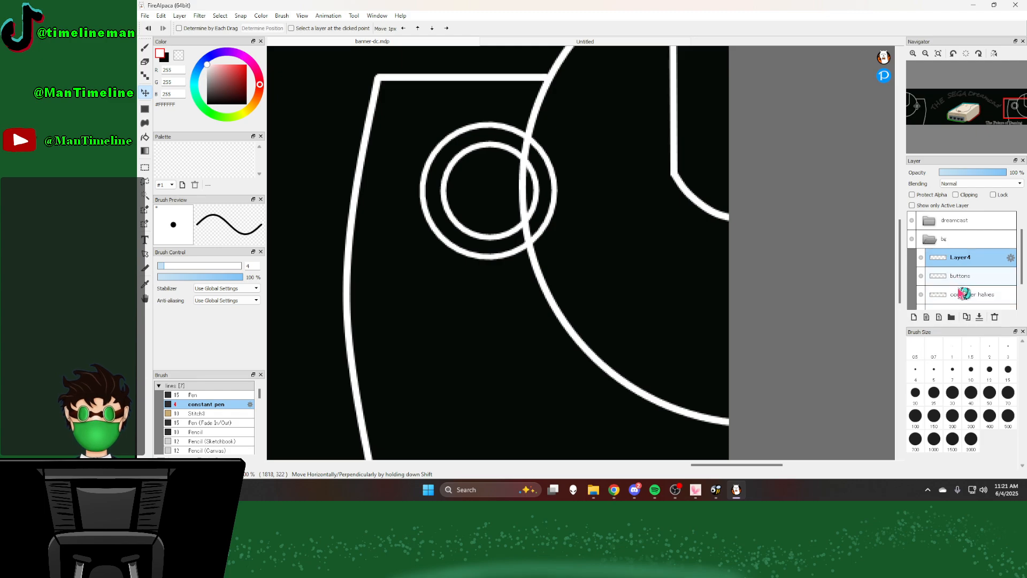
Step: On the controller halves layer, erase the arc segment inside the analog-stick circles using the size 30 eraser without shape drawing
scroll(961, 291, "down", 1)
left_click(963, 294)
left_click(145, 63)
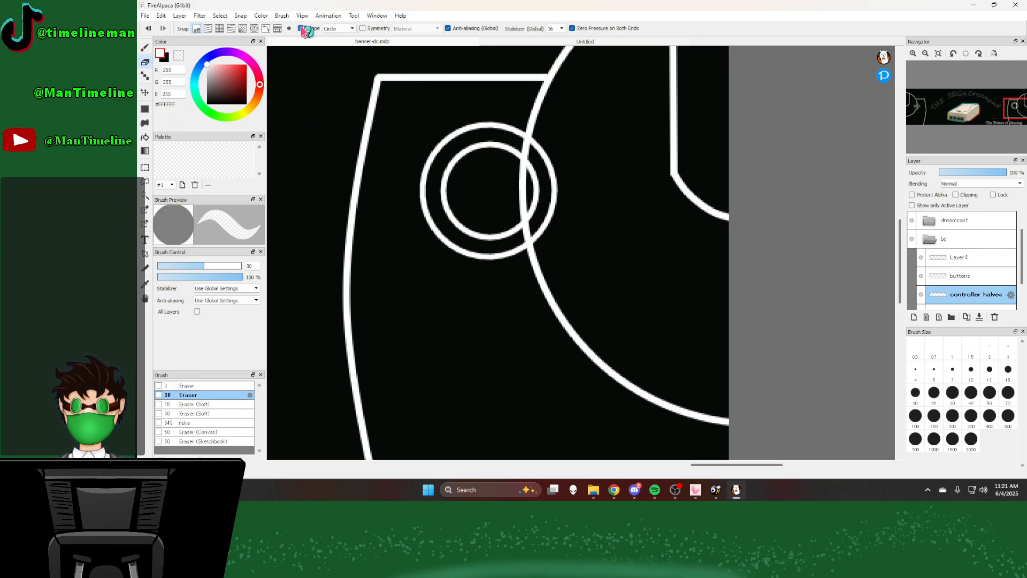
mouse_move(522, 170)
left_mouse_down()
mouse_move(522, 150)
mouse_move(525, 224)
left_mouse_up()
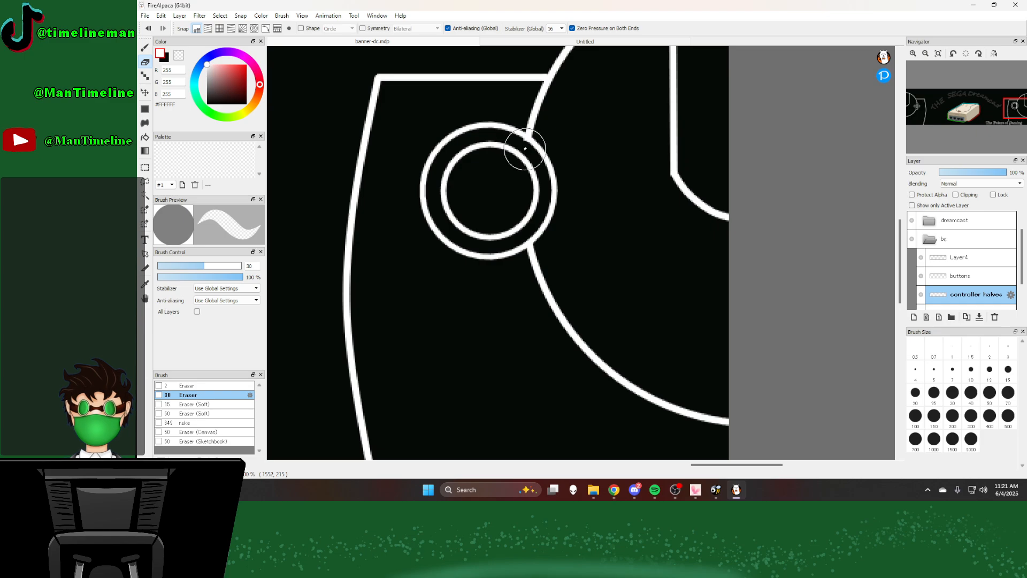
Step: Examine the right controller's analog stick in the whole banner and compare it with the reference controller photo
scroll(490, 163, "down", 5)
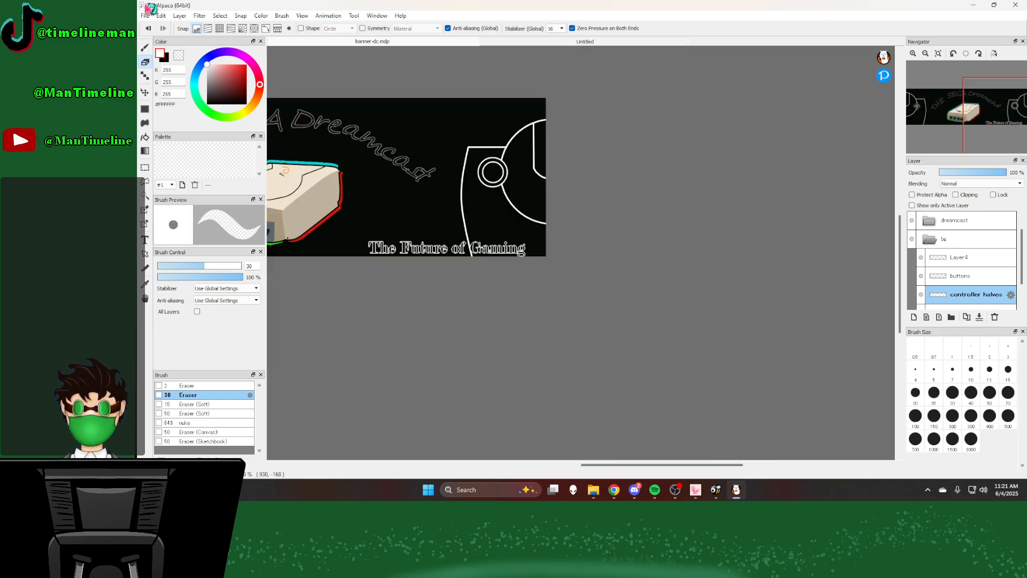
left_click(506, 43)
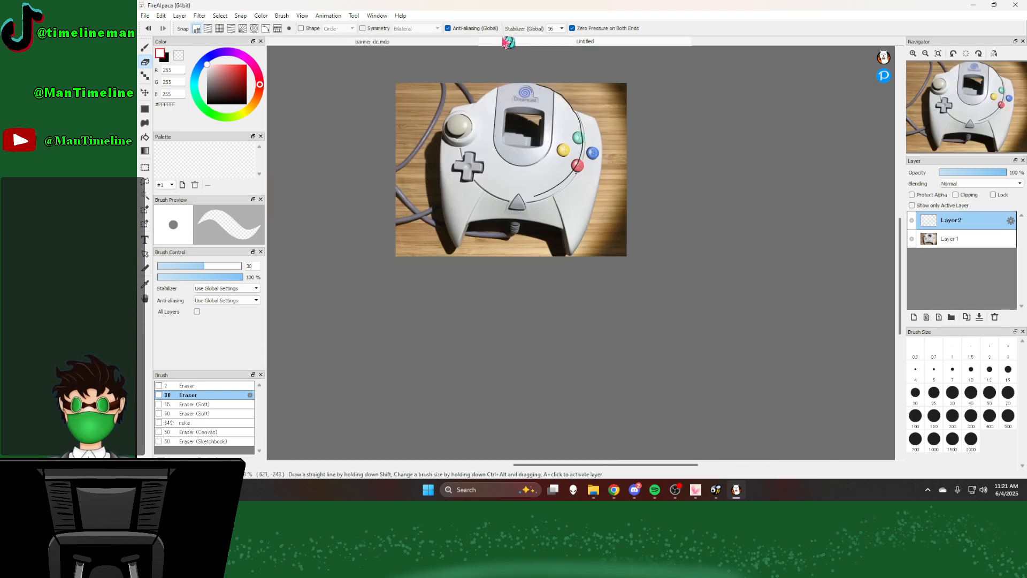
left_click(417, 40)
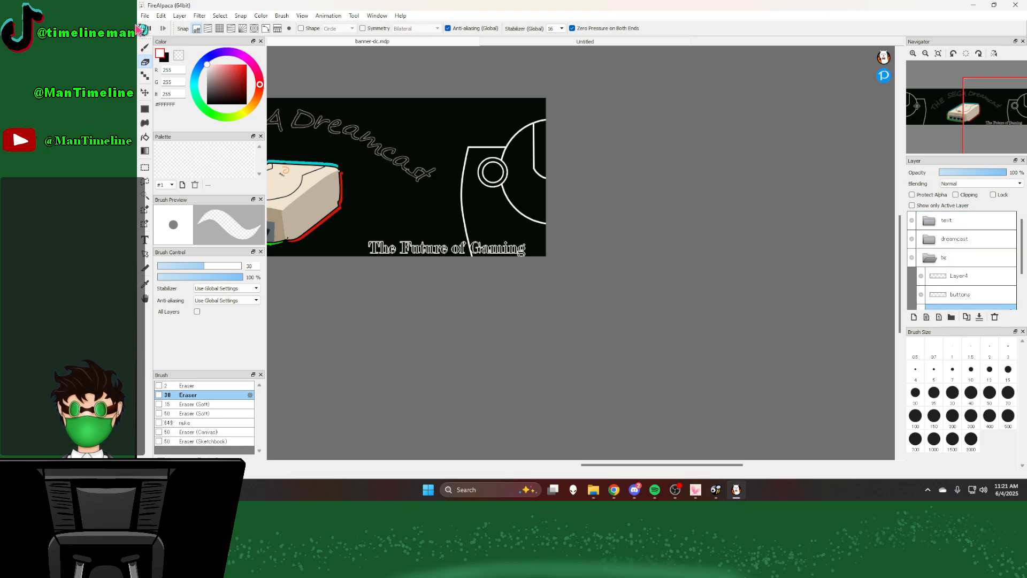
left_click(145, 48)
scroll(551, 223, "down", 4)
scroll(551, 225, "down", 2)
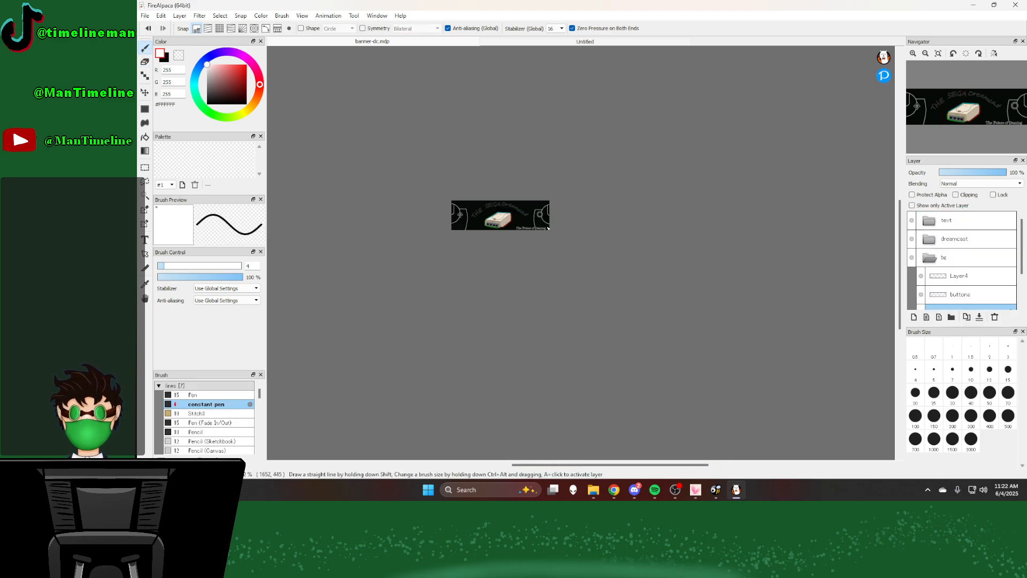
scroll(551, 224, "up", 2)
scroll(534, 194, "up", 3)
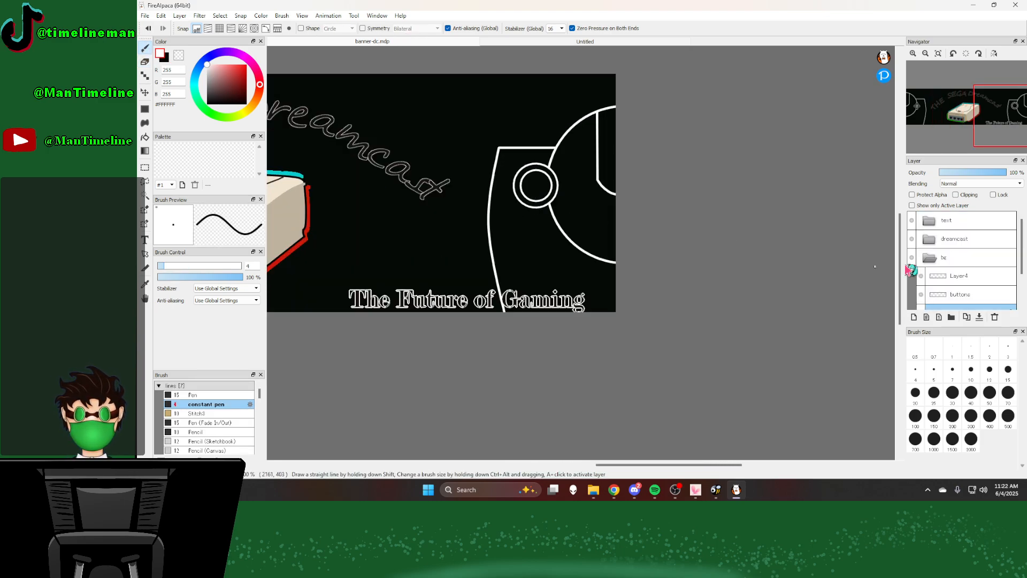
Step: Merge the inner analog-stick circle's layer down into the buttons layer and add a new layer above it
scroll(958, 273, "down", 2)
left_click(963, 241)
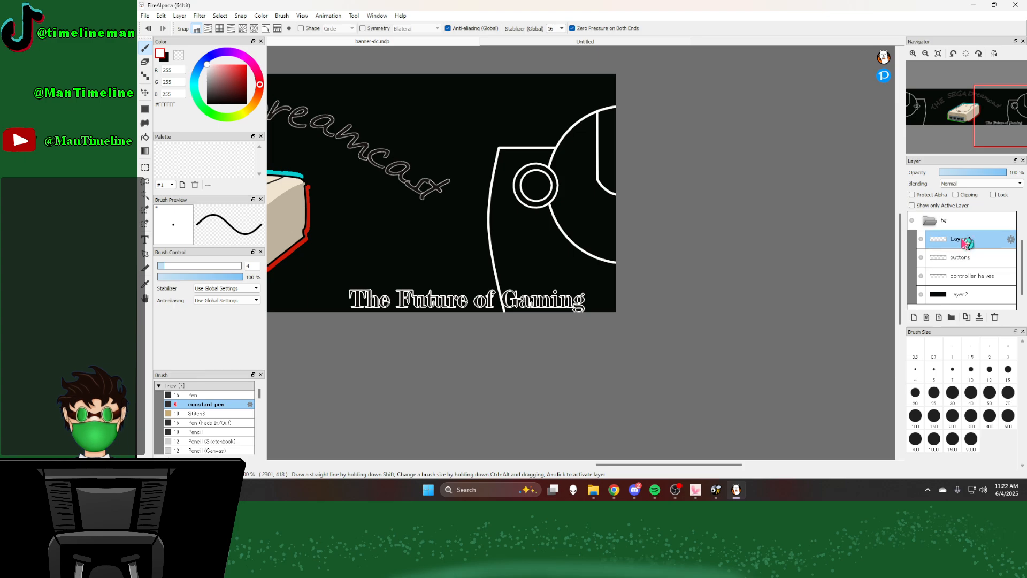
left_click(994, 317)
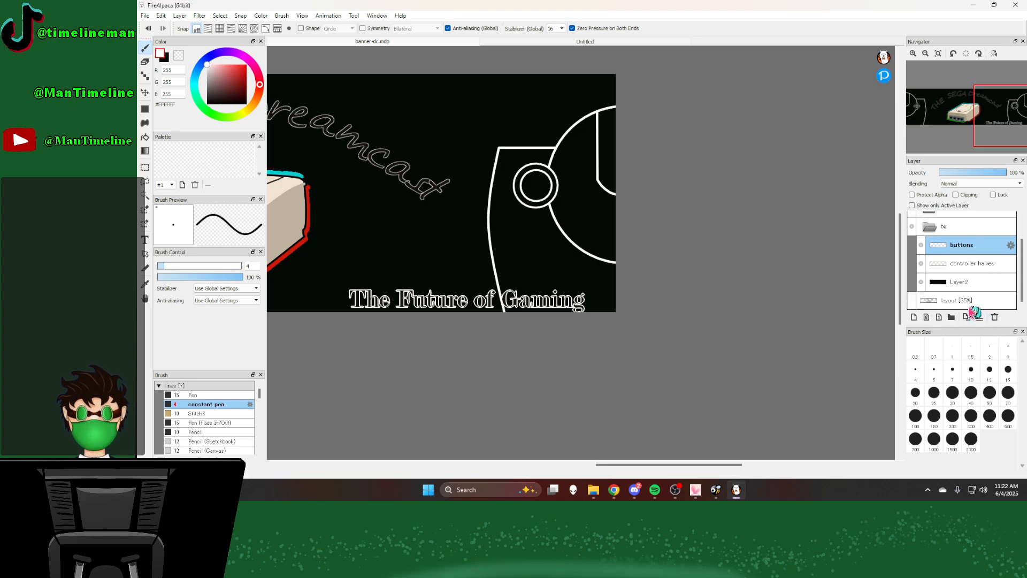
left_click(918, 317)
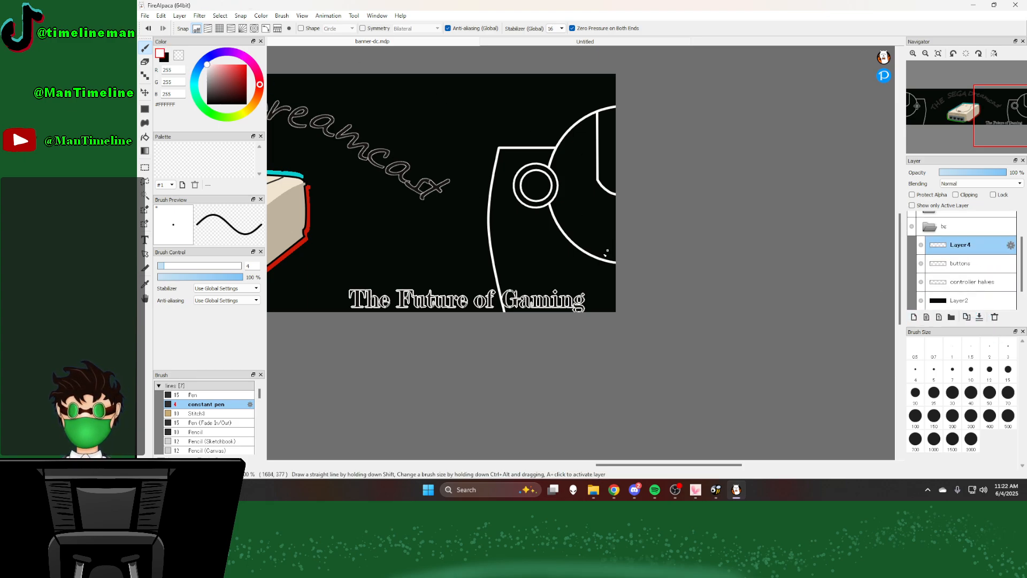
Step: Below the analog stick, draw the D-pad's upper-left stepped outline on the new layer with the size 4 constant pen and Line shape, after checking the controller photo
scroll(606, 250, "up", 2)
scroll(492, 249, "down", 4)
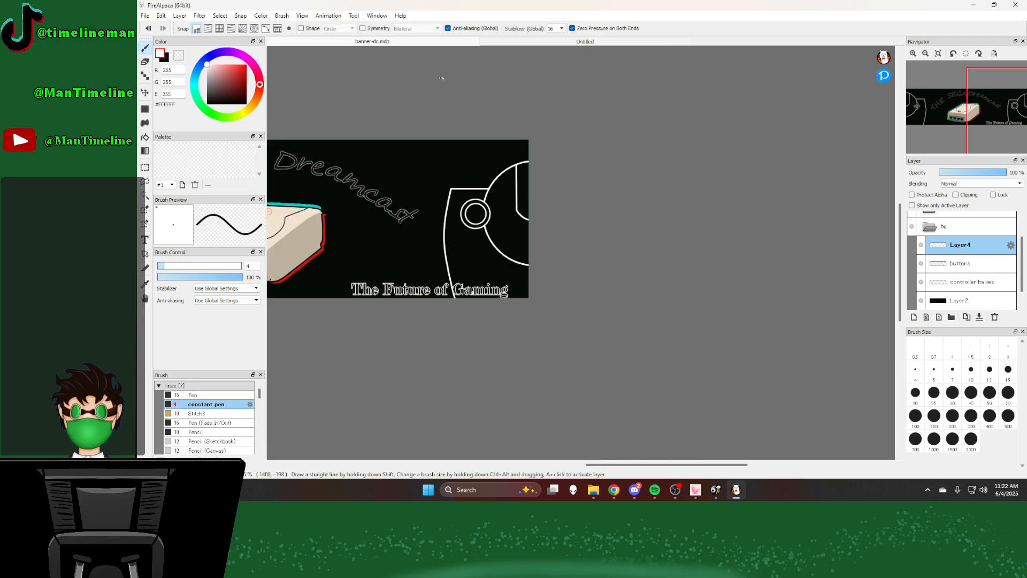
left_click(515, 41)
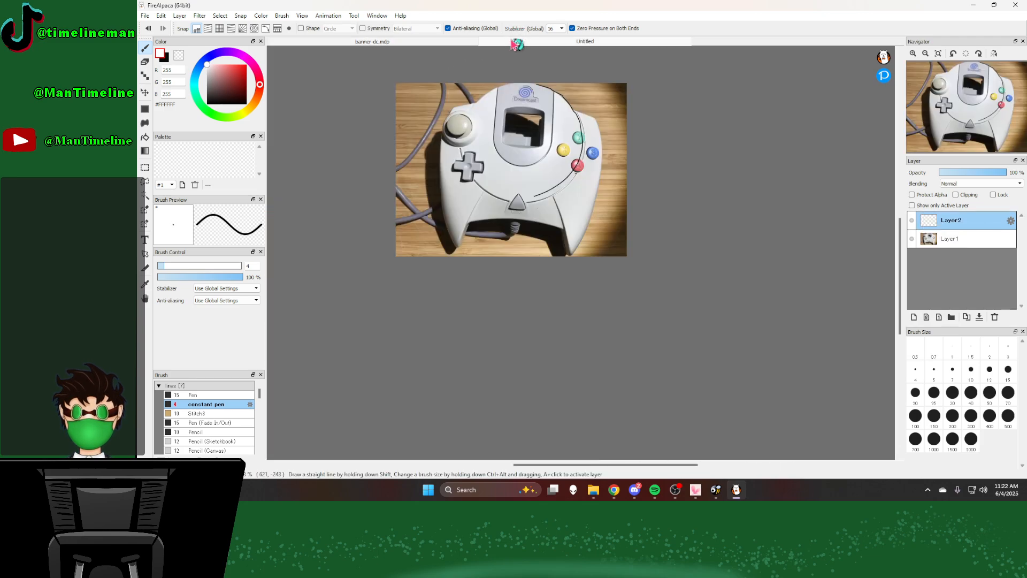
left_click(419, 42)
scroll(502, 256, "up", 4)
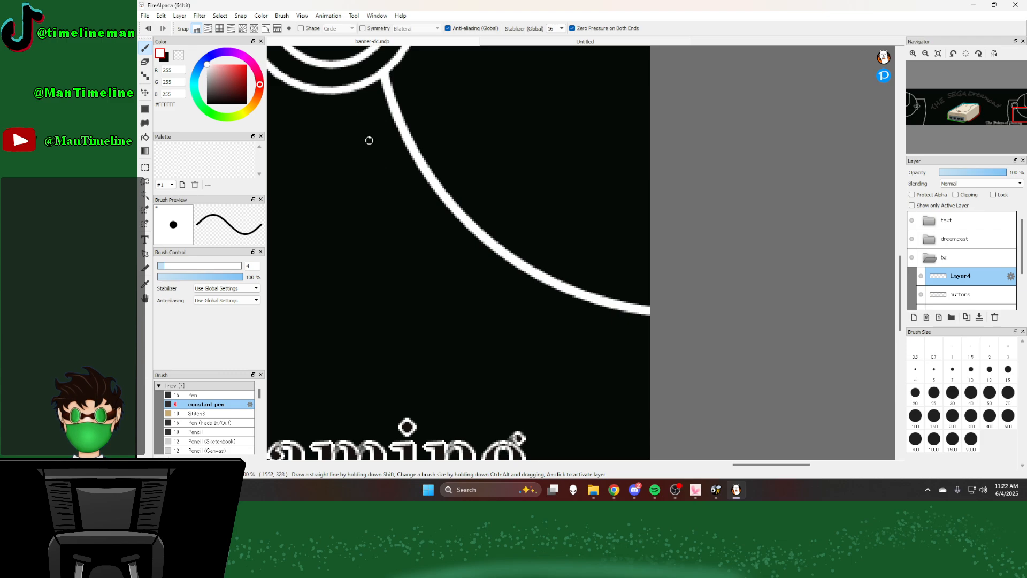
left_click(339, 28)
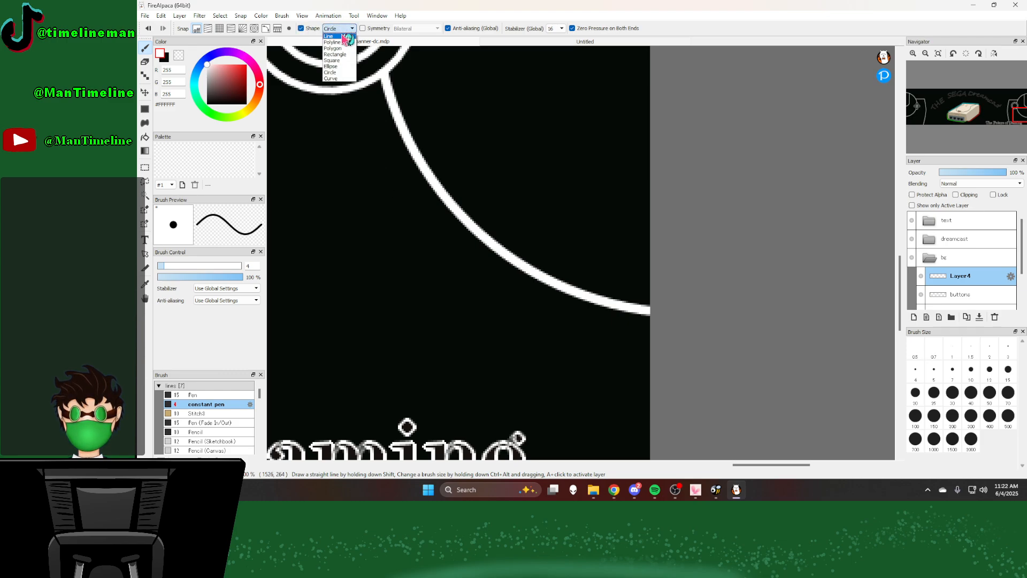
left_click(336, 38)
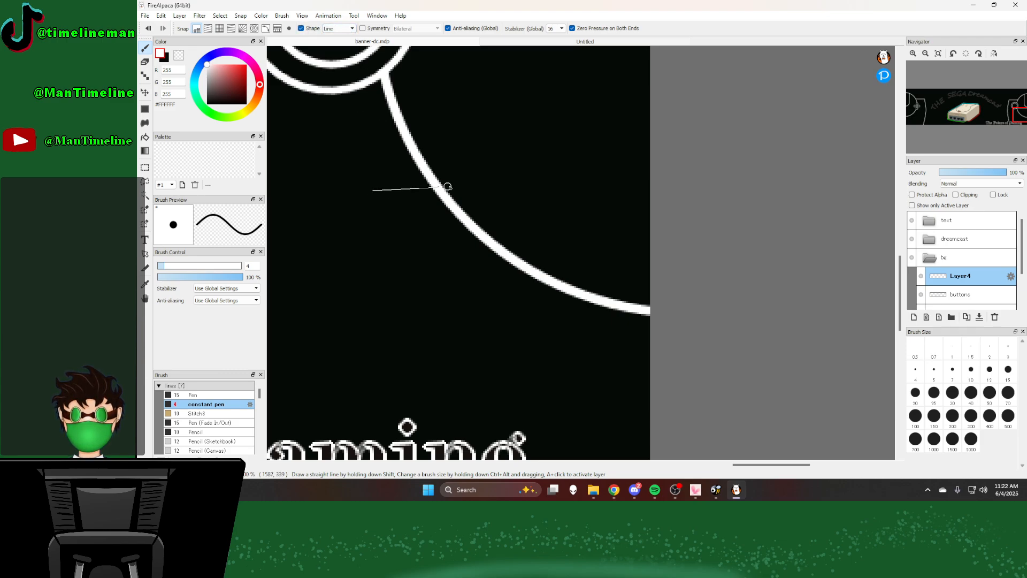
left_click_drag(464, 190, 462, 189)
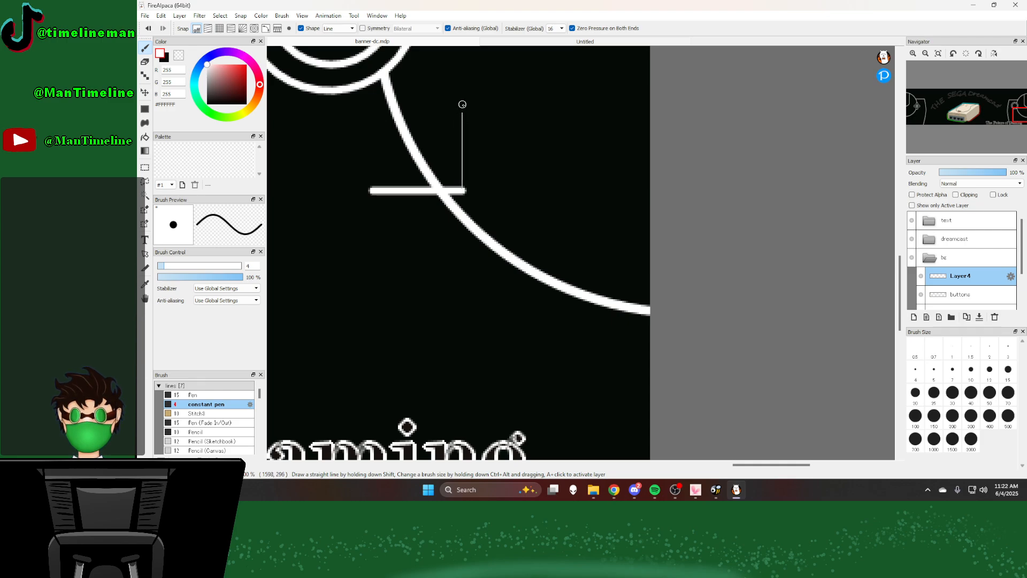
left_click_drag(463, 104, 462, 105)
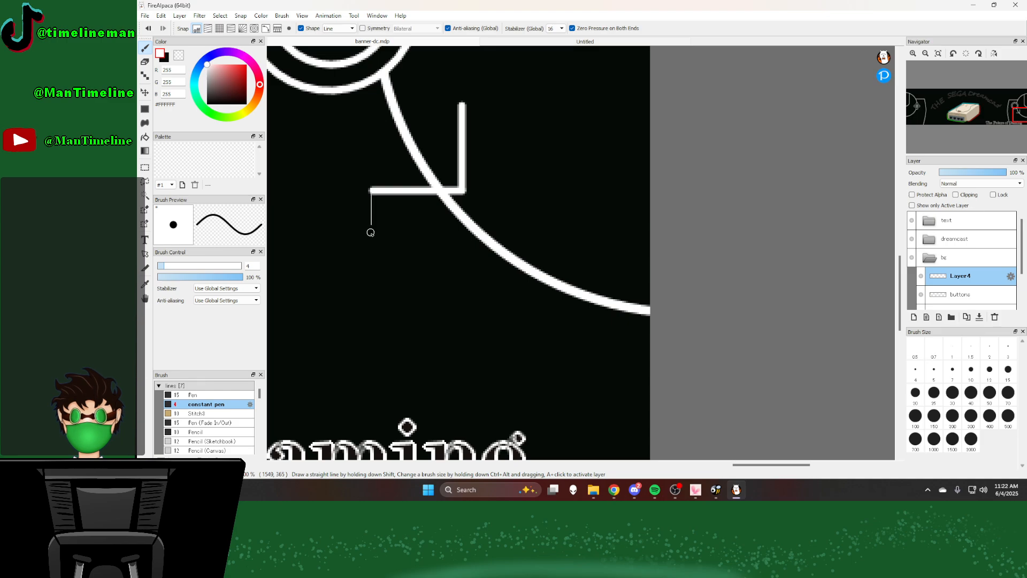
left_click_drag(370, 236, 370, 238)
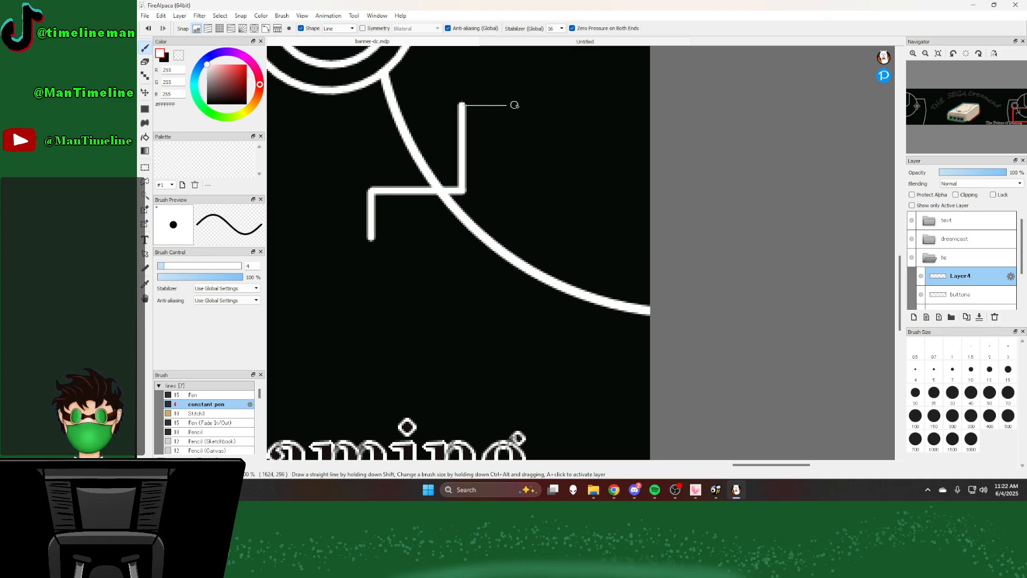
left_click_drag(521, 105, 523, 105)
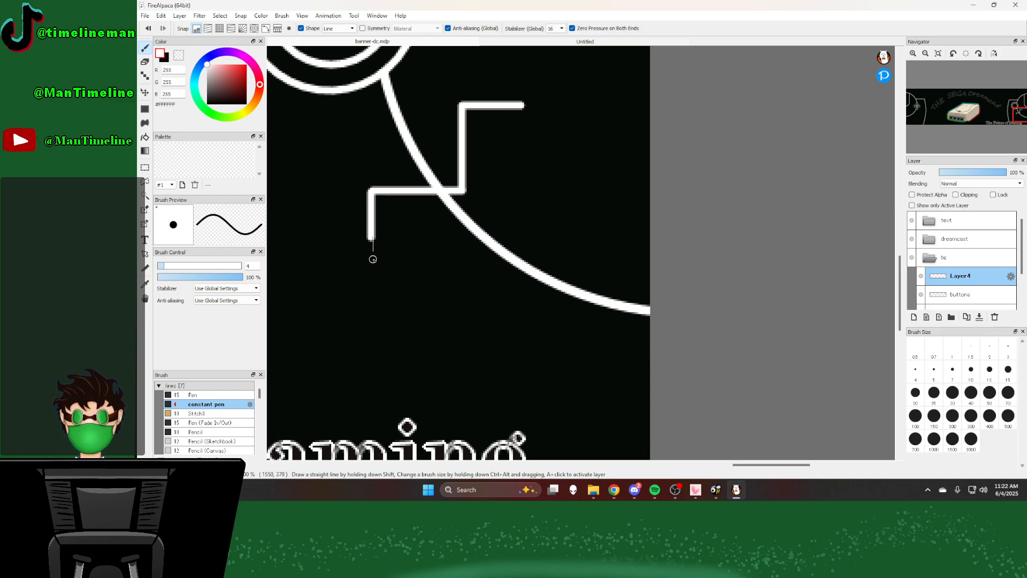
left_click_drag(373, 263, 373, 262)
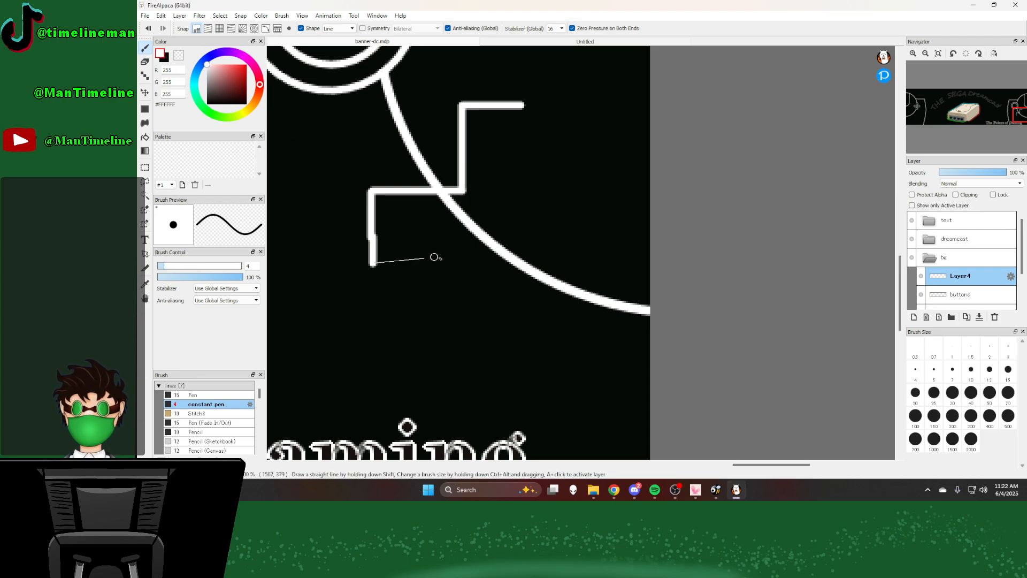
left_click_drag(434, 257, 467, 261)
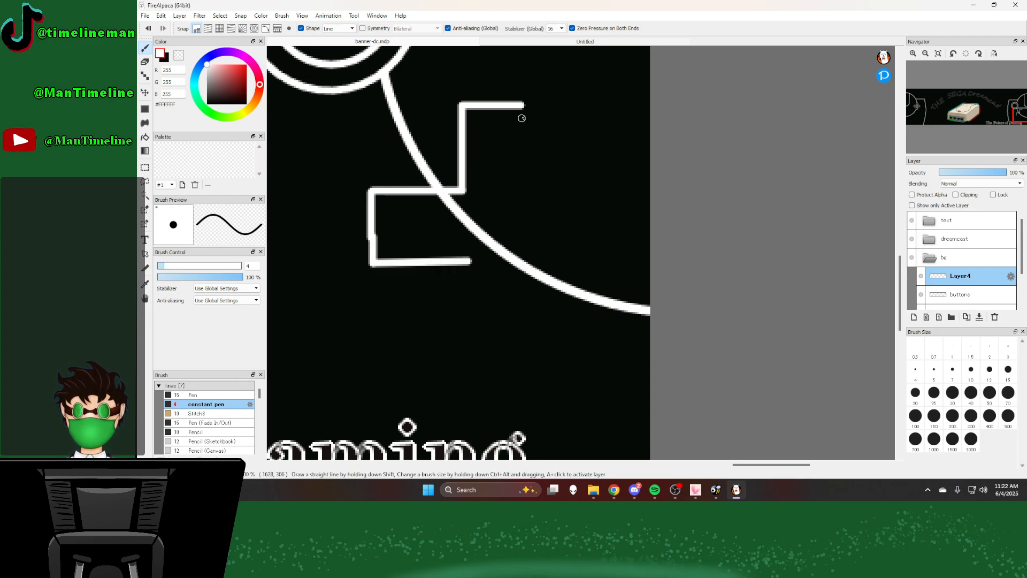
key("ctrl+z")
key("ctrl+z")
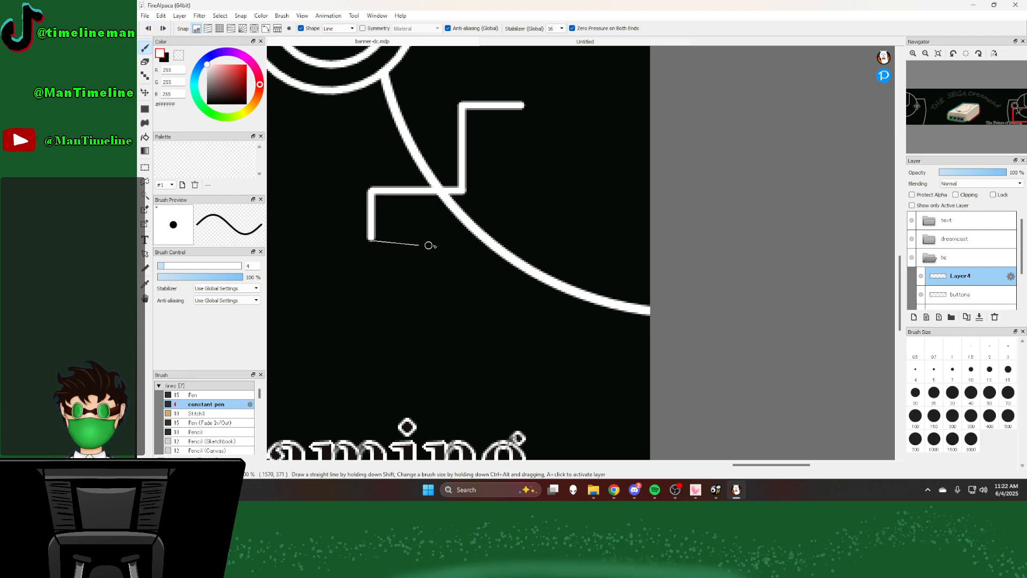
Step: Draw the lower edge of the D-pad's left arm and the right edge of its upper arm with straight lines
left_click_drag(429, 246, 459, 240)
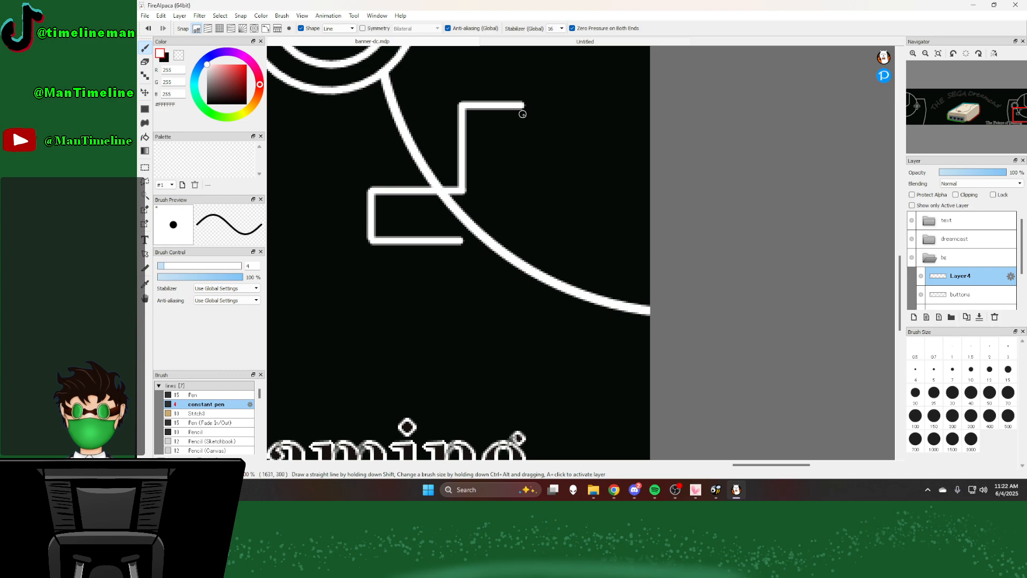
left_click_drag(522, 105, 520, 189)
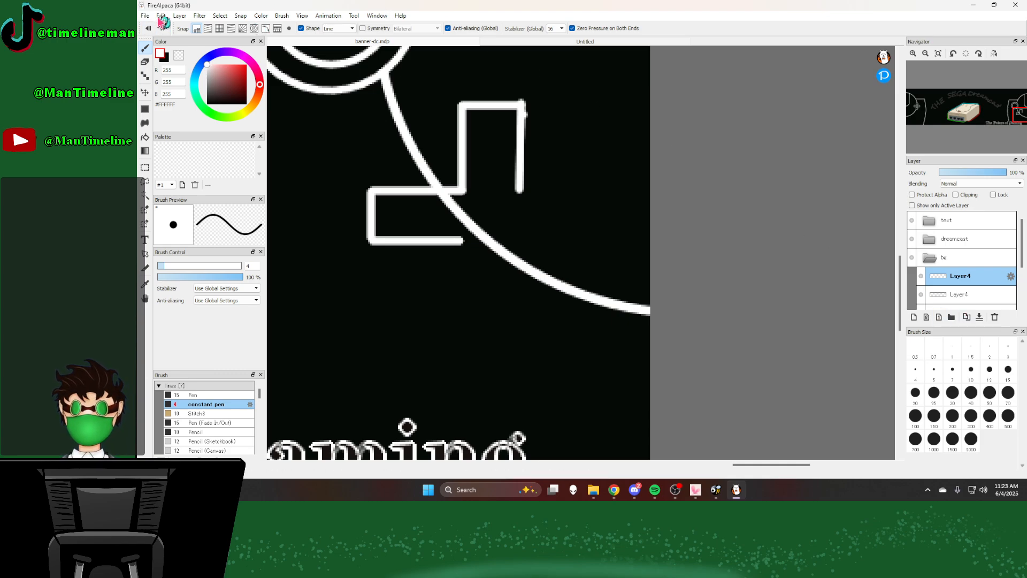
Step: Flip the copied D-pad half horizontally and move it against the original half so the left, upper and right arms line up
left_click(191, 15)
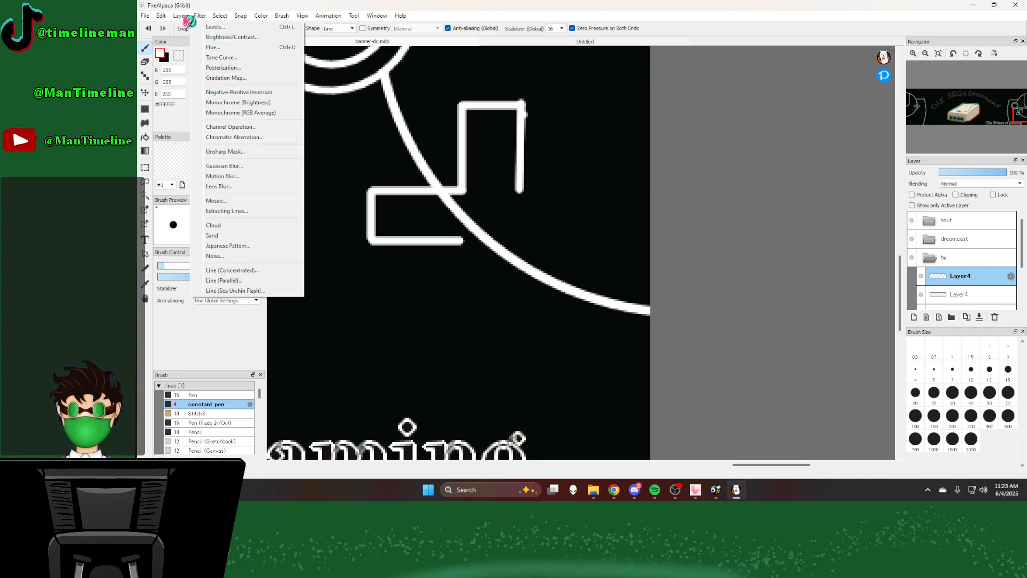
mouse_move(217, 260)
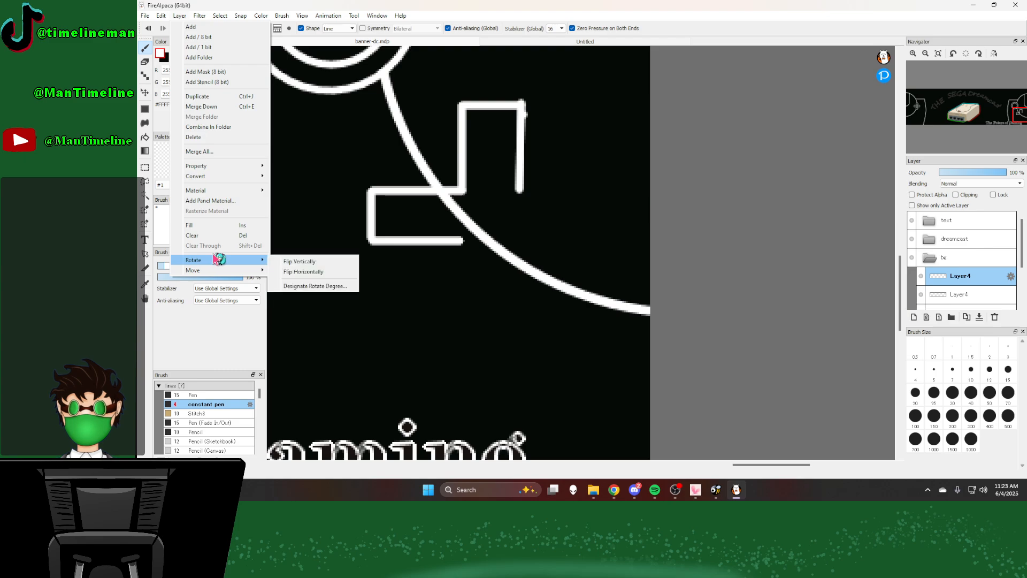
left_click(310, 269)
scroll(423, 214, "down", 4)
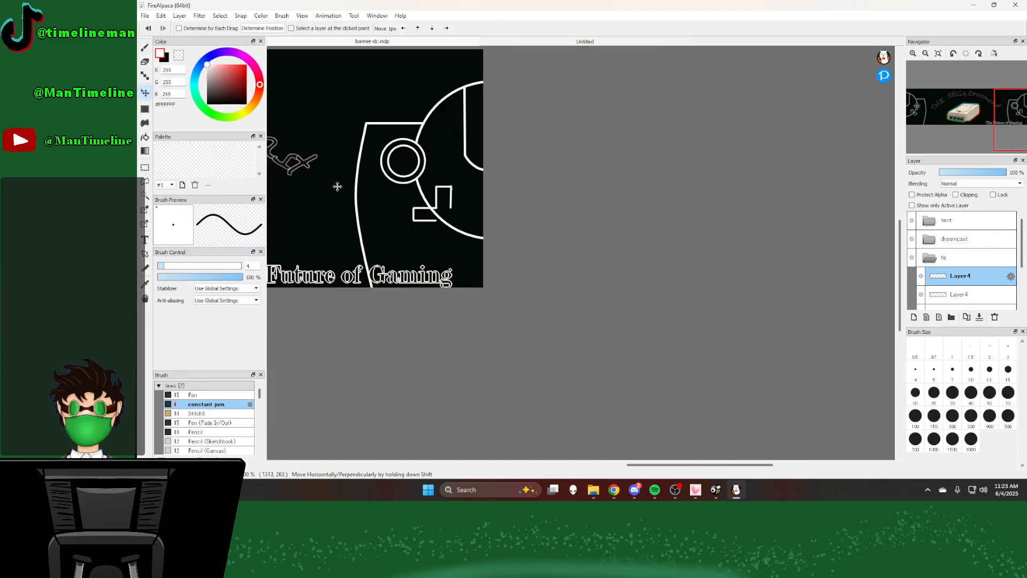
left_click_drag(337, 186, 498, 209)
left_click_drag(370, 213, 798, 208)
scroll(694, 224, "down", 5)
scroll(627, 223, "up", 3)
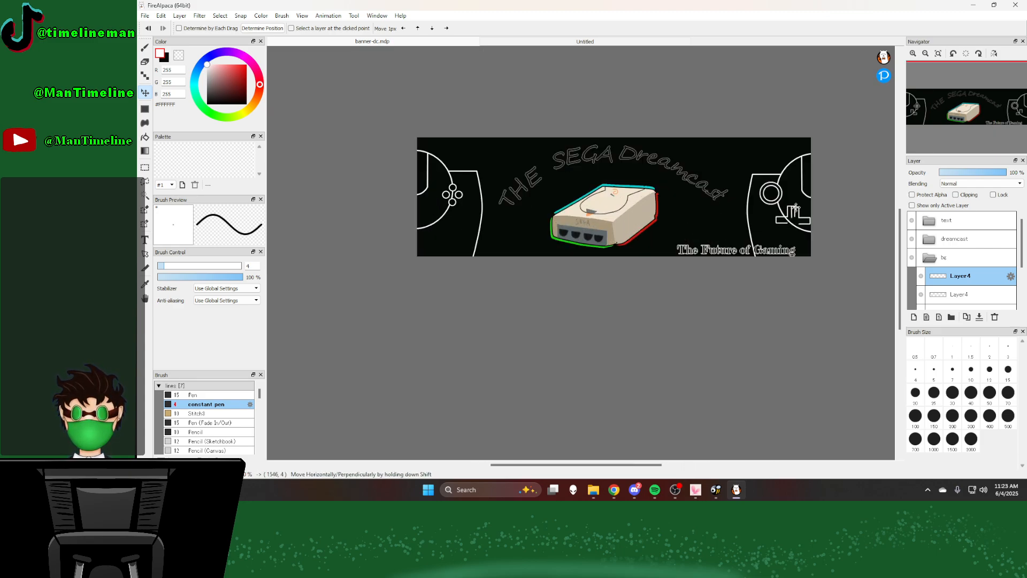
scroll(791, 209, "up", 5)
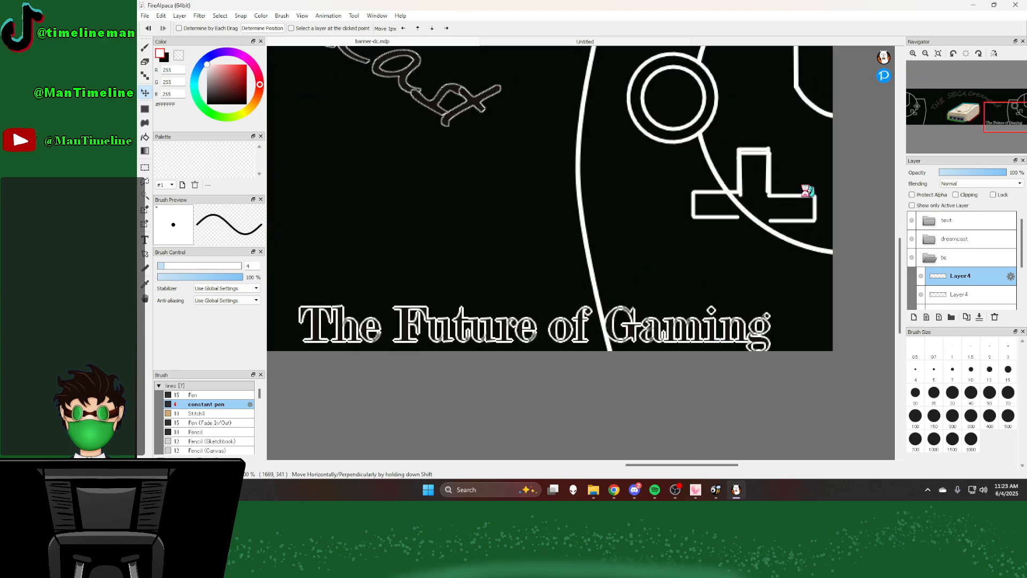
Step: Flip the copied upper part of the D-pad vertically and fit it beneath the original to close the cross outline
left_click(180, 16)
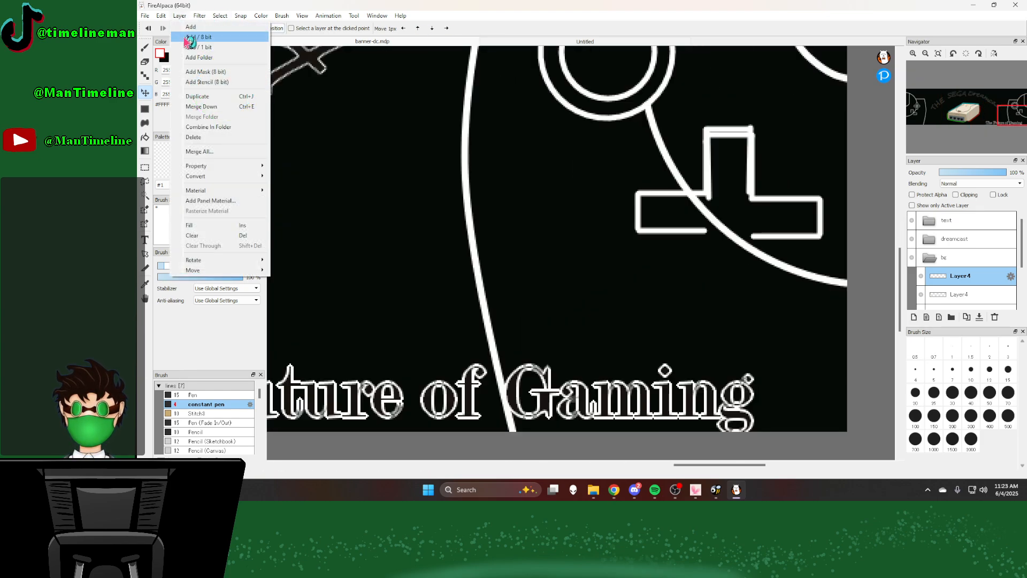
mouse_move(203, 259)
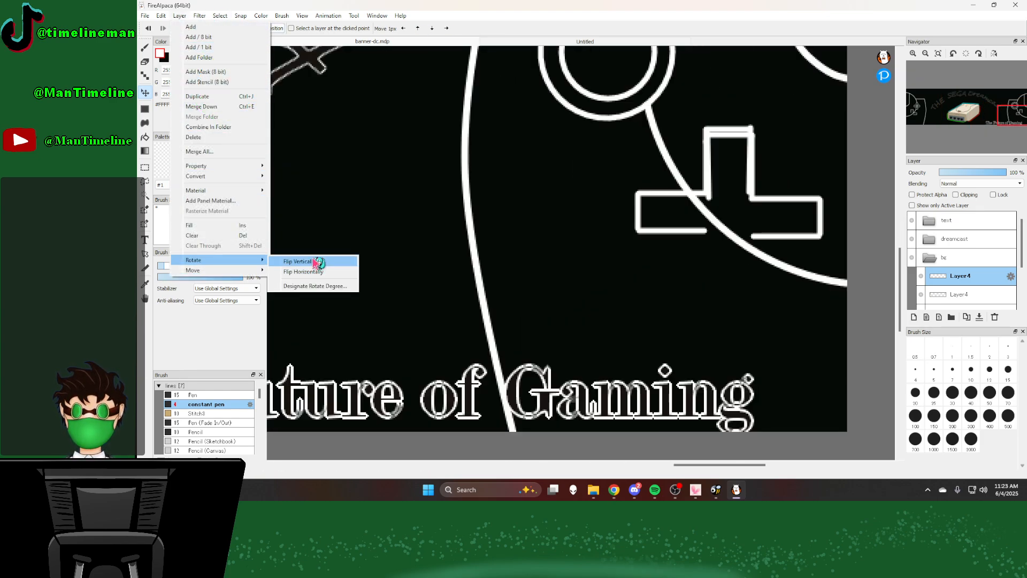
left_click(316, 266)
scroll(674, 172, "down", 5)
mouse_move(685, 159)
left_mouse_down()
mouse_move(680, 228)
mouse_move(649, 181)
mouse_move(669, 167)
mouse_move(669, 152)
left_mouse_up()
scroll(682, 219, "up", 5)
scroll(677, 220, "up", 3)
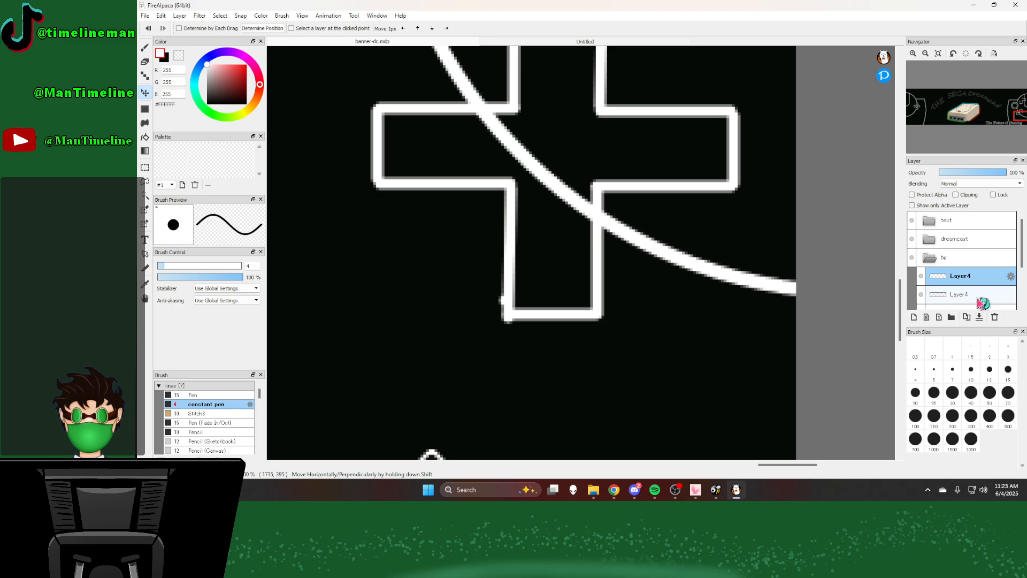
Step: Merge the finished D-pad cross down into the buttons layer
left_click(980, 319)
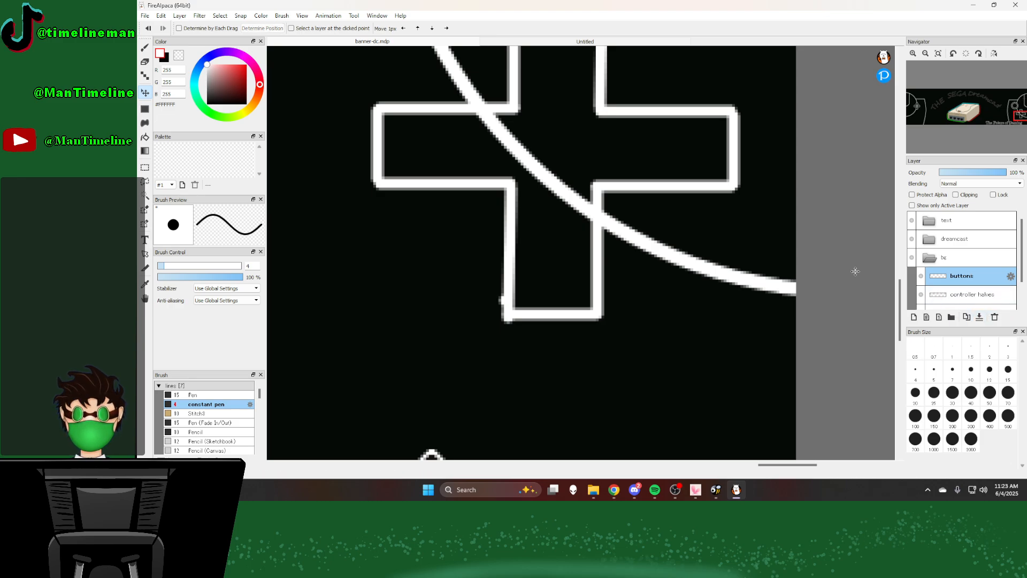
scroll(852, 271, "down", 4)
scroll(647, 217, "up", 3)
scroll(647, 217, "up", 1)
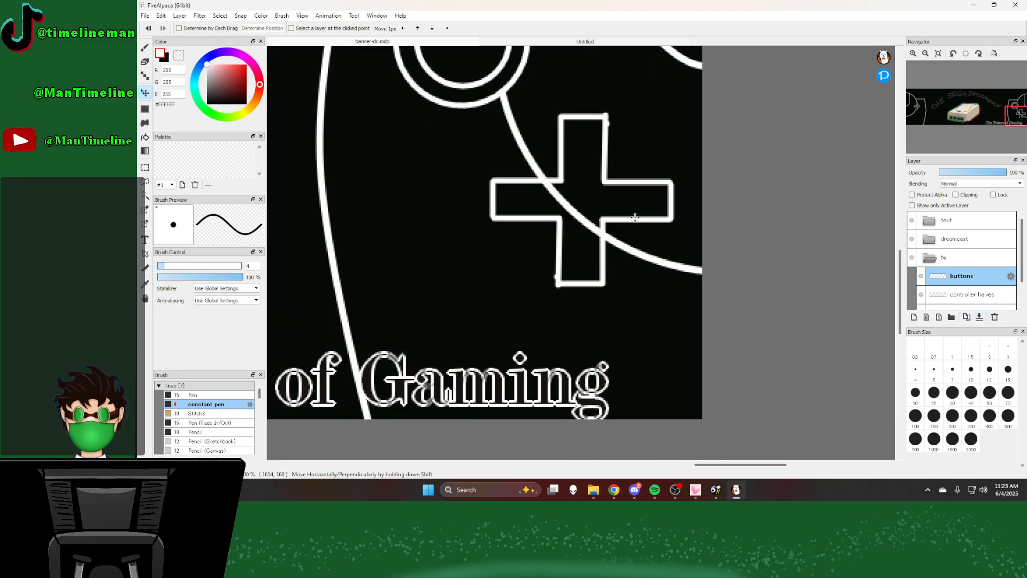
Step: On the controller halves layer, erase the circle line running through the inside of the D-pad with the size 30 Eraser
left_click(145, 63)
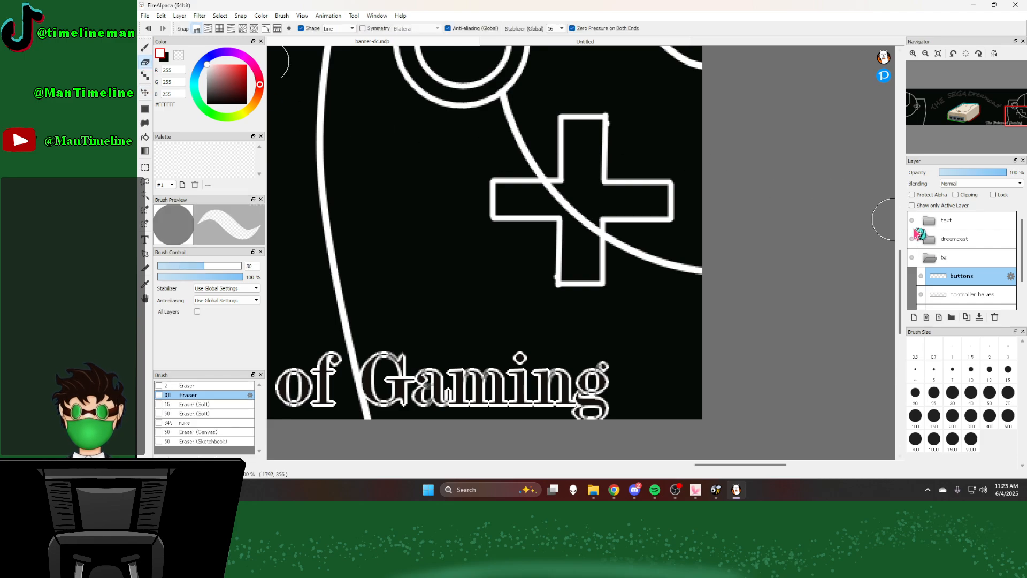
left_click(969, 294)
scroll(562, 184, "up", 3)
mouse_move(554, 193)
left_mouse_down()
mouse_move(533, 205)
mouse_move(567, 213)
mouse_move(531, 220)
mouse_move(591, 248)
mouse_move(608, 287)
left_mouse_up()
scroll(543, 214, "down", 3)
scroll(545, 215, "down", 3)
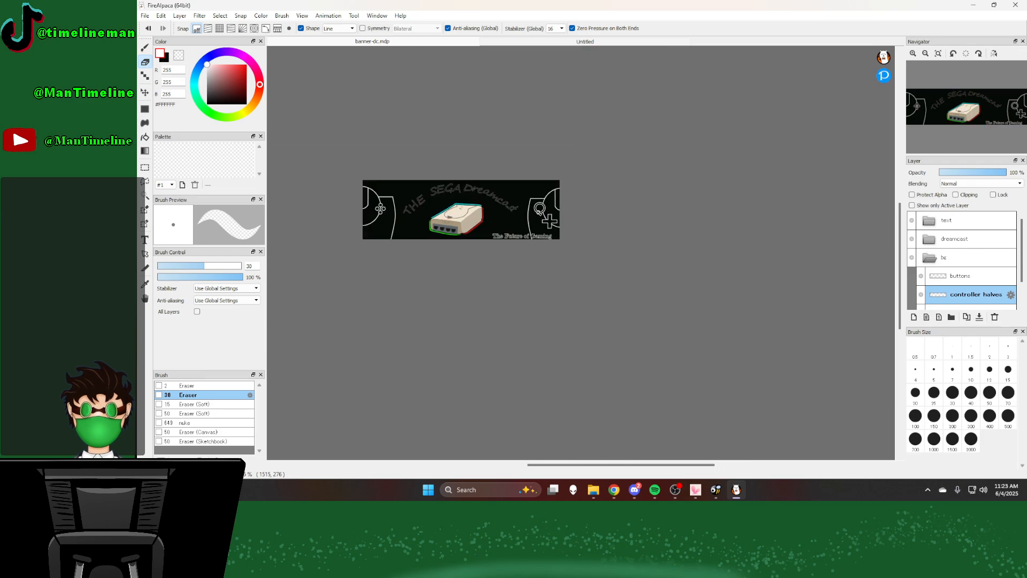
scroll(538, 209, "down", 1)
scroll(523, 228, "up", 1)
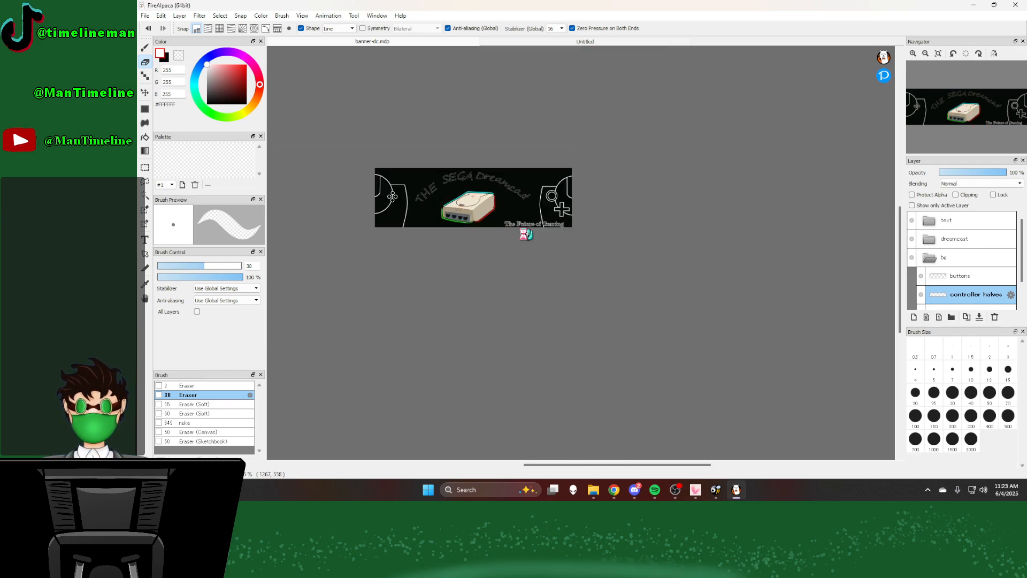
scroll(522, 232, "up", 1)
Step: Add a new layer above the buttons layer and draw a large constant pen circle whose arc passes behind the console
left_click(148, 48)
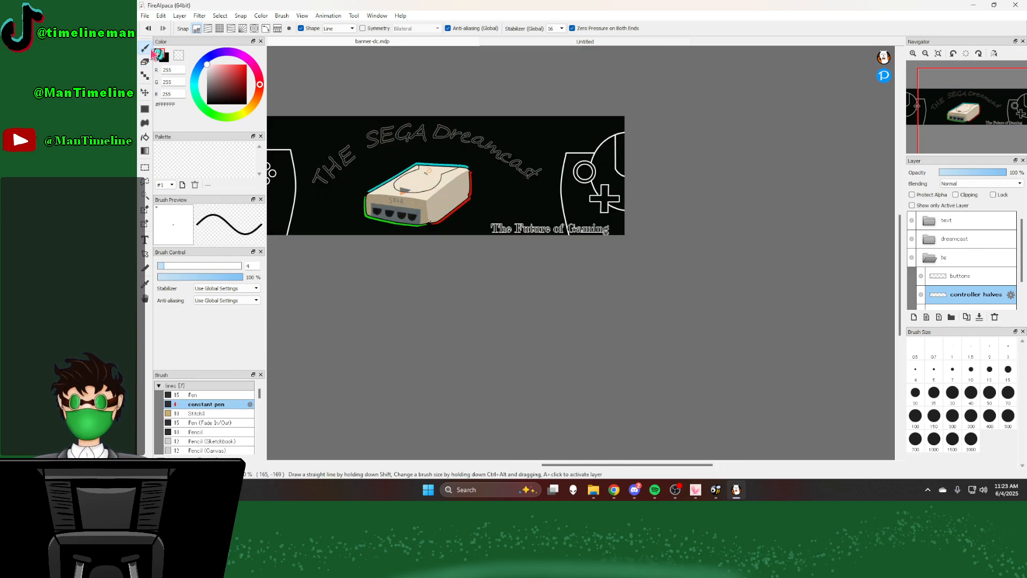
scroll(963, 262, "down", 1)
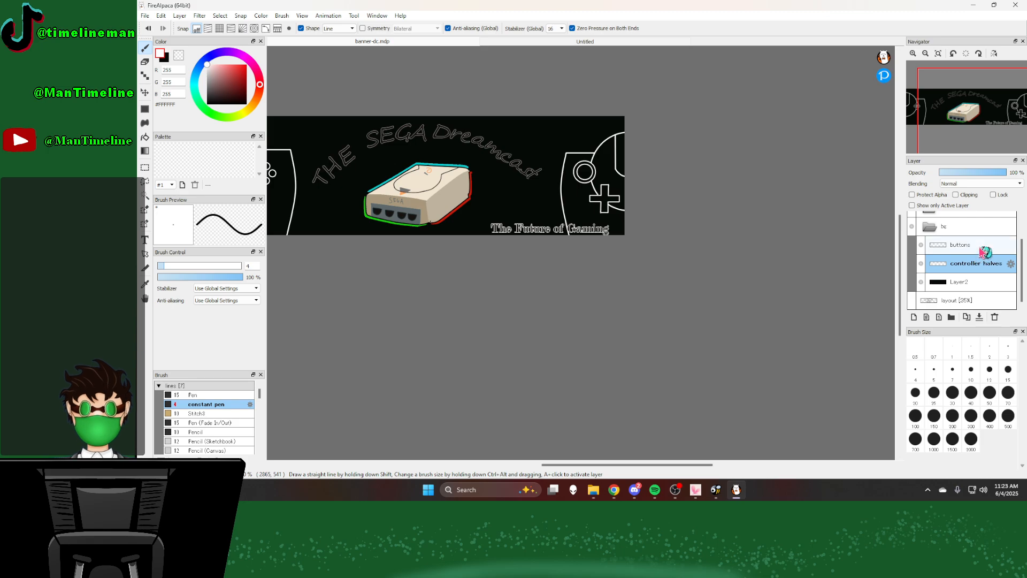
left_click(914, 317)
scroll(620, 172, "down", 2)
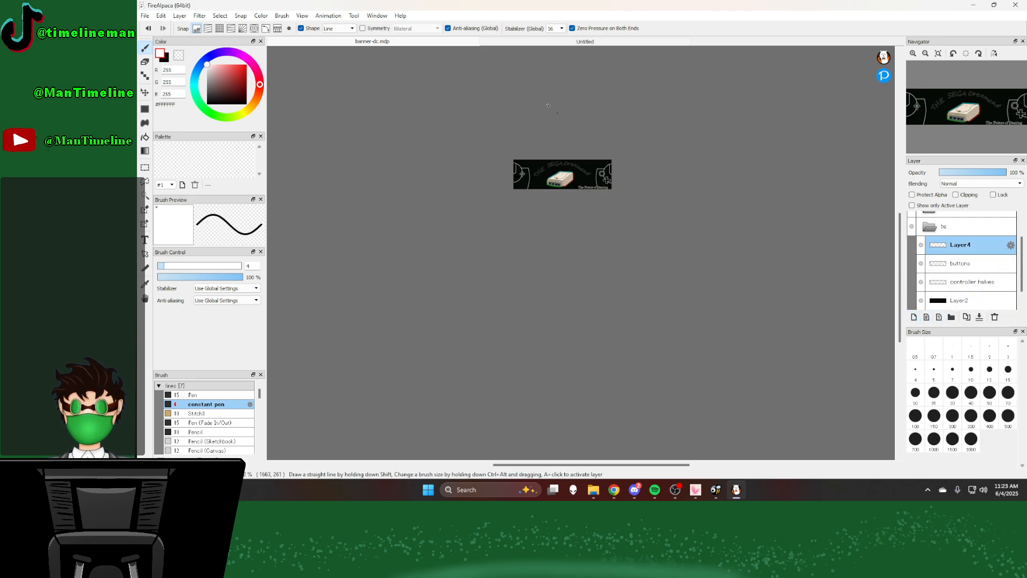
scroll(593, 174, "up", 1)
scroll(626, 183, "up", 2)
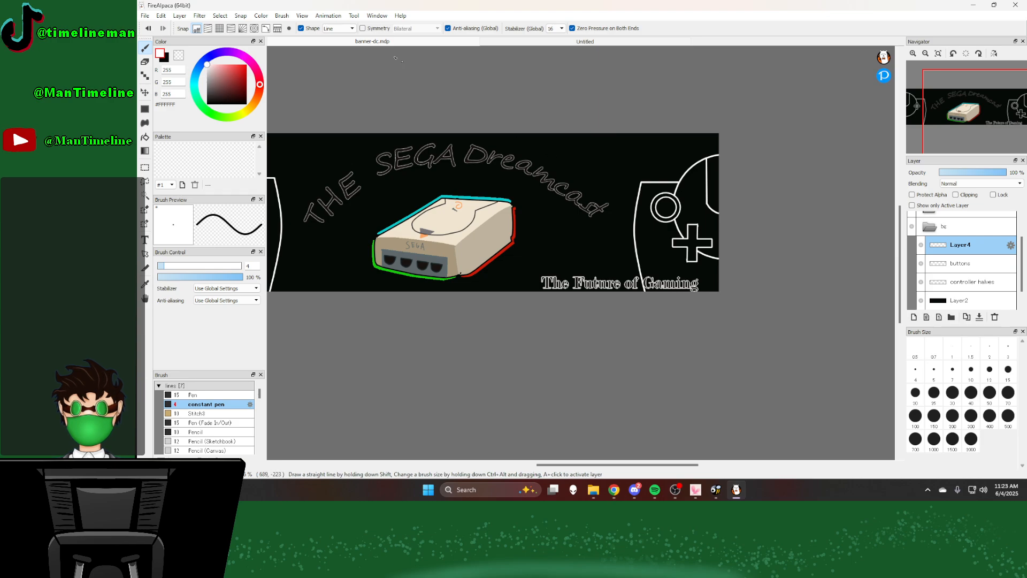
left_click(337, 28)
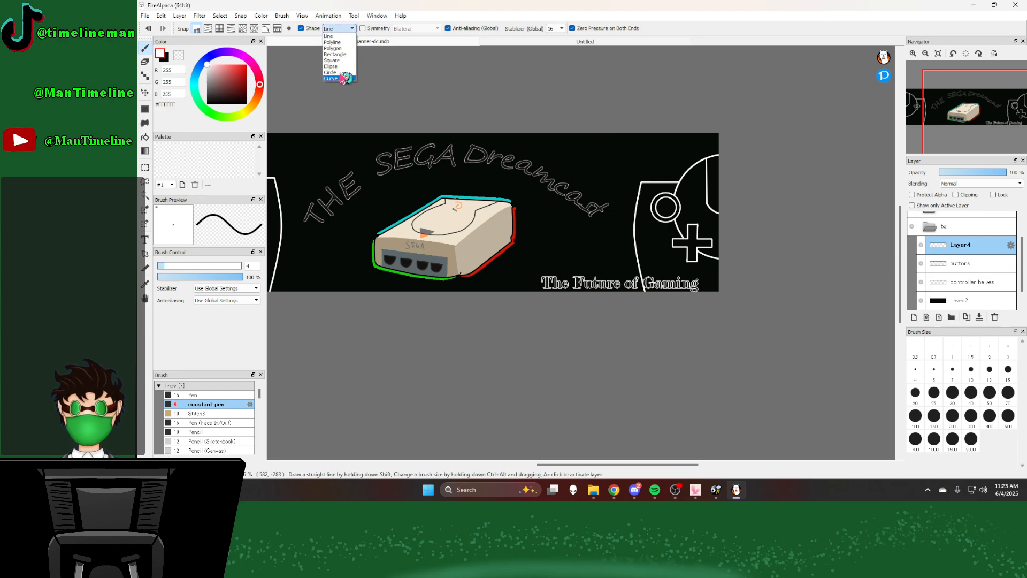
left_click(343, 75)
mouse_move(397, 101)
left_mouse_down()
mouse_move(730, 321)
mouse_move(851, 342)
left_mouse_up()
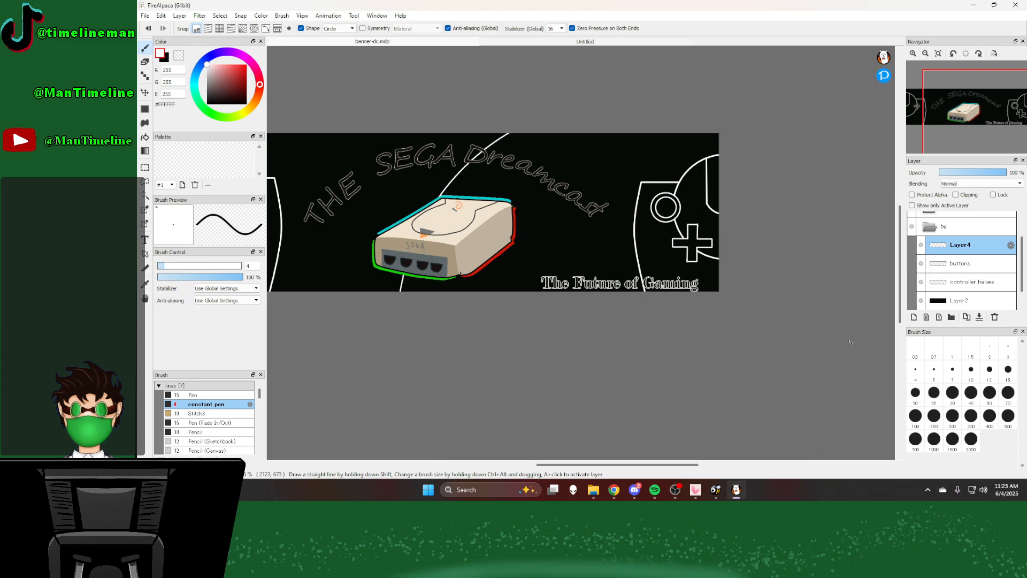
Step: Draw a second large circle starting outside the canvas so its arc runs between the left controller half and the console
scroll(773, 298, "down", 4)
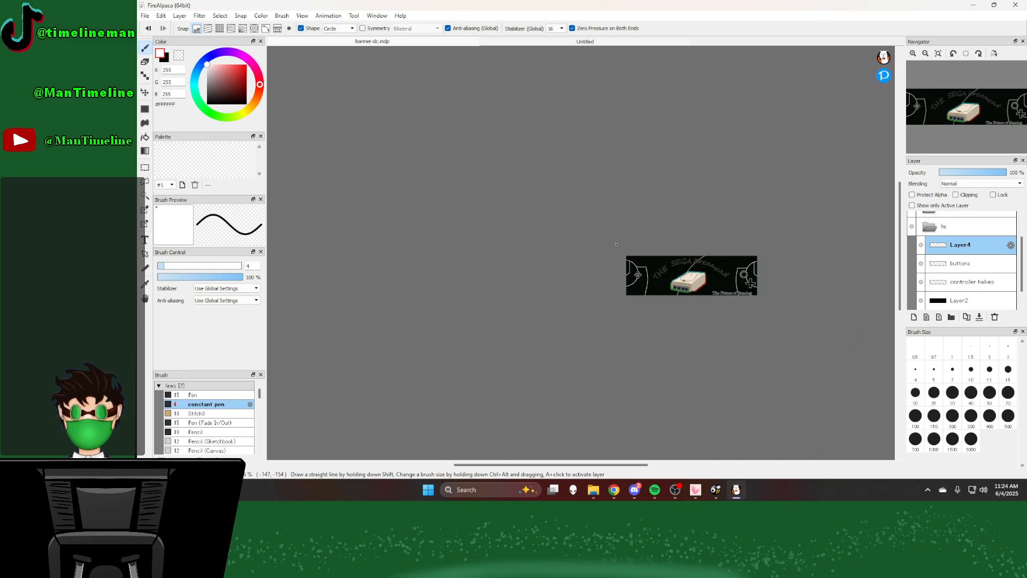
left_click_drag(580, 227, 675, 308)
scroll(675, 308, "up", 5)
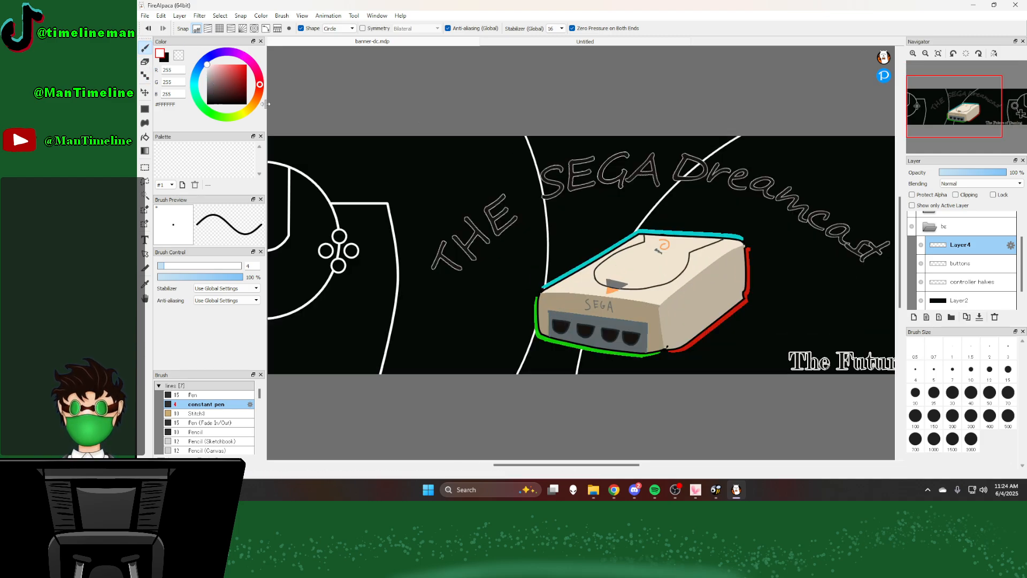
scroll(707, 166, "up", 2)
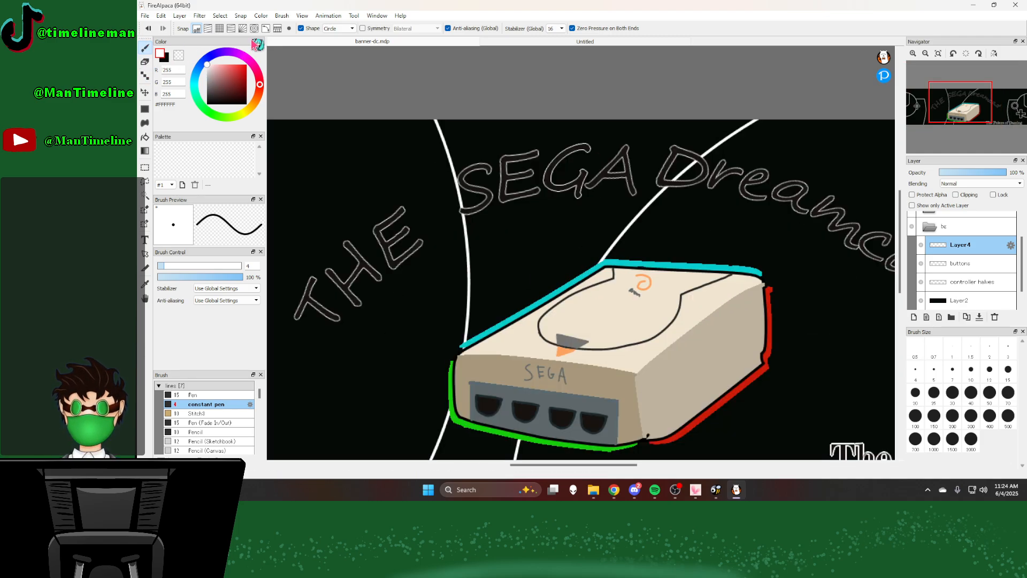
Step: Connect the two large background arcs above the console with a straight line using the Line shape
left_click(337, 29)
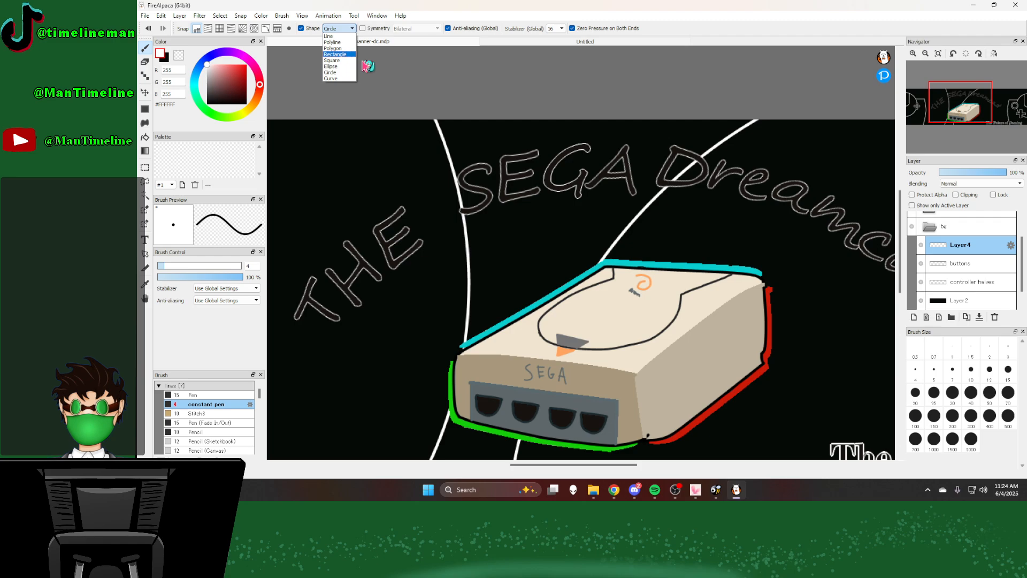
left_click(334, 36)
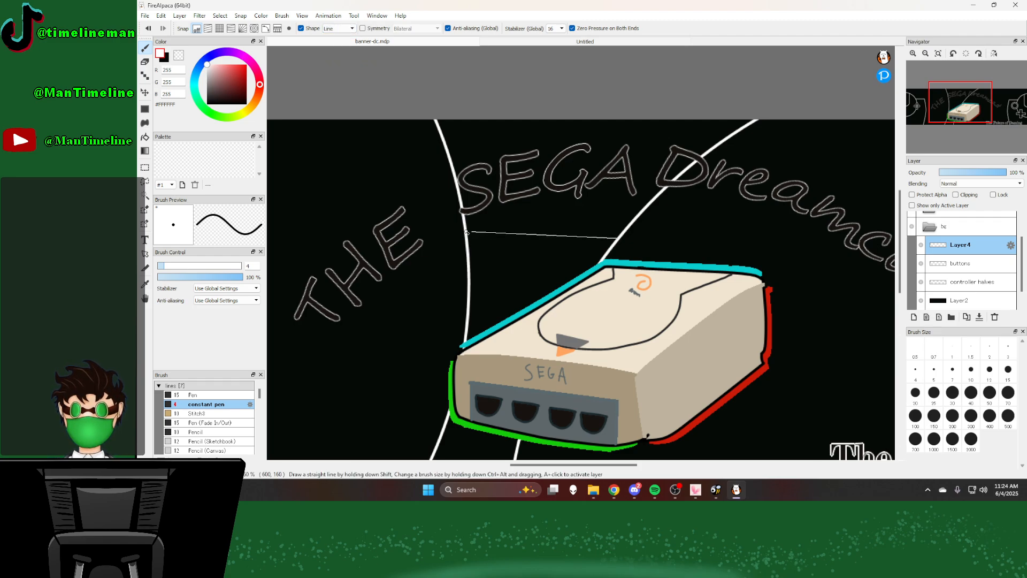
left_click_drag(467, 232, 467, 233)
scroll(583, 225, "down", 3)
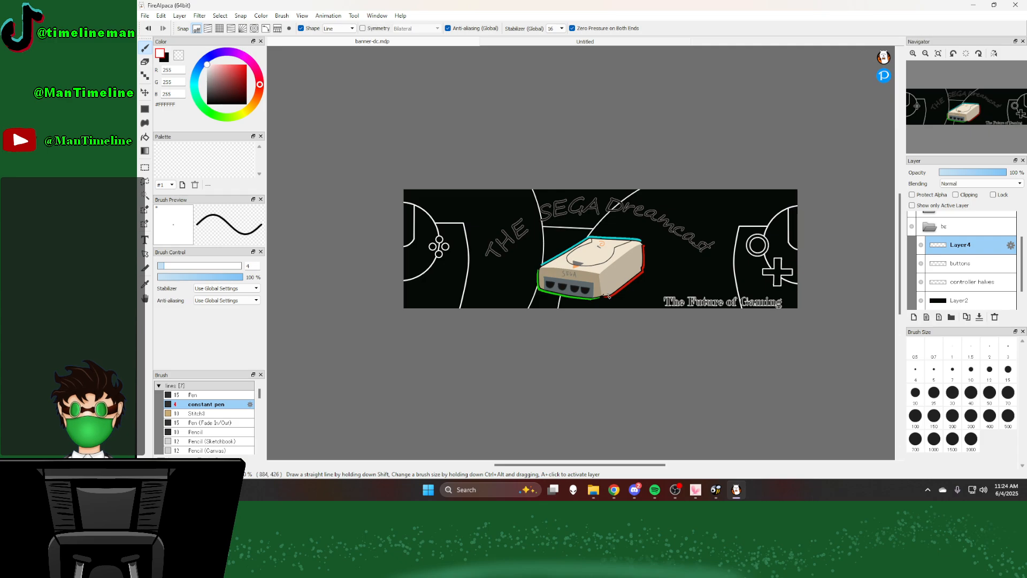
Step: Draw a large circle with the Circle shape so its arc curves around the right controller half
scroll(735, 218, "up", 2)
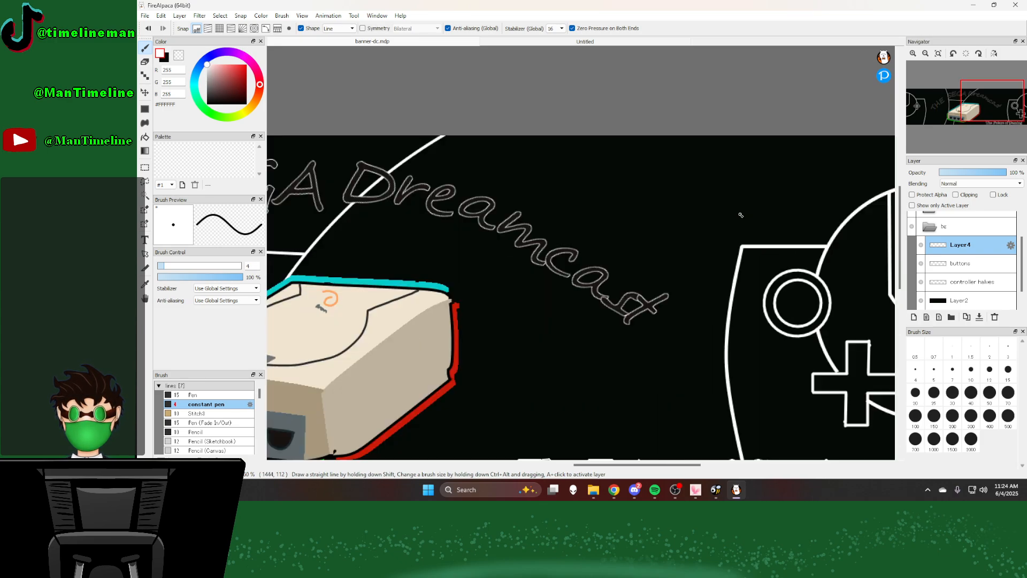
scroll(636, 227, "down", 2)
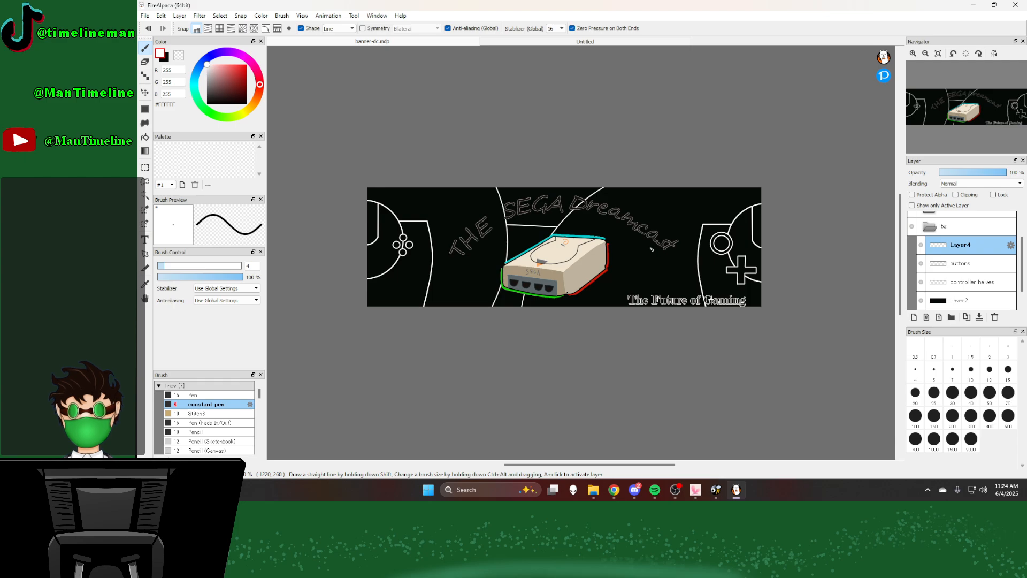
scroll(669, 214, "up", 5)
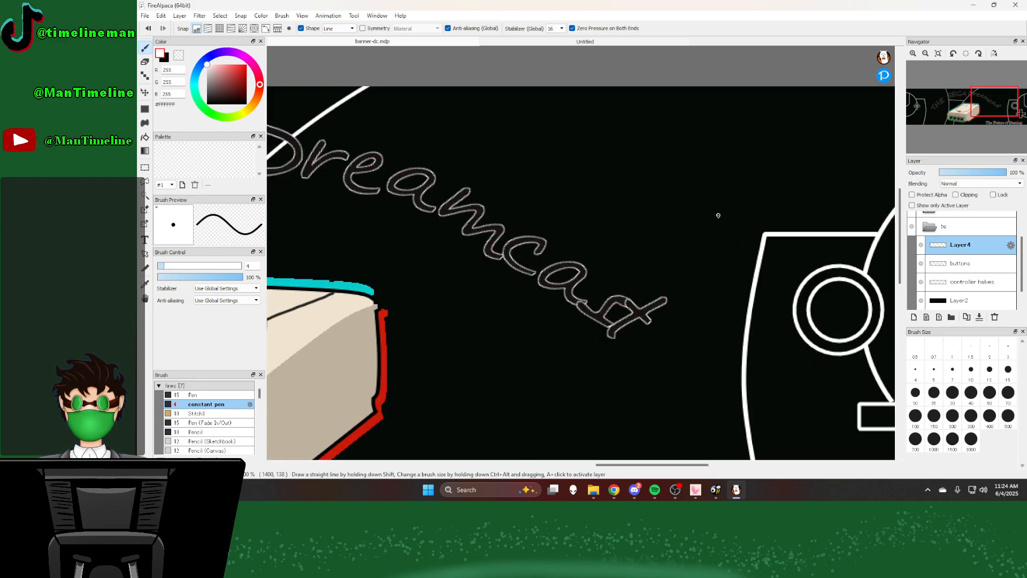
scroll(598, 174, "down", 4)
scroll(615, 174, "up", 2)
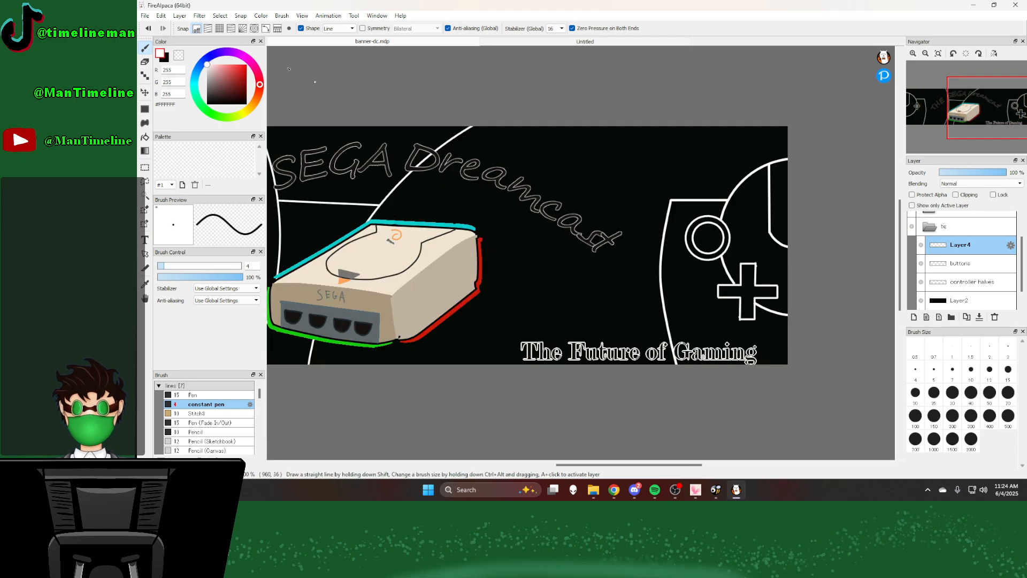
left_click(352, 28)
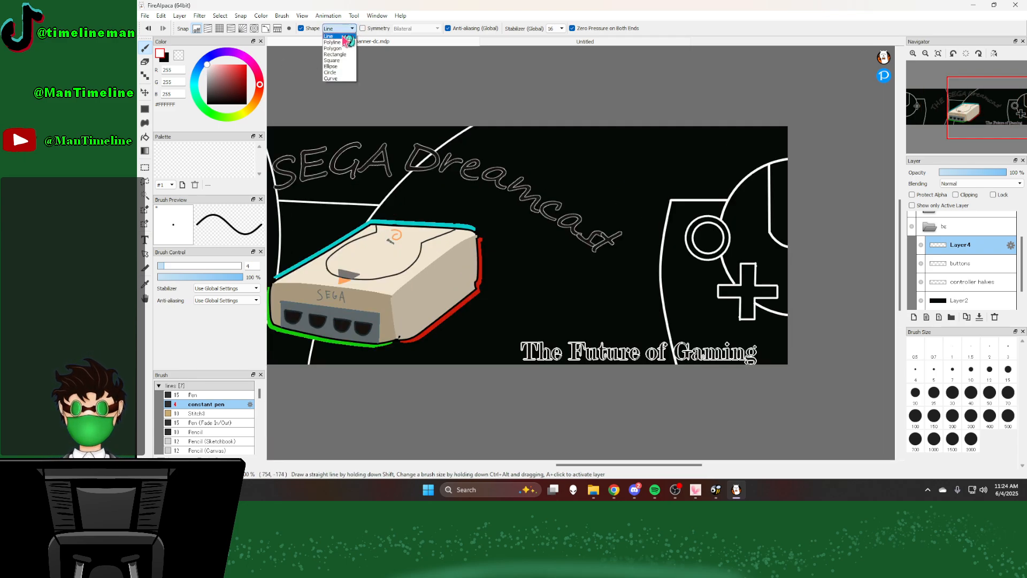
left_click(340, 78)
left_click(343, 28)
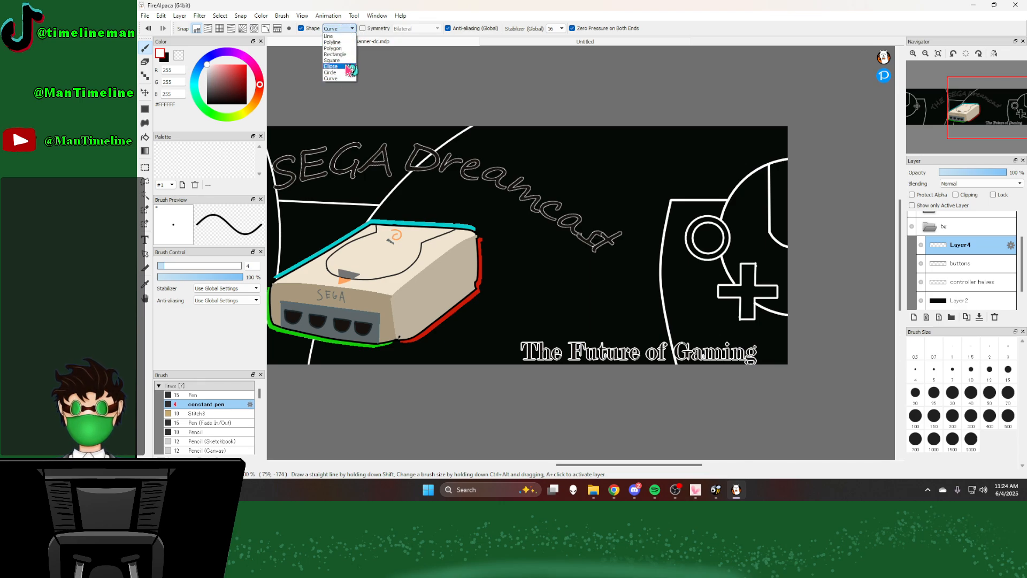
left_click(344, 72)
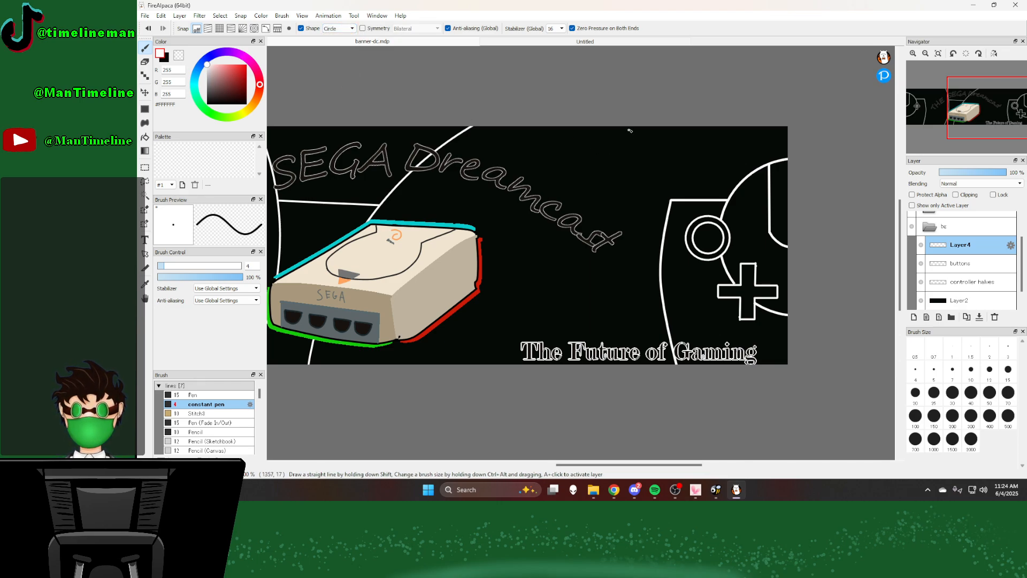
mouse_move(630, 131)
left_mouse_down()
mouse_move(469, 289)
mouse_move(439, 354)
mouse_move(855, 342)
mouse_move(551, 49)
mouse_move(894, 381)
mouse_move(940, 376)
mouse_move(934, 385)
left_mouse_up()
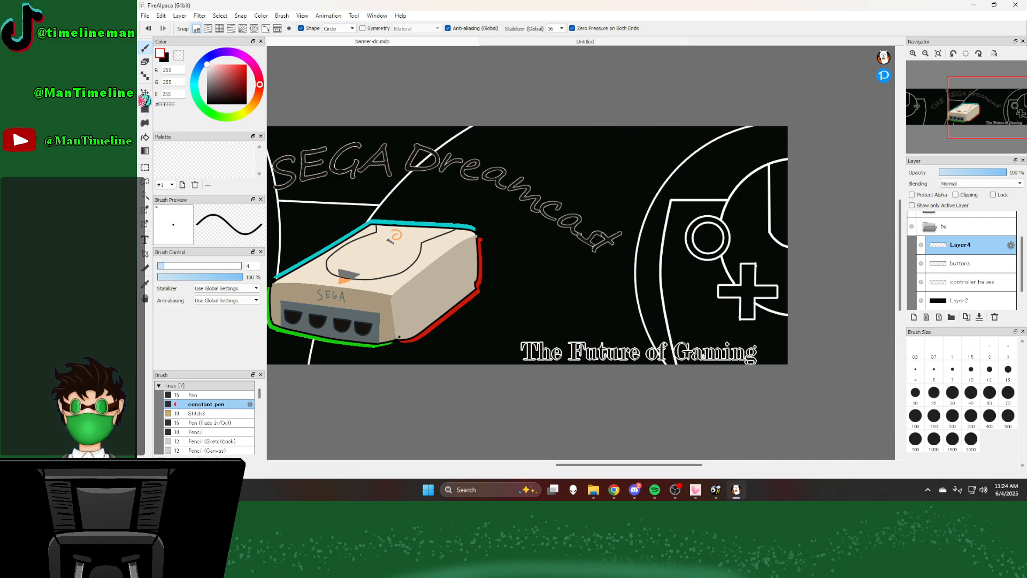
Step: Move the layer with the large arcs and connecting line slightly to the left
left_click(144, 95)
left_click_drag(658, 281, 638, 275)
scroll(664, 259, "down", 4)
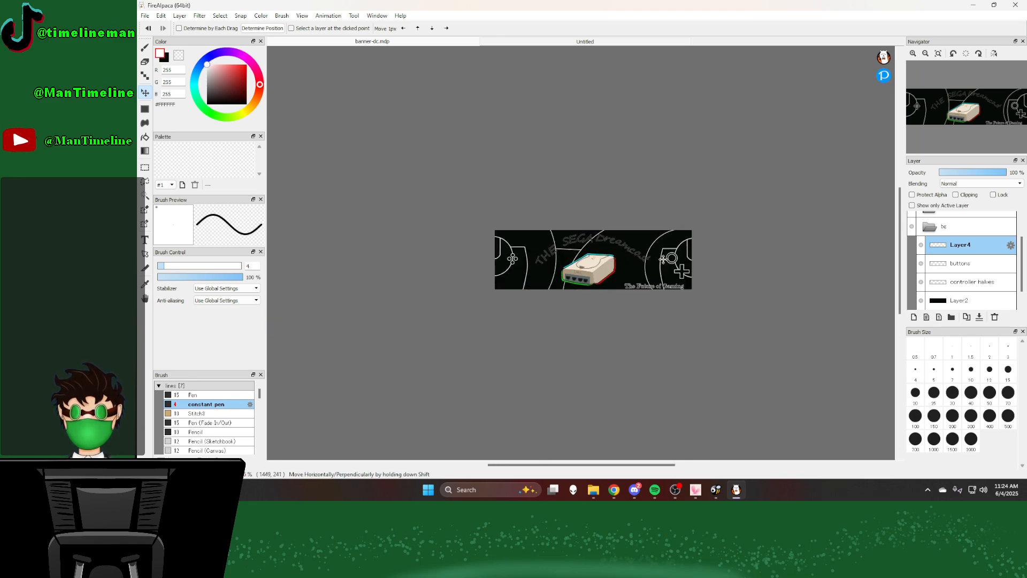
scroll(663, 259, "up", 4)
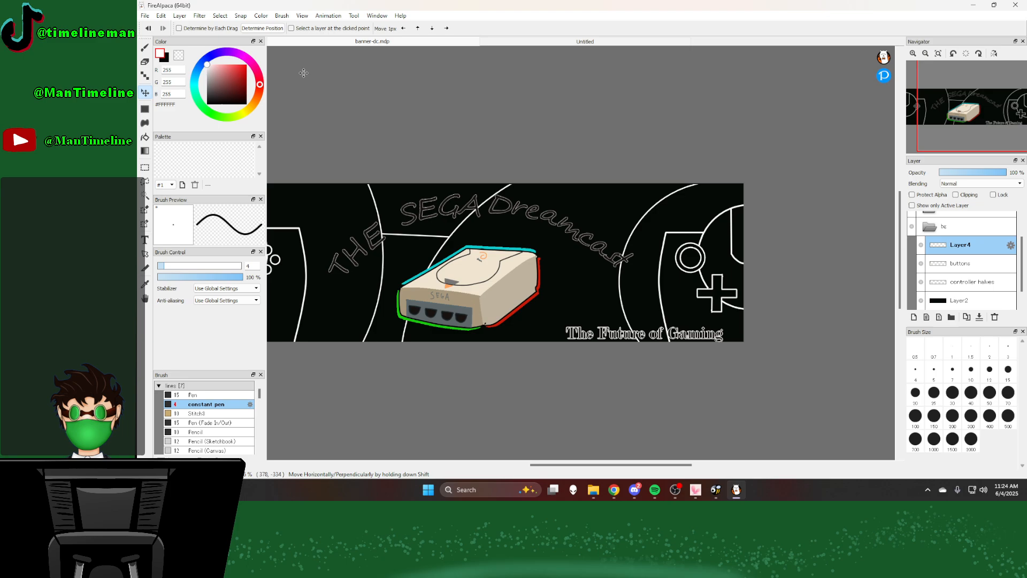
Step: Connect the arc around the right controller half to the arc behind the console with a straight line above the title
left_click(144, 49)
left_click(338, 28)
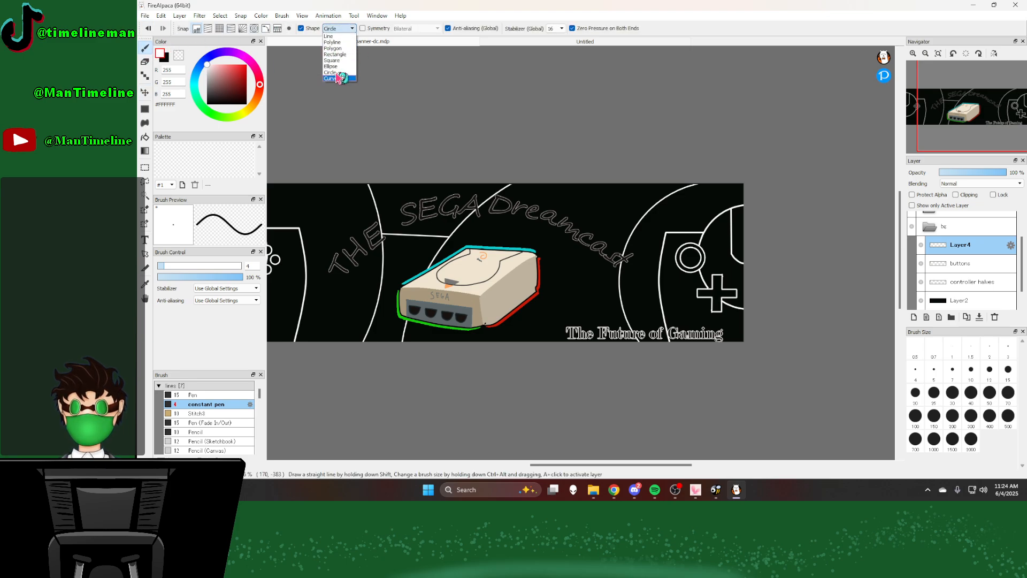
left_click(328, 36)
scroll(464, 273, "up", 2)
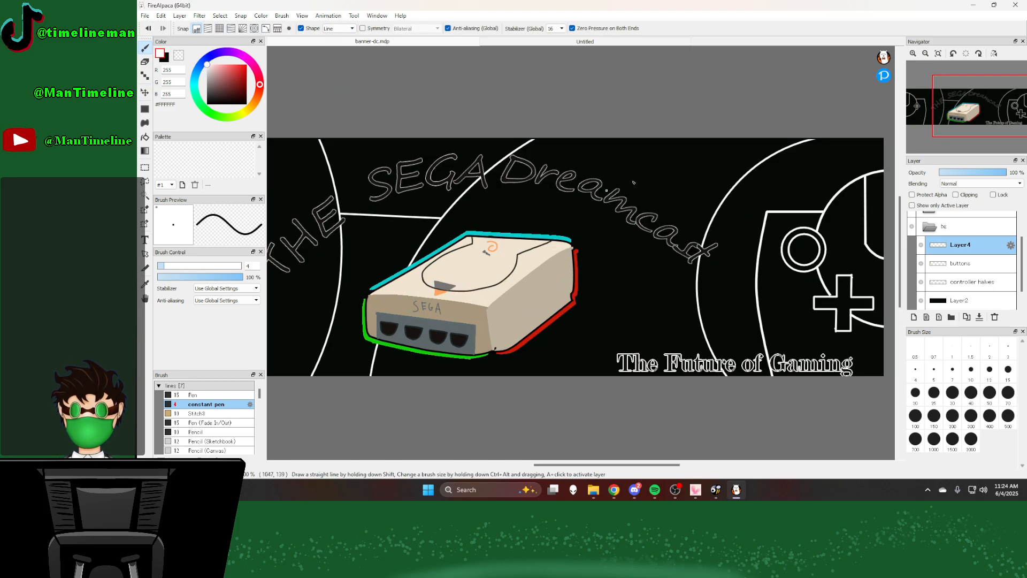
left_click_drag(727, 197, 528, 143)
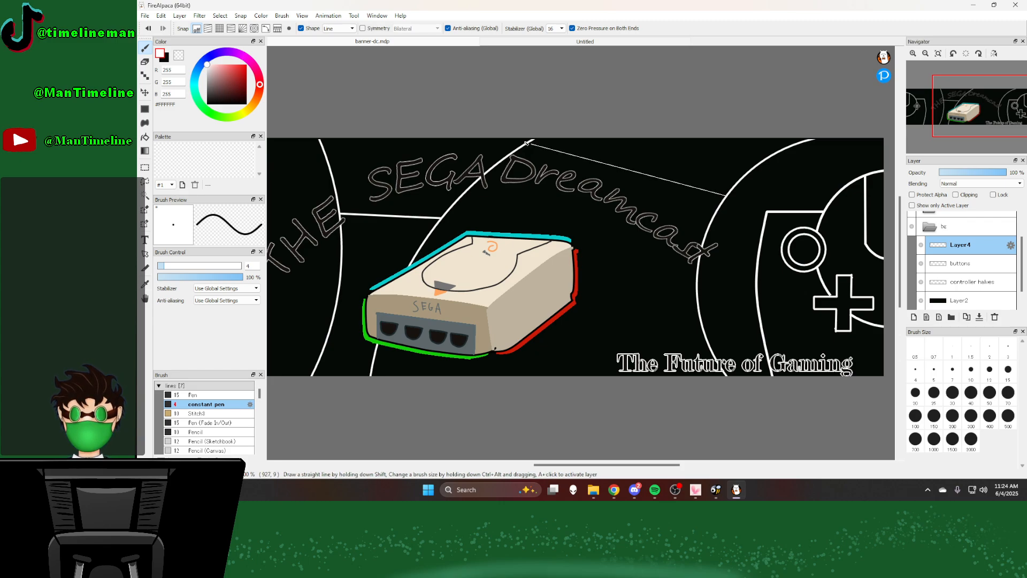
Step: Draw a small circle with the Circle shape on the connecting line above "Dreamcast"
scroll(621, 207, "down", 3)
scroll(515, 199, "up", 3)
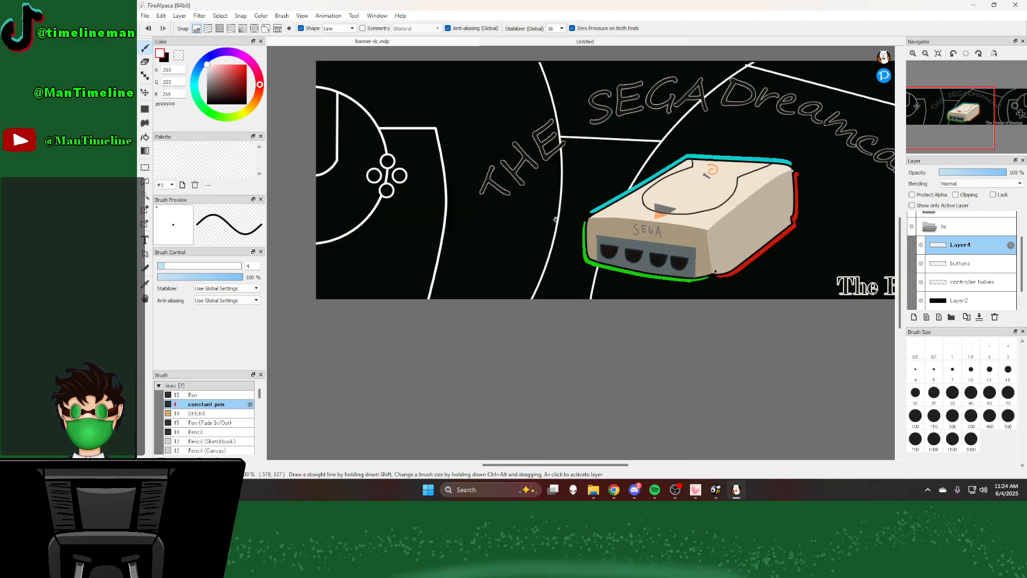
scroll(527, 279, "up", 2)
scroll(563, 229, "down", 4)
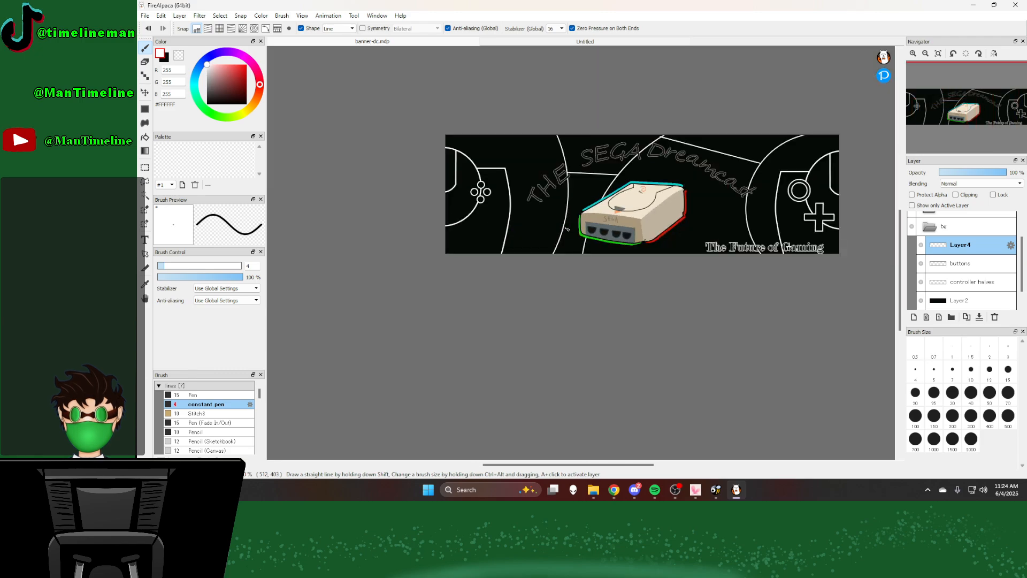
scroll(562, 149, "up", 2)
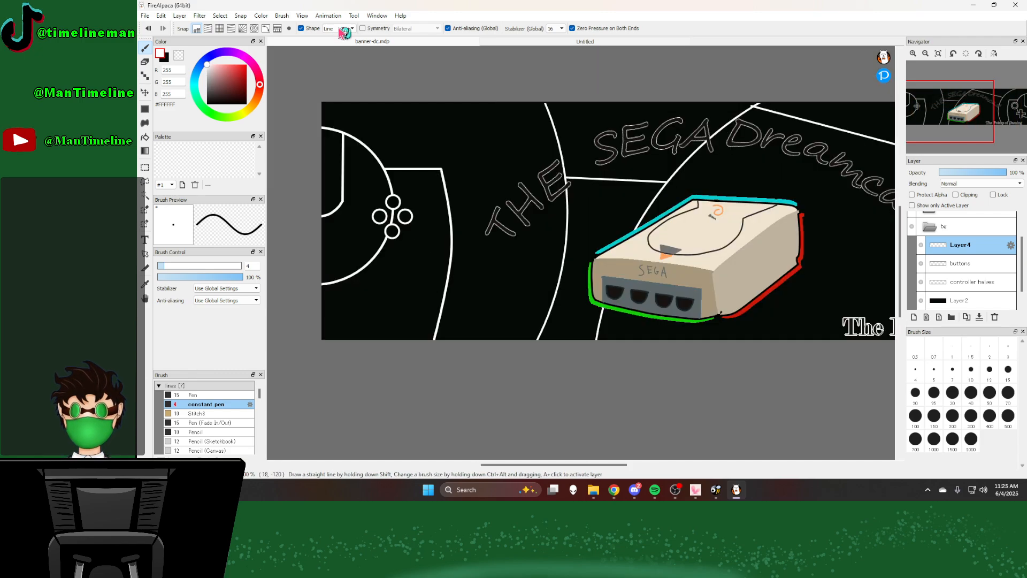
left_click(342, 28)
left_click(330, 70)
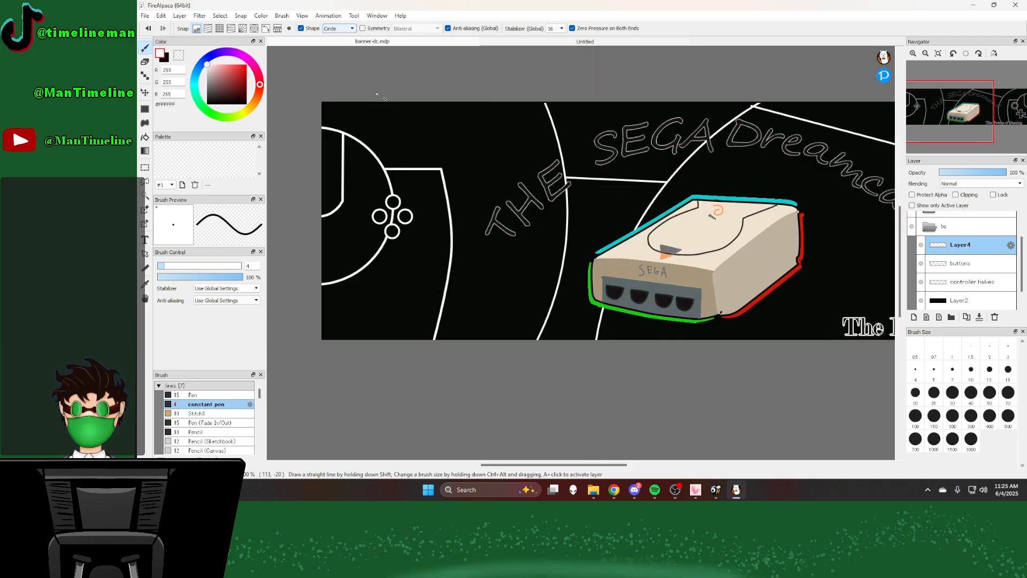
scroll(659, 111, "down", 3)
scroll(659, 110, "up", 5)
left_click_drag(452, 106, 526, 181)
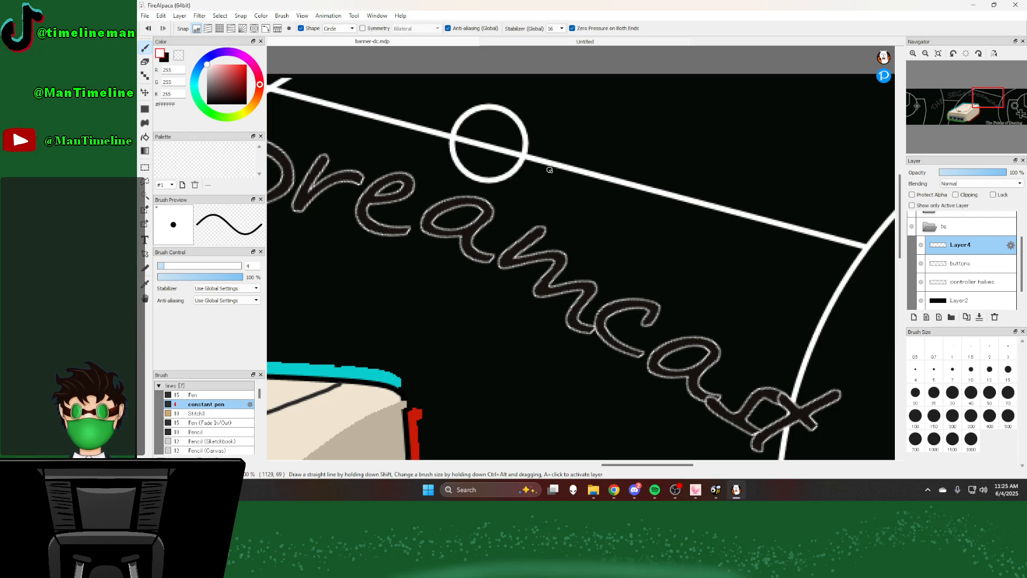
Step: Draw a smaller circle on the left connecting line, near its junction with the arc behind the console
scroll(585, 166, "down", 5)
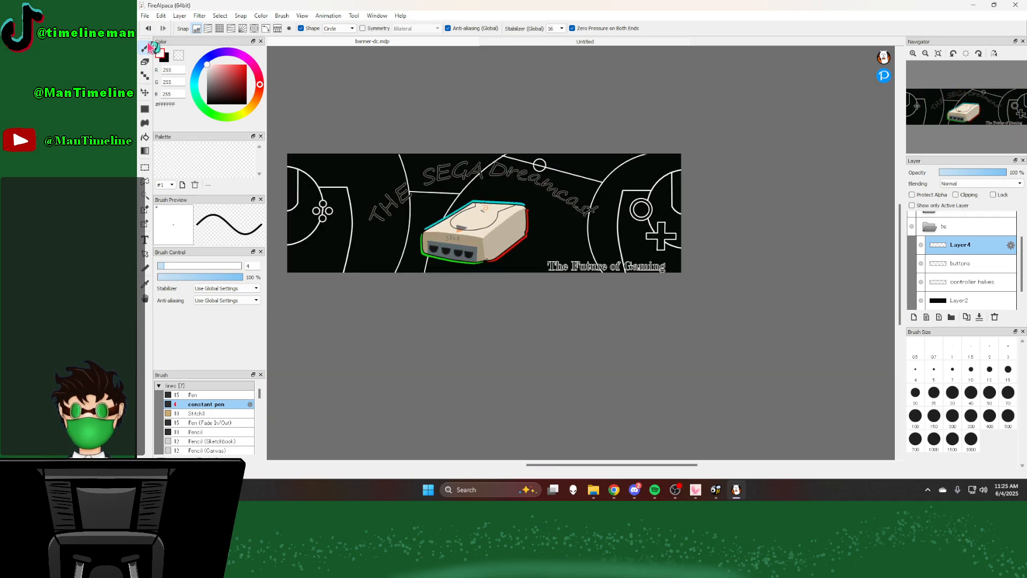
scroll(451, 193, "up", 5)
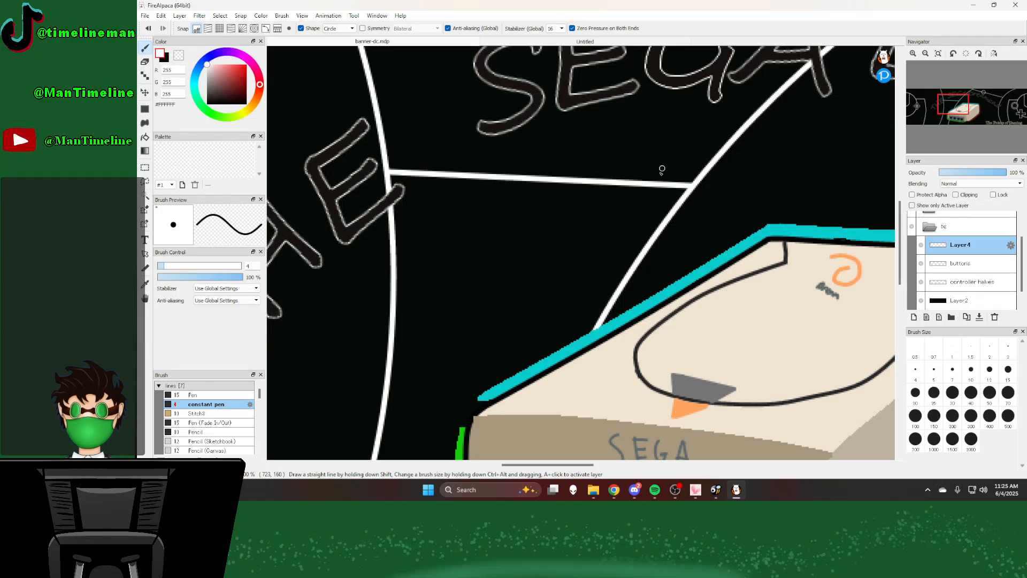
left_click_drag(621, 200, 621, 199)
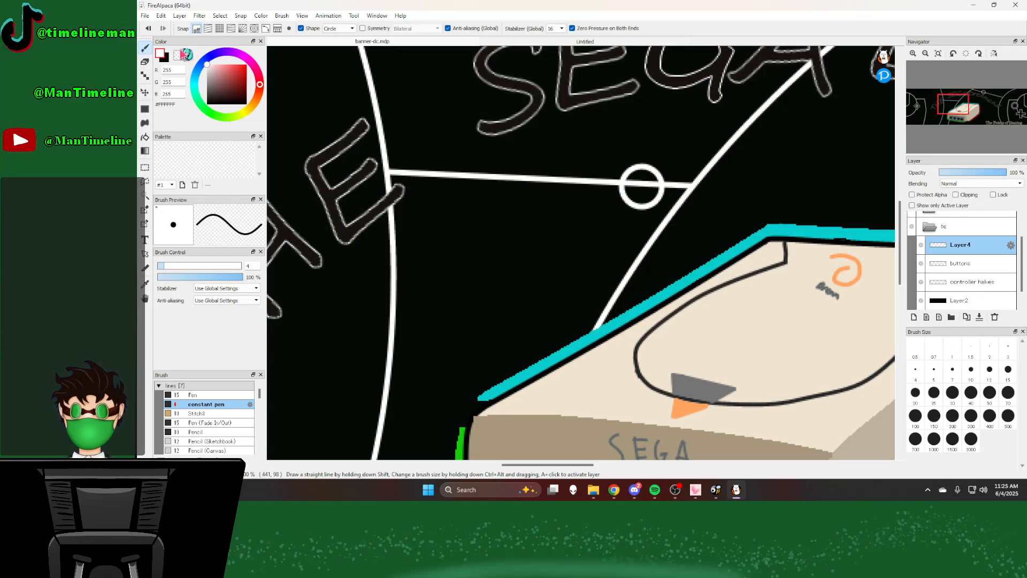
Step: Erase the part of the left connecting line inside the small circle with the freehand Eraser
left_click(145, 62)
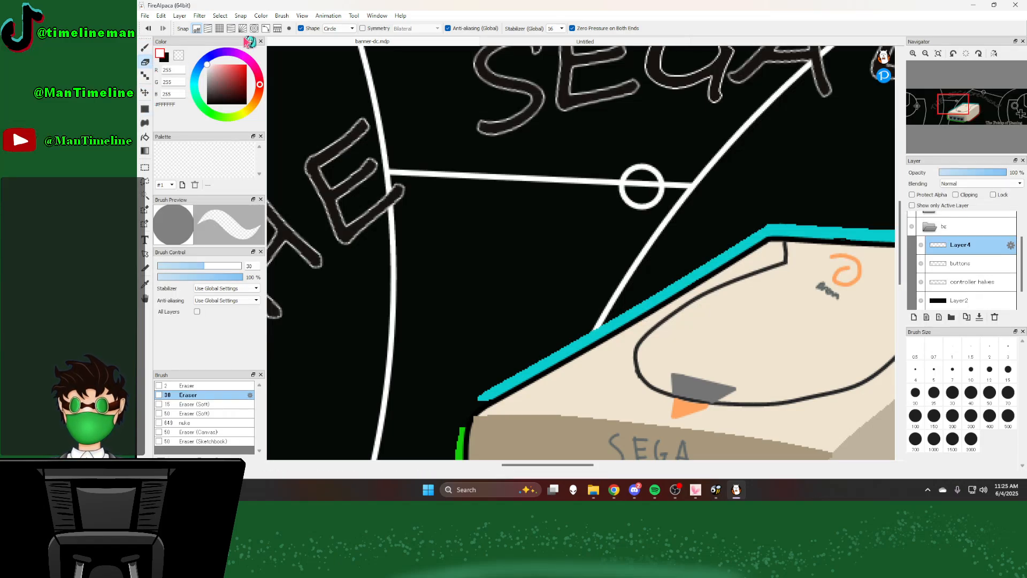
left_click(301, 28)
scroll(637, 201, "up", 3)
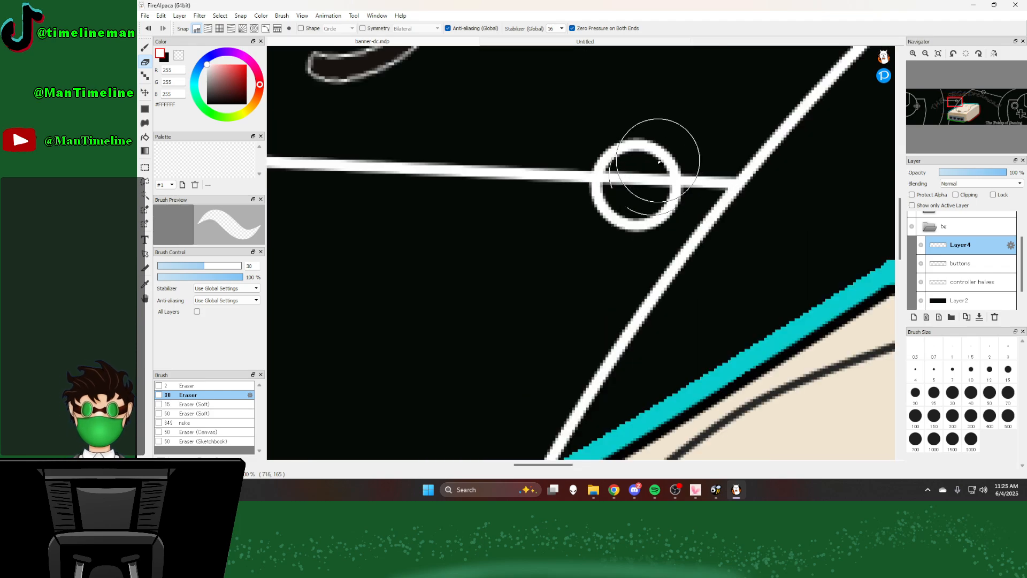
left_click(634, 181)
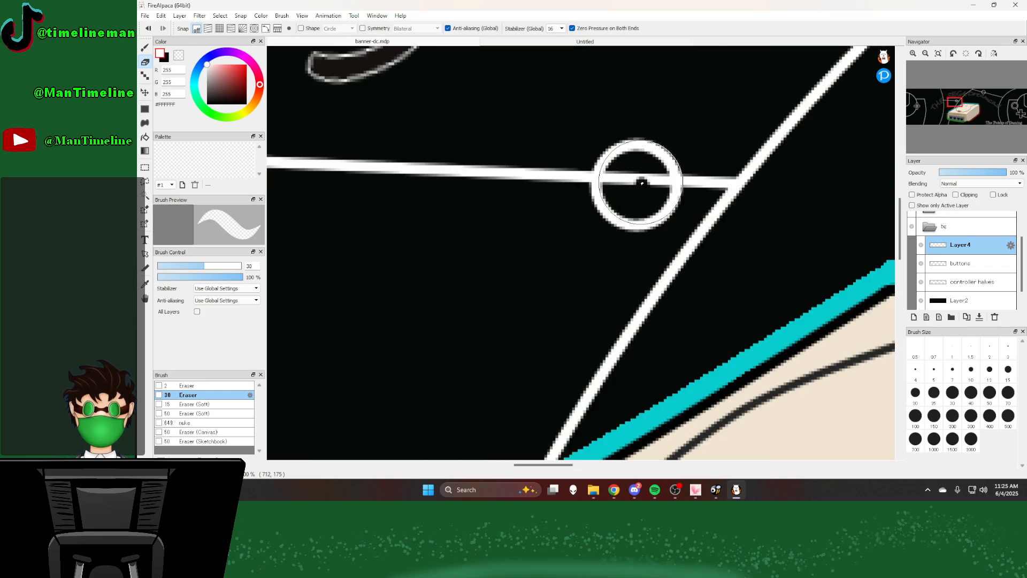
left_click(624, 179)
left_click(618, 178)
left_click(617, 178)
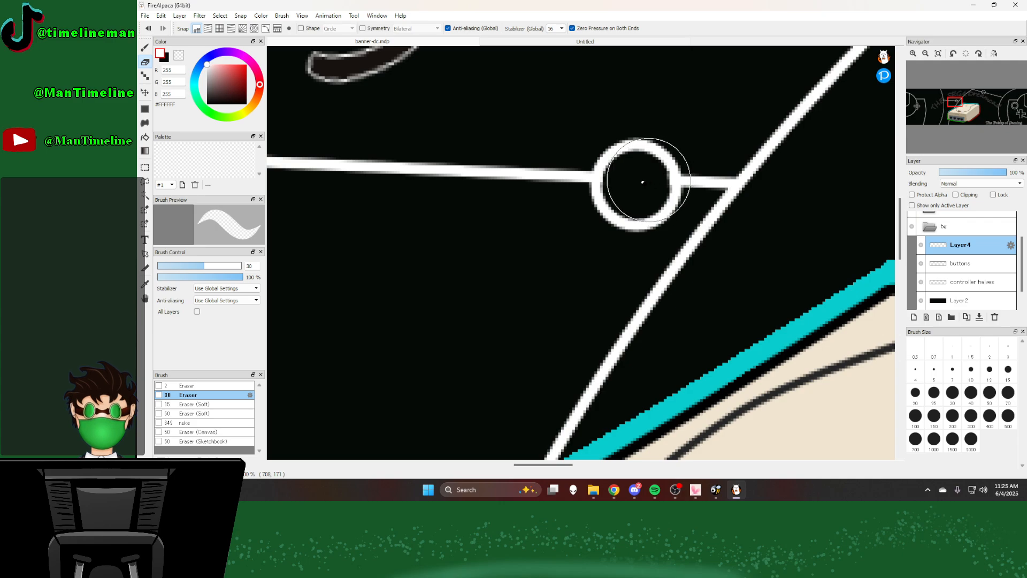
Step: Erase the part of the right connecting line that runs through the circle above "Dreamcast"
scroll(618, 184, "down", 3)
scroll(618, 183, "down", 3)
scroll(608, 166, "up", 6)
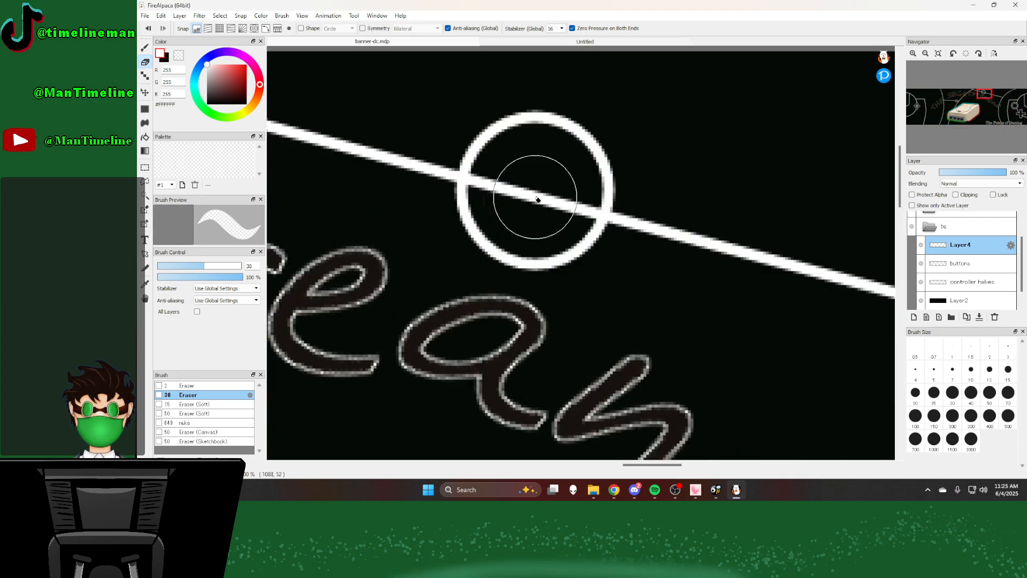
left_click_drag(577, 204, 485, 180)
Step: Add a layer above the arcs and fill it with the Cloud filter, using medium gray and dark gray #424242
scroll(490, 169, "down", 6)
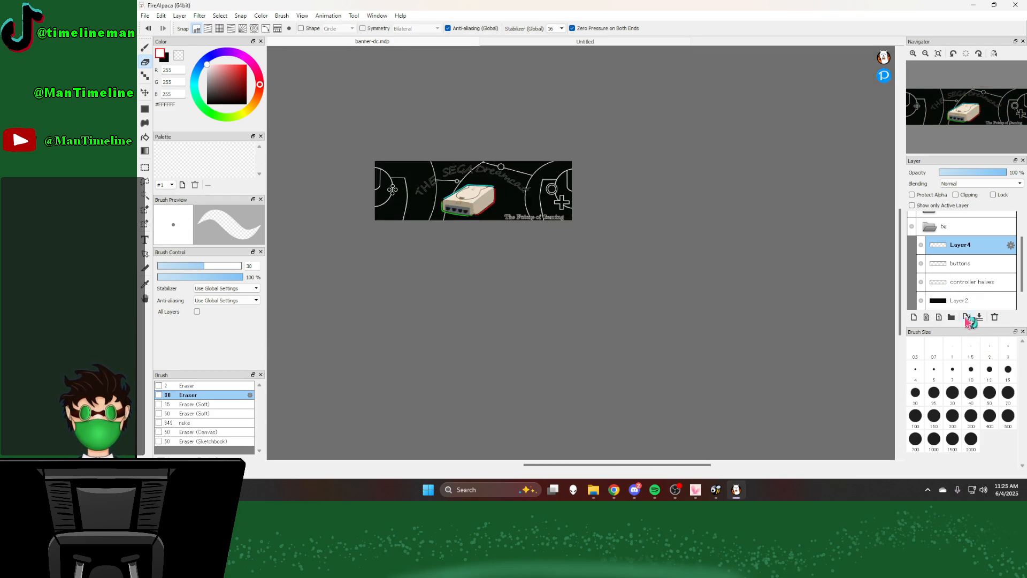
left_click(915, 318)
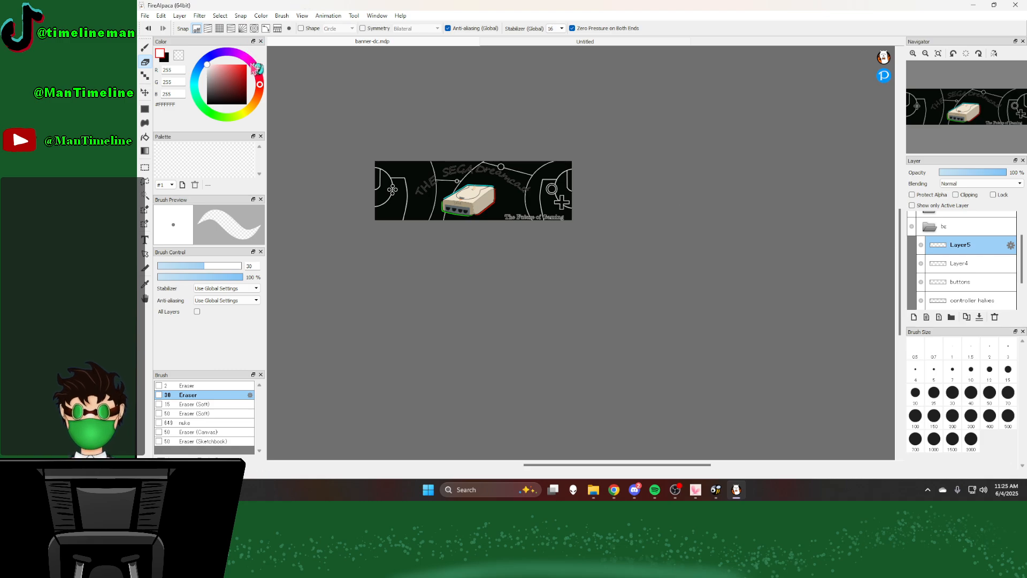
left_click_drag(214, 79, 206, 78)
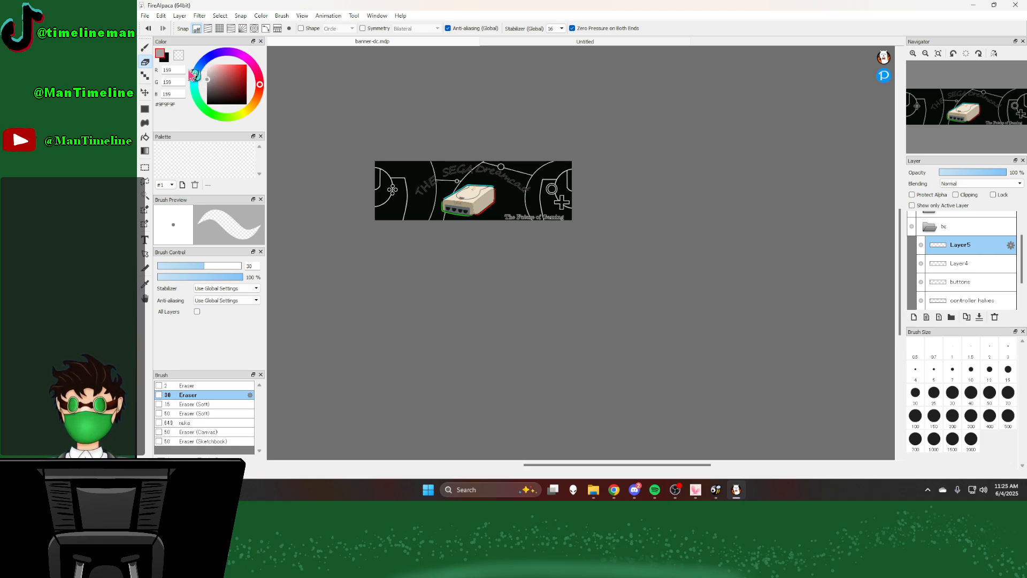
left_click(161, 56)
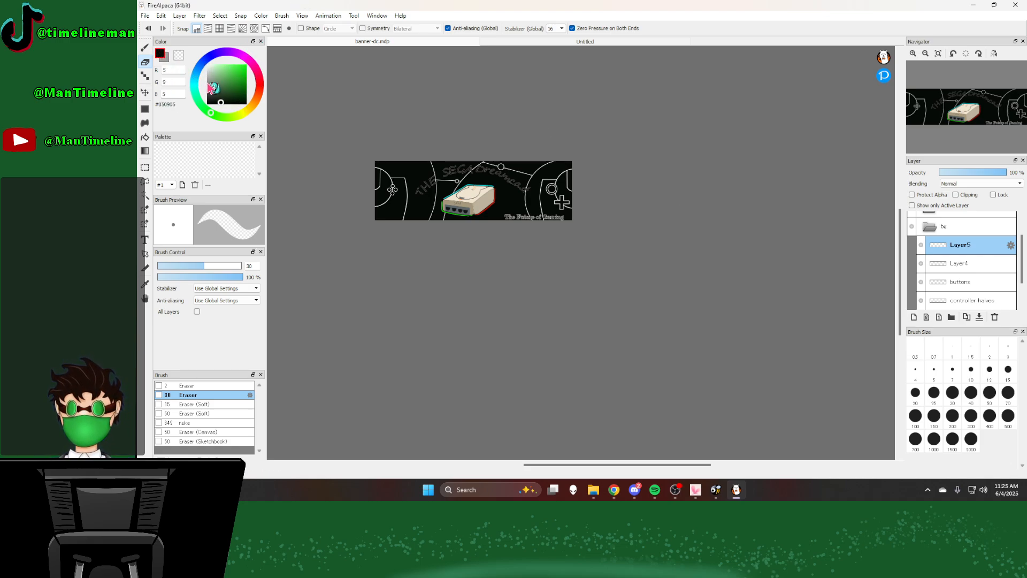
left_click_drag(209, 88, 202, 87)
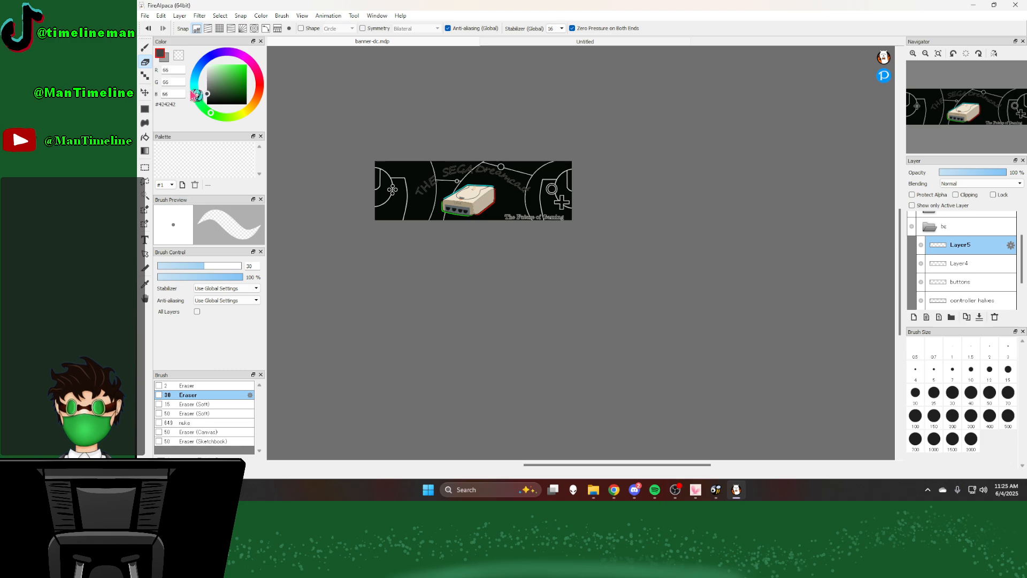
left_click(200, 15)
left_click(208, 235)
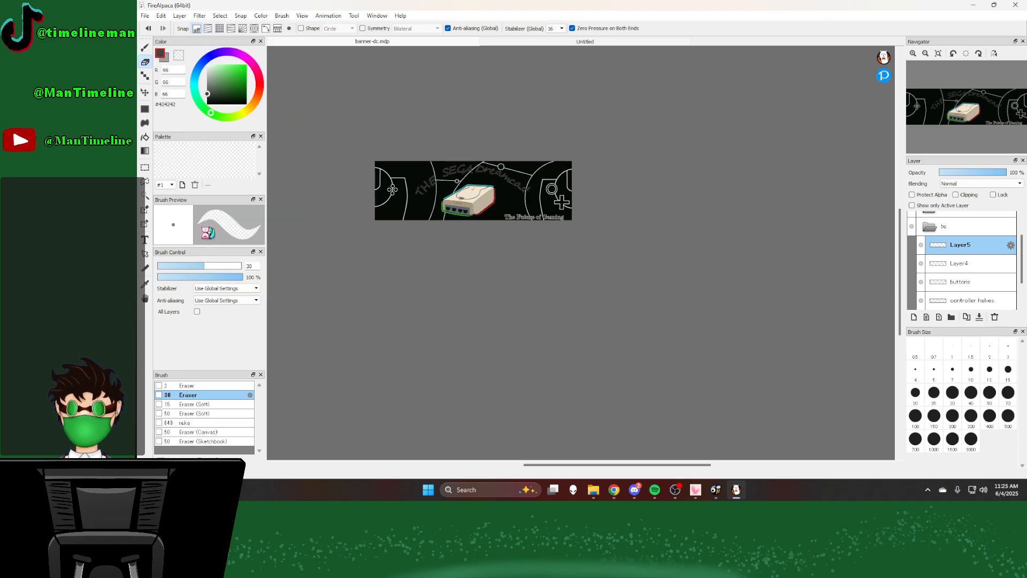
Step: Reduce the cloud texture layer's opacity to 21%
left_click_drag(965, 175, 966, 174)
left_click(953, 172)
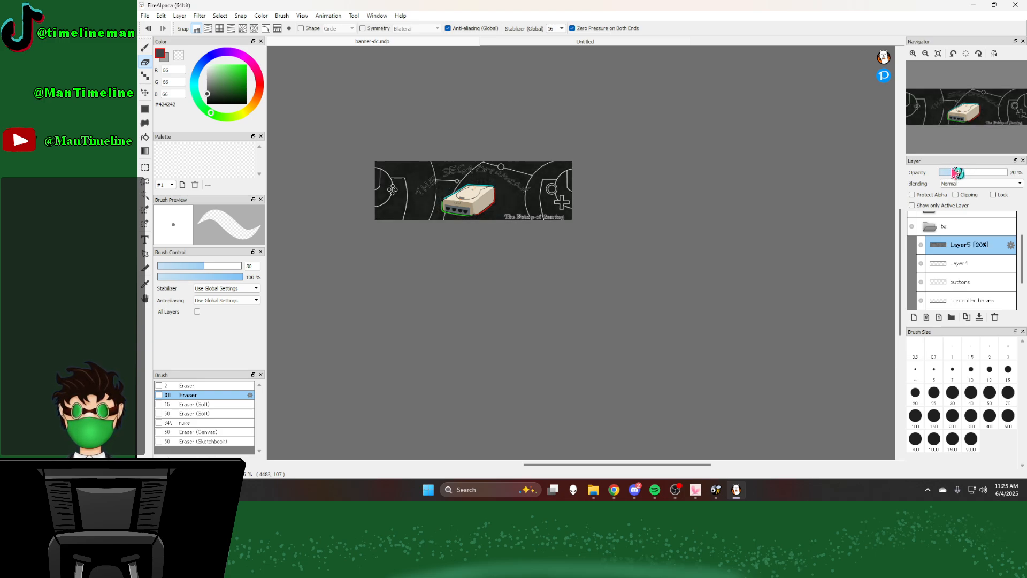
scroll(445, 161, "up", 5)
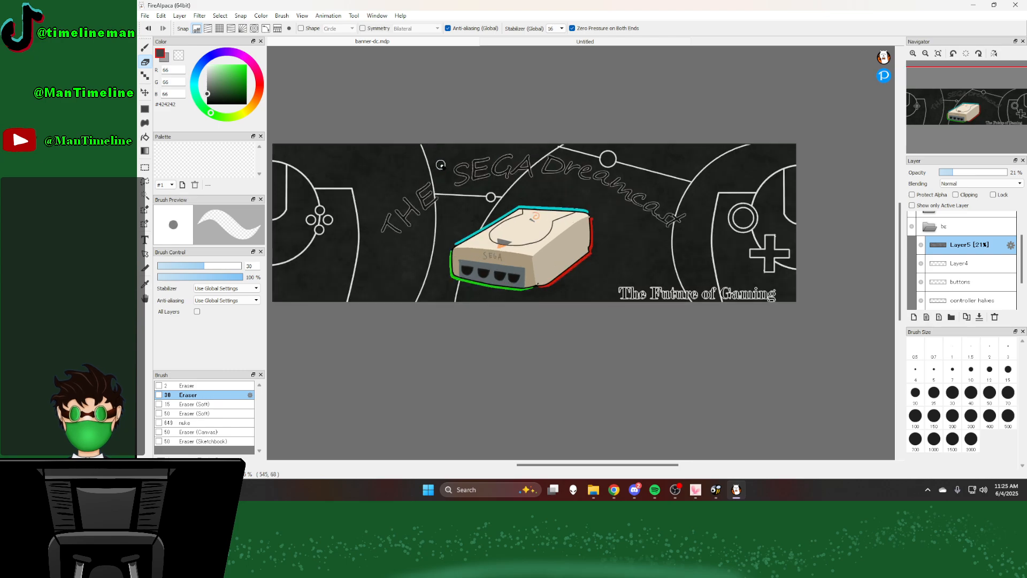
Step: In the text folder, set the letter S to black #000000 with a first edge width of 2 px
scroll(957, 243, "up", 2)
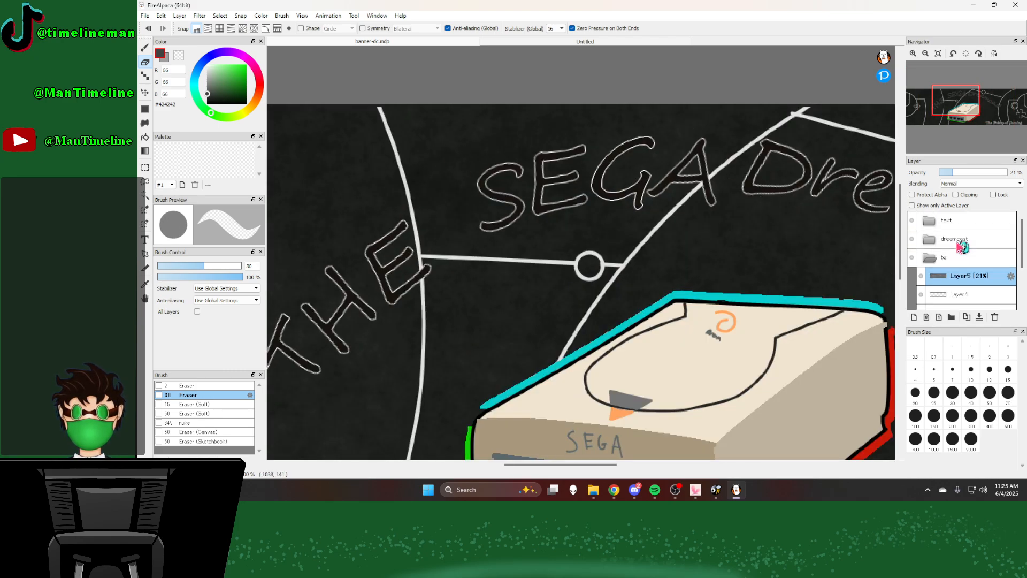
left_click(955, 221)
left_click(929, 220)
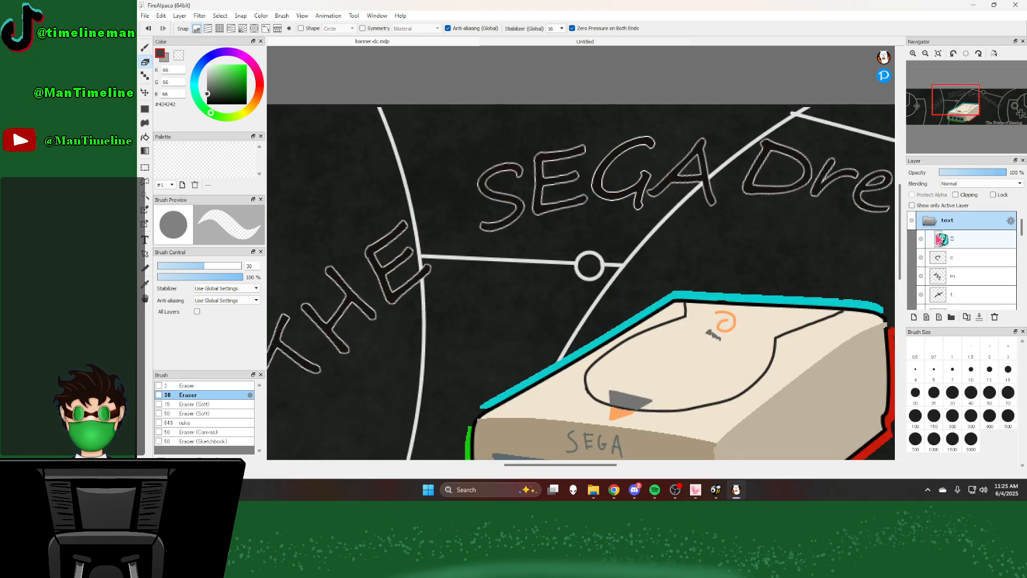
left_click(949, 239)
double_click(950, 239)
left_click(544, 240)
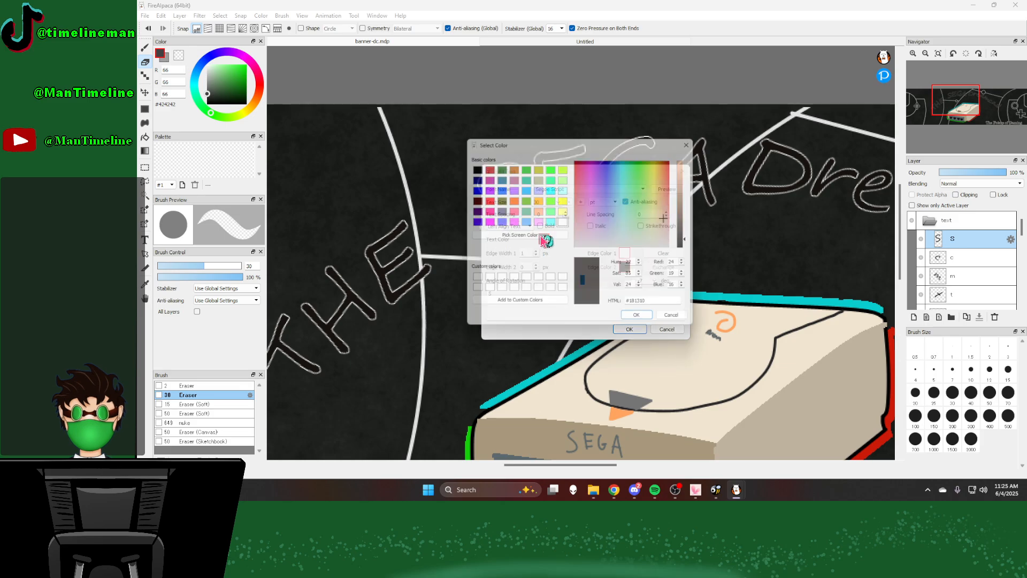
left_click_drag(691, 242, 696, 299)
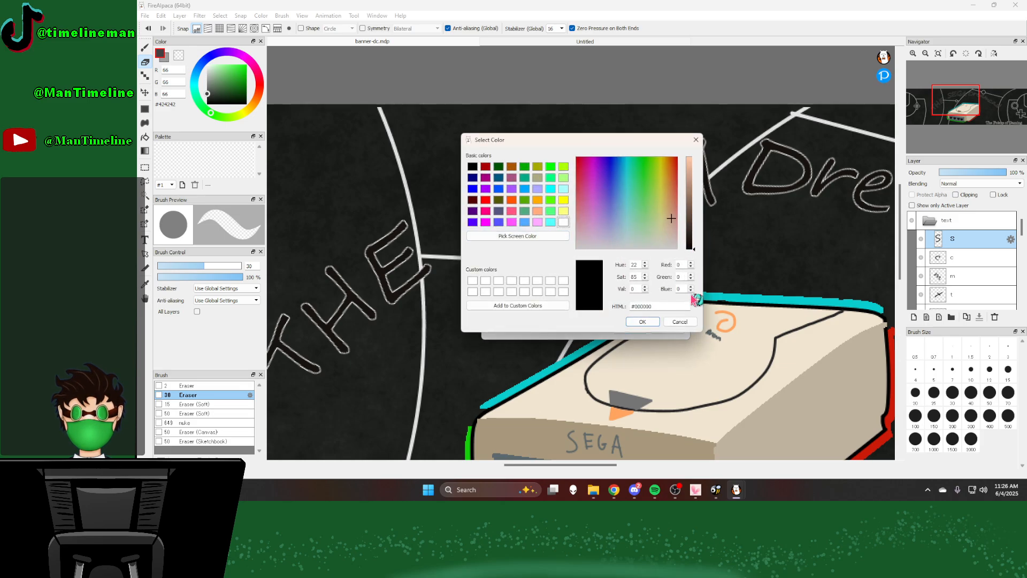
left_click(641, 322)
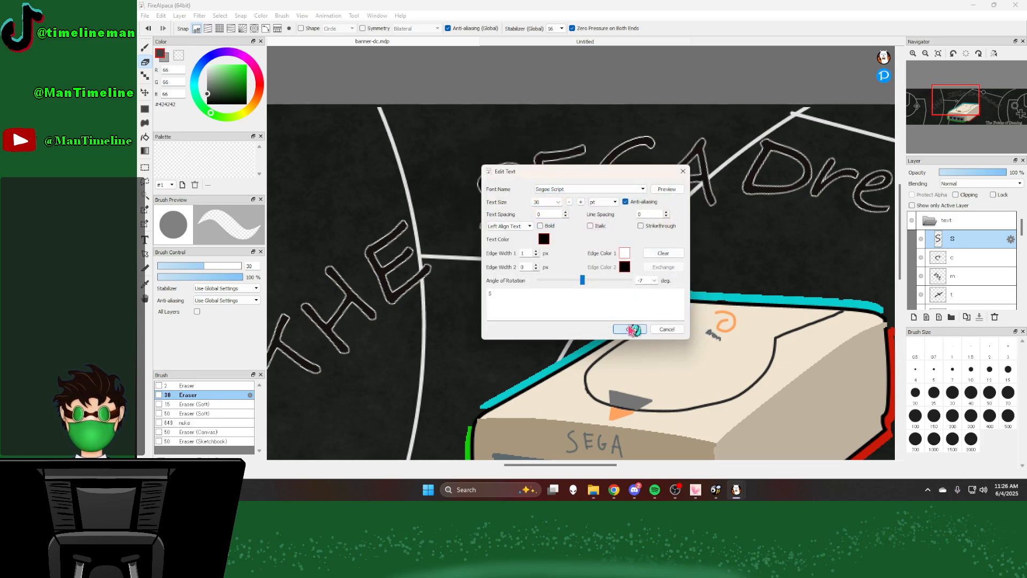
left_click(630, 330)
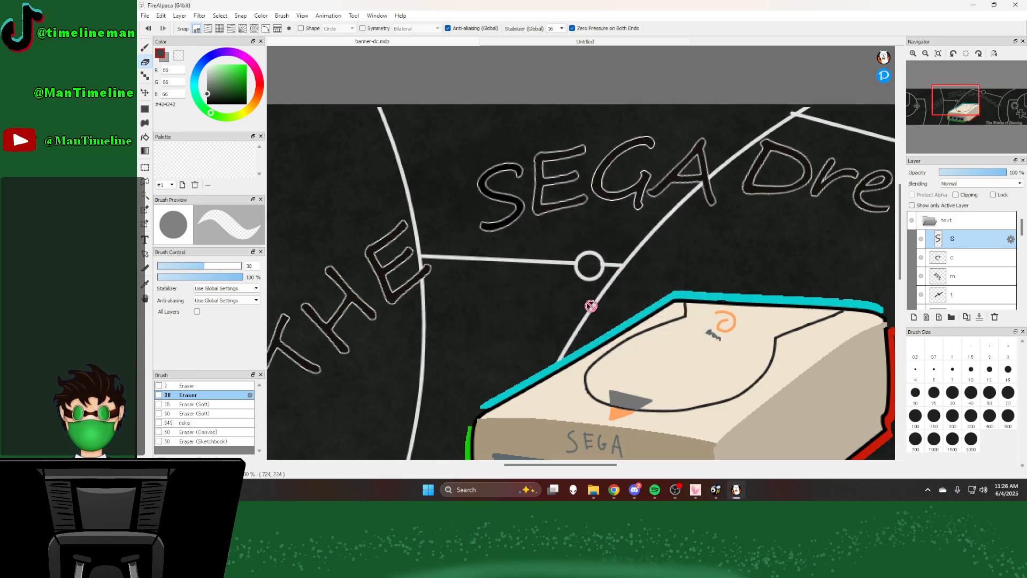
double_click(981, 244)
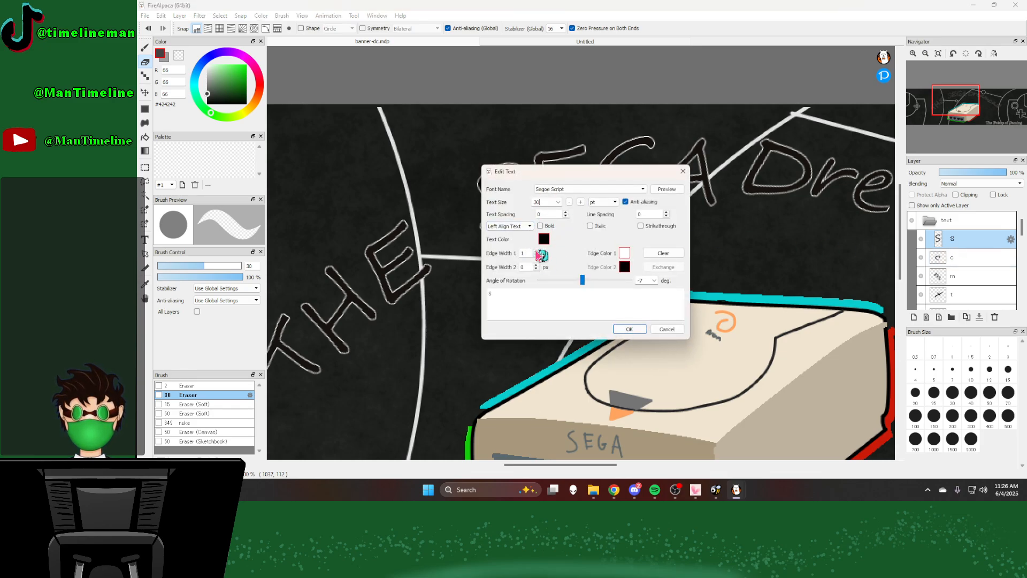
left_click(622, 329)
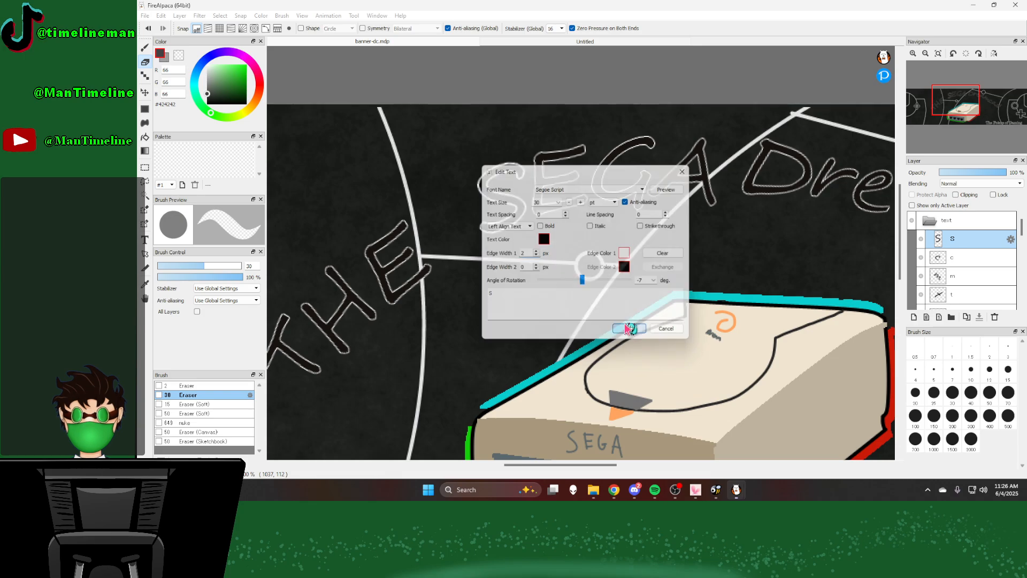
Step: Set the letter c in the text folder to black with a first edge width of 2 px
double_click(958, 259)
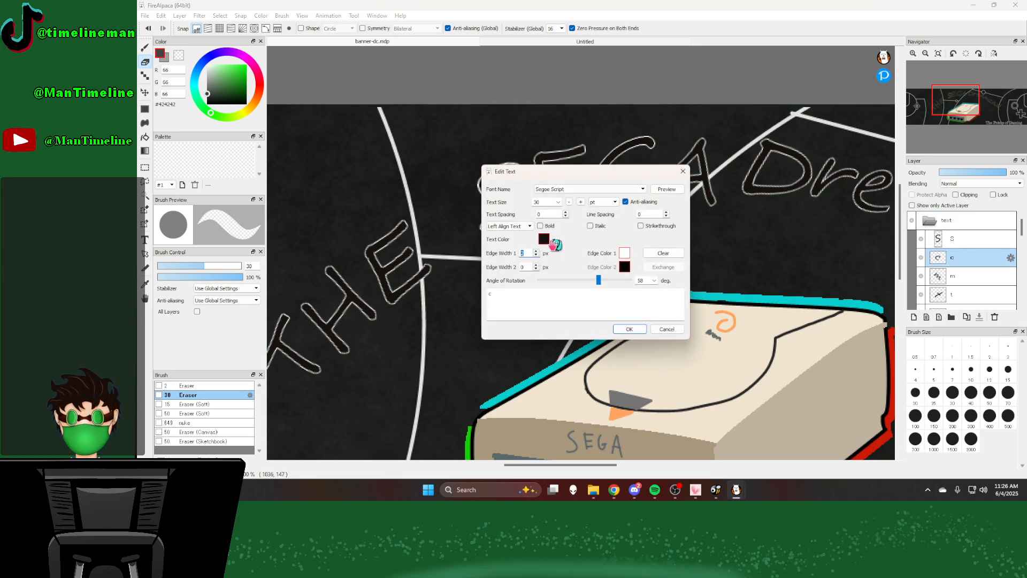
left_click(551, 240)
left_click(546, 239)
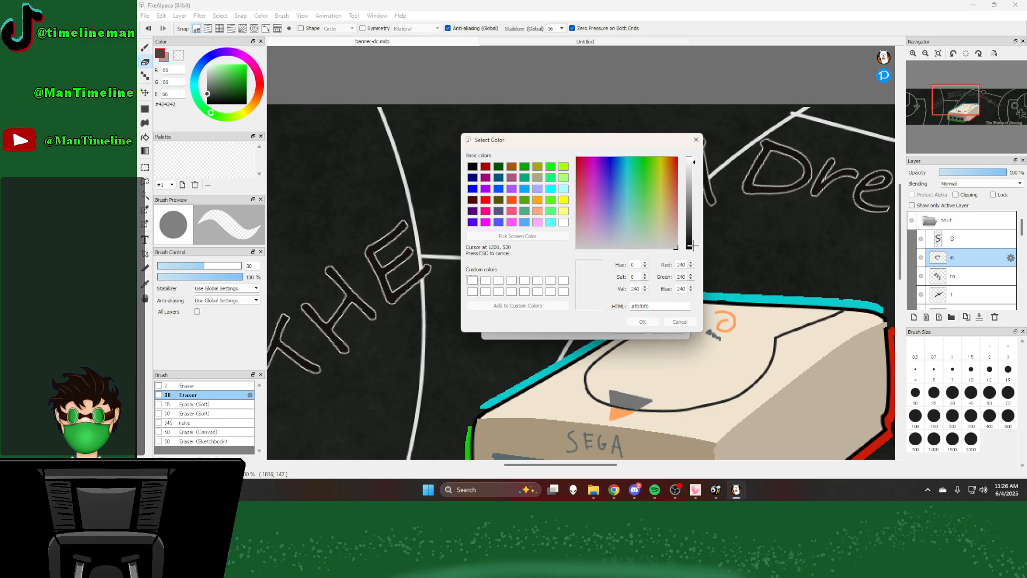
left_click(679, 270)
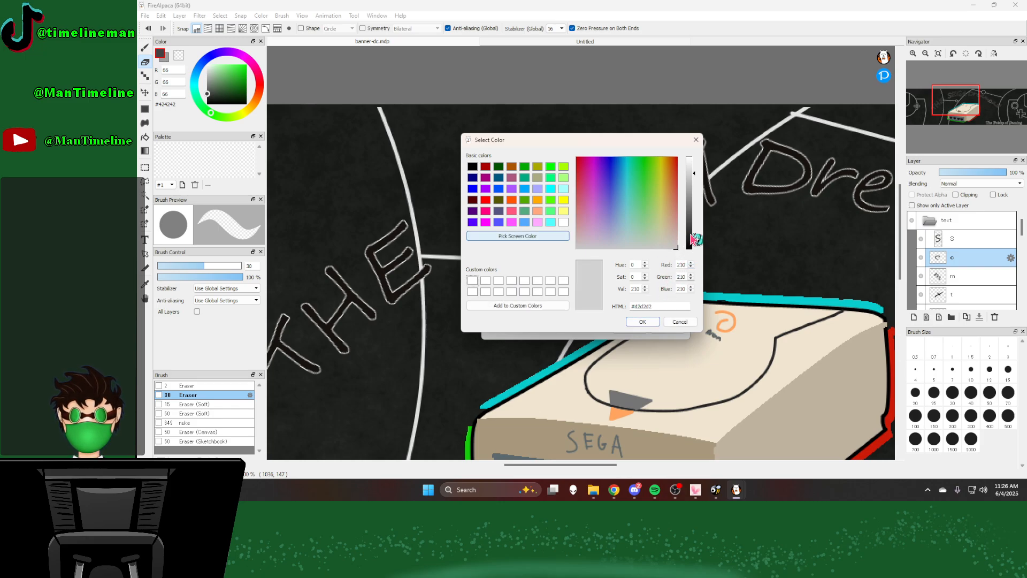
left_click_drag(690, 245, 691, 257)
left_click(634, 324)
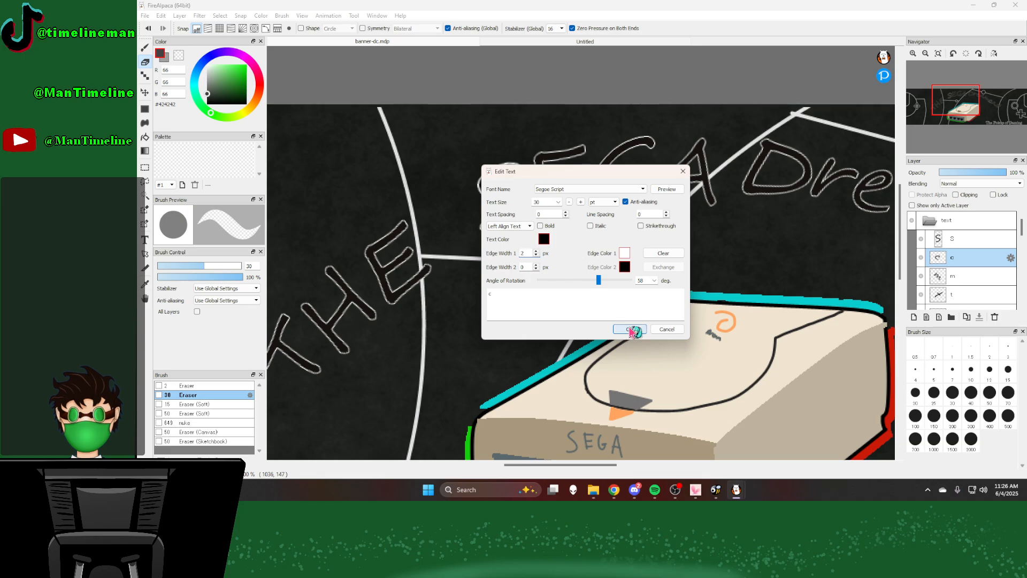
left_click(630, 330)
double_click(974, 260)
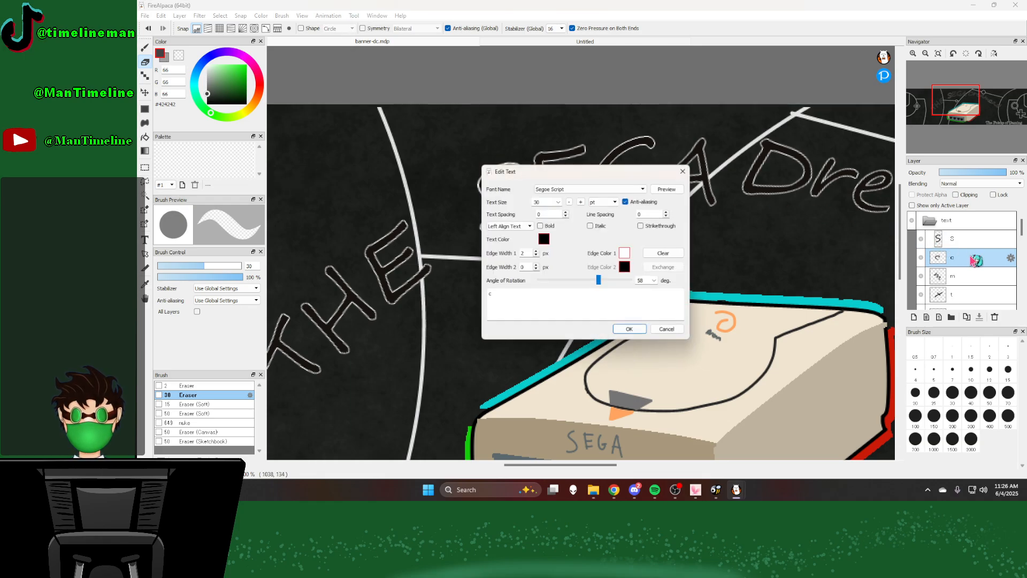
left_click(627, 331)
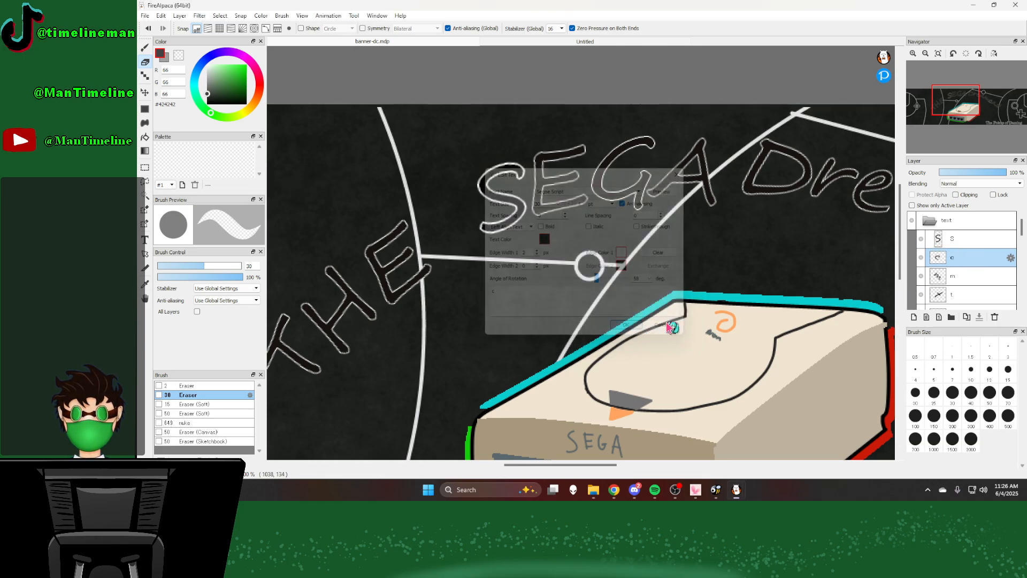
Step: Set the letter m in the text folder to black #000000 with a first edge width of 2 px
double_click(975, 276)
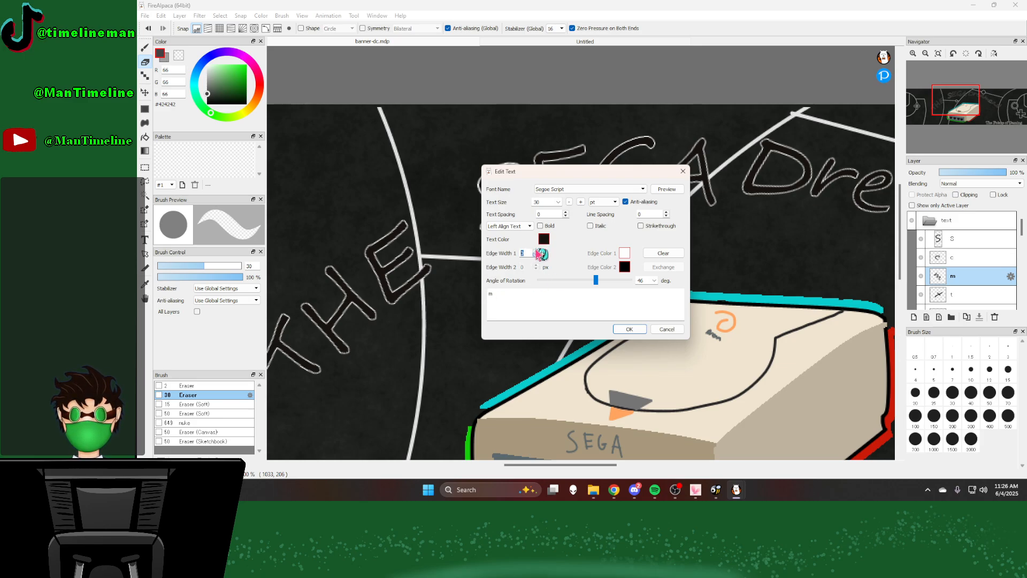
double_click(532, 253)
left_click(543, 239)
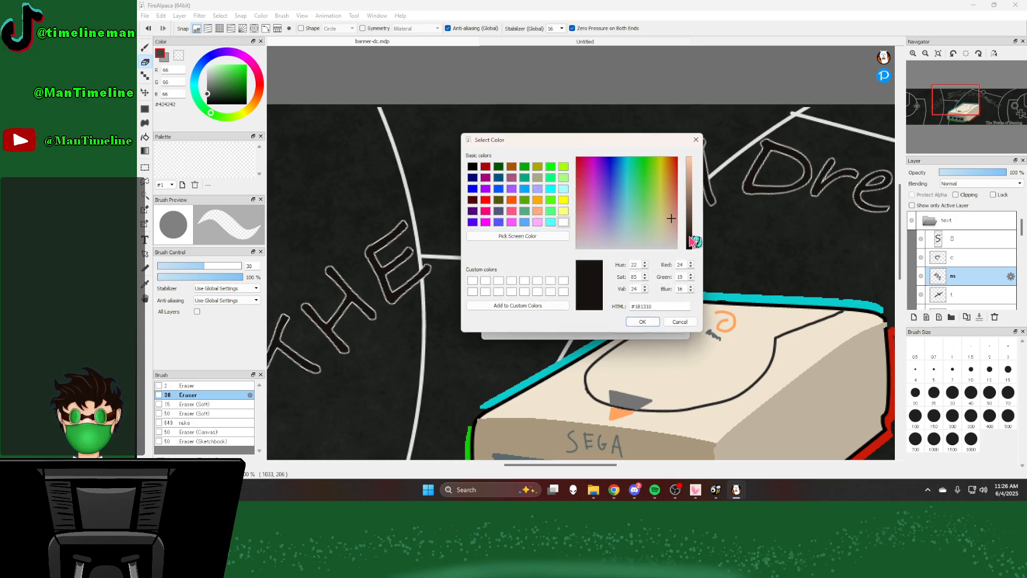
left_click_drag(691, 238, 692, 263)
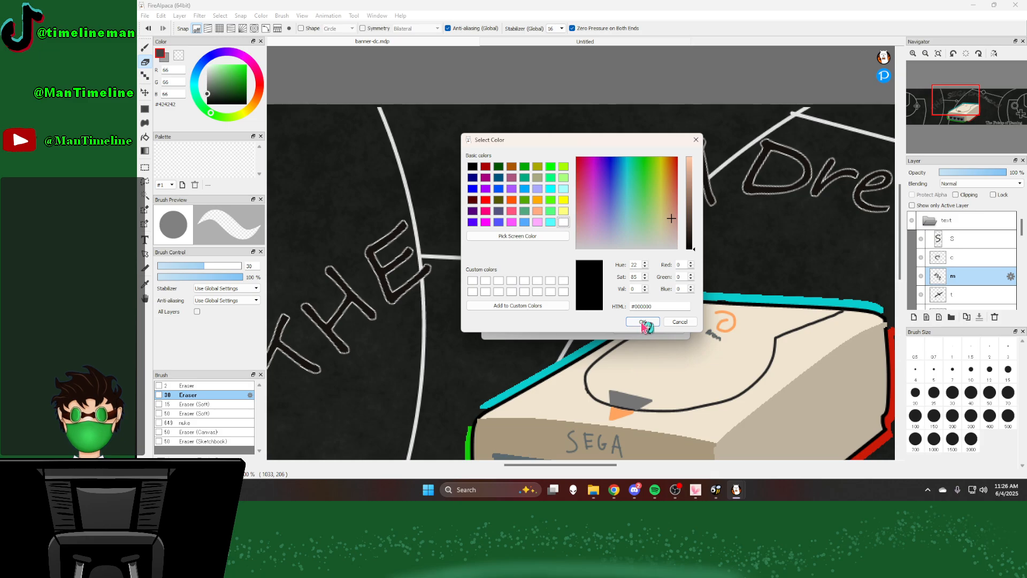
left_click(644, 323)
left_click(620, 327)
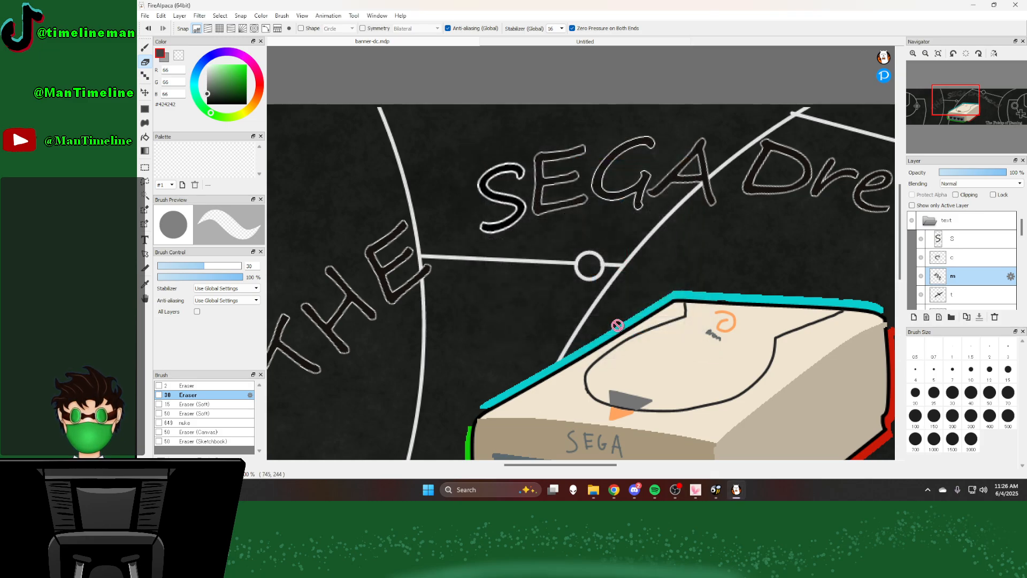
Step: Set the letter t in the text folder to black #000000 with a first edge width of 2 px
scroll(964, 275, "down", 1)
double_click(964, 276)
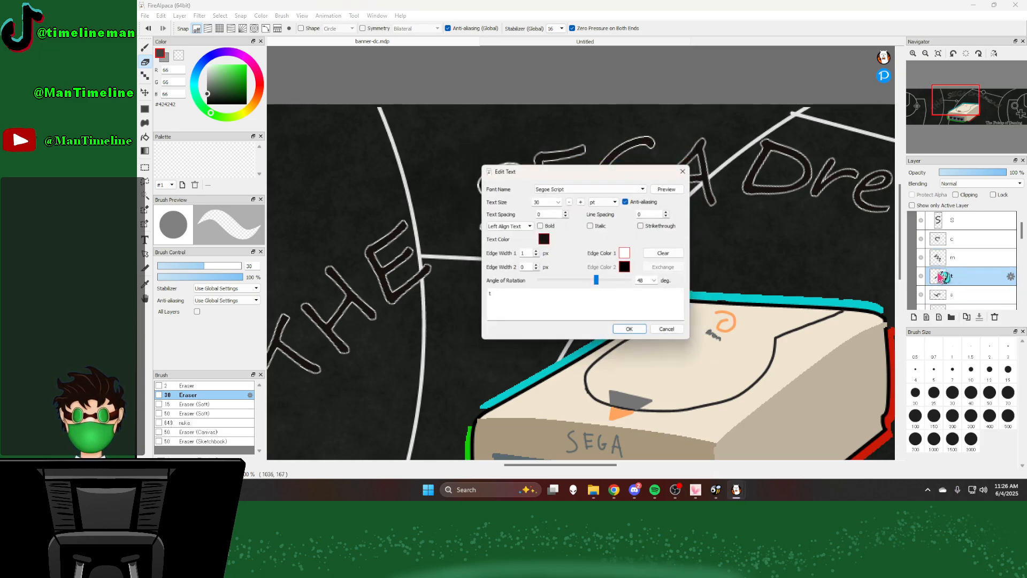
left_click(543, 239)
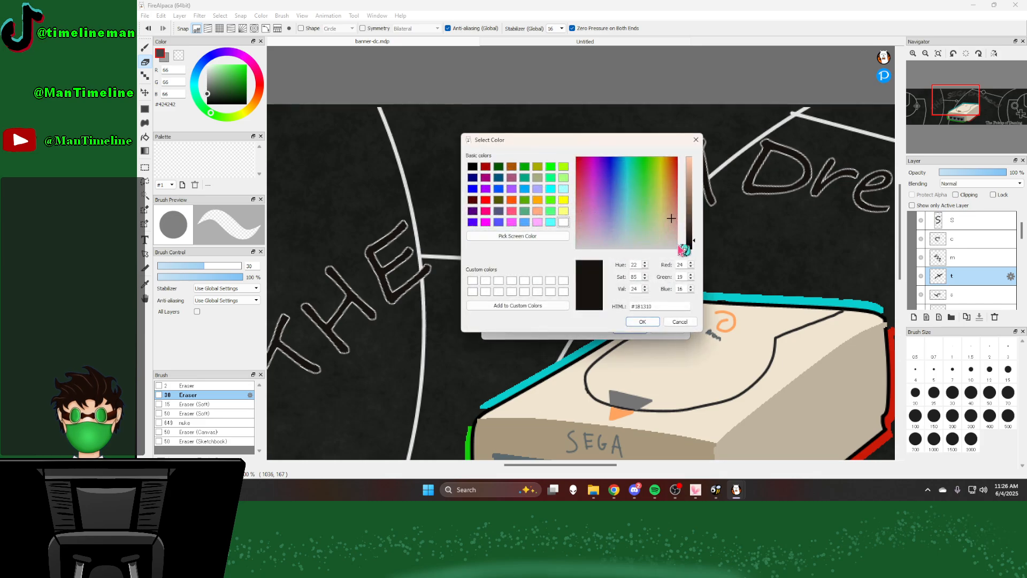
left_click_drag(690, 244, 695, 261)
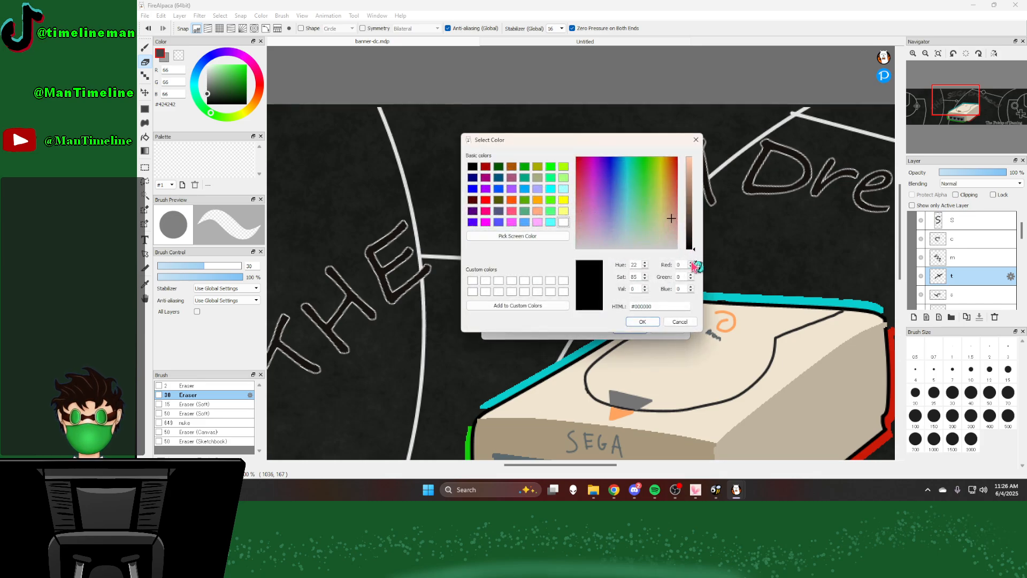
left_click(642, 321)
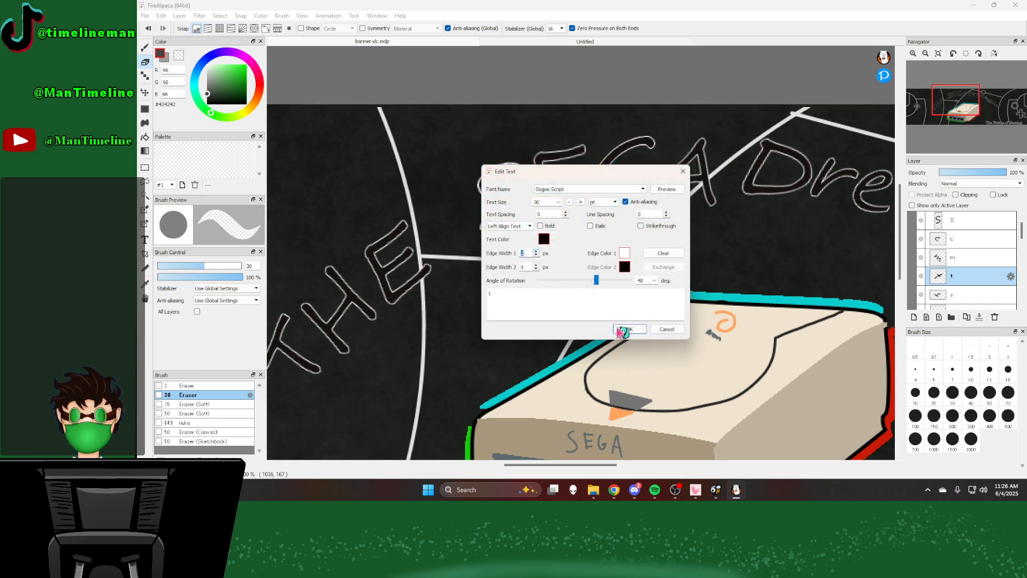
left_click(628, 330)
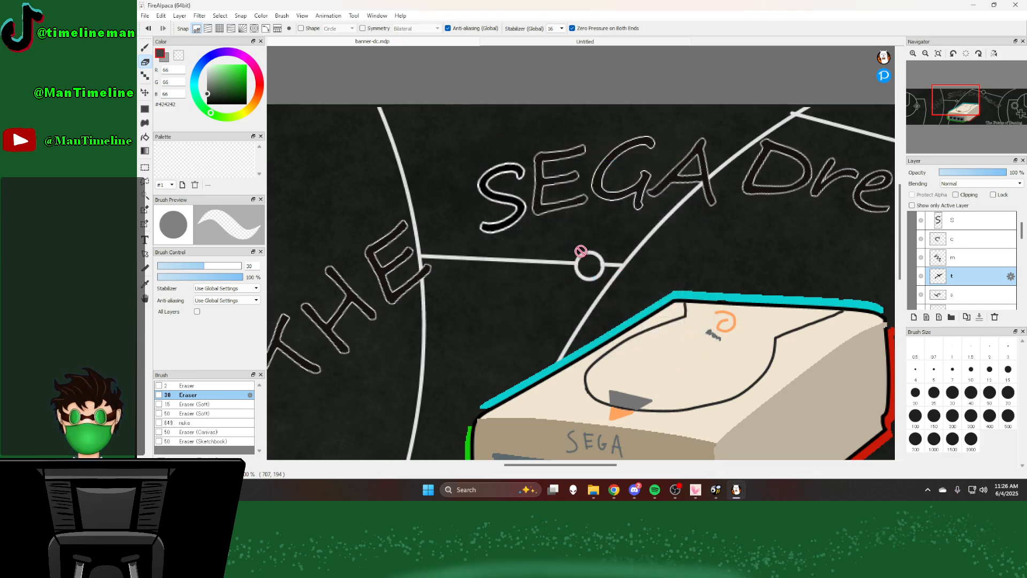
Step: Set the text color of the lowercase s of "Dreamcast" to black #000000
double_click(964, 295)
left_click(541, 240)
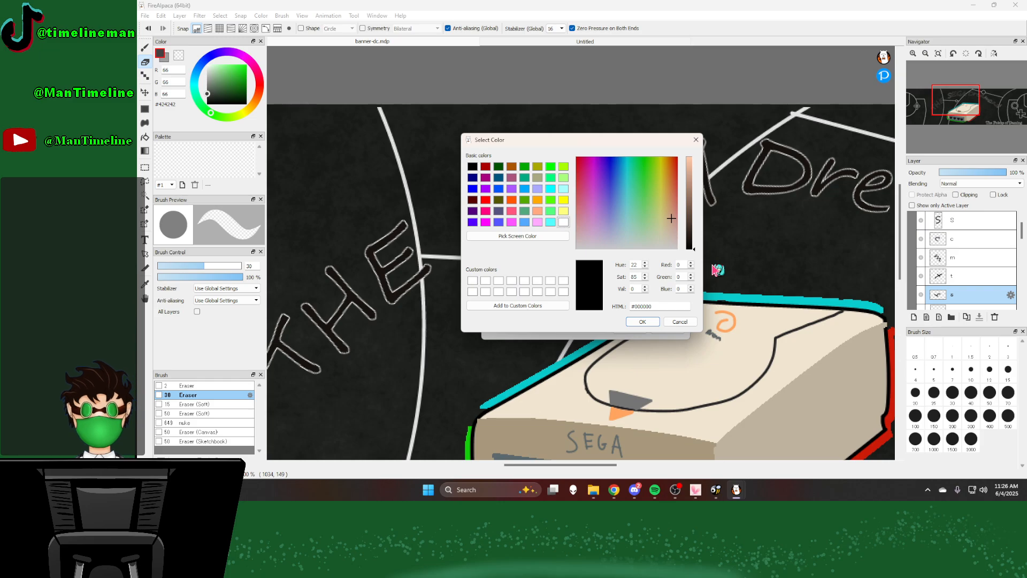
left_click(644, 322)
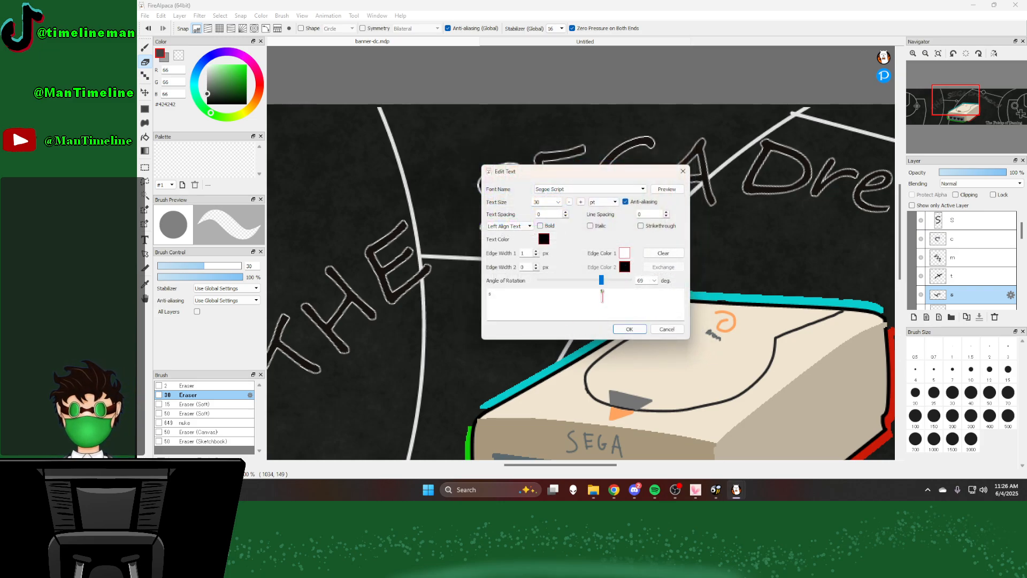
left_click(632, 328)
Step: Set the letter a directly below the s layer to black with a first edge width of 2 px
scroll(968, 278, "down", 1)
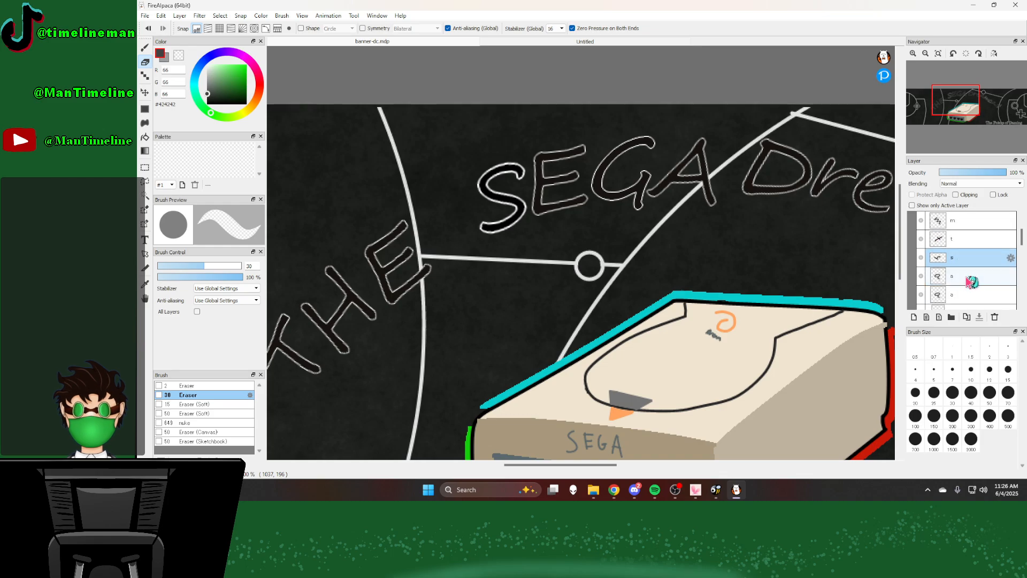
double_click(969, 274)
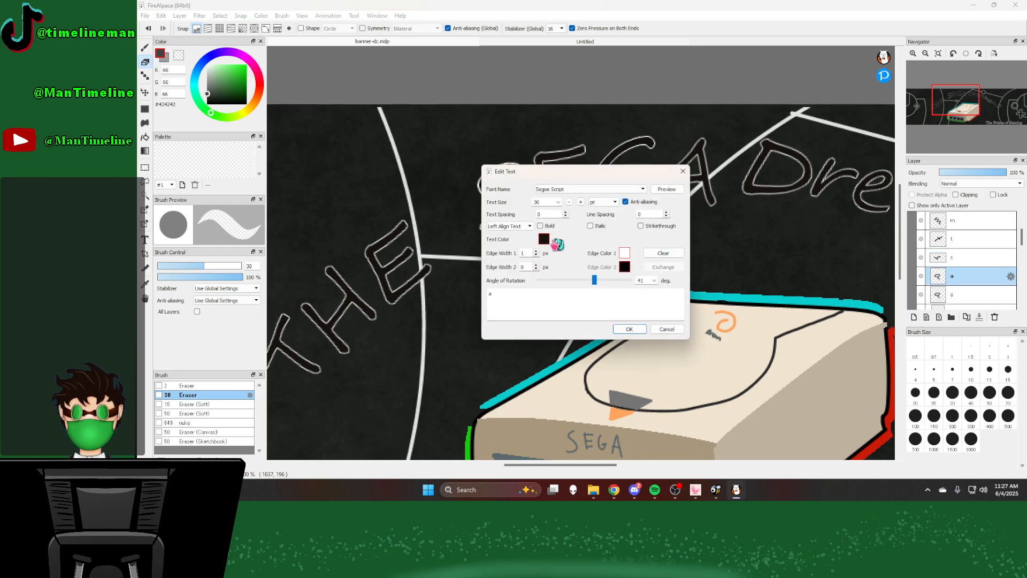
left_click(544, 240)
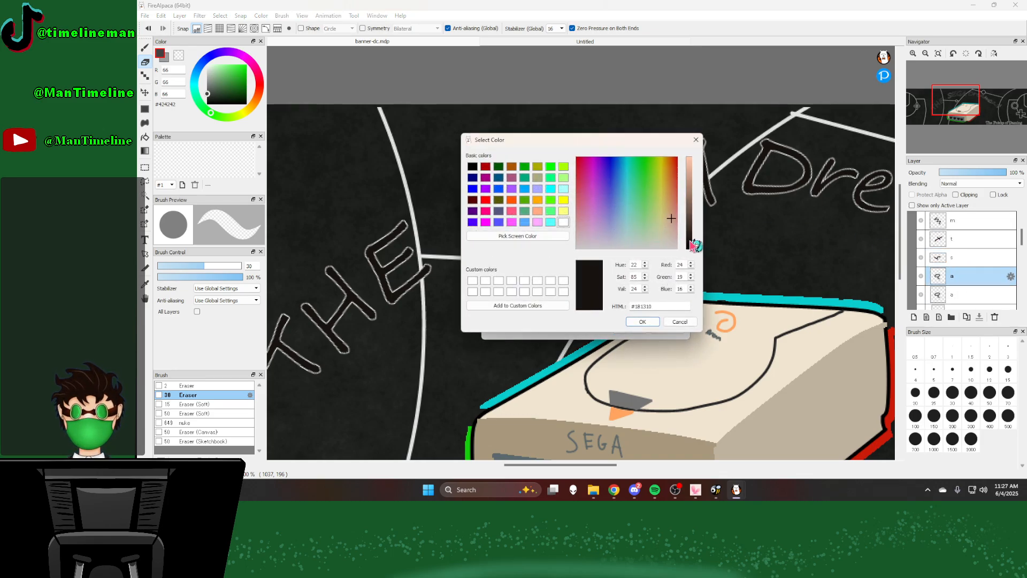
left_click_drag(691, 242, 698, 268)
left_click(642, 321)
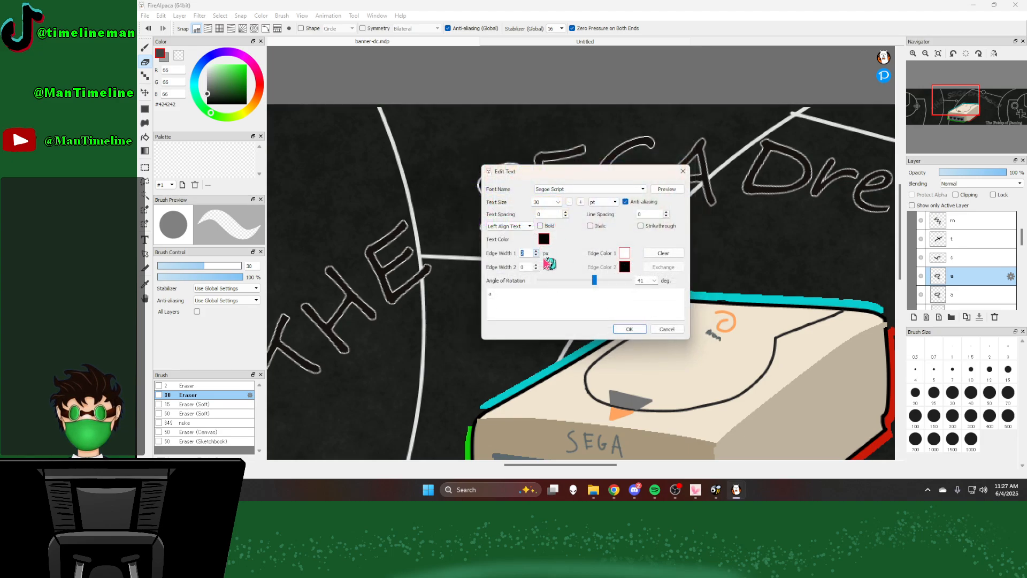
left_click(629, 329)
Step: Set the second letter a, directly above the e layer, to black with a first edge width of 2 px
scroll(968, 290, "down", 1)
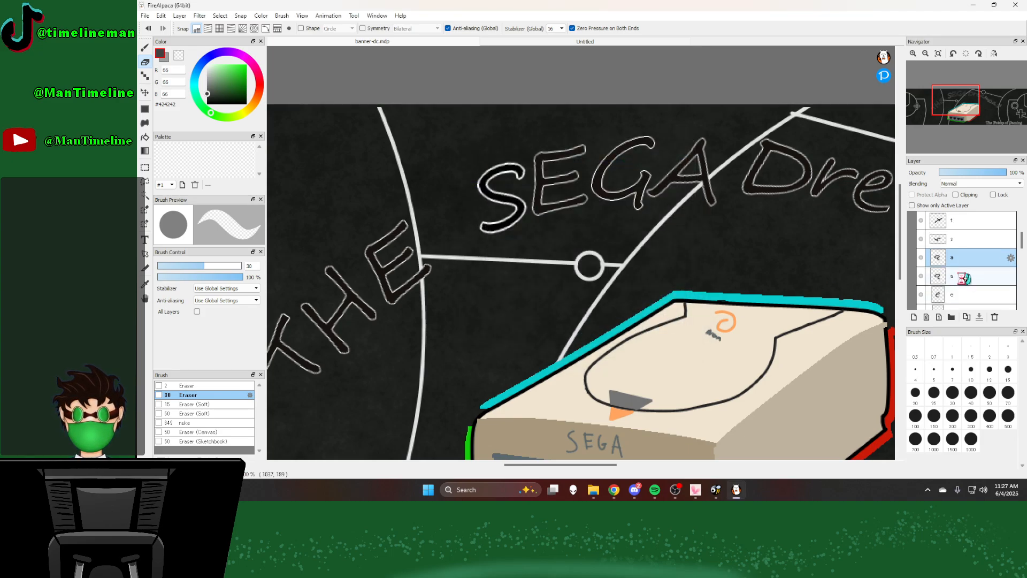
double_click(961, 275)
left_click(542, 241)
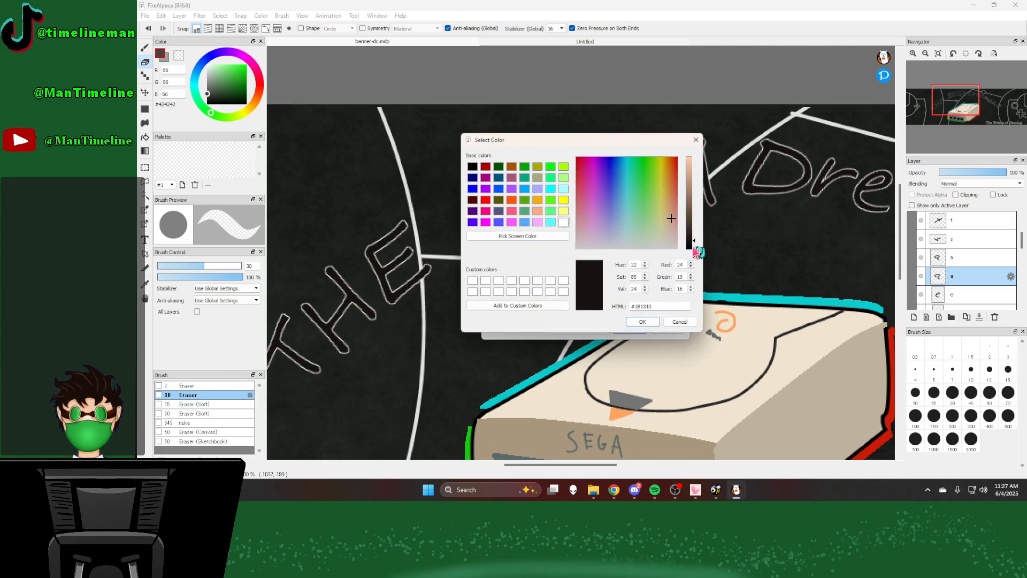
left_click_drag(687, 243, 688, 260)
left_click(642, 322)
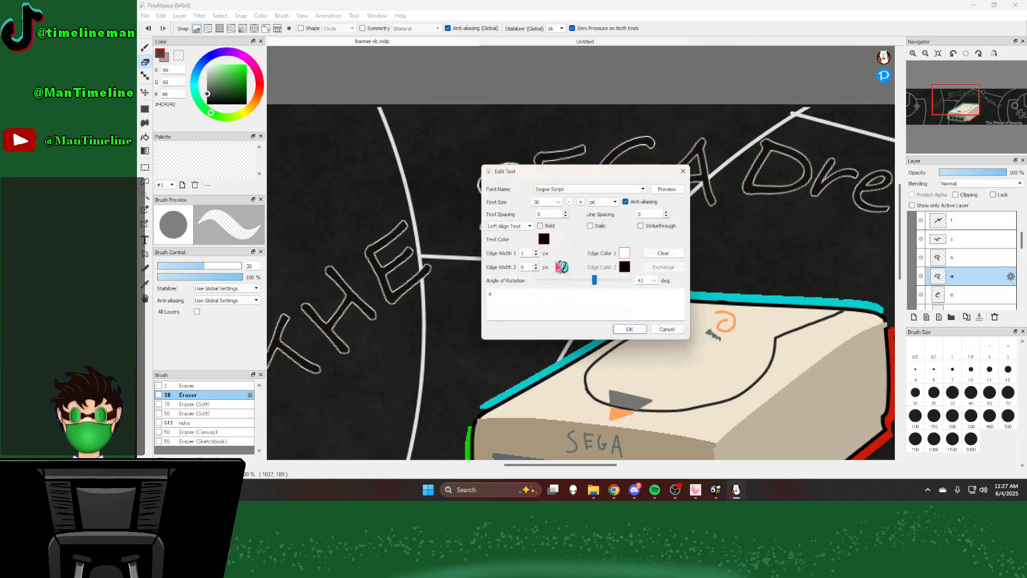
left_click(630, 329)
Step: Set the lowercase e of "Dreamcast" to black #000000 with a first edge width of 2 px
scroll(962, 288, "down", 1)
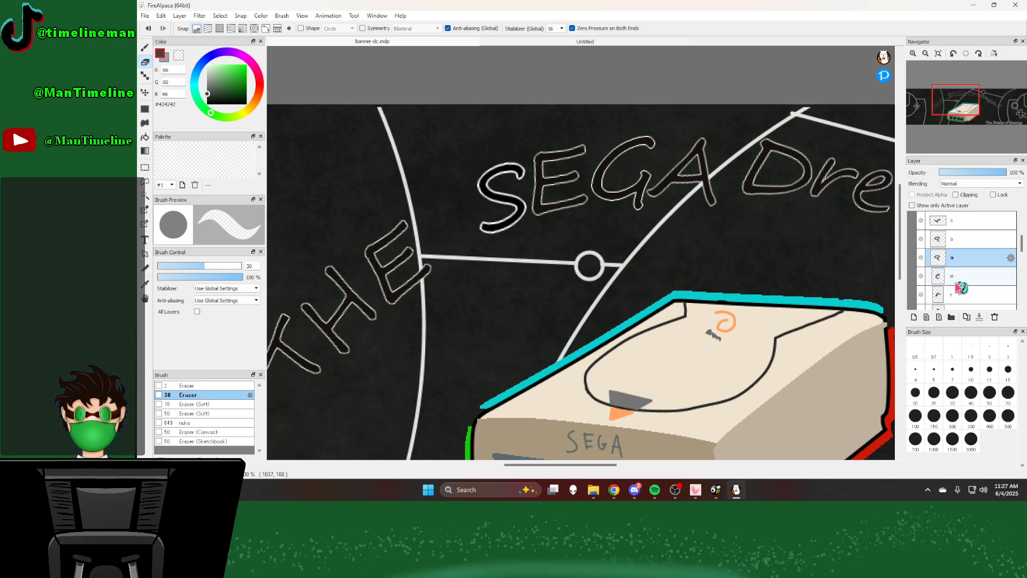
scroll(962, 288, "down", 1)
double_click(964, 261)
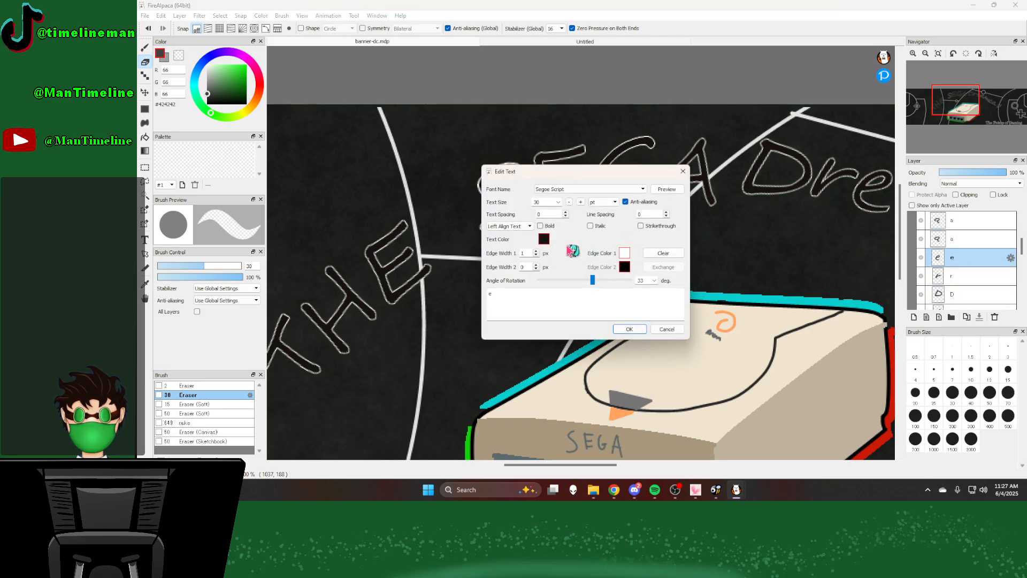
left_click(544, 239)
left_click_drag(691, 246, 691, 253)
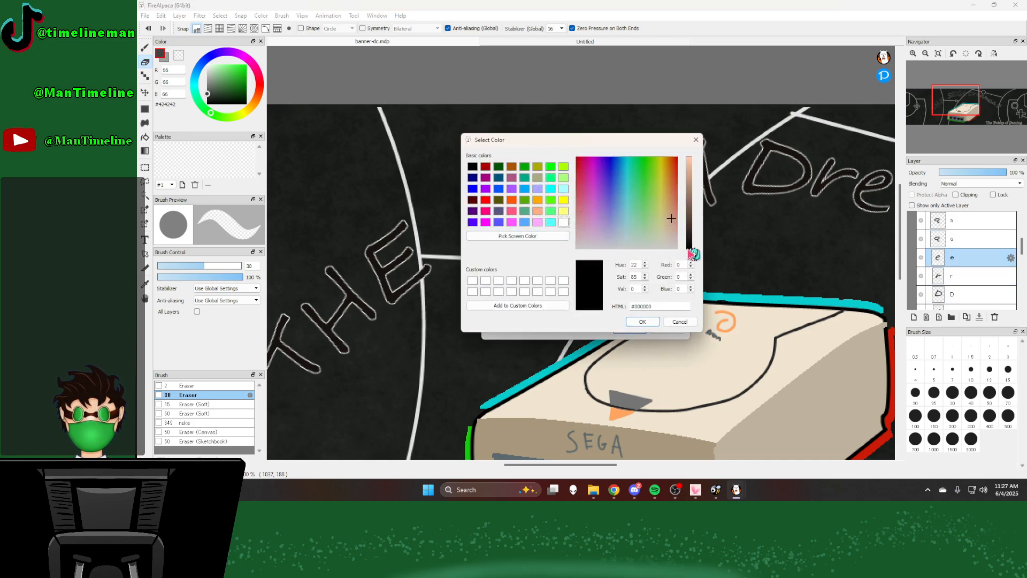
left_click(644, 322)
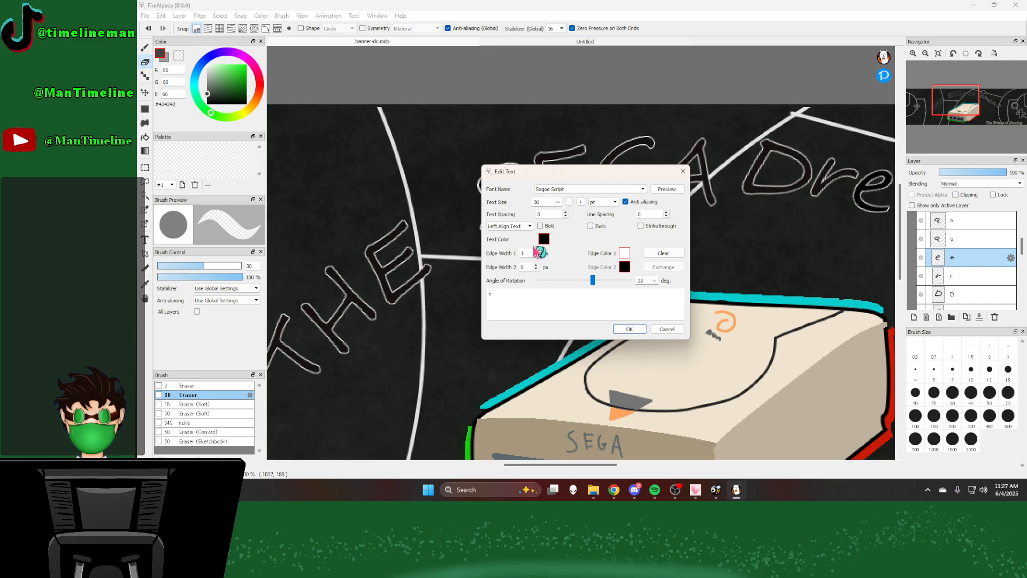
left_click(630, 330)
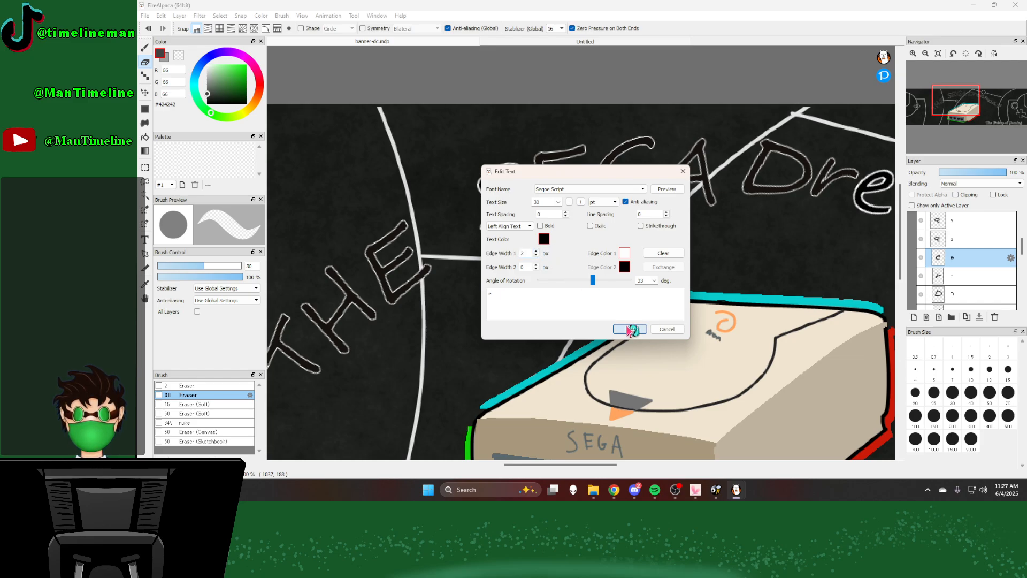
Step: Set the letter r of "Dreamcast" to black #000000 with a first edge width of 2 px
double_click(973, 278)
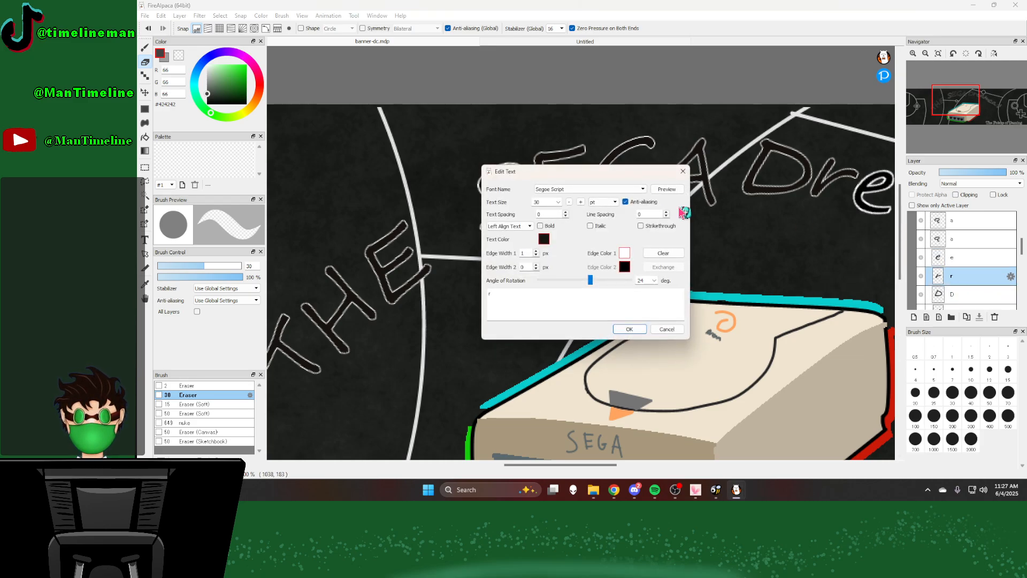
left_click(544, 240)
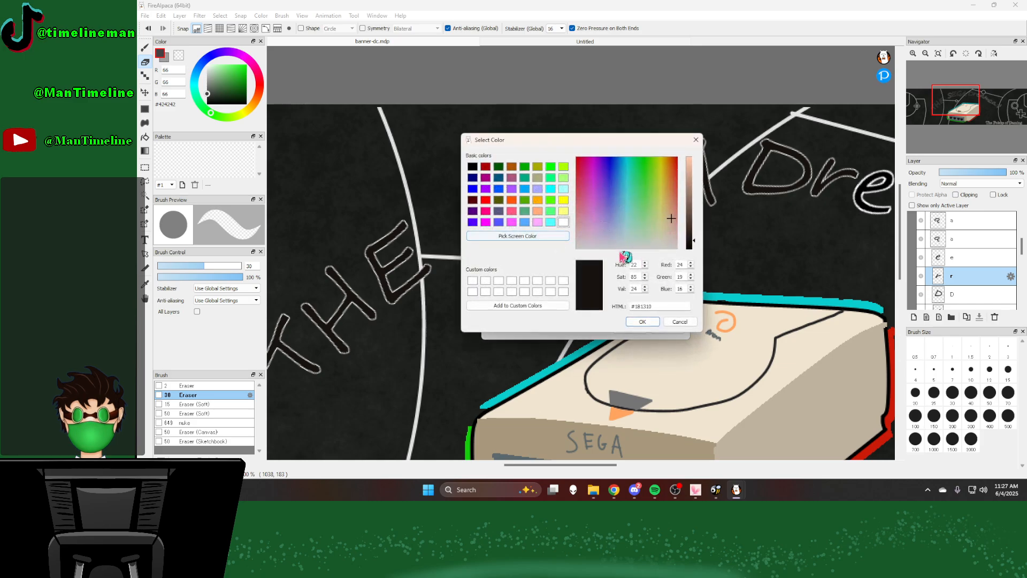
left_click(690, 248)
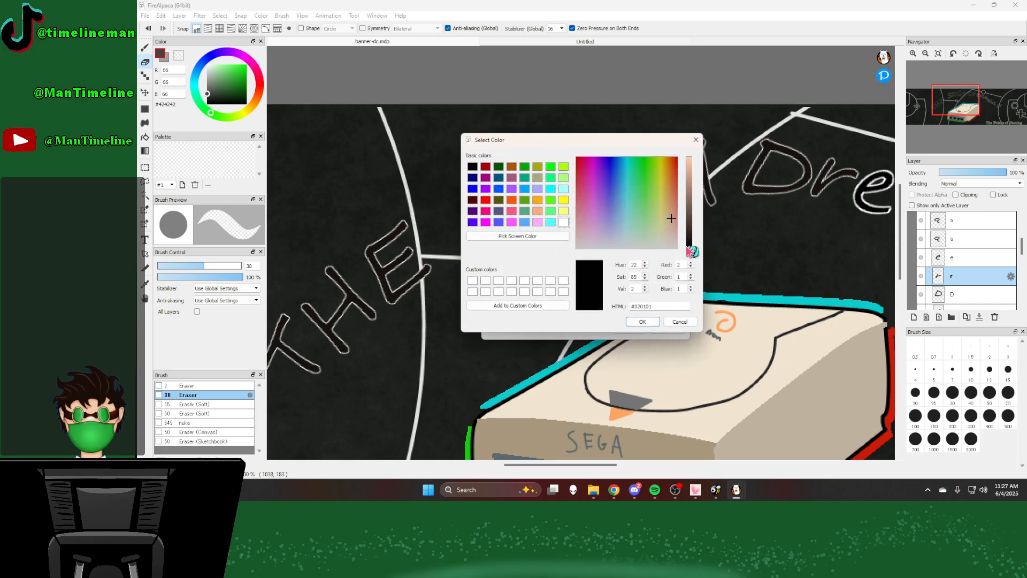
left_click(642, 320)
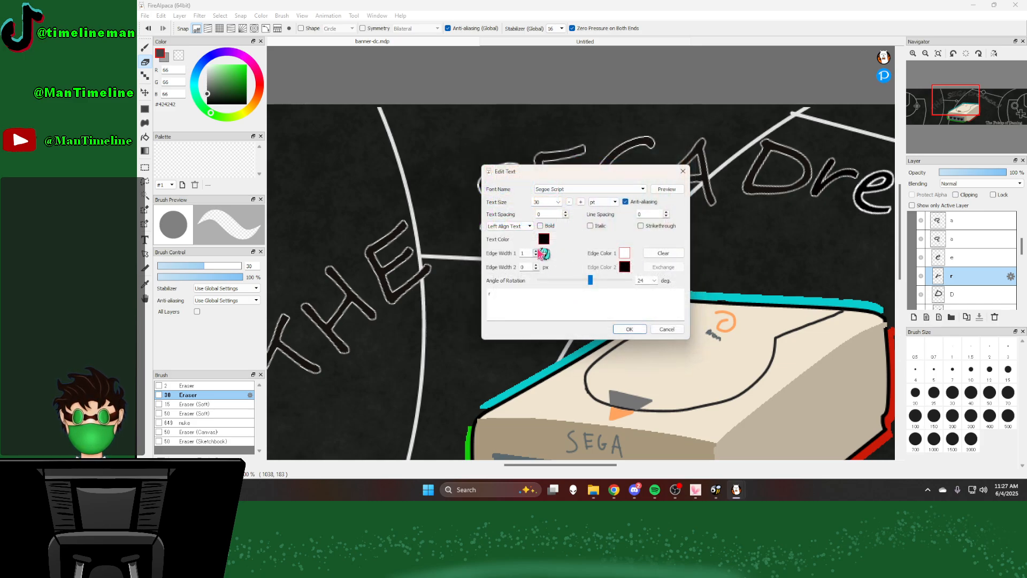
left_click(631, 328)
Step: Set the letter D of "Dreamcast" to black #000000 with a first edge width of 2 px
scroll(979, 278, "down", 1)
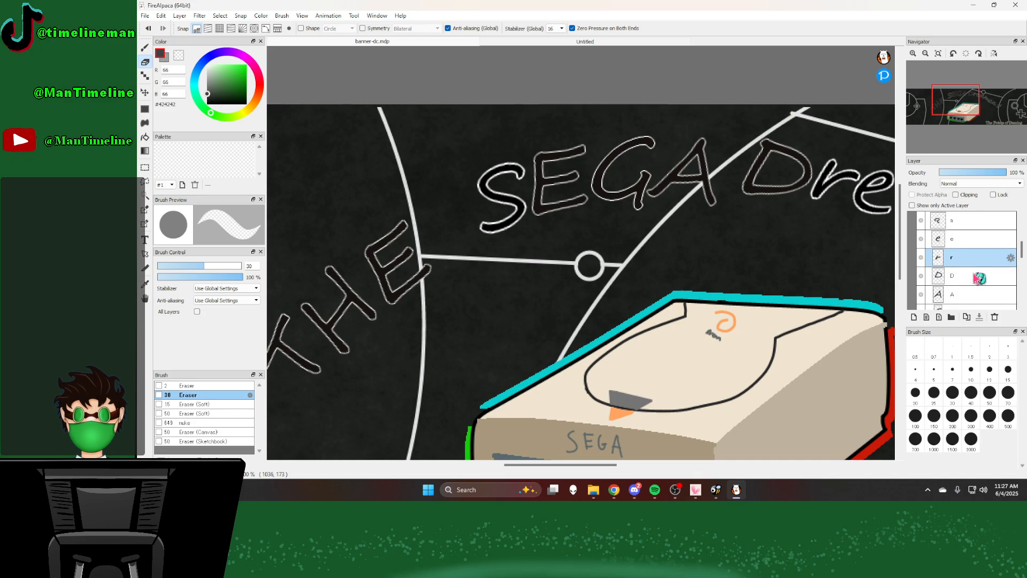
double_click(979, 278)
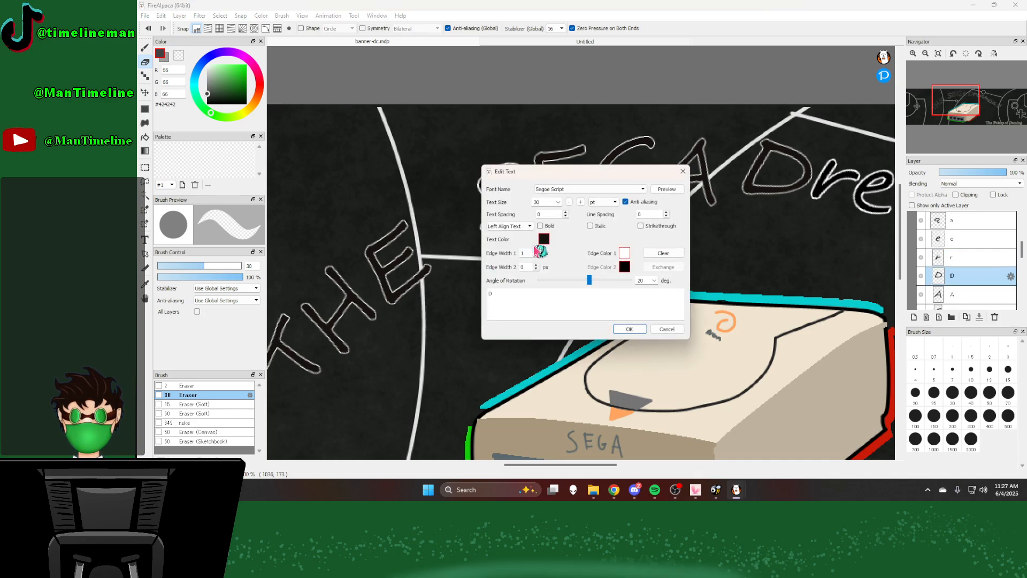
left_click(546, 239)
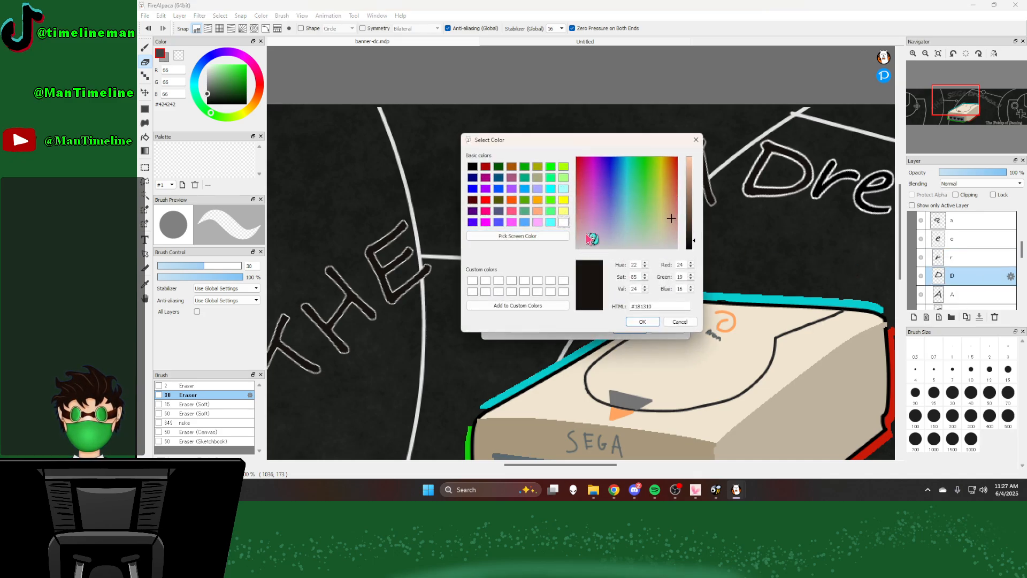
left_click_drag(693, 247, 694, 270)
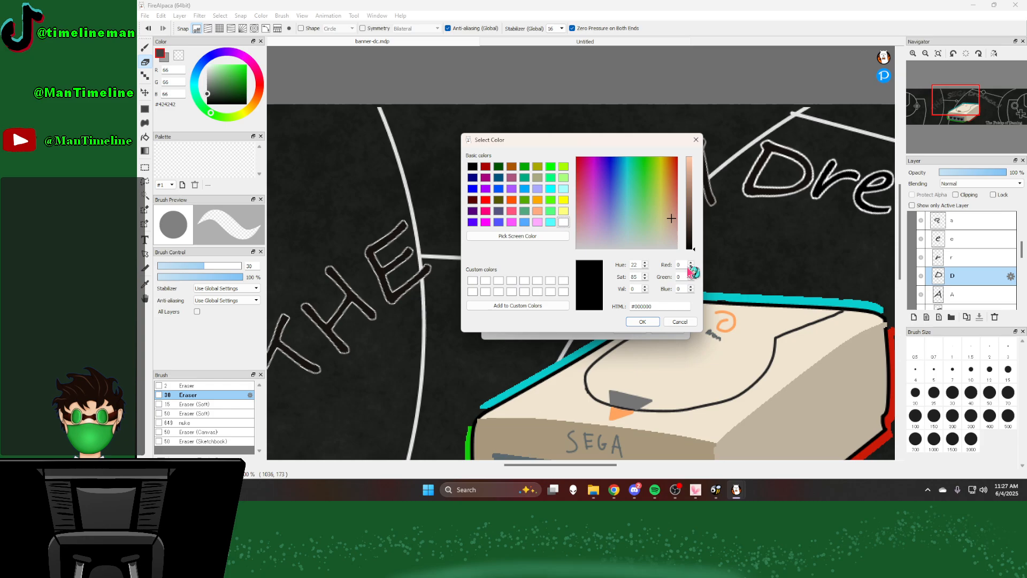
left_click(644, 321)
left_click(649, 329)
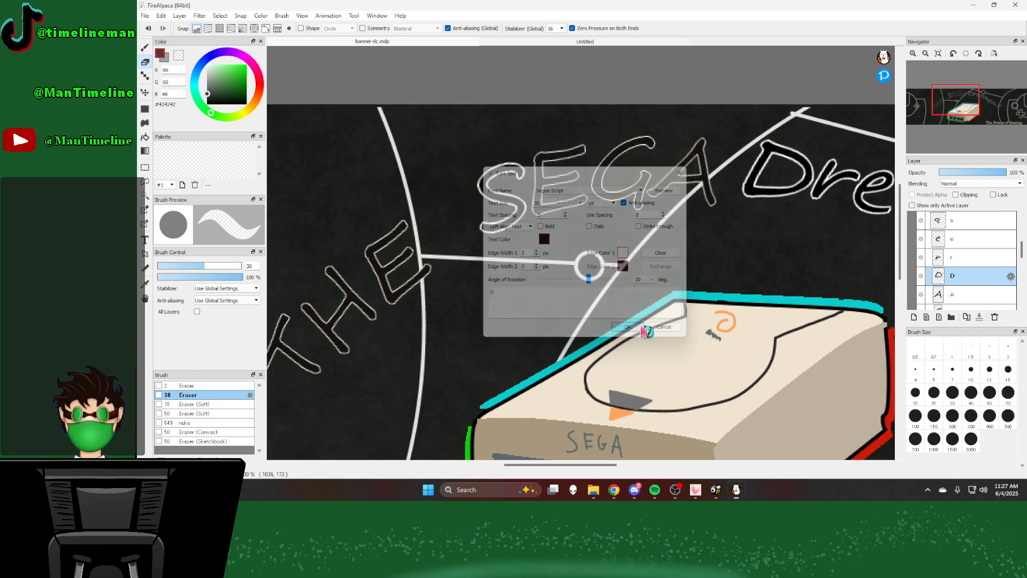
Step: Set the letter A of "SEGA" to black #000000 with a first edge width of 2 px
scroll(938, 275, "down", 1)
double_click(938, 276)
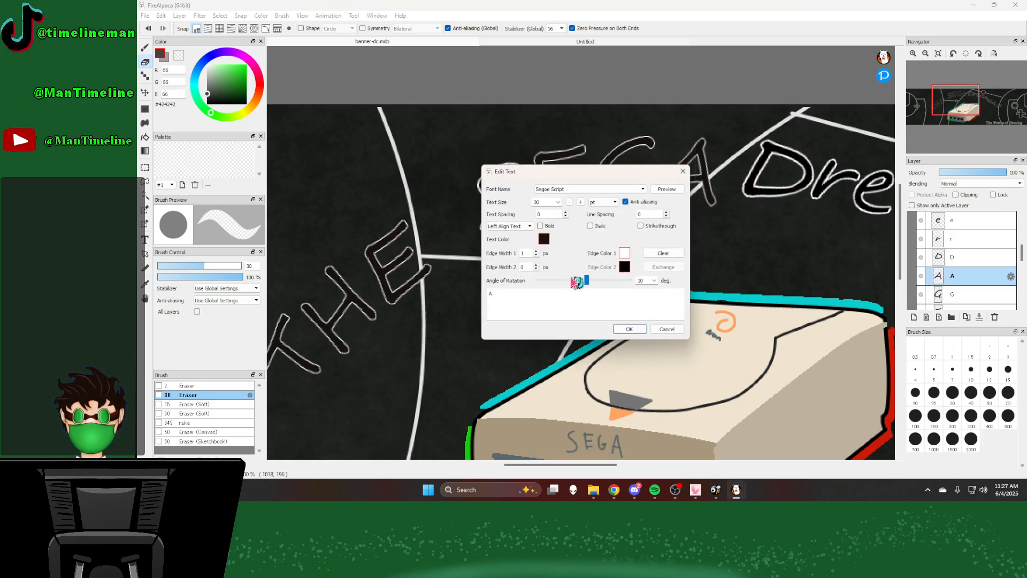
left_click(544, 239)
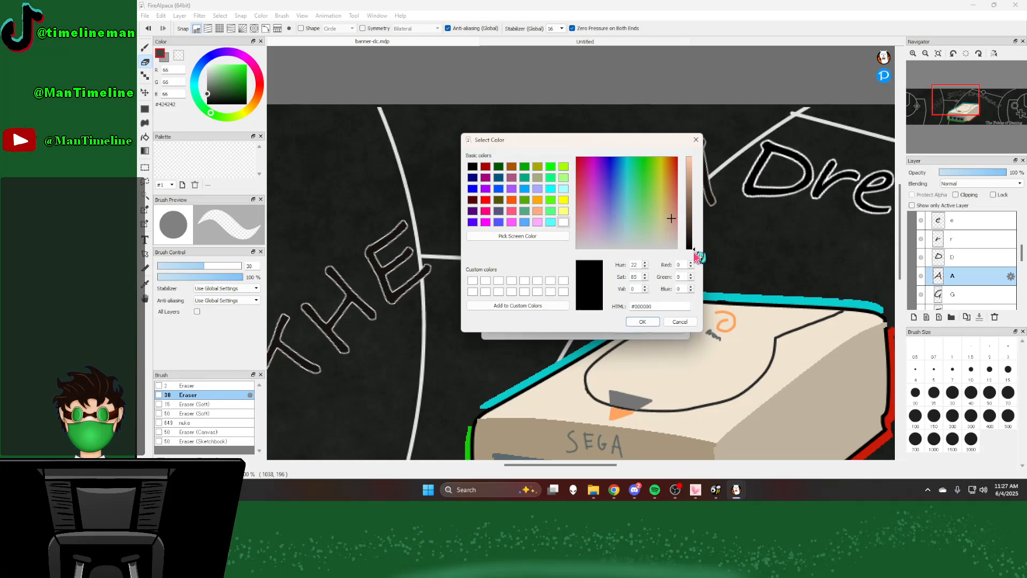
left_click(644, 322)
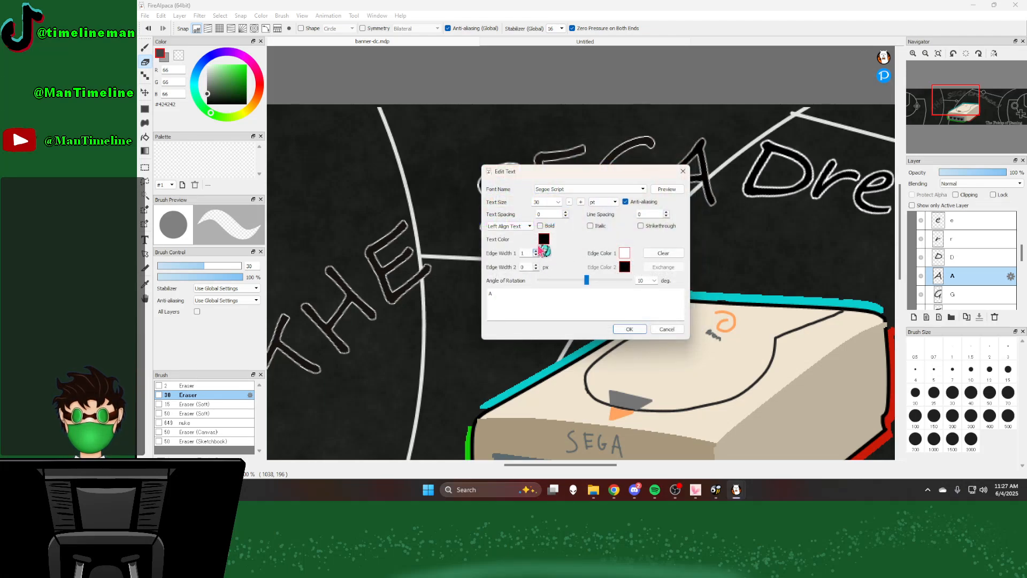
left_click(639, 327)
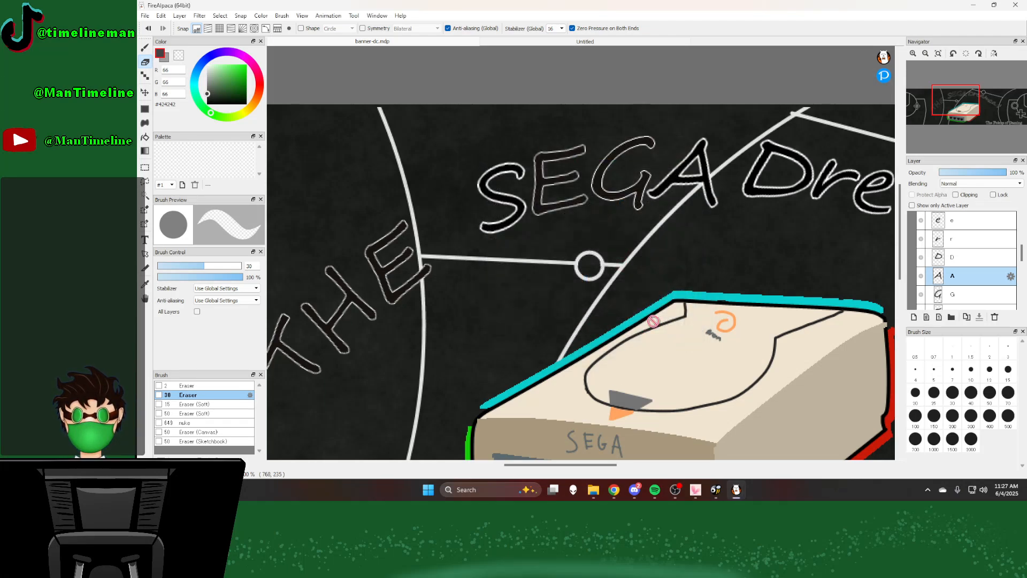
Step: Set the letter G of "SEGA" to black with a first edge width of 2 px
scroll(978, 287, "down", 1)
double_click(979, 276)
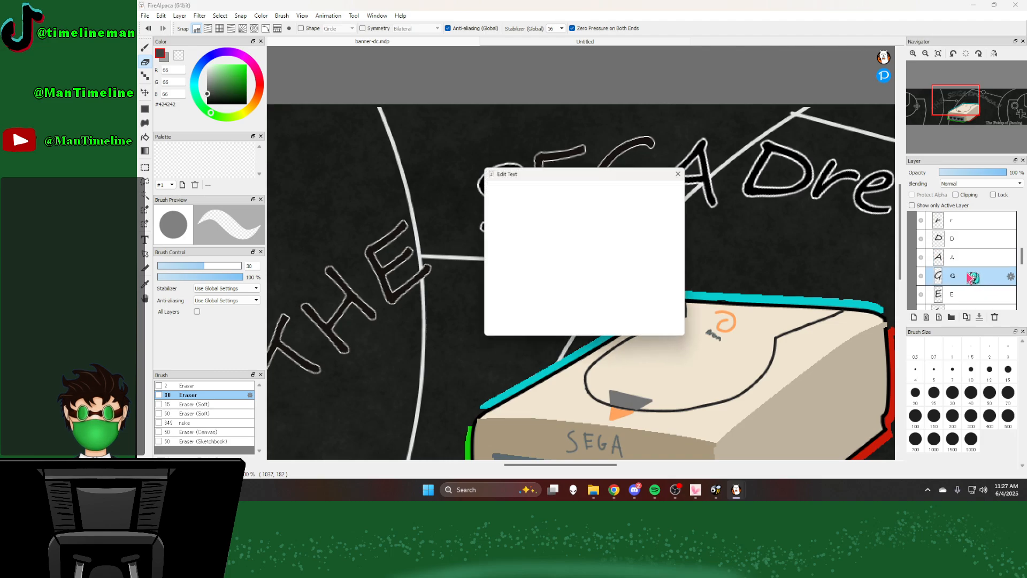
left_click(544, 241)
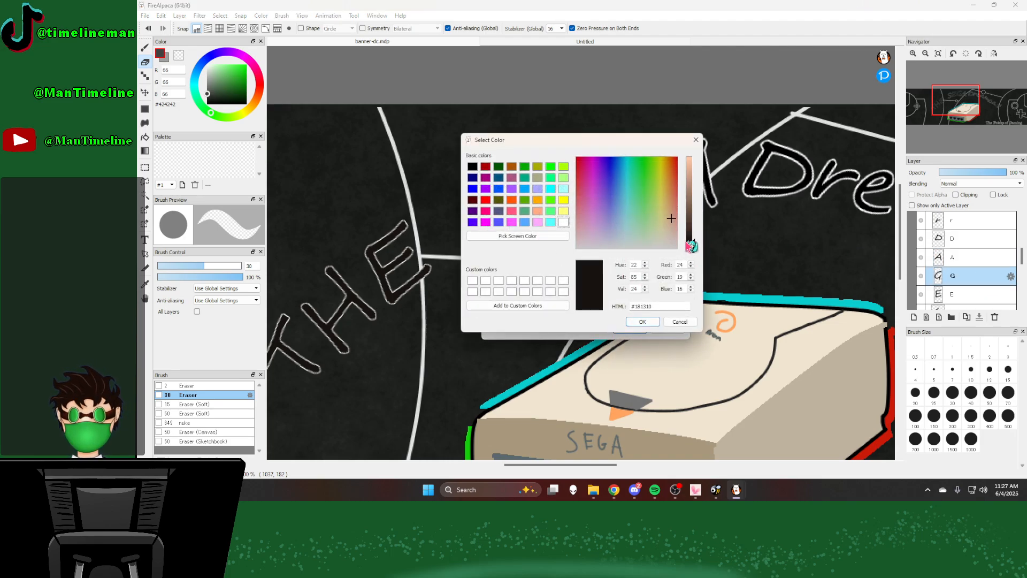
left_click_drag(692, 244, 693, 262)
left_click(643, 323)
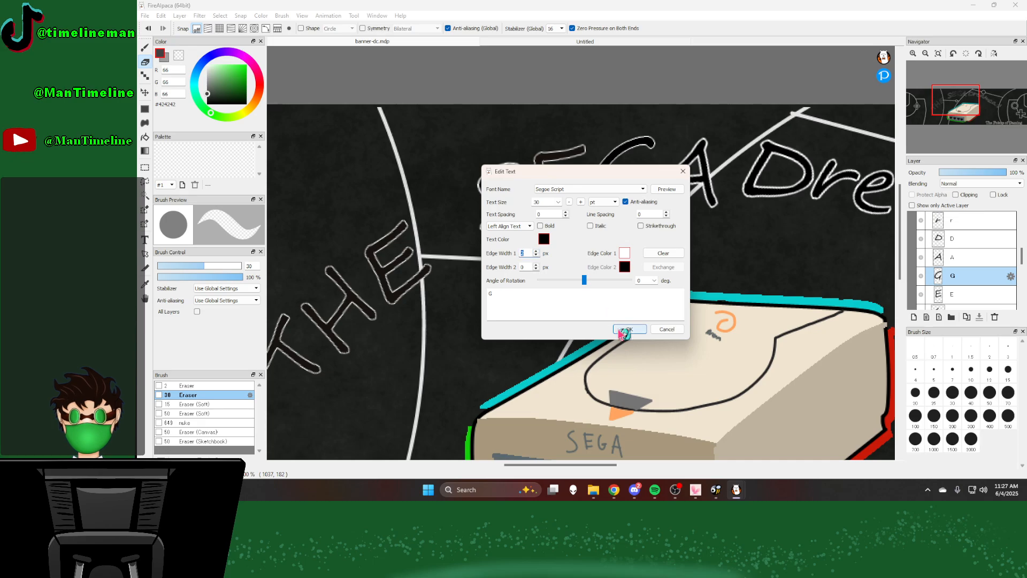
left_click(629, 328)
Step: Set the letter E of "SEGA" to black #000000 with a first edge width of 2 px
left_click(954, 296)
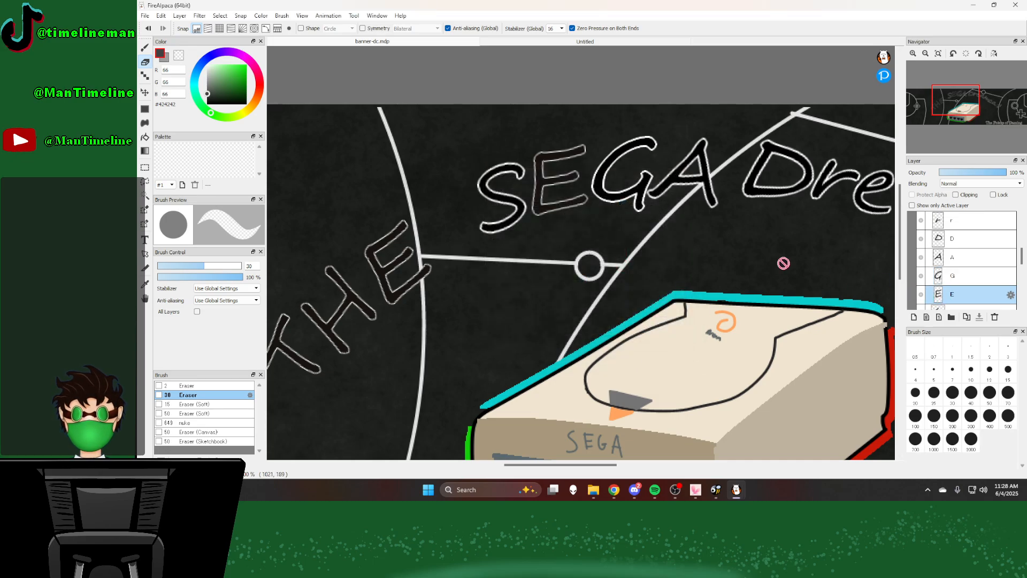
double_click(973, 297)
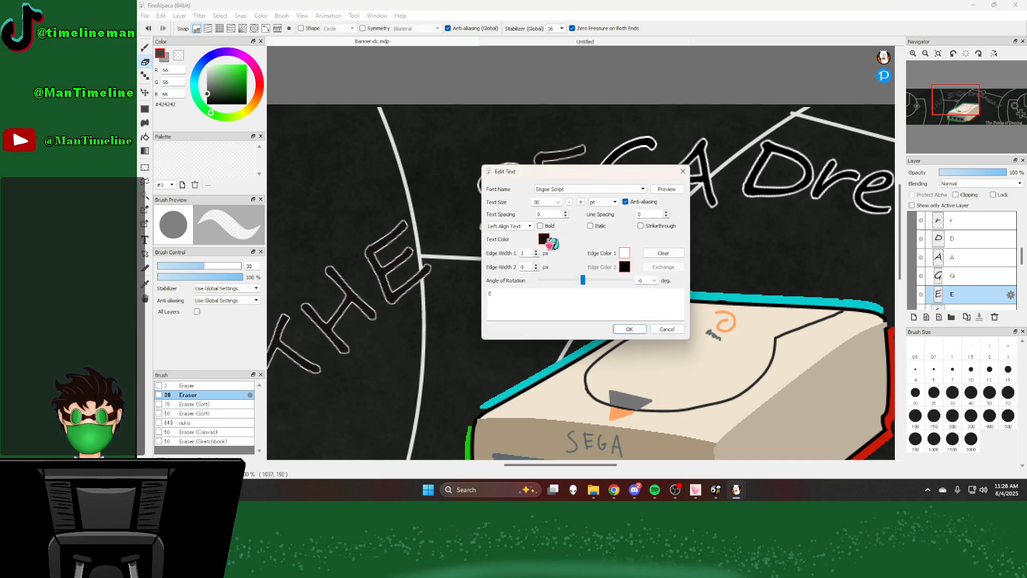
left_click(544, 239)
left_click_drag(695, 245, 696, 252)
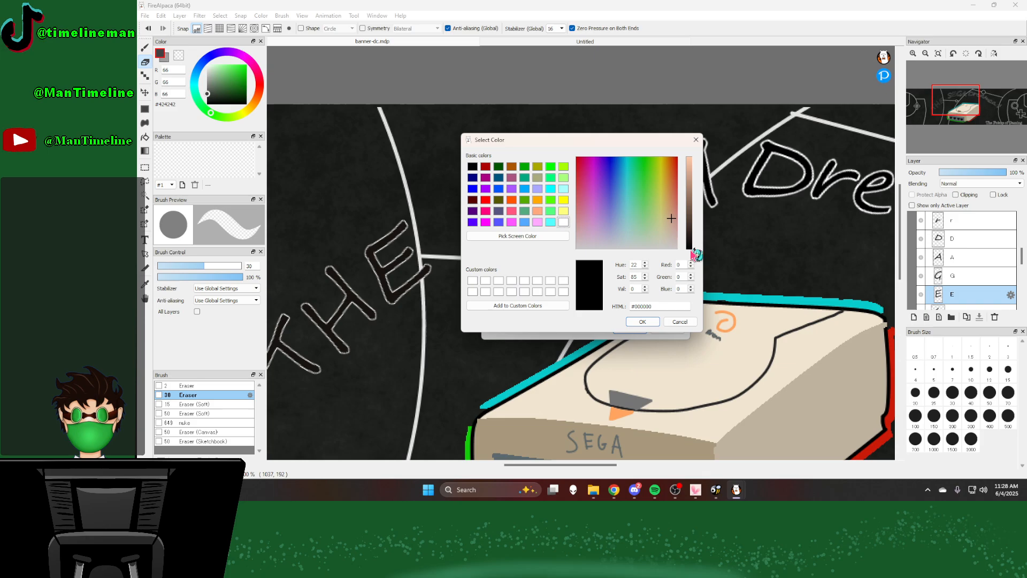
left_click(642, 322)
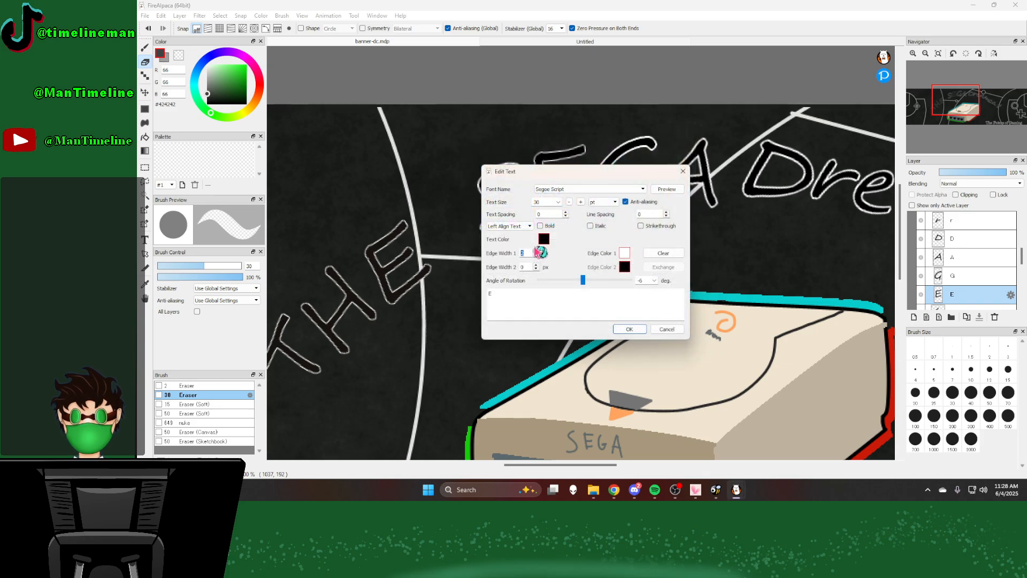
left_click(632, 329)
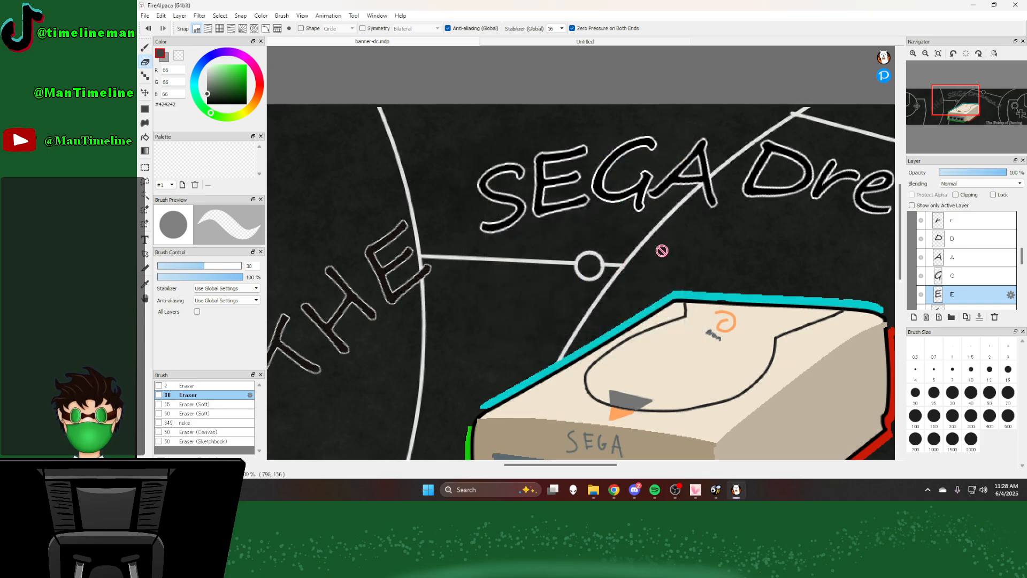
Step: Set the letter E of "THE" to black #000000 with a first edge width of 2 px
scroll(977, 275, "down", 1)
double_click(975, 275)
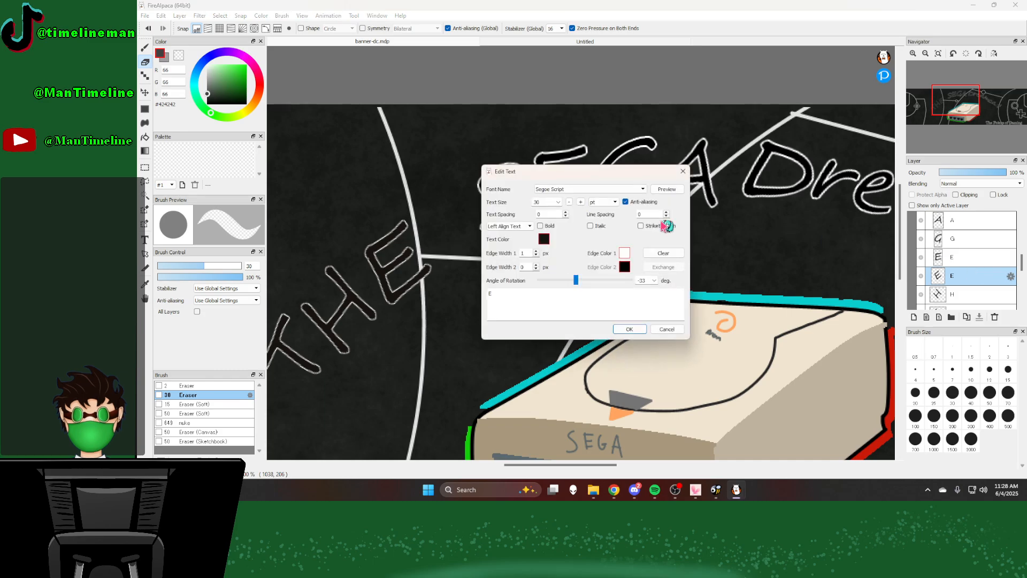
left_click(543, 239)
left_click(692, 249)
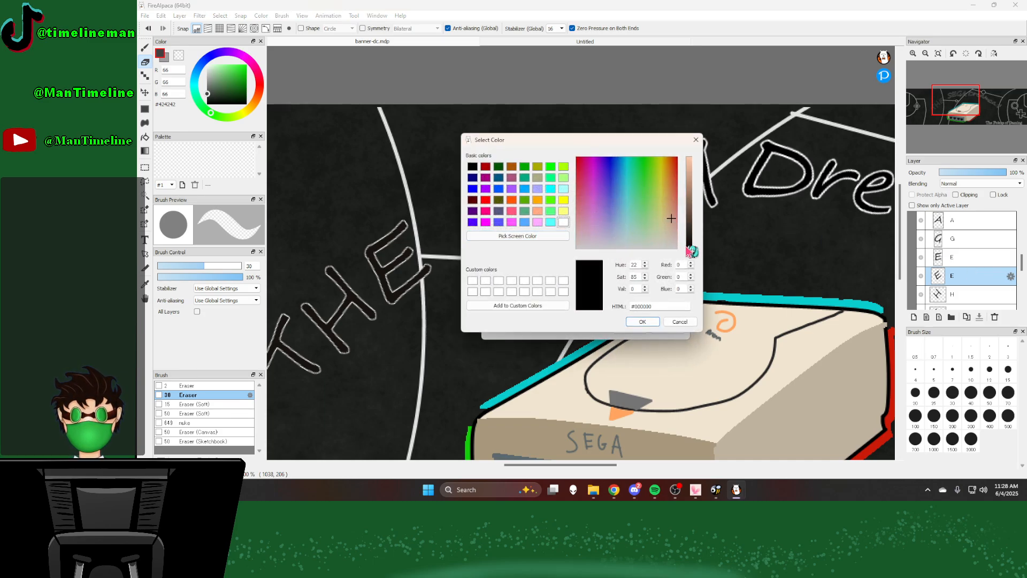
left_click(640, 321)
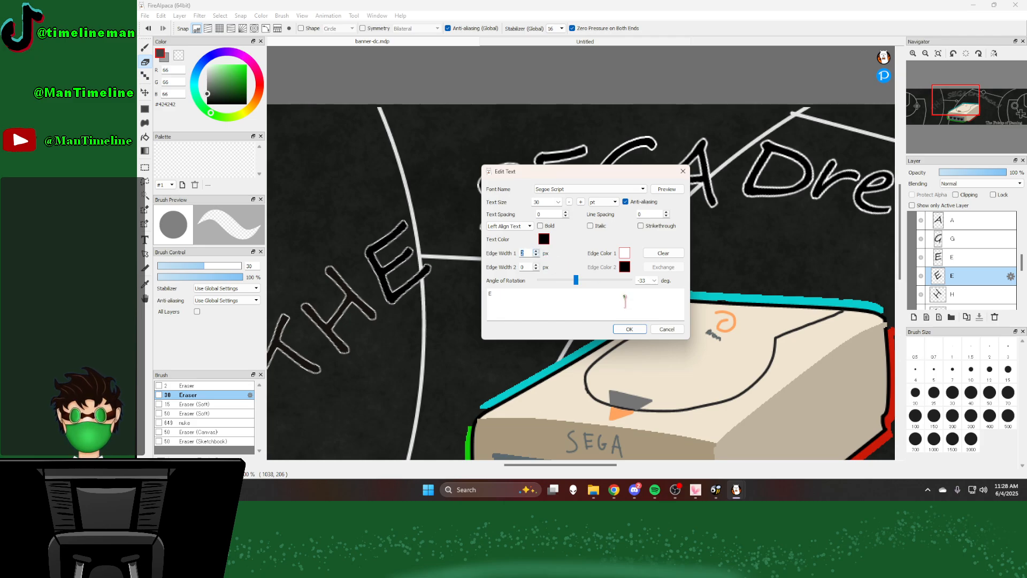
left_click(629, 329)
Step: Set the letter H of "THE" to black #000000 with a first edge width of 2 px
scroll(657, 285, "down", 5)
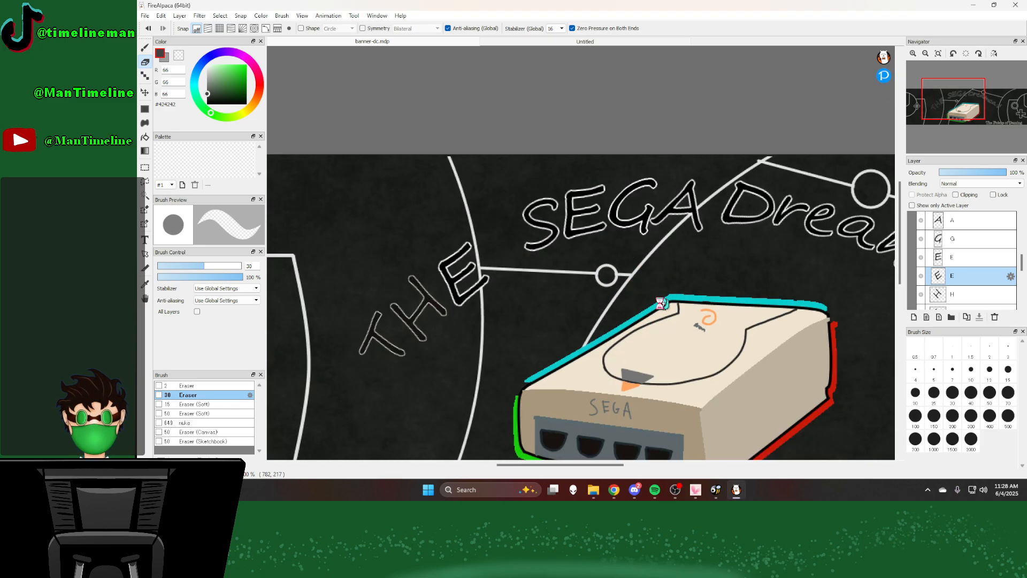
scroll(517, 321, "up", 4)
scroll(964, 292, "down", 1)
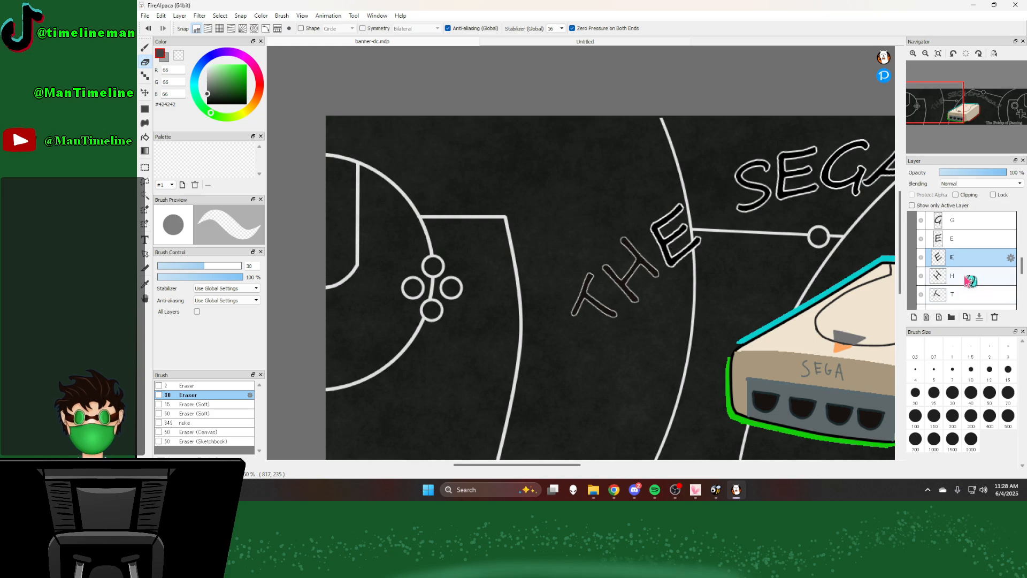
double_click(950, 276)
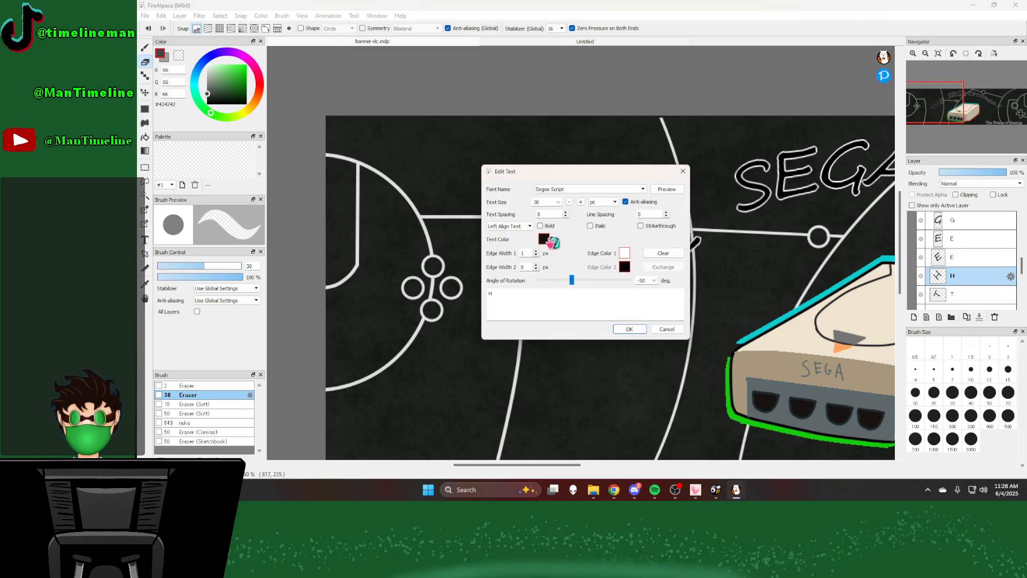
left_click(546, 241)
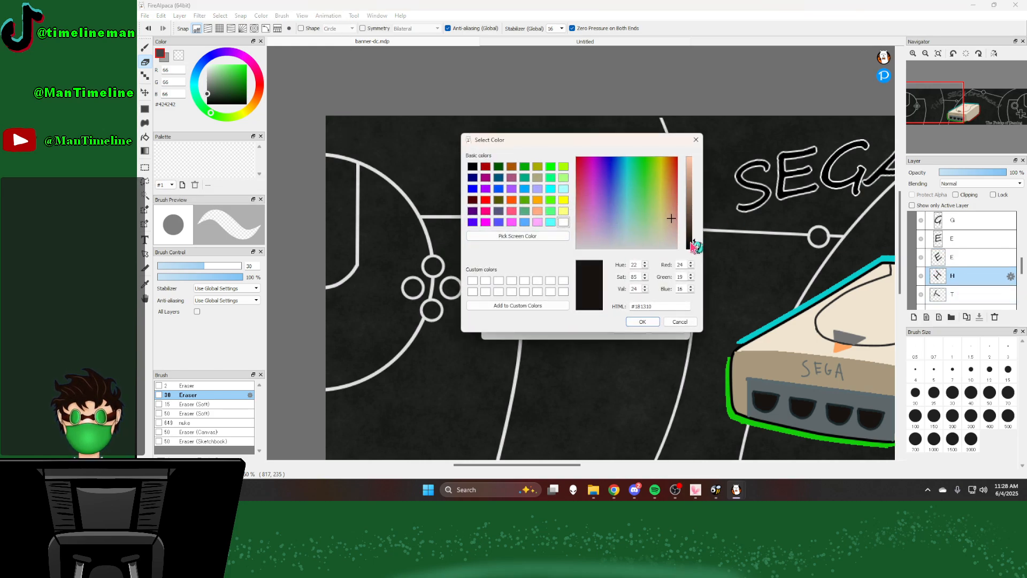
left_click_drag(694, 246, 694, 253)
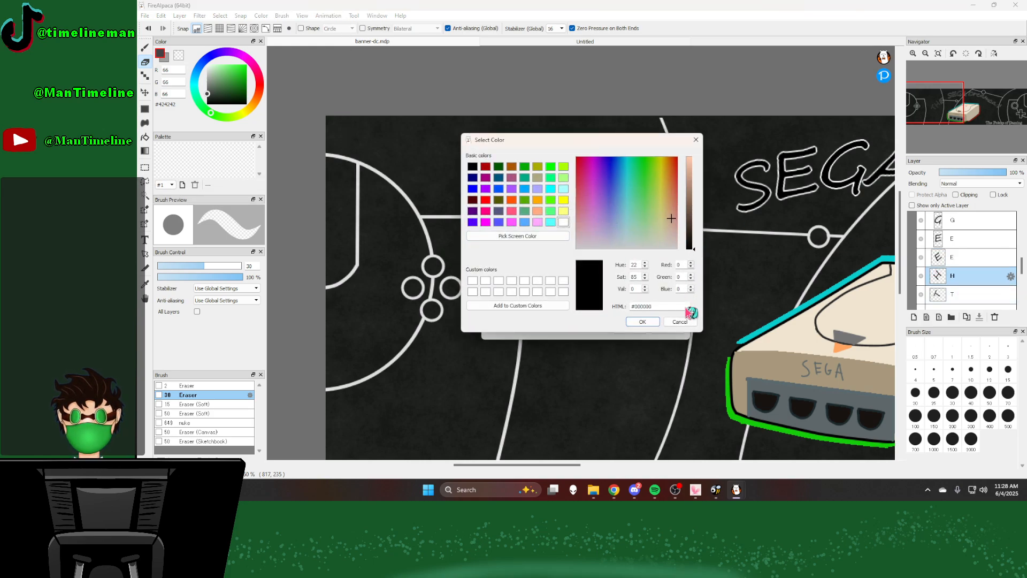
left_click(642, 323)
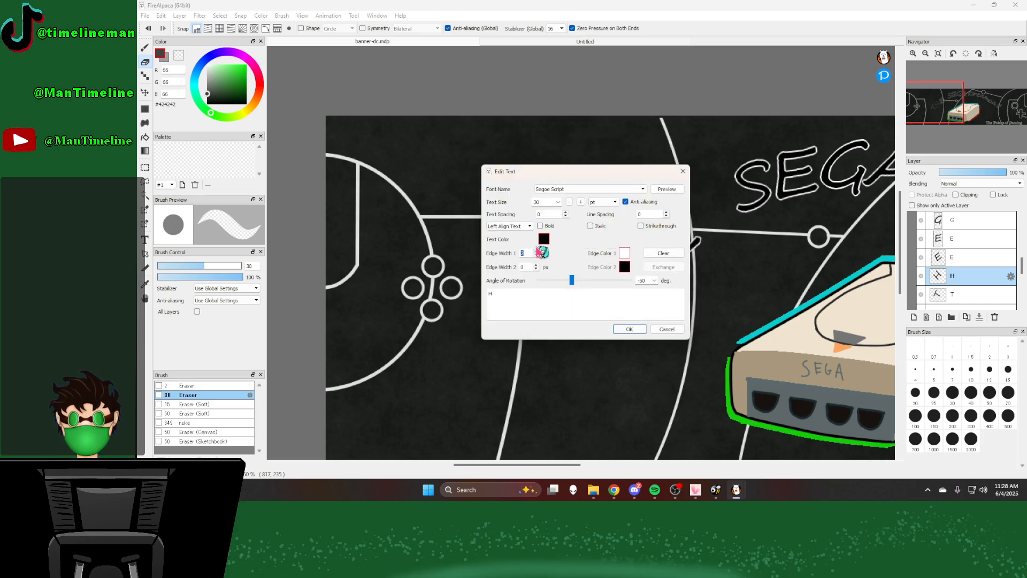
left_click(630, 326)
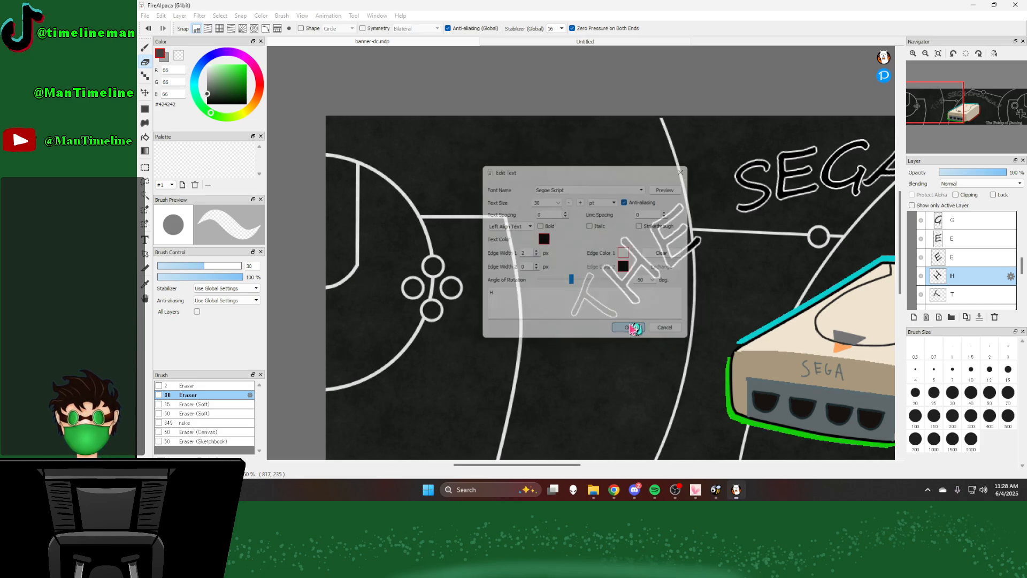
Step: Set the letter T of "THE" to black with a first edge width of 2 px
double_click(964, 294)
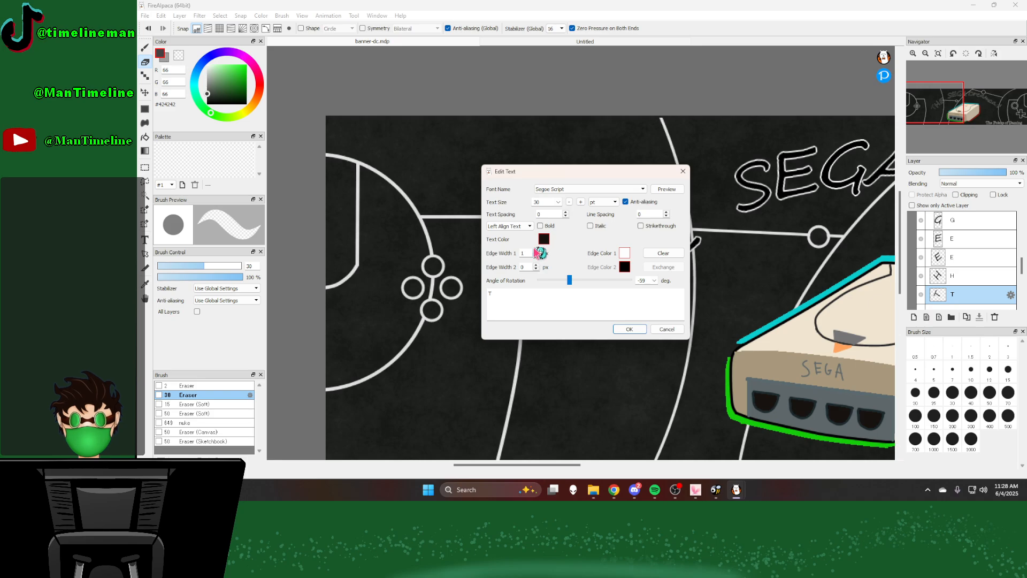
left_click(543, 239)
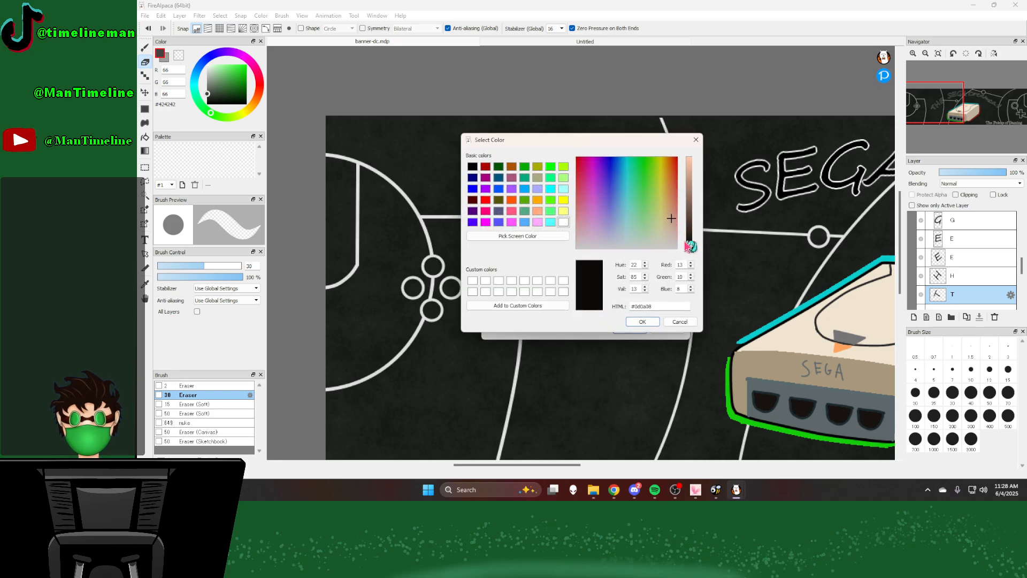
left_click(644, 322)
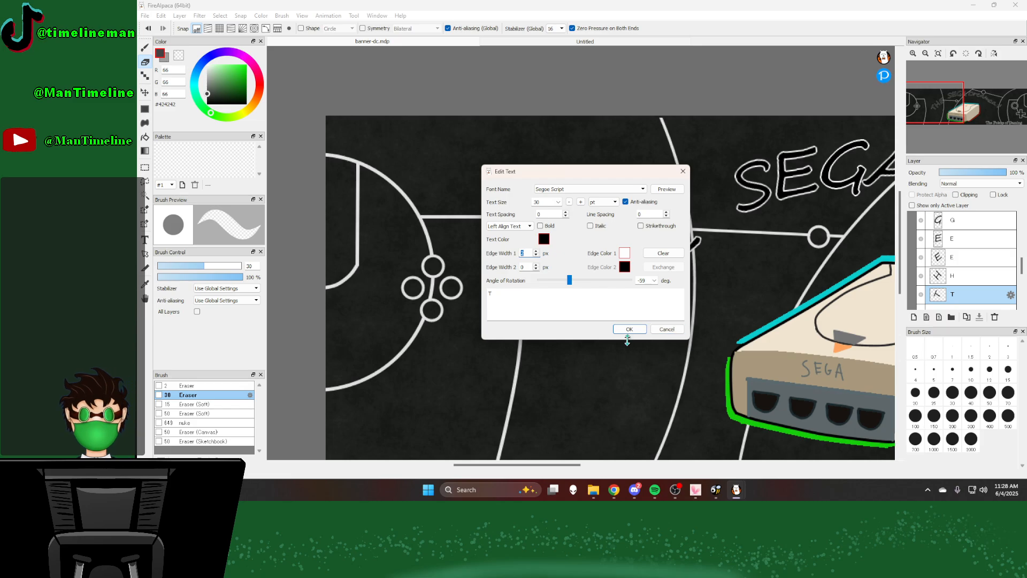
left_click(641, 329)
Step: Inspect the text color and edge settings of a lowercase letter near the end of "Dreamcast"
scroll(560, 315, "down", 4)
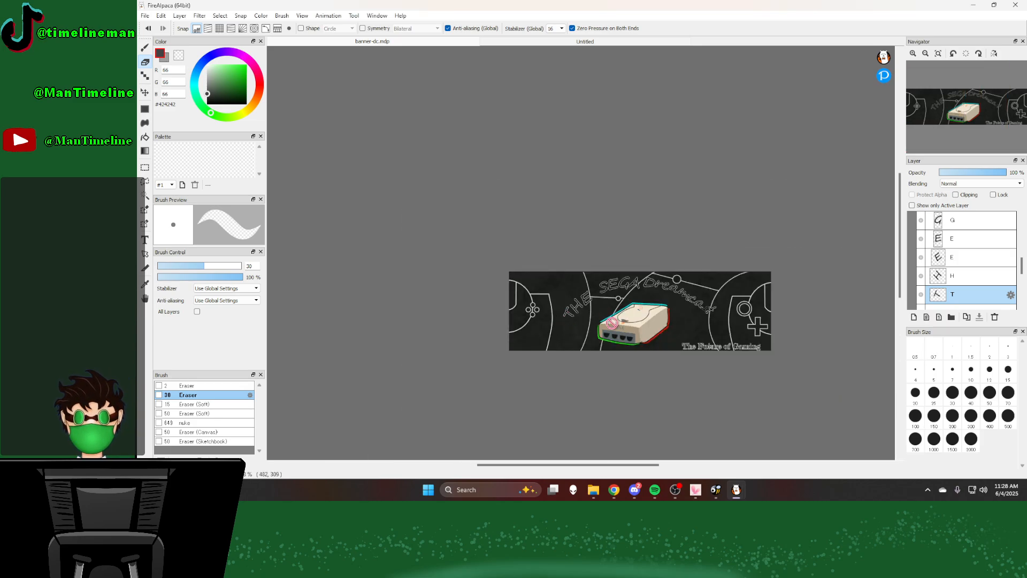
scroll(667, 332, "up", 2)
scroll(686, 336, "up", 1)
scroll(972, 272, "down", 2)
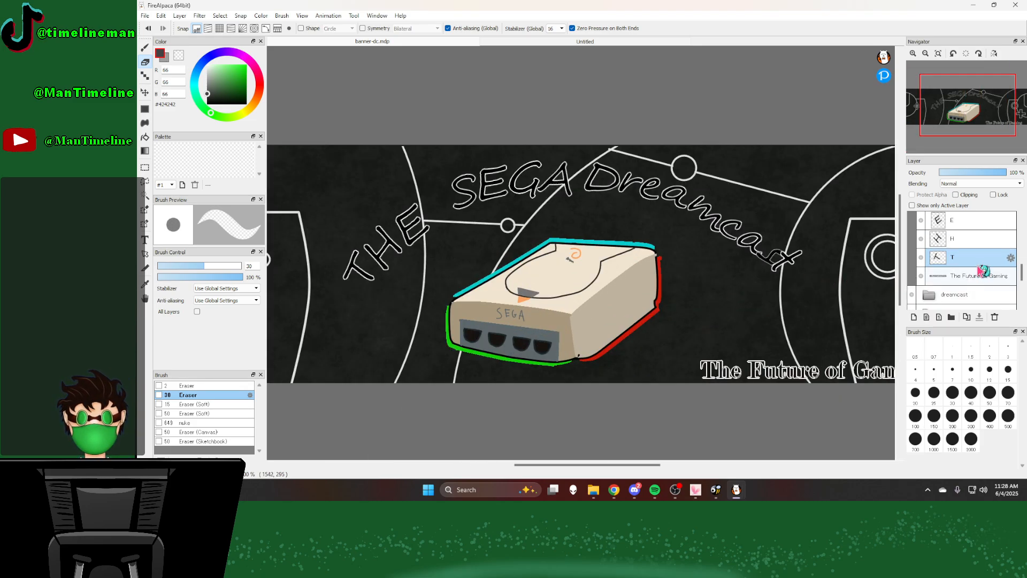
scroll(983, 269, "up", 3)
scroll(984, 267, "up", 5)
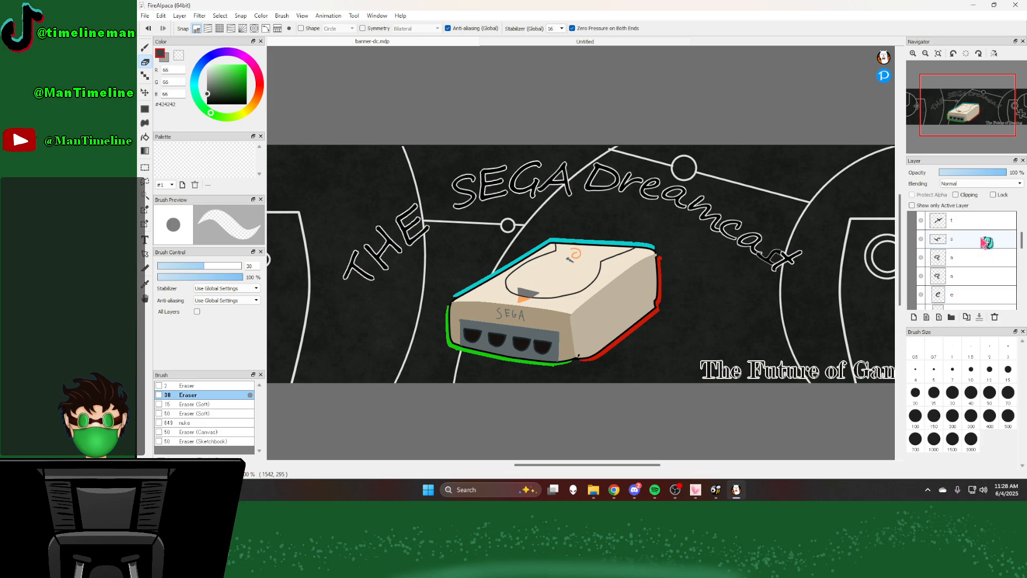
double_click(986, 244)
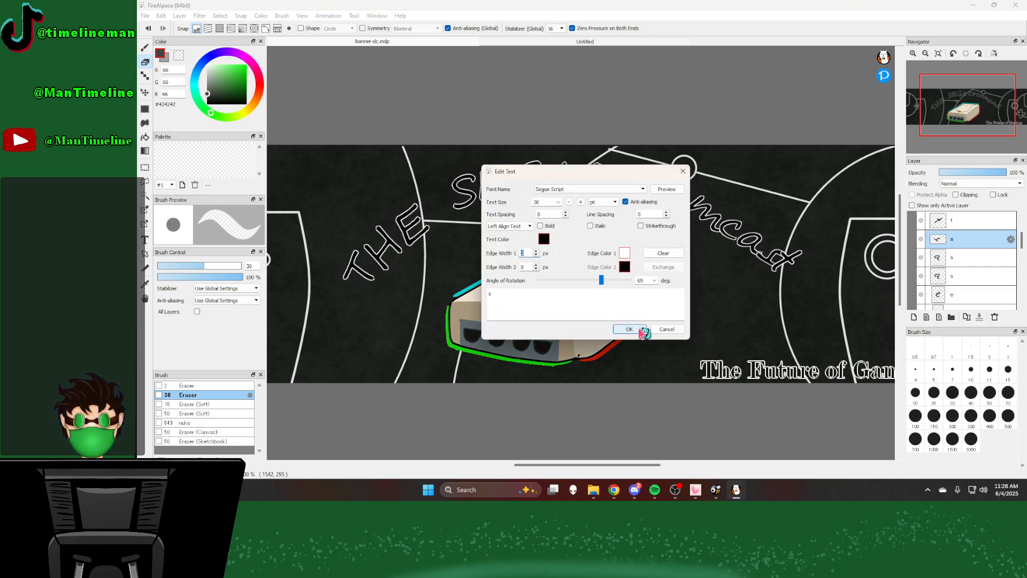
left_click(544, 238)
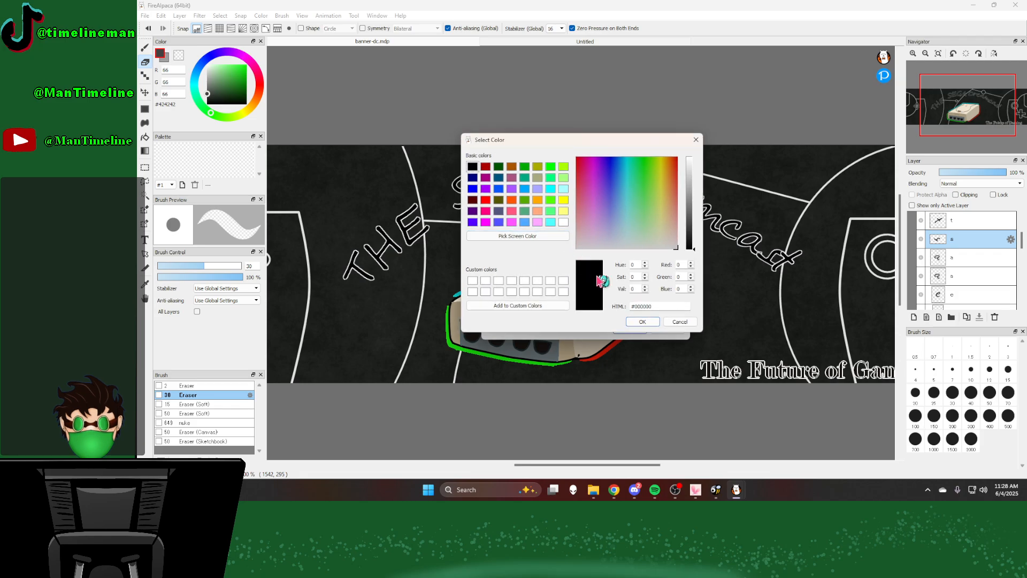
left_click(644, 325)
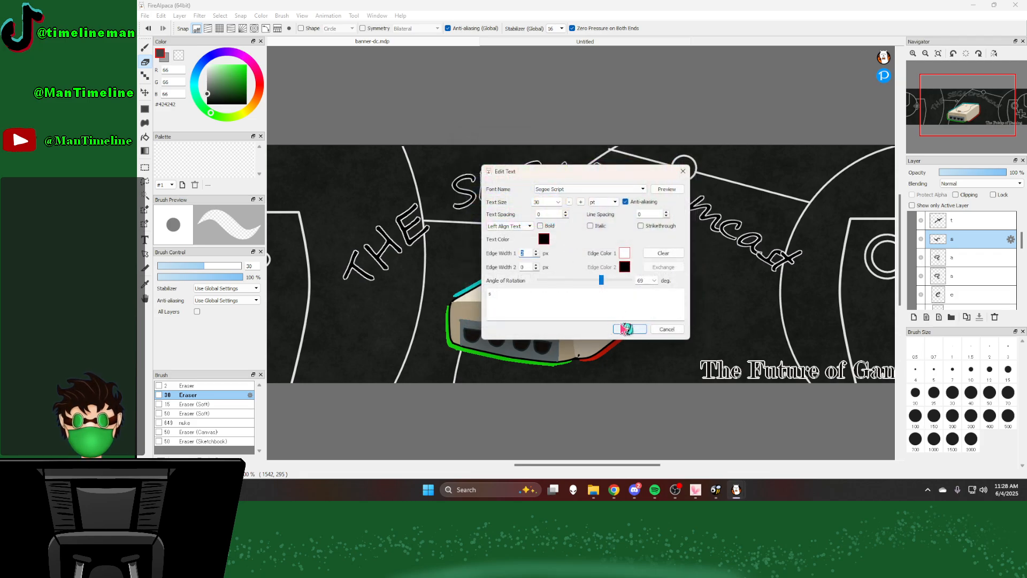
left_click(625, 330)
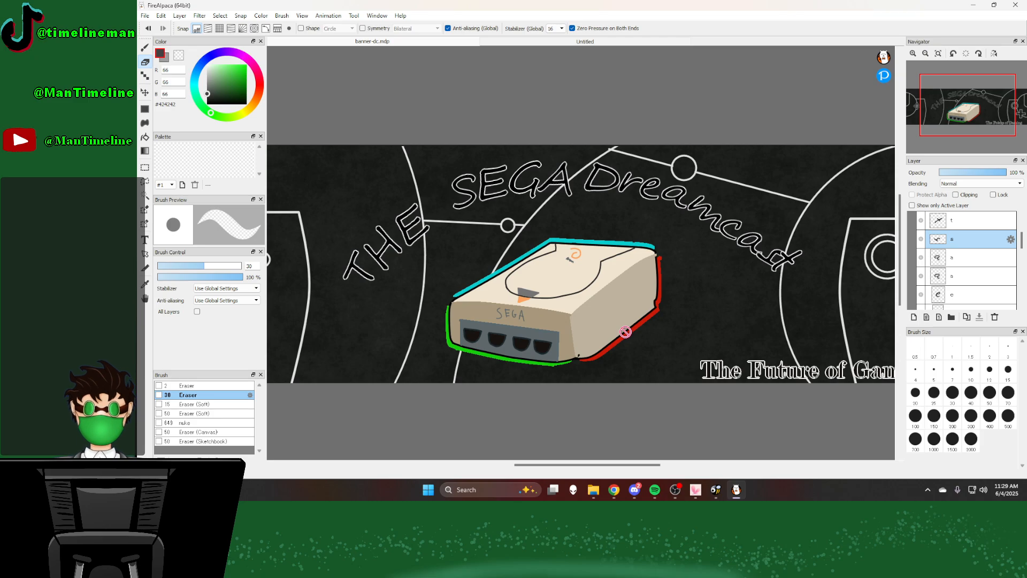
Step: Set the text size of the "The Future of Gaming" tagline to 14 pt
scroll(615, 214, "down", 3)
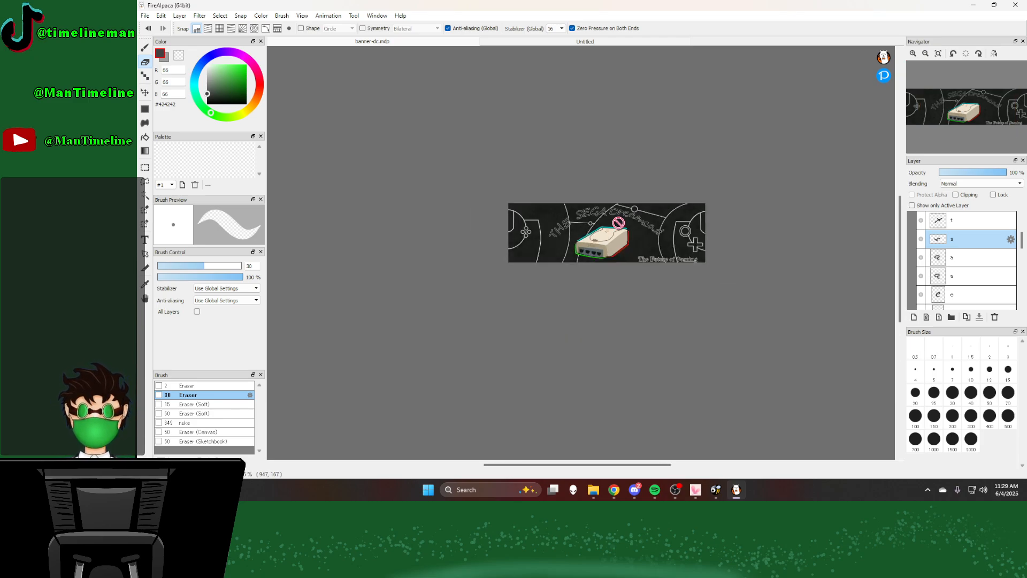
scroll(637, 230, "up", 1)
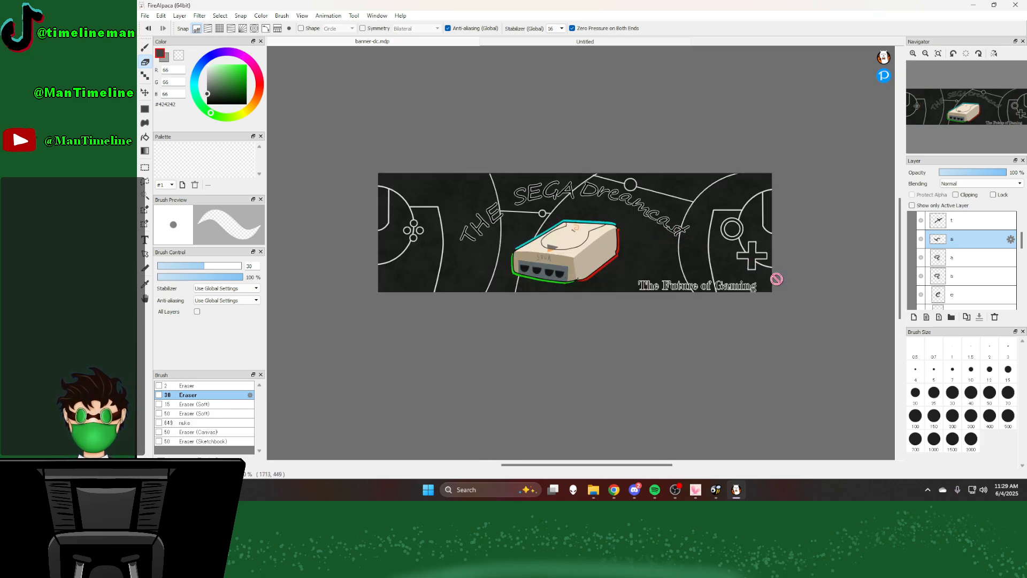
scroll(990, 281, "down", 5)
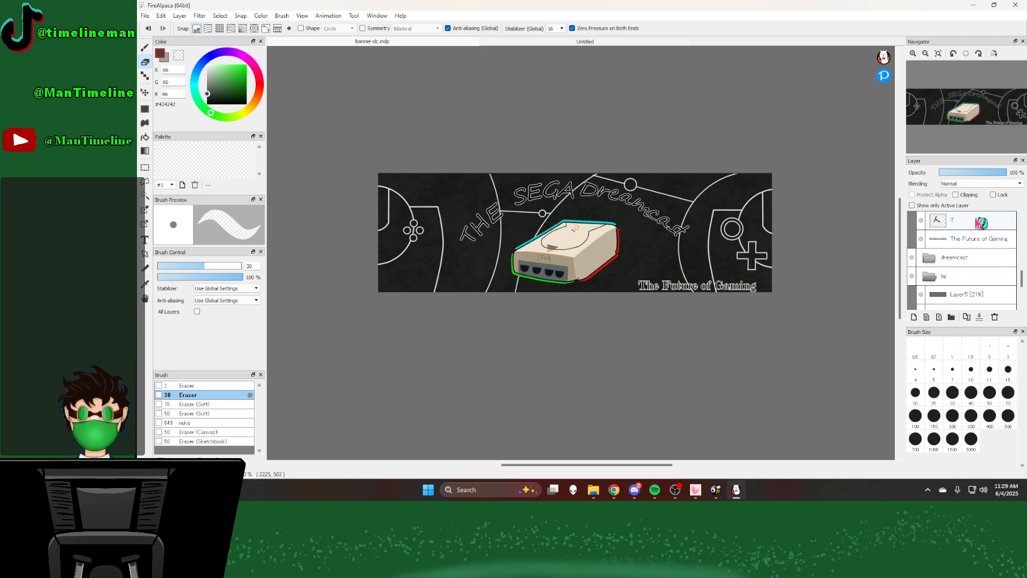
double_click(983, 239)
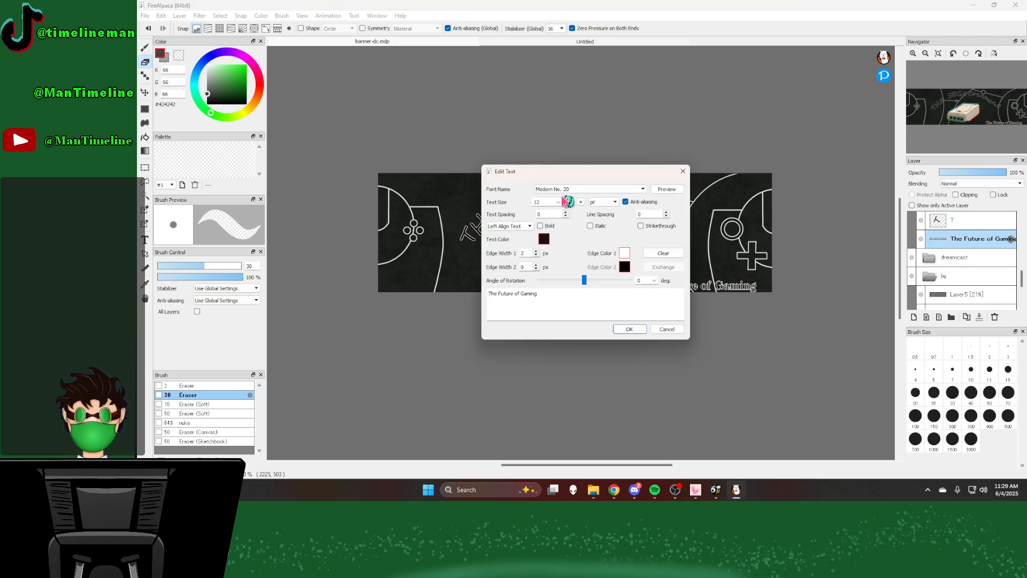
left_click(558, 202)
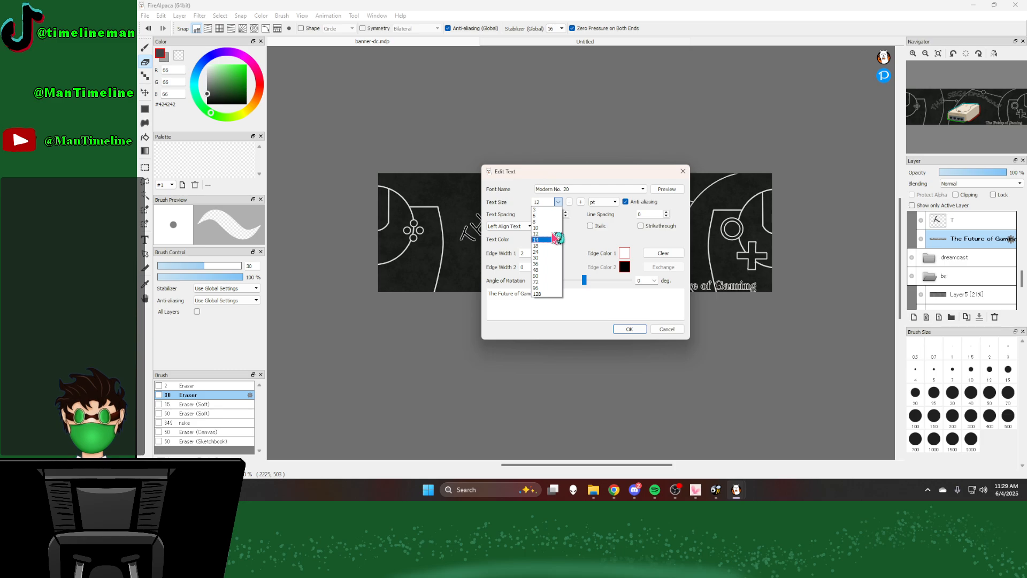
left_click(555, 237)
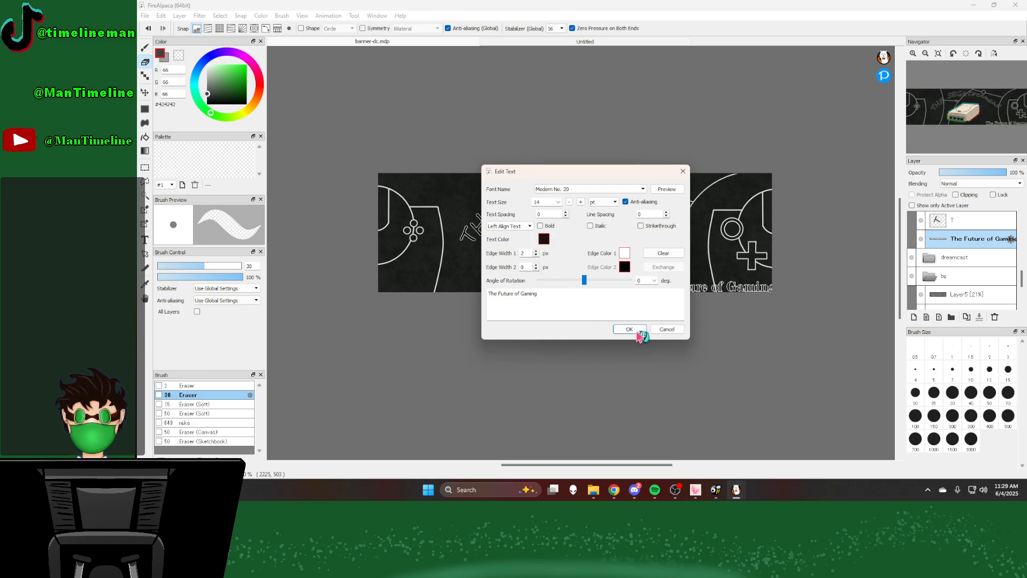
left_click(630, 329)
Step: Move the "The Future of Gaming" tagline up and left so it fits fully inside the banner's lower-right corner
scroll(591, 271, "up", 2)
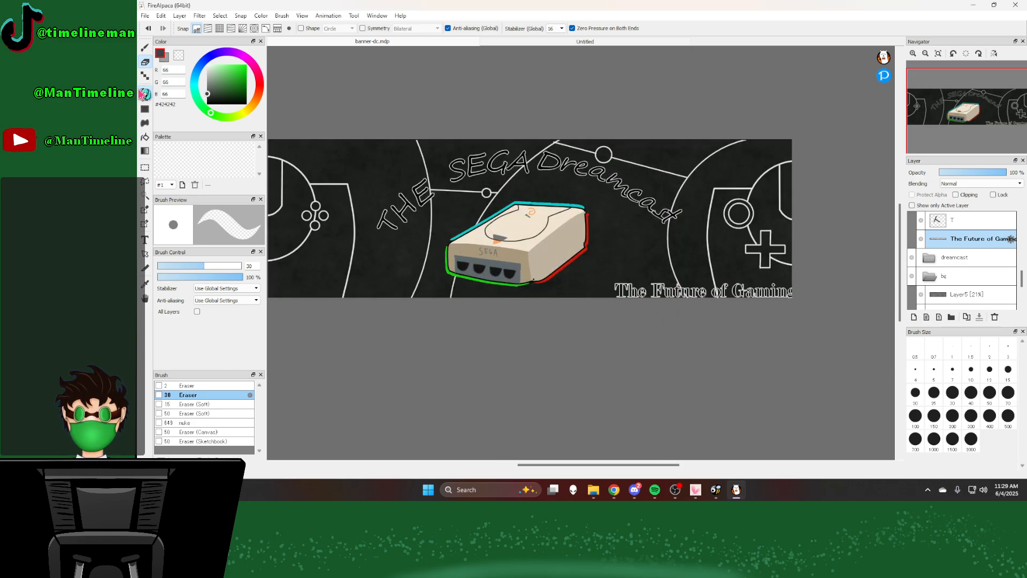
left_click(144, 93)
scroll(658, 284, "up", 2)
mouse_move(744, 298)
left_mouse_down()
mouse_move(708, 290)
mouse_move(740, 289)
left_mouse_up()
scroll(709, 291, "down", 4)
scroll(719, 291, "up", 4)
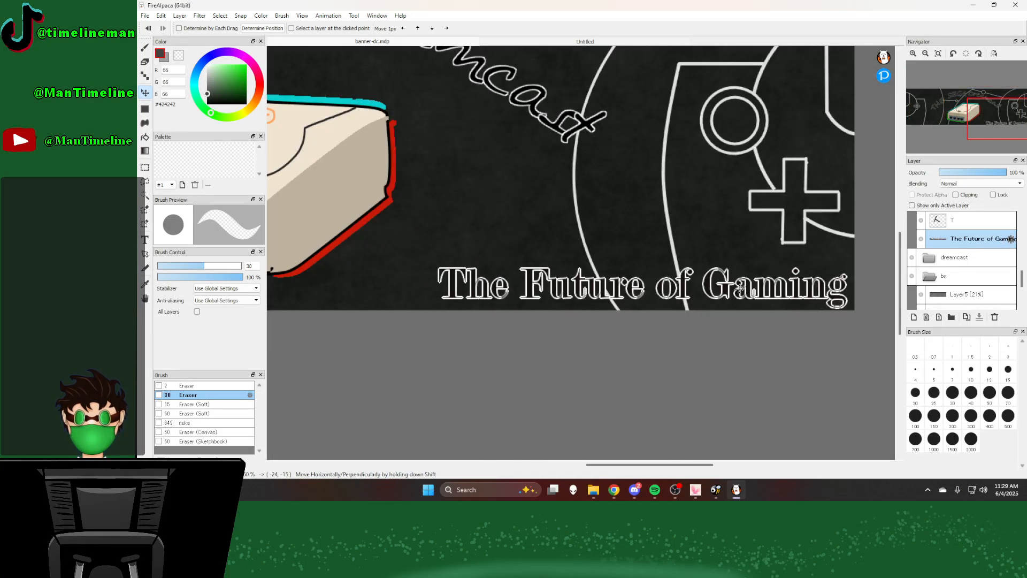
Step: Turn off anti-aliasing for the "The Future of Gaming" tagline text
scroll(731, 287, "up", 1)
double_click(971, 238)
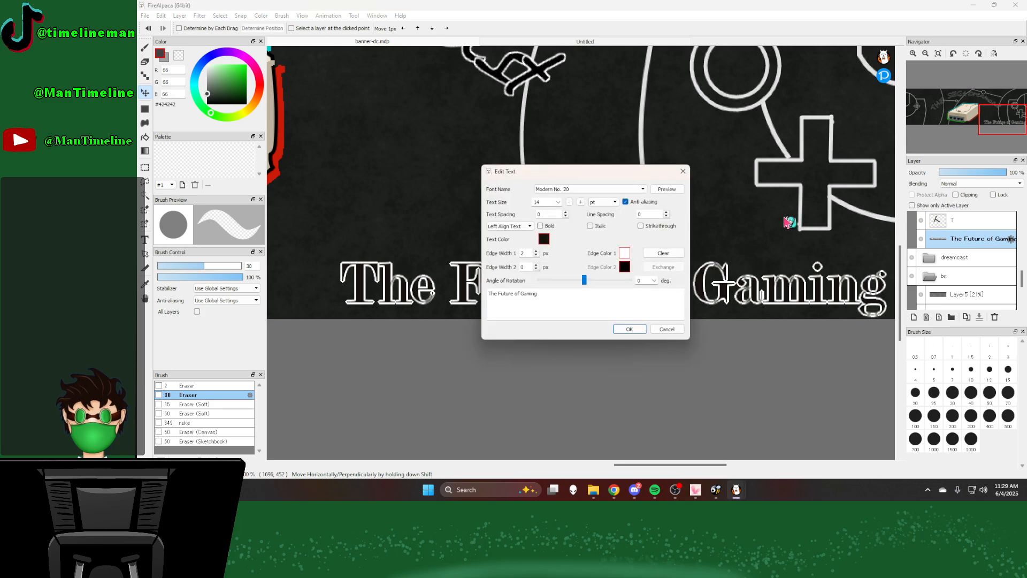
left_click(626, 202)
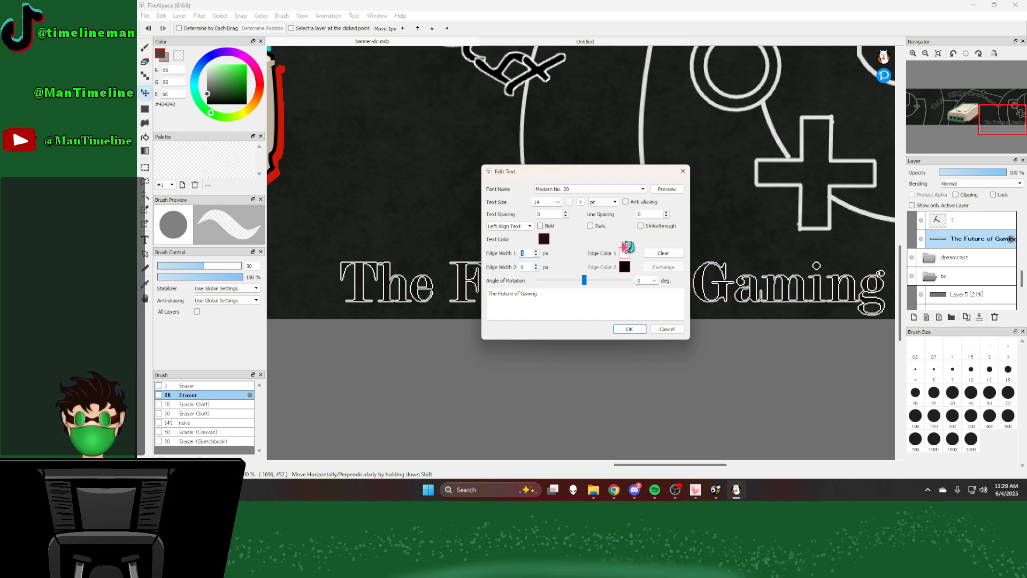
left_click(630, 330)
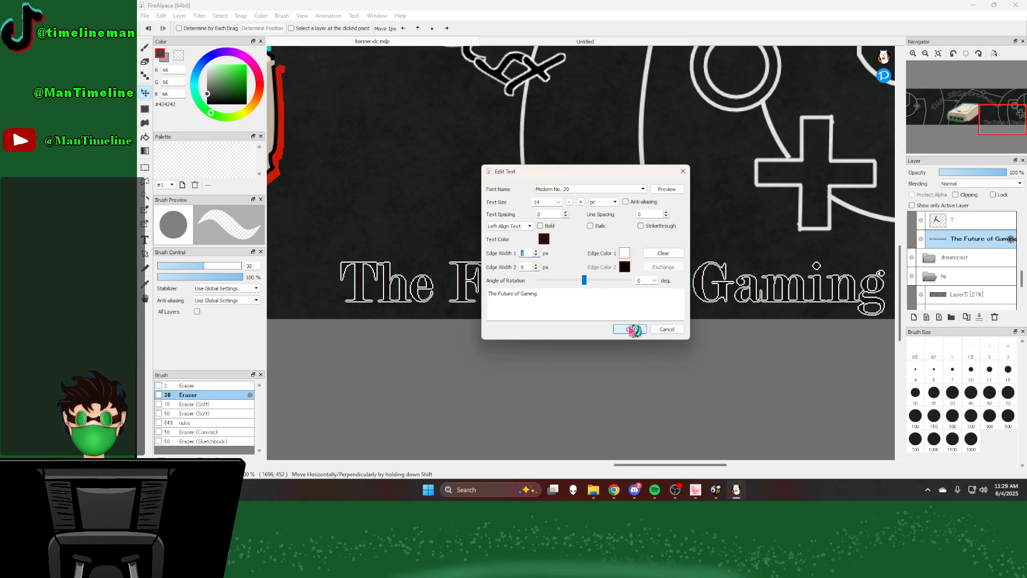
scroll(655, 275, "down", 6)
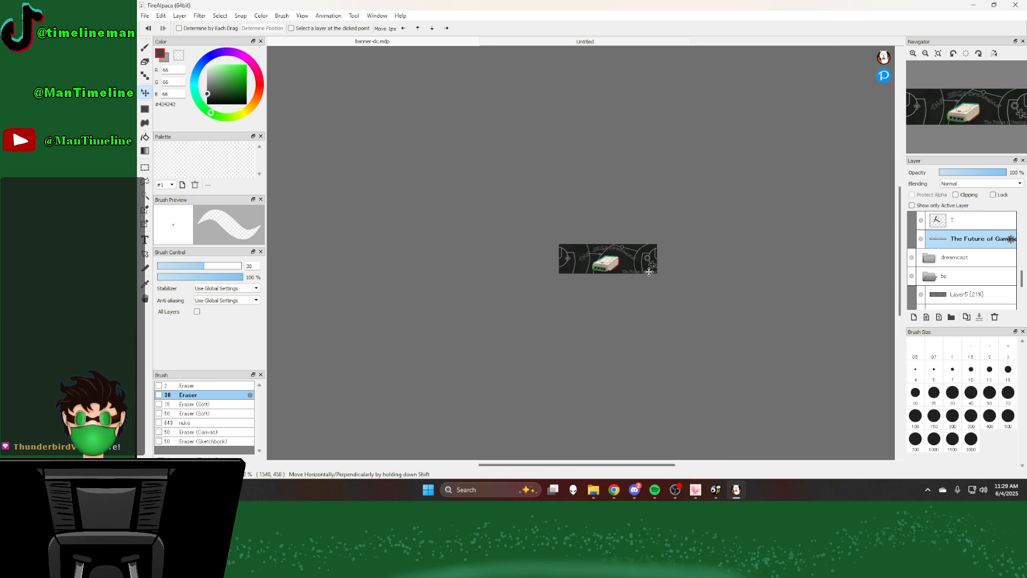
scroll(542, 239, "up", 3)
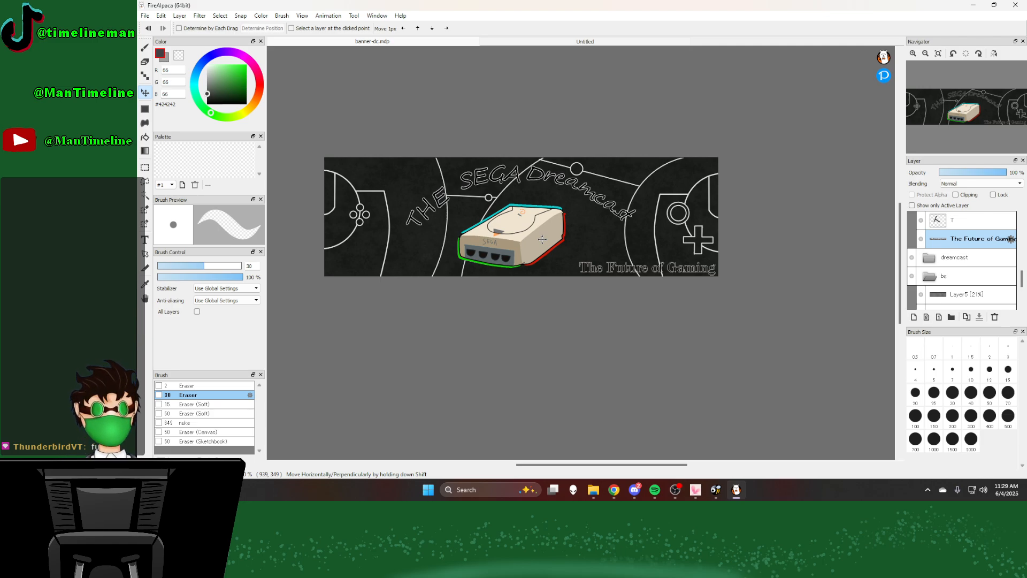
scroll(508, 196, "up", 3)
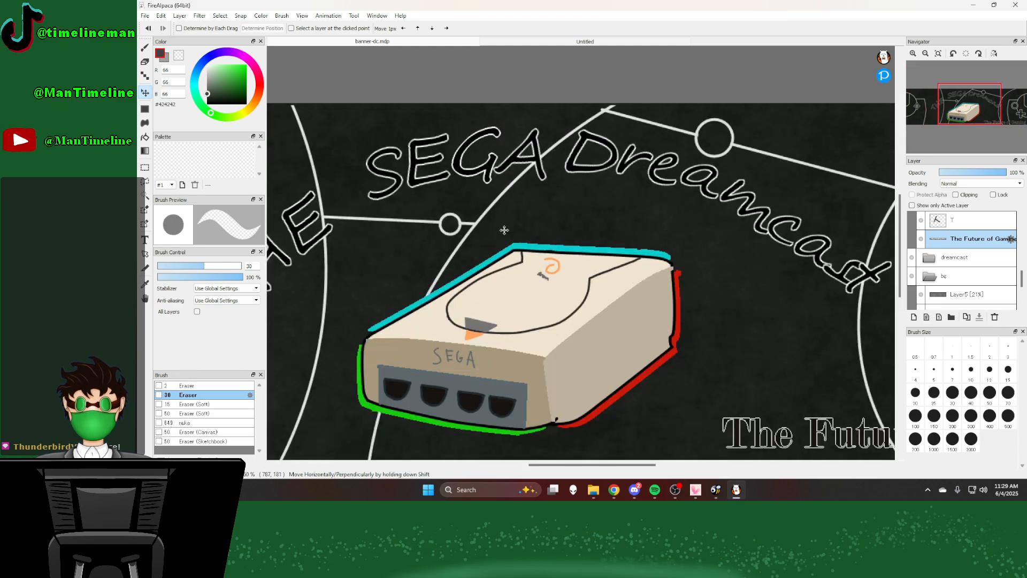
scroll(522, 326, "down", 4)
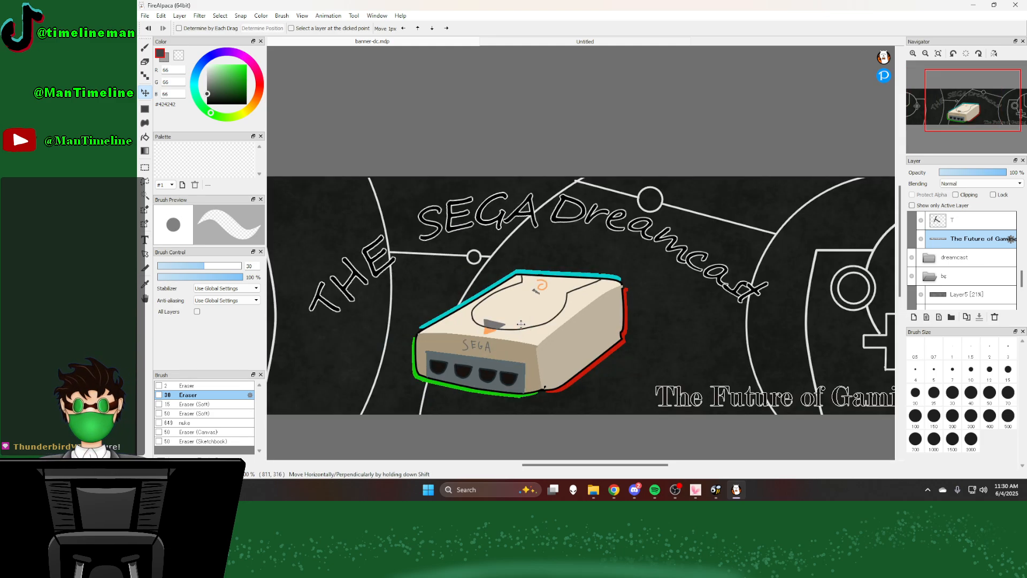
scroll(520, 324, "up", 2)
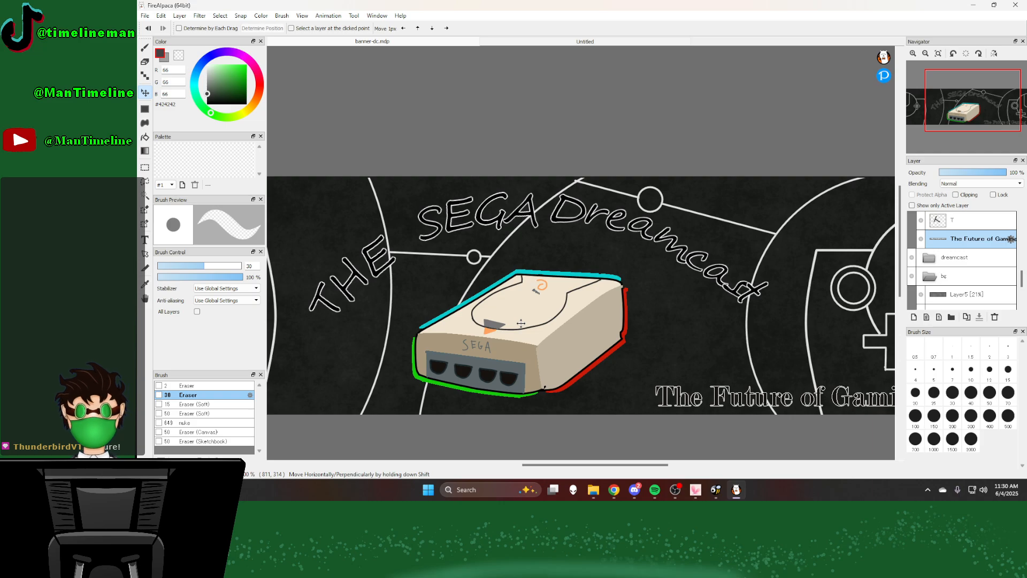
Step: Save the banner project and save a PNG copy named banner-dc in the Finished folder under Art
left_click(145, 16)
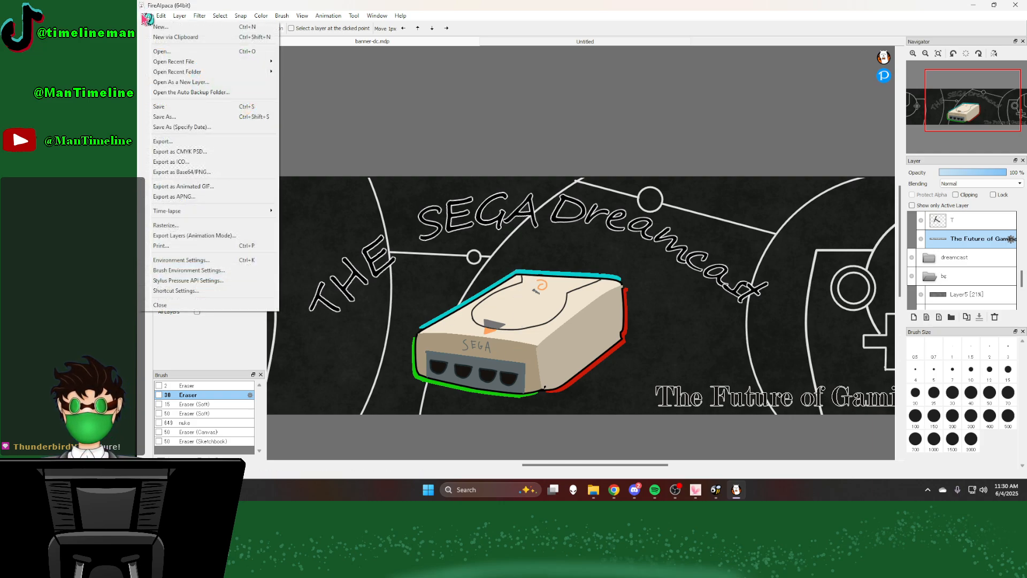
left_click(165, 107)
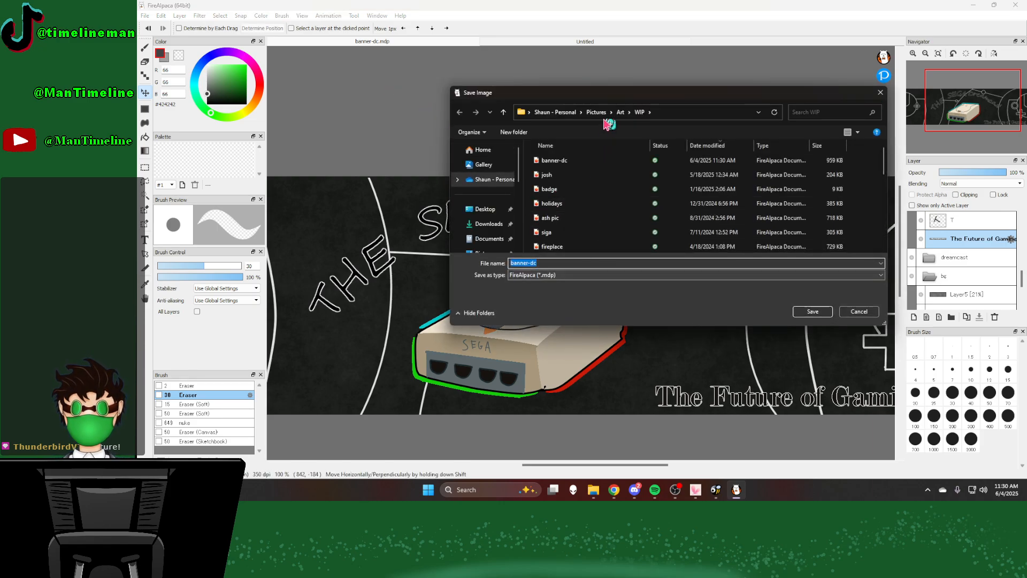
left_click(621, 113)
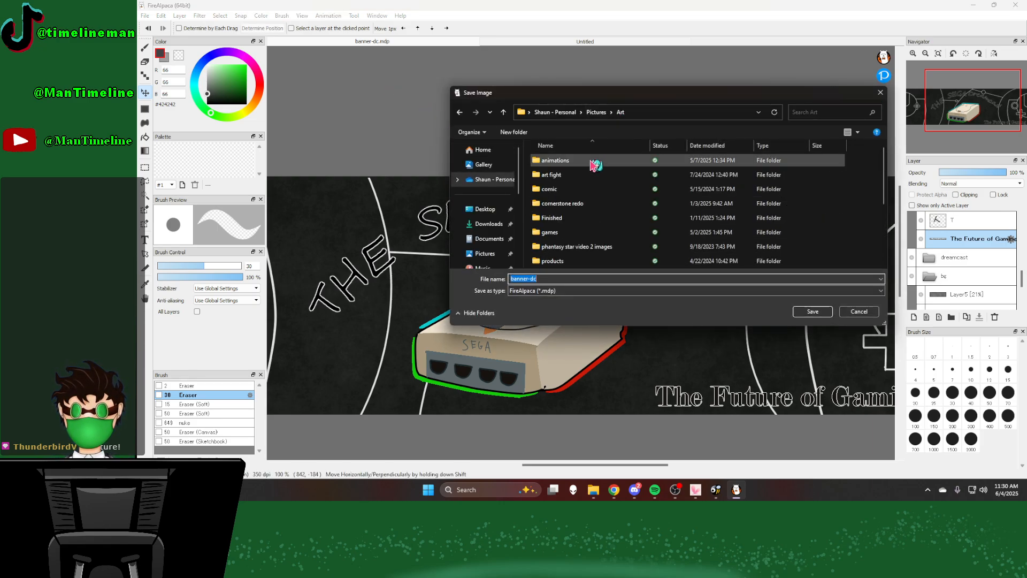
double_click(572, 217)
left_click(567, 275)
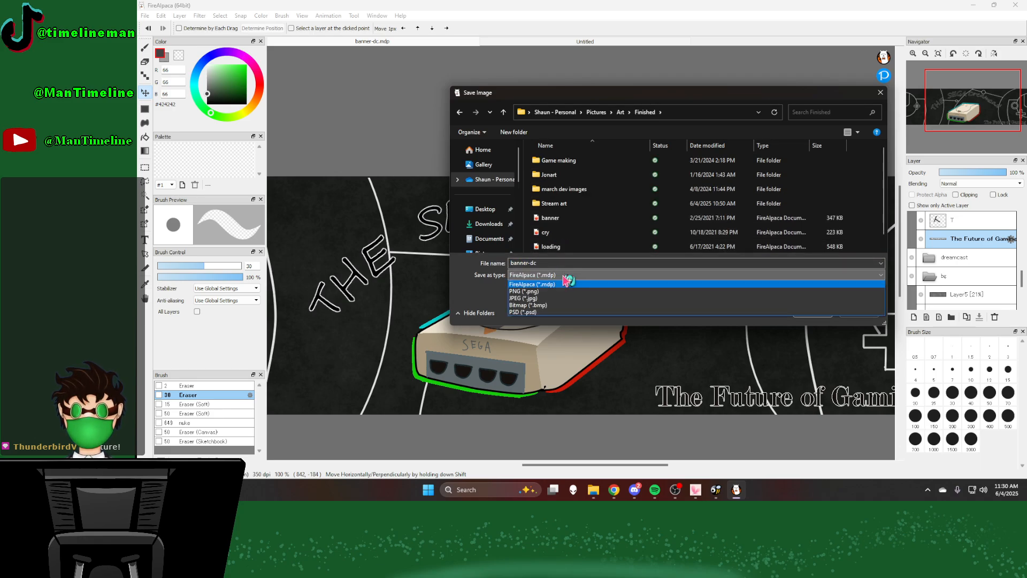
left_click(554, 290)
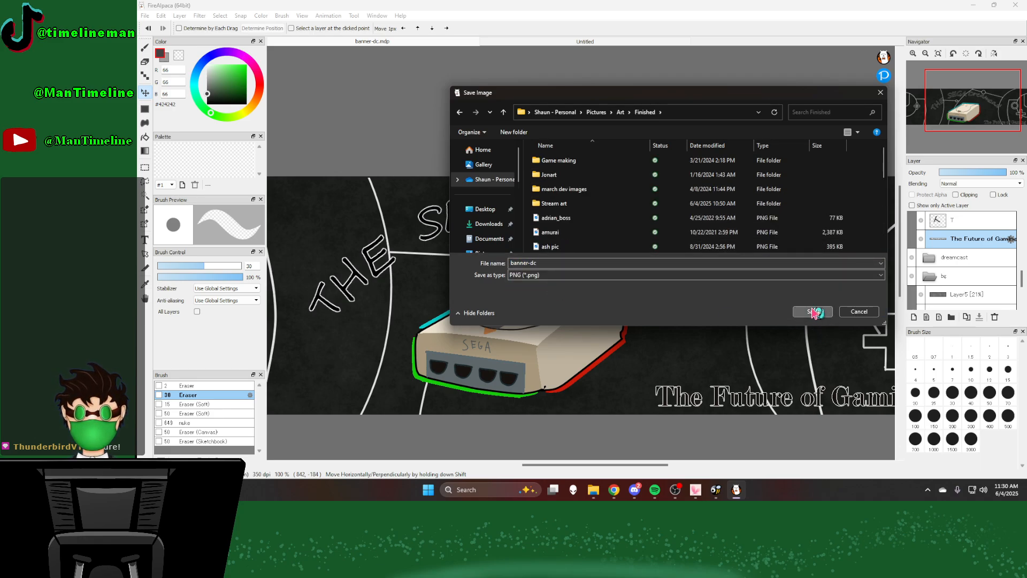
left_click(813, 314)
left_click(614, 256)
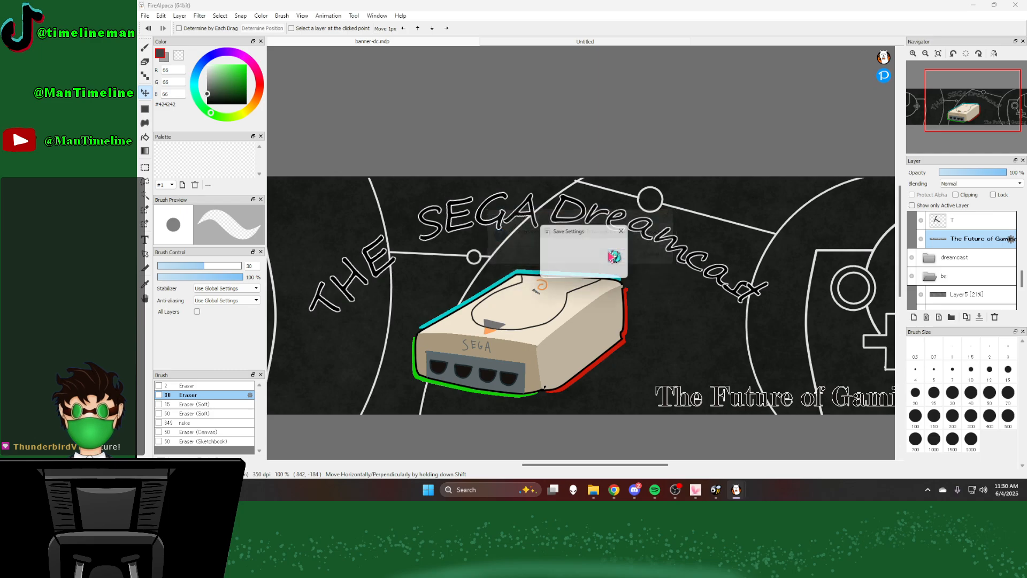
left_click(574, 269)
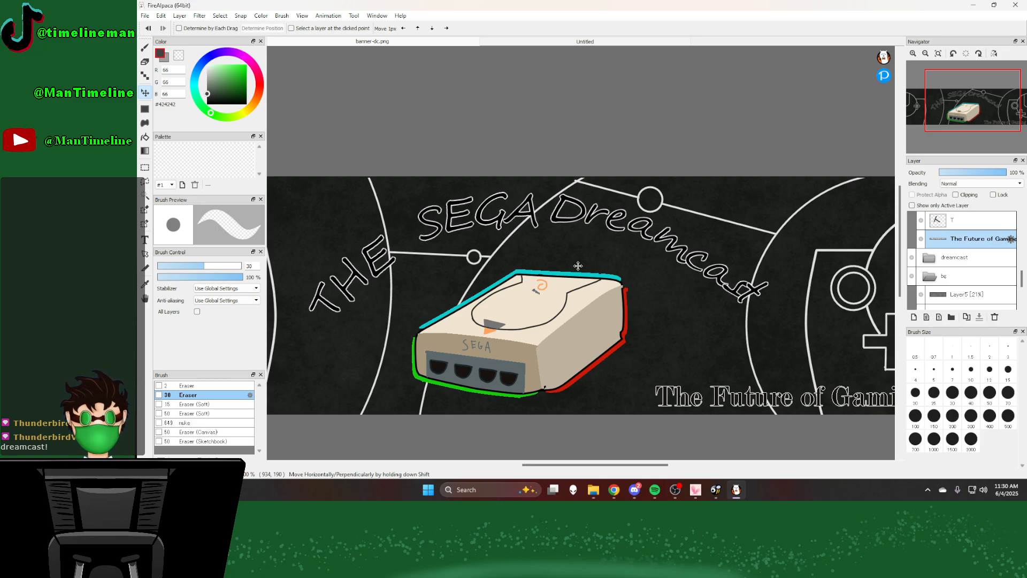
scroll(578, 266, "up", 5)
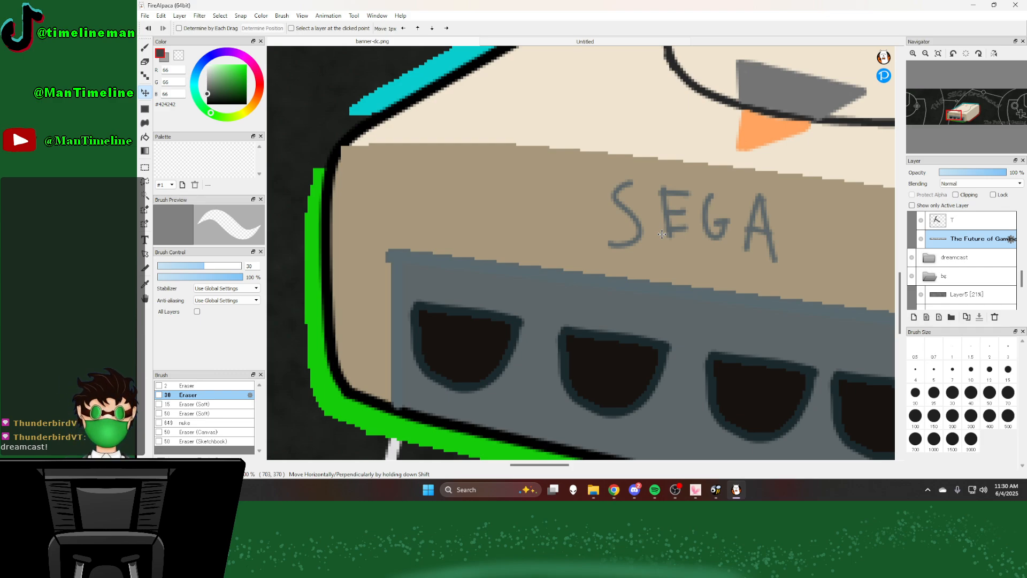
scroll(664, 161, "down", 5)
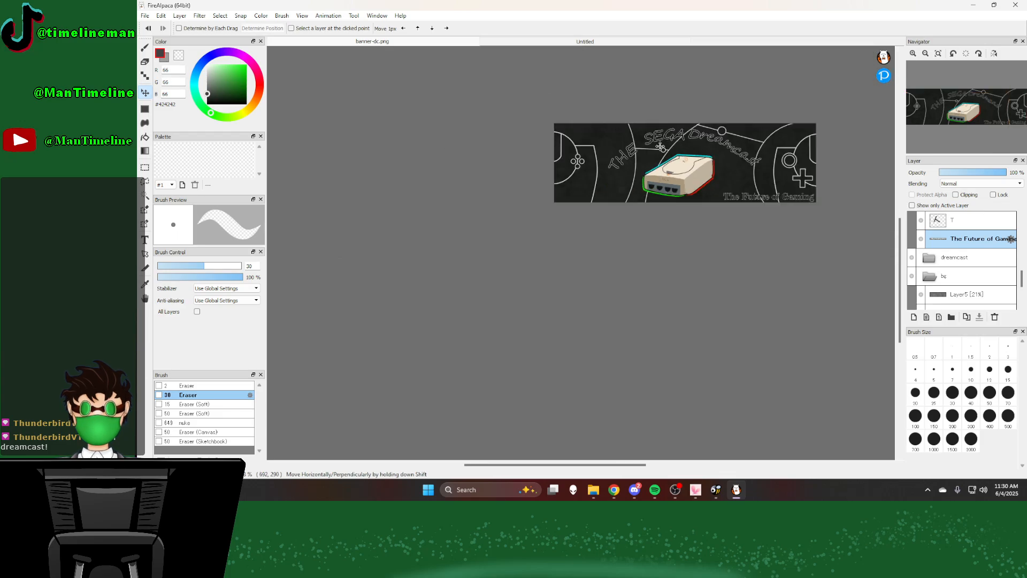
scroll(661, 148, "up", 5)
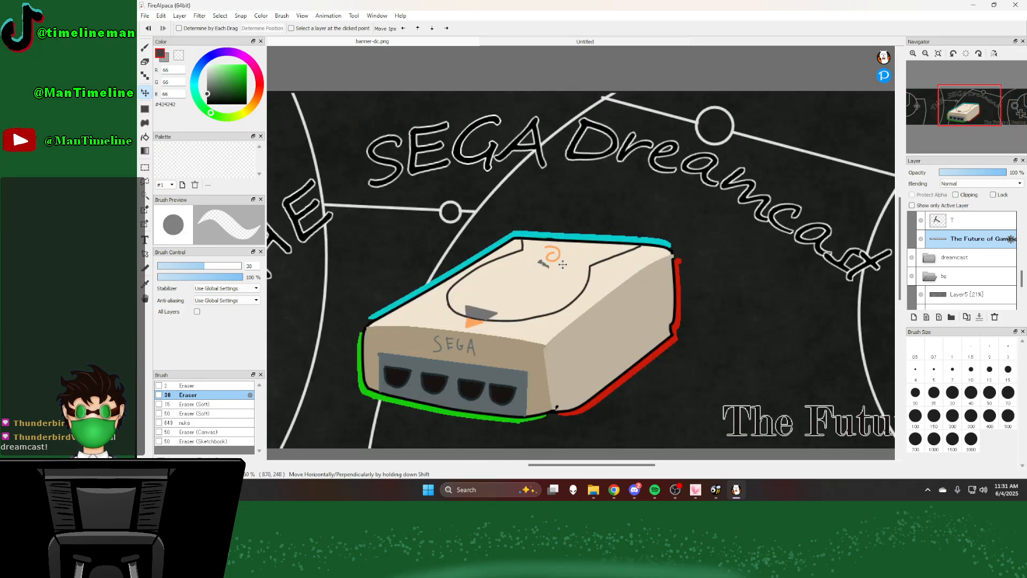
scroll(564, 126, "down", 5)
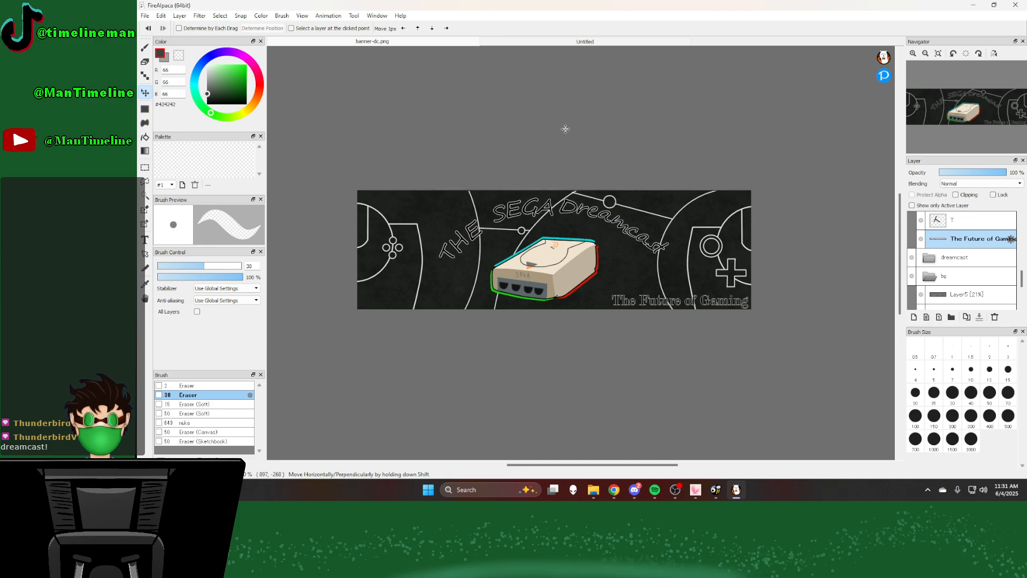
scroll(524, 293, "up", 2)
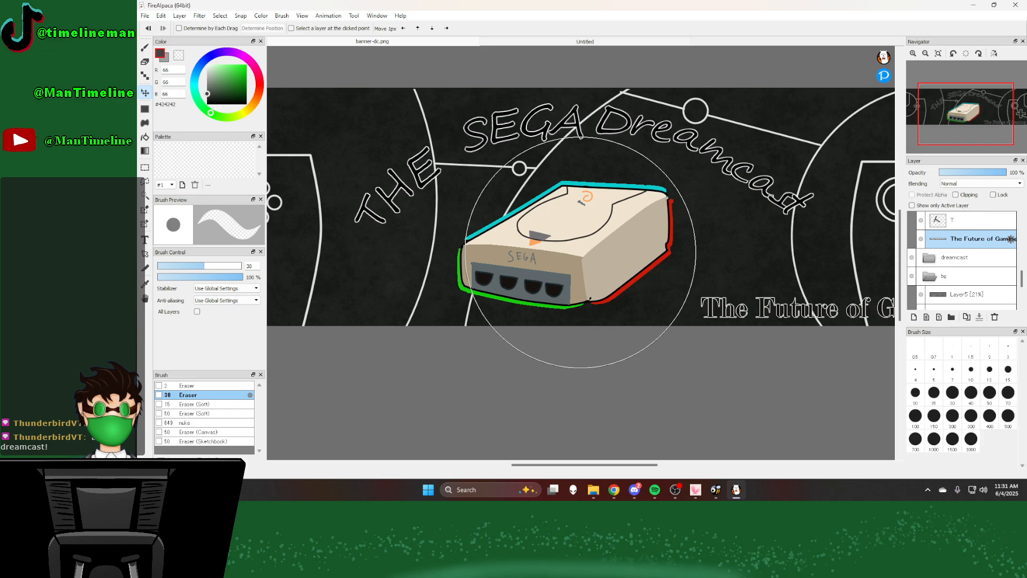
key("alt+Tab")
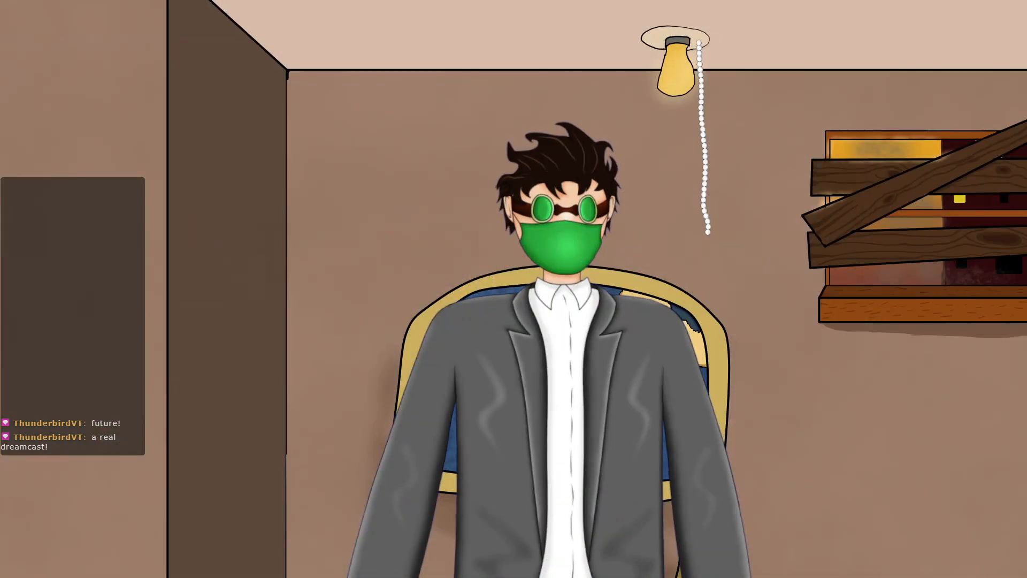
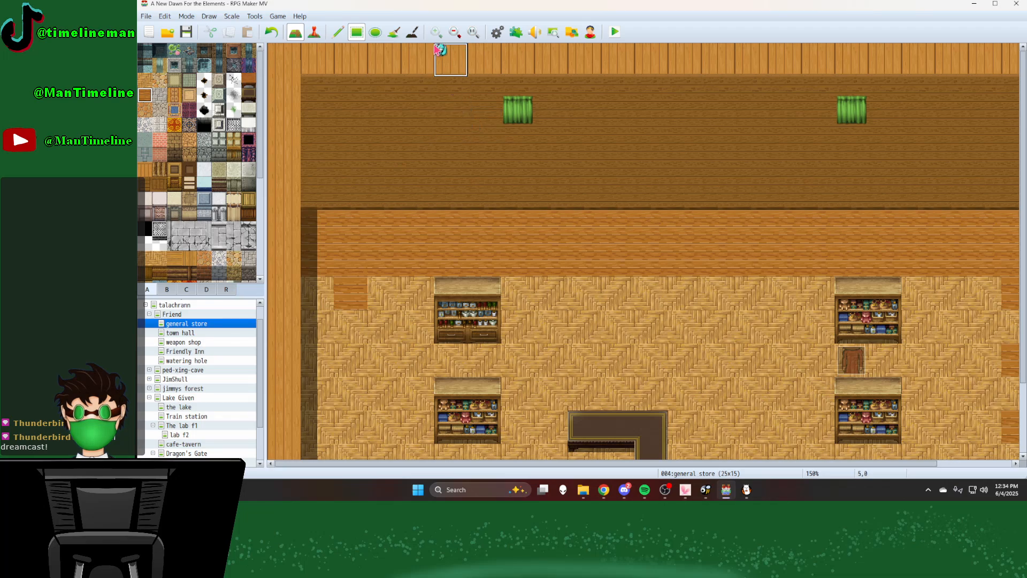
Step: Fill the floor between the shelves and across the east half of the general store map with the selected wood plank tile
left_click(455, 32)
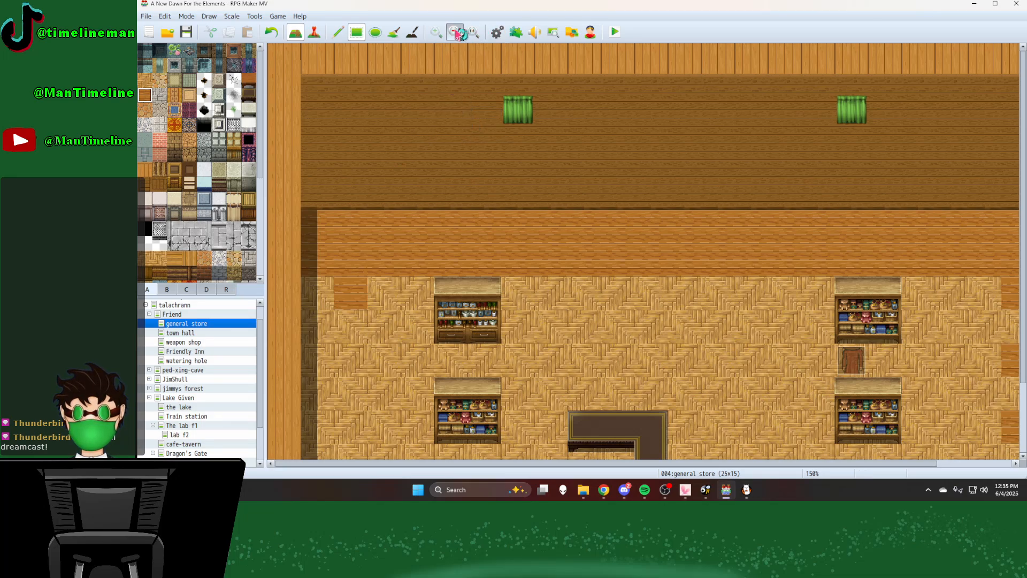
left_click(455, 32)
left_click(455, 32)
left_click_drag(458, 227, 830, 278)
left_click_drag(755, 232, 865, 272)
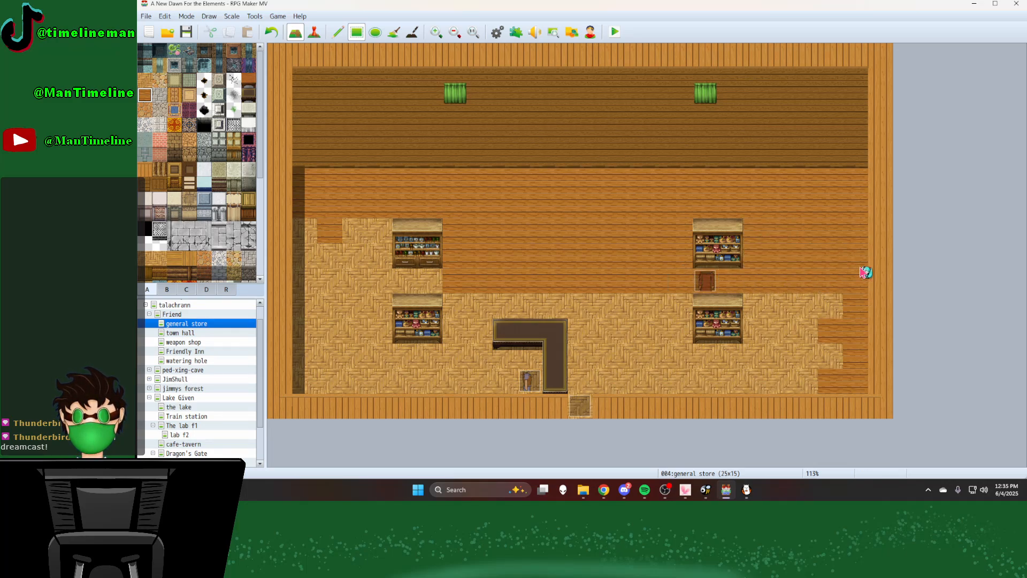
left_click_drag(754, 303, 853, 383)
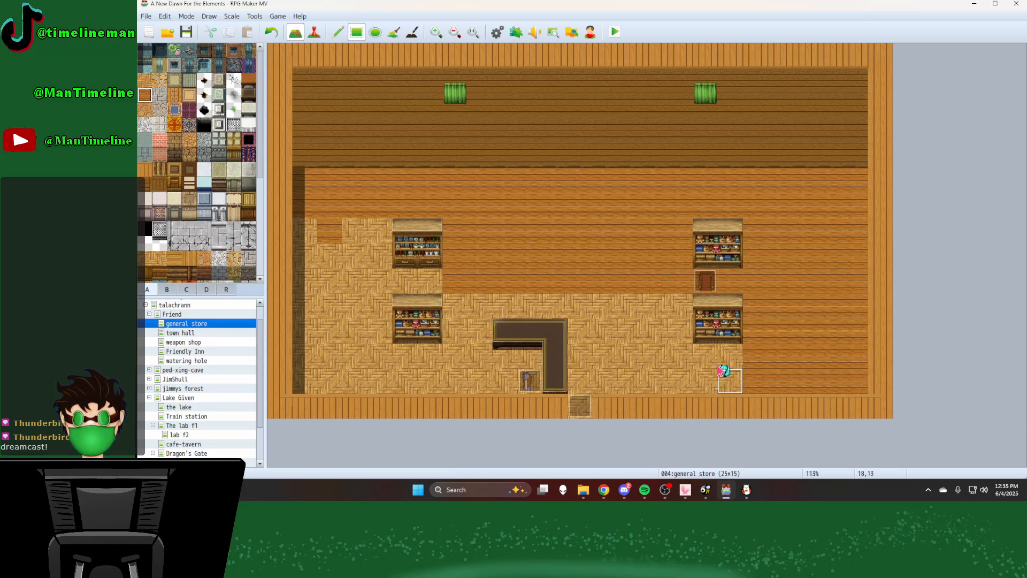
mouse_move(576, 300)
left_mouse_down()
mouse_move(639, 368)
mouse_move(719, 377)
mouse_move(682, 368)
mouse_move(680, 381)
mouse_move(704, 360)
mouse_move(736, 379)
left_mouse_up()
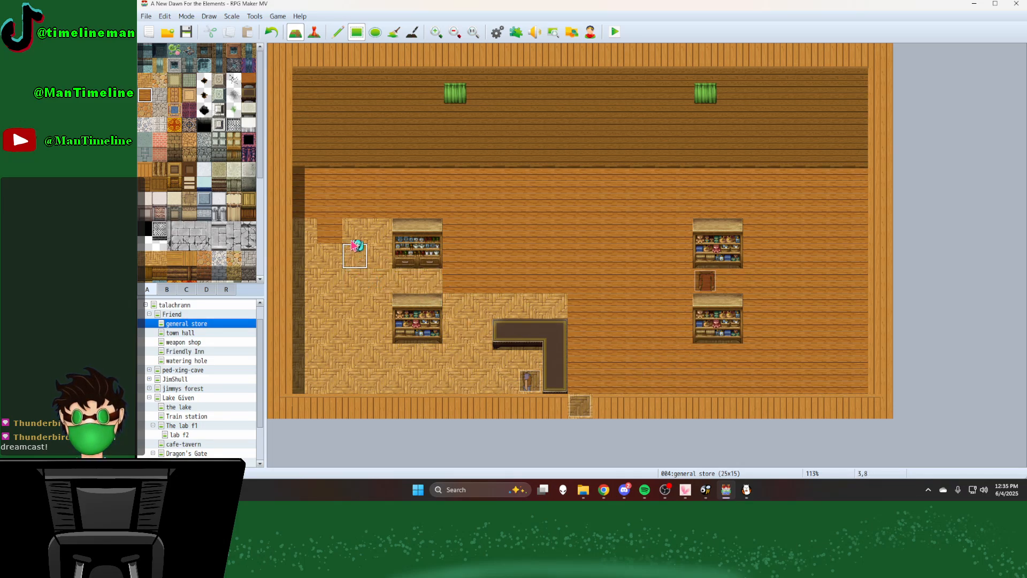
Step: Replace the remaining woven floor around the counter and along the west side of the general store with wood plank tiles
left_click_drag(355, 240, 559, 313)
left_click_drag(454, 334, 523, 383)
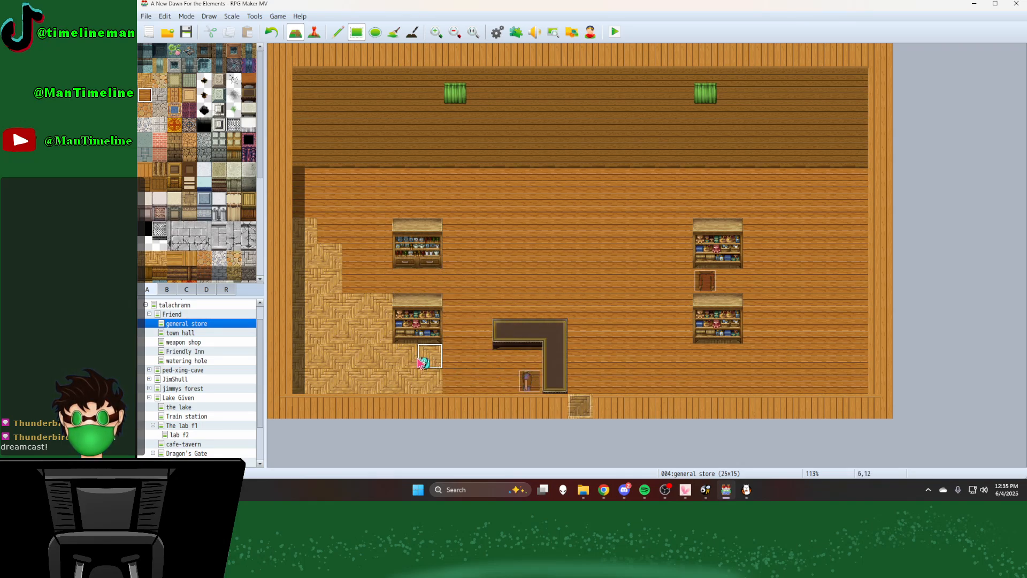
left_click_drag(378, 306, 309, 301)
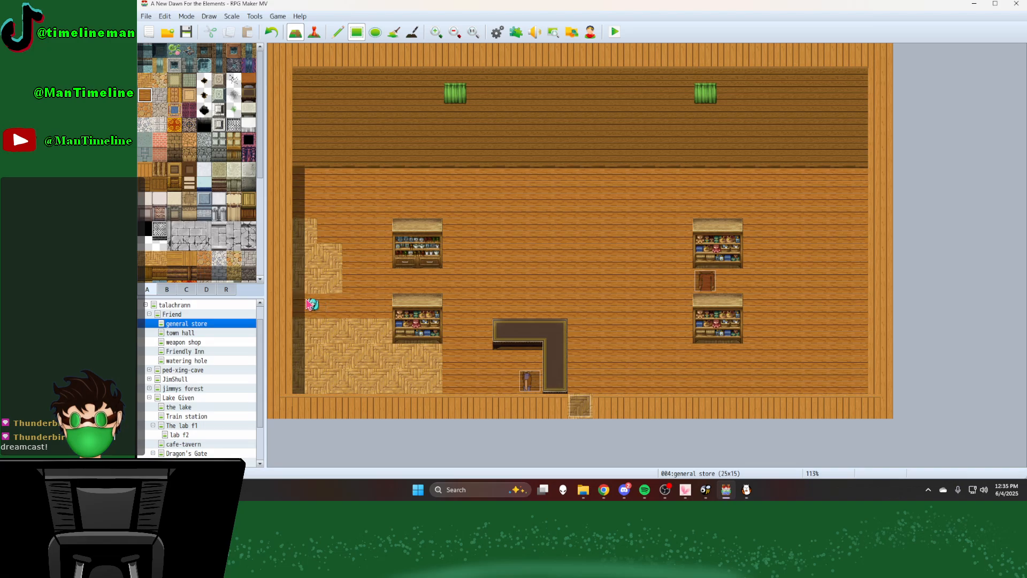
left_click_drag(301, 227, 340, 282)
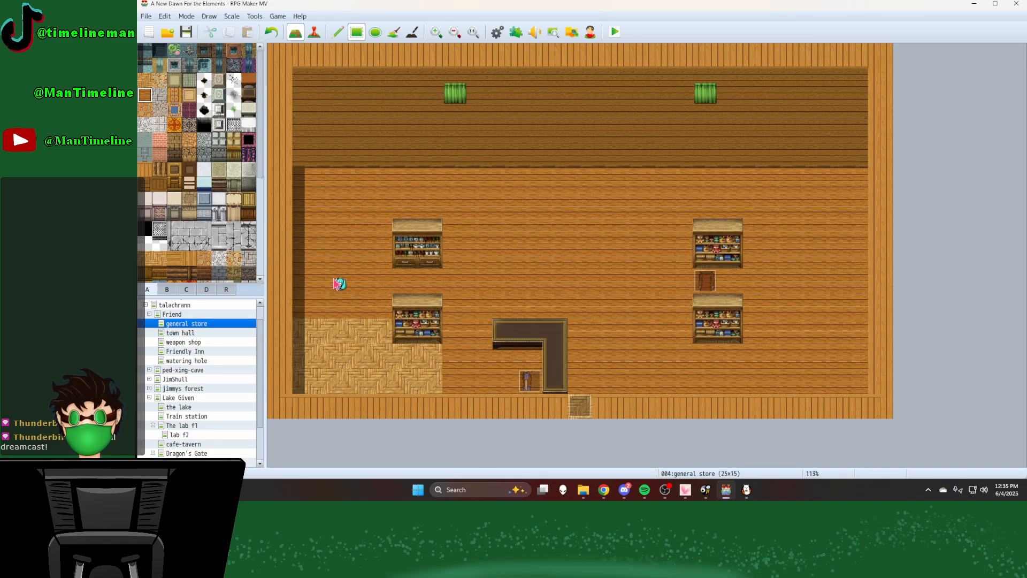
left_click_drag(308, 324, 428, 380)
left_click_drag(666, 256, 678, 335)
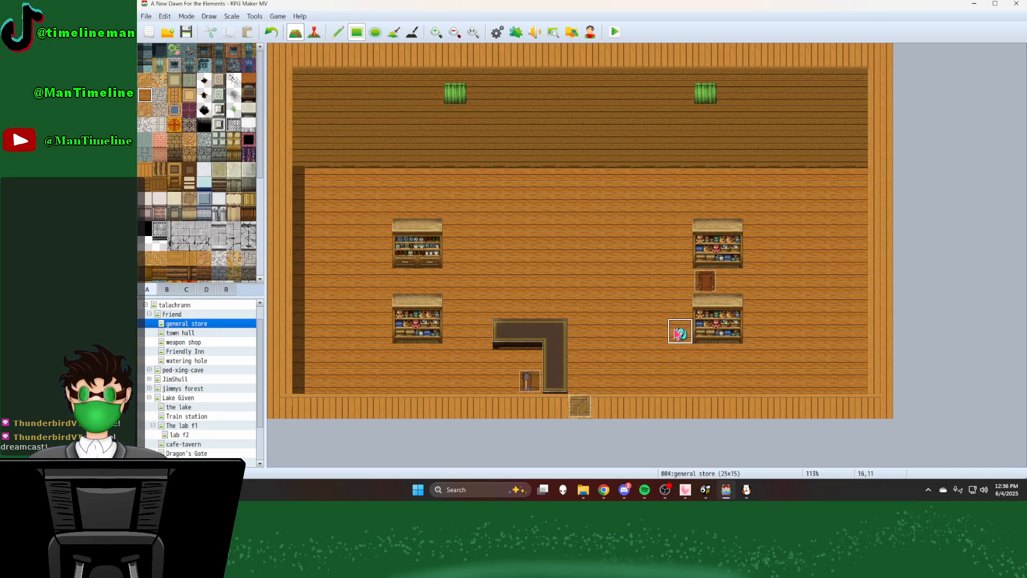
left_click_drag(678, 334, 606, 335)
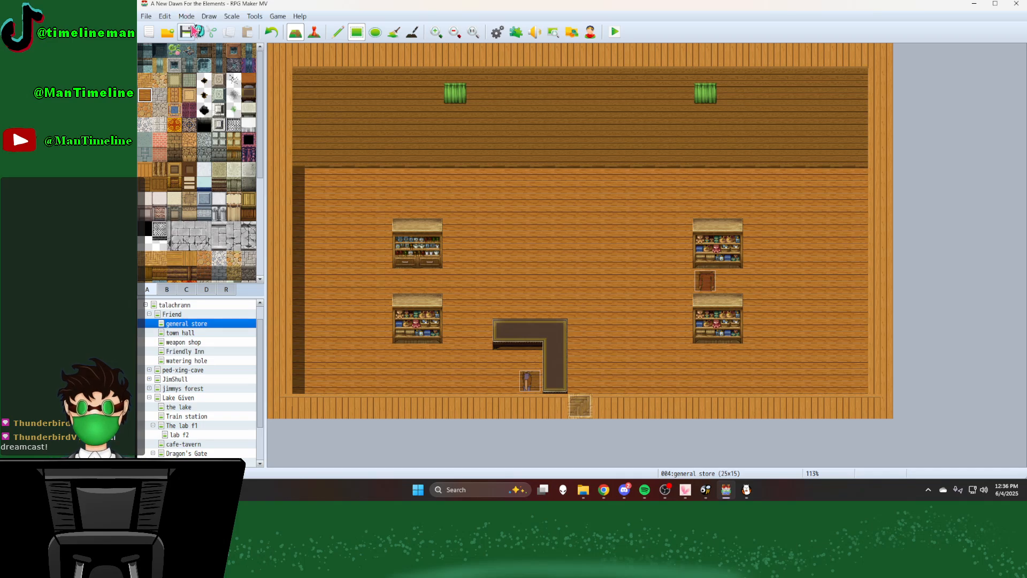
Step: Close RPG Maker MV and examine the tan cobblestone floor tiles of Inside_A2.png in FireAlpaca
left_click(1016, 4)
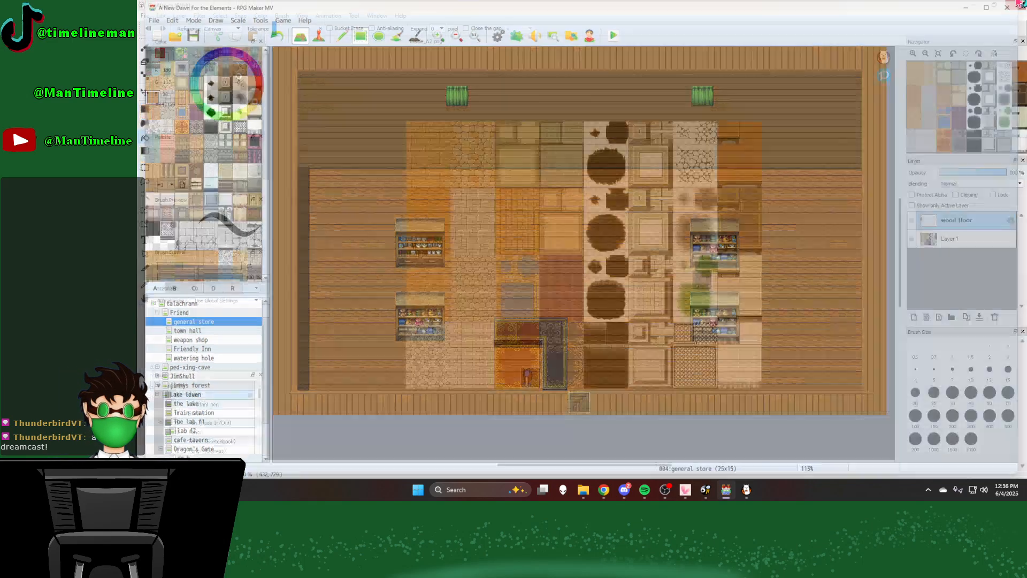
scroll(460, 285, "up", 3)
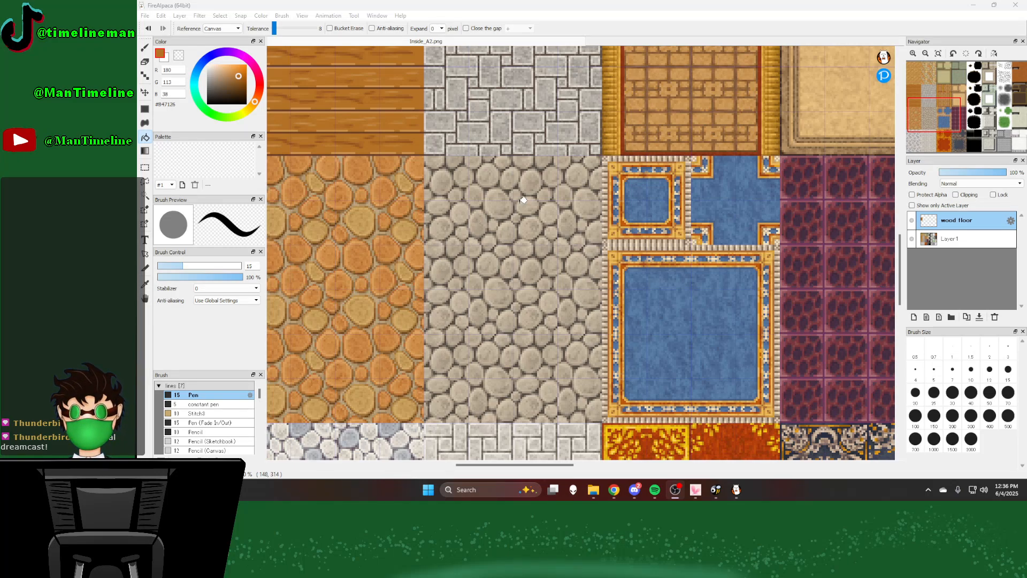
scroll(583, 243, "down", 3)
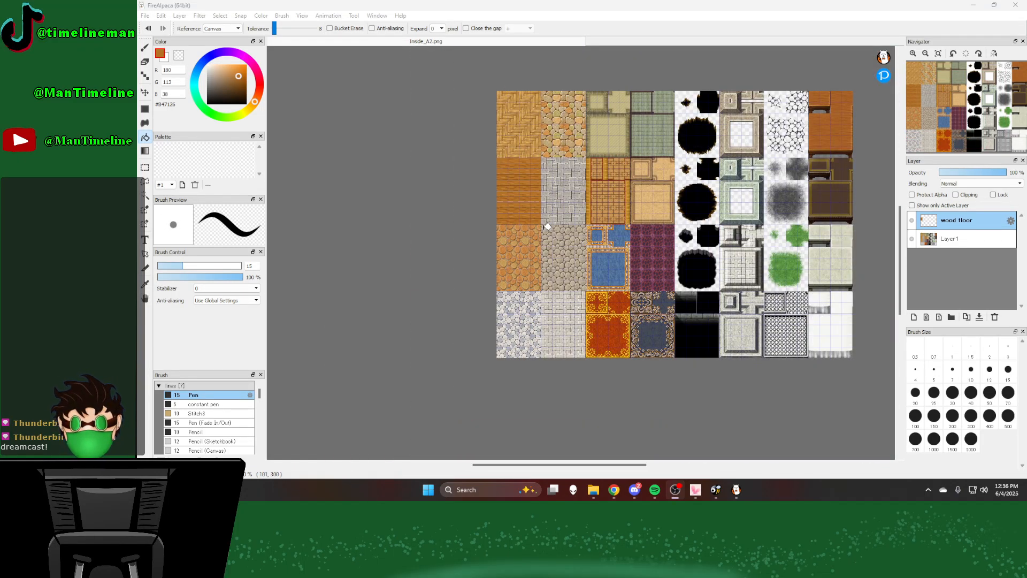
scroll(547, 231, "up", 2)
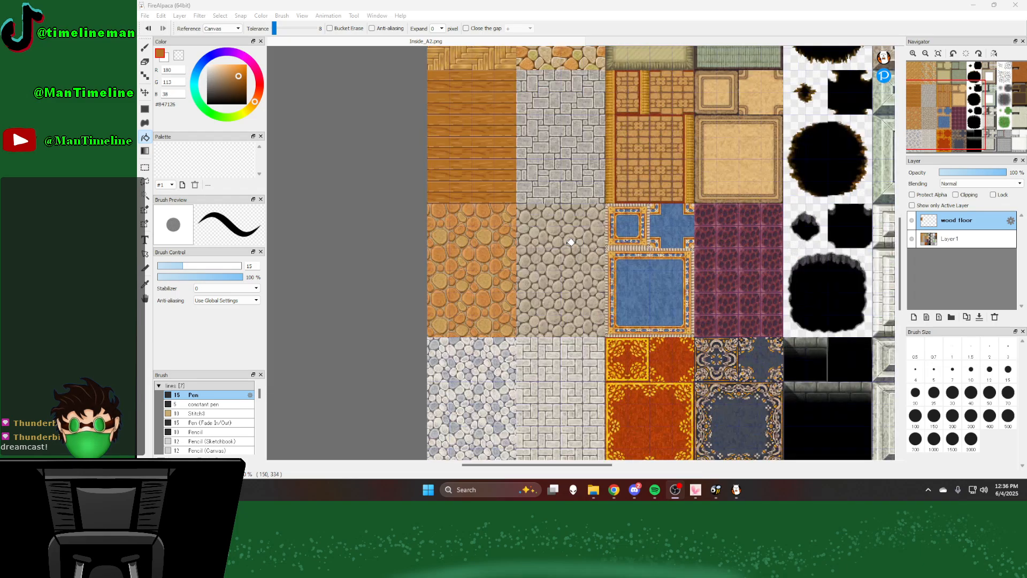
scroll(564, 244, "down", 2)
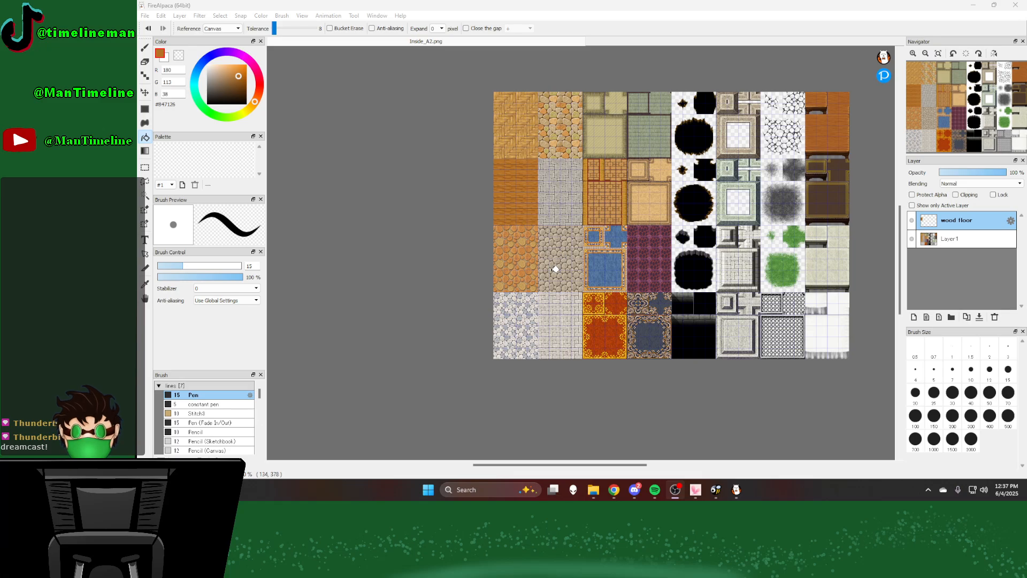
scroll(554, 271, "up", 2)
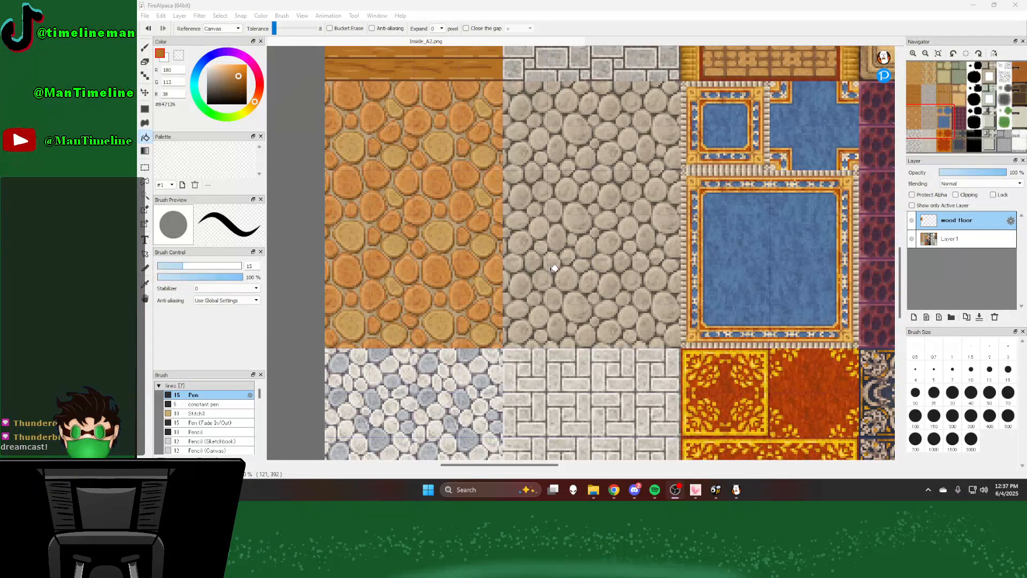
scroll(578, 185, "up", 1)
scroll(583, 251, "down", 2)
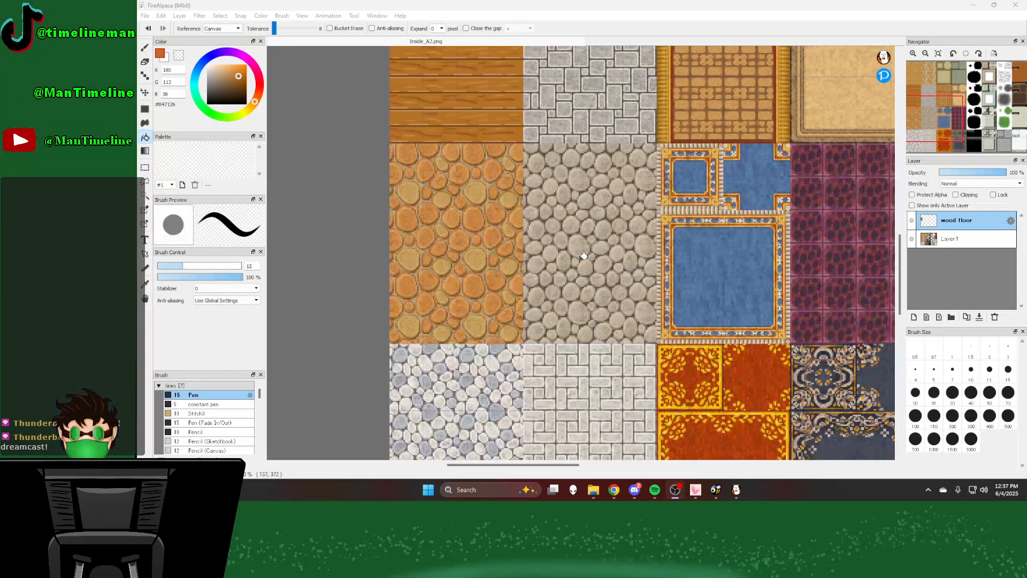
scroll(577, 289, "up", 1)
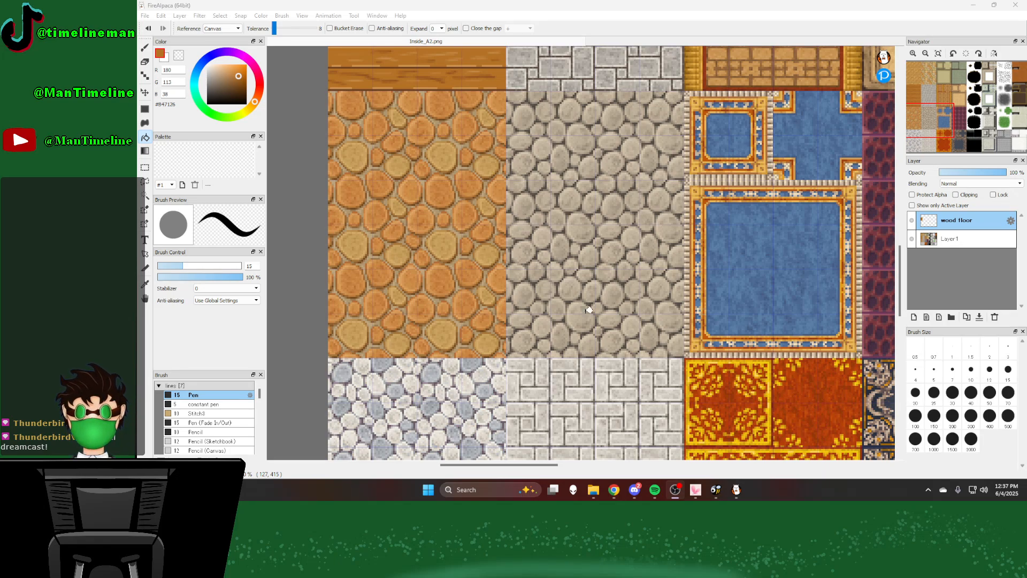
Step: Switch to the RPG Maker MV Help page in Chrome and read the Tileset Details on Set A autotiles and Part 1 blocks
mouse_move(616, 492)
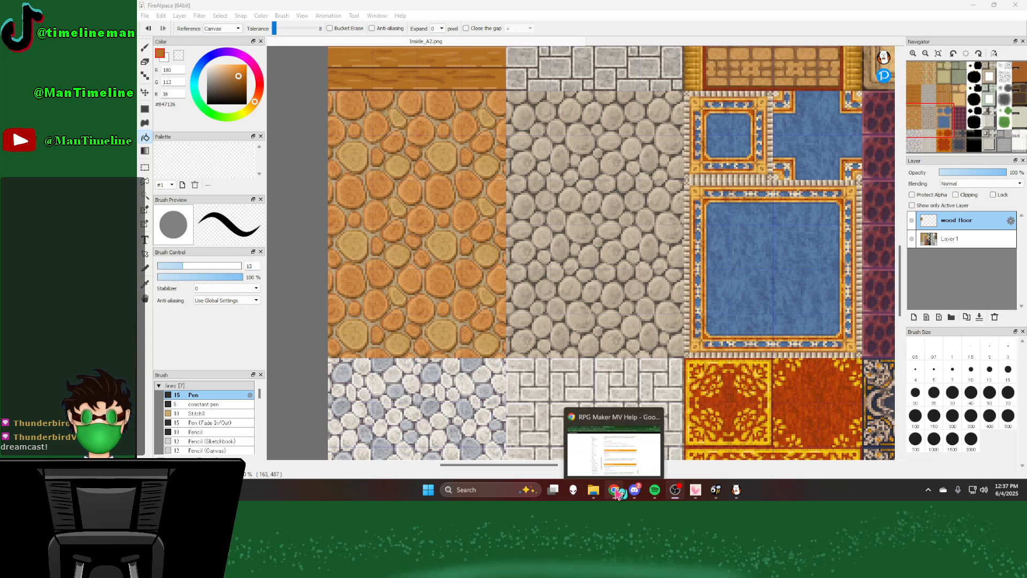
left_click(616, 434)
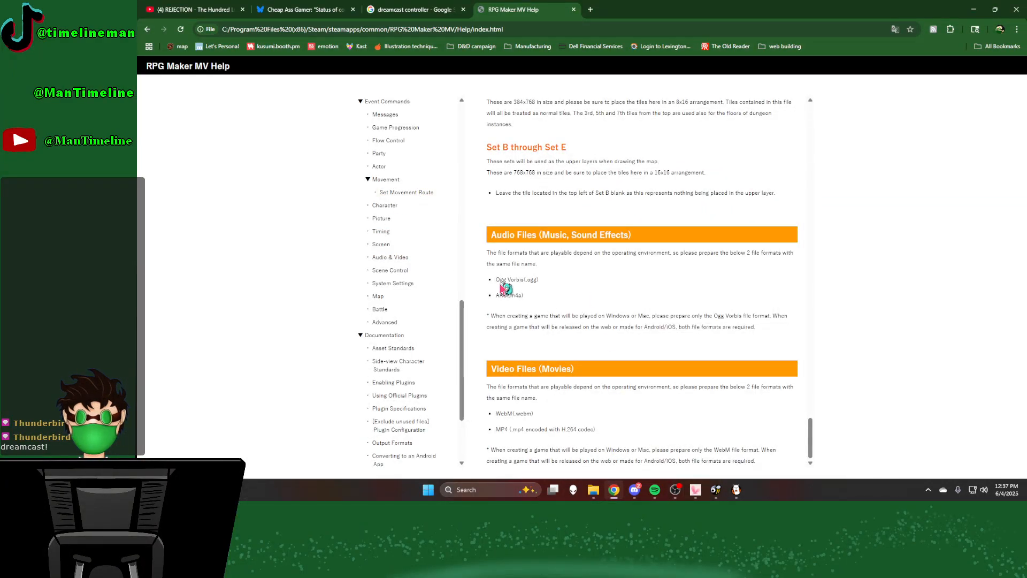
scroll(605, 318, "up", 15)
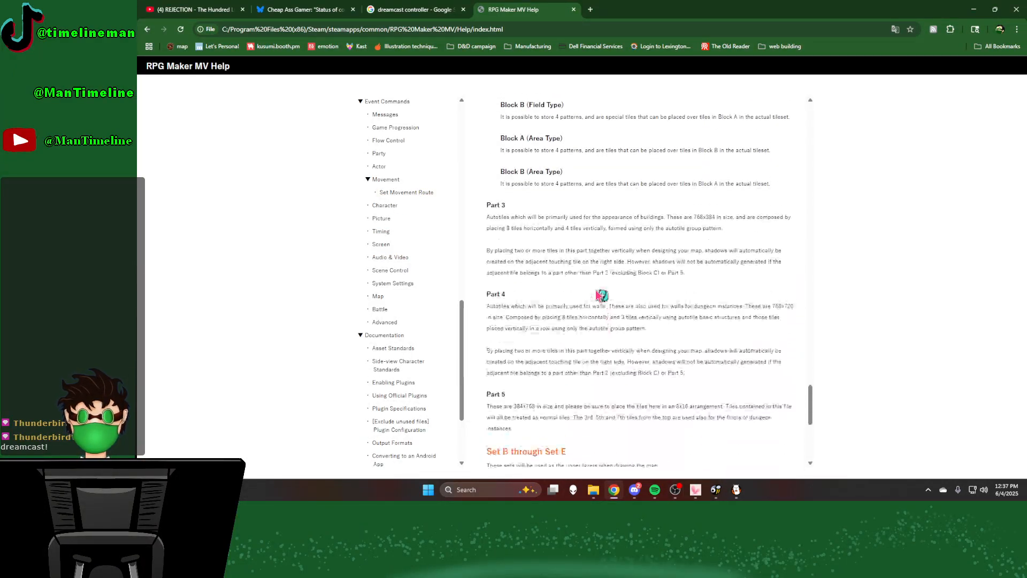
scroll(602, 295, "up", 10)
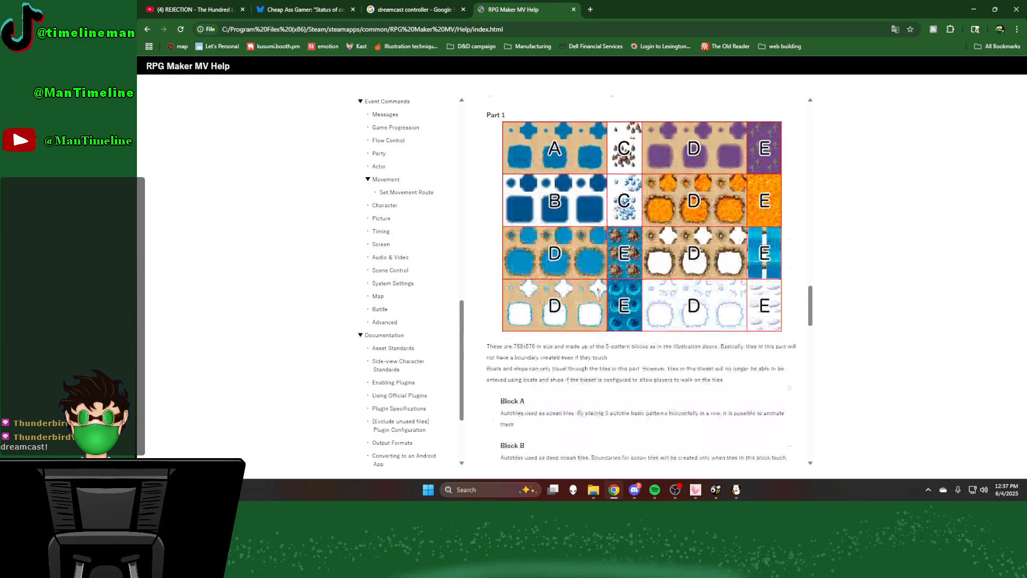
scroll(600, 294, "up", 5)
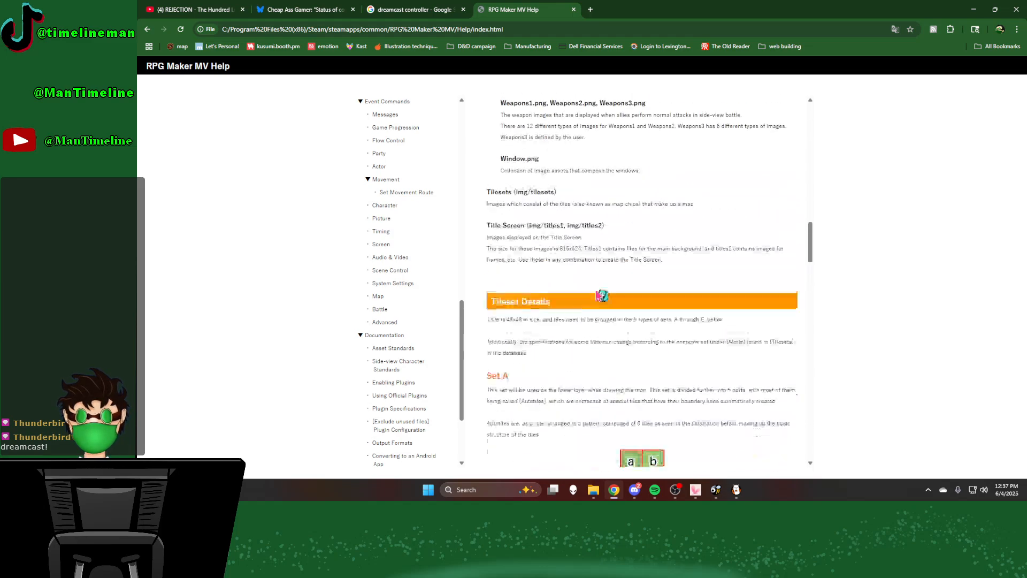
scroll(602, 297, "down", 2)
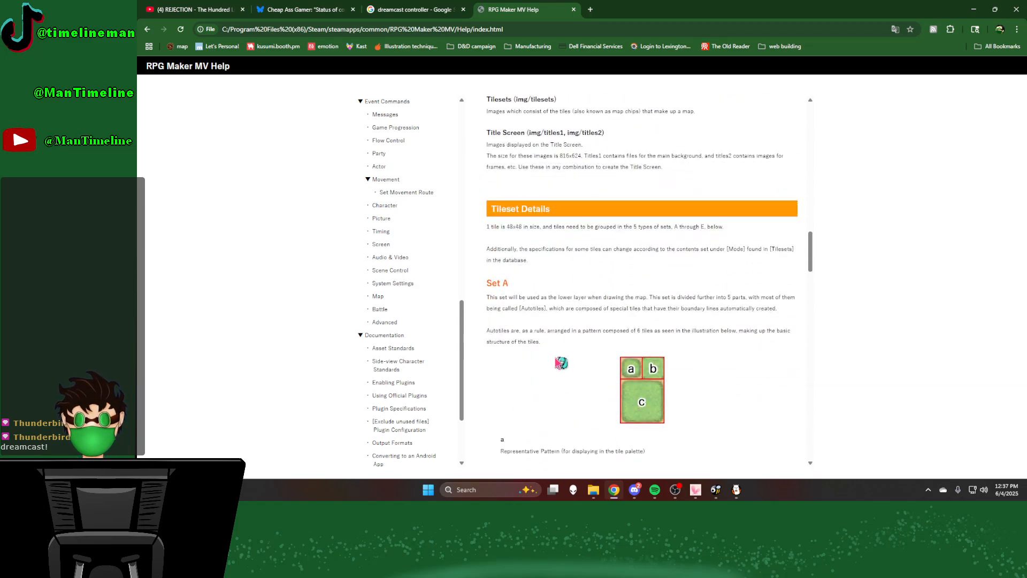
scroll(559, 363, "down", 1)
scroll(551, 302, "down", 2)
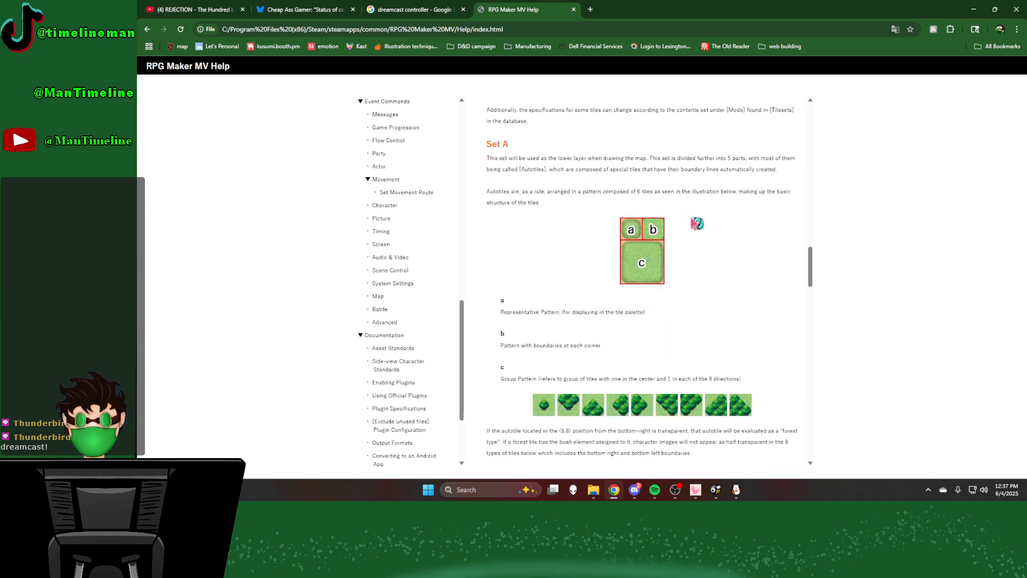
scroll(707, 211, "up", 1)
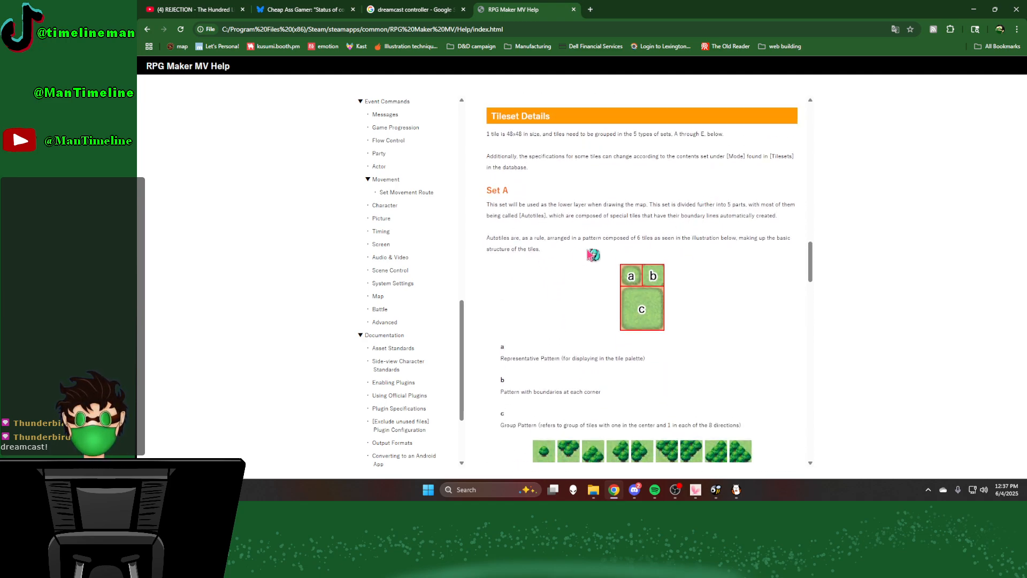
scroll(770, 291, "down", 2)
scroll(755, 308, "down", 5)
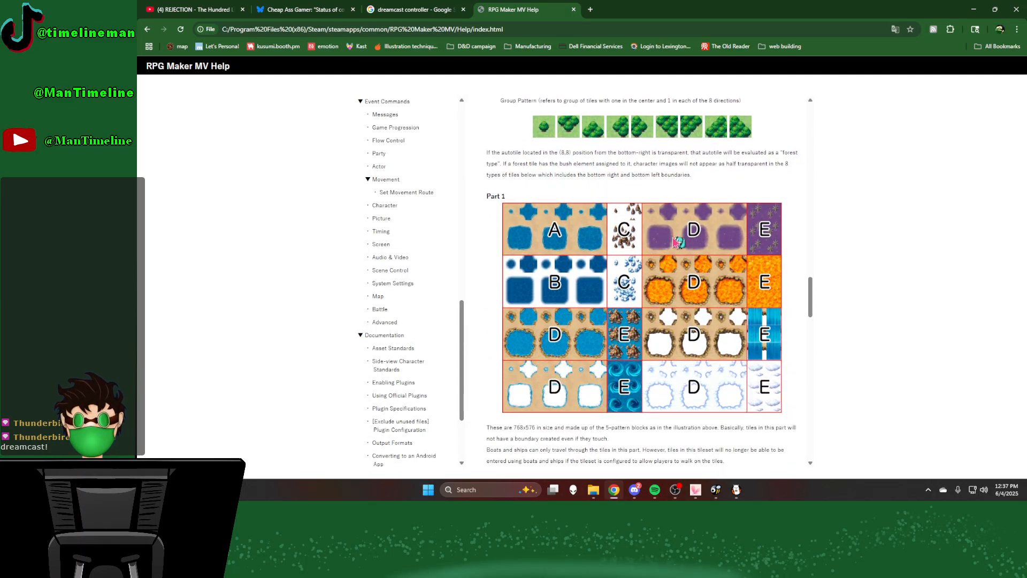
scroll(546, 321, "down", 4)
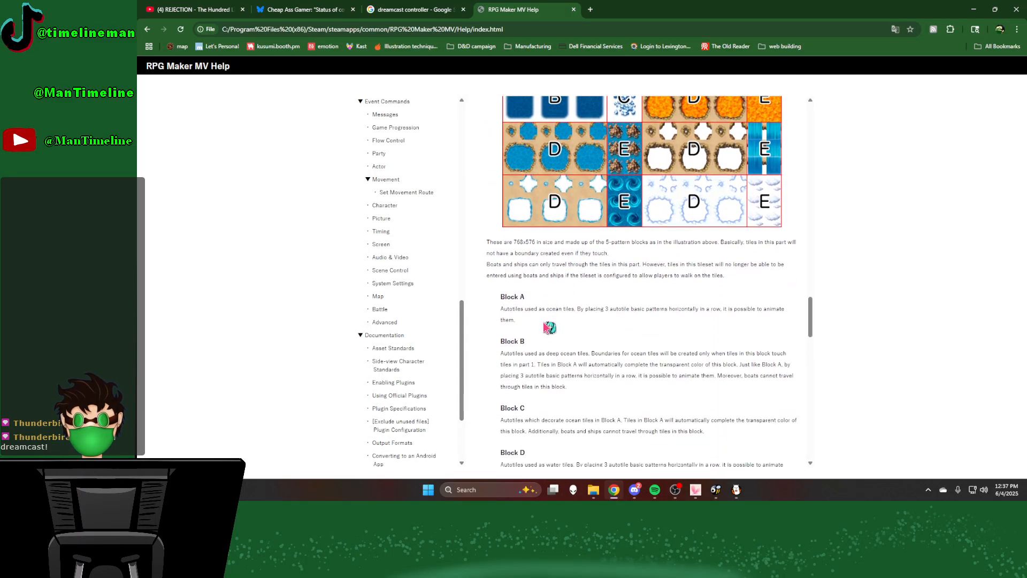
Step: Read the Part 2 tileset specifications, including the counter autotiles and the field and area types of Block A and Block B
scroll(551, 327, "down", 5)
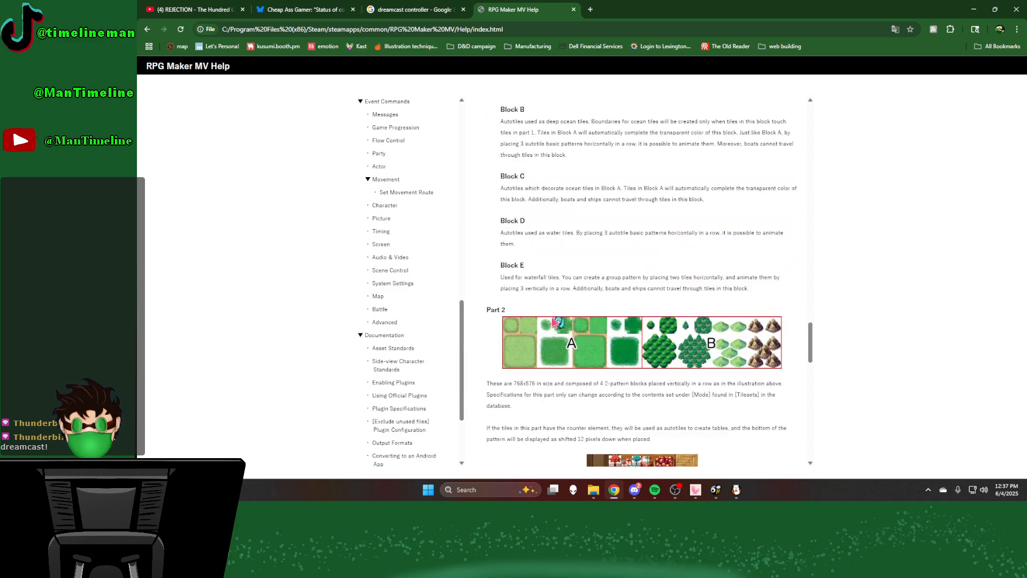
scroll(484, 338, "down", 1)
scroll(642, 332, "down", 3)
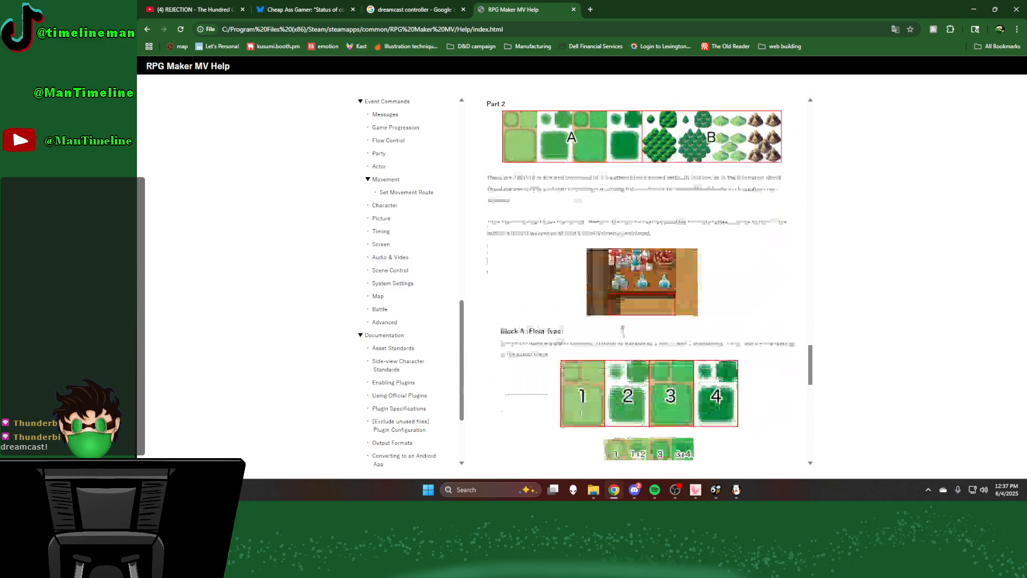
scroll(546, 292, "down", 7)
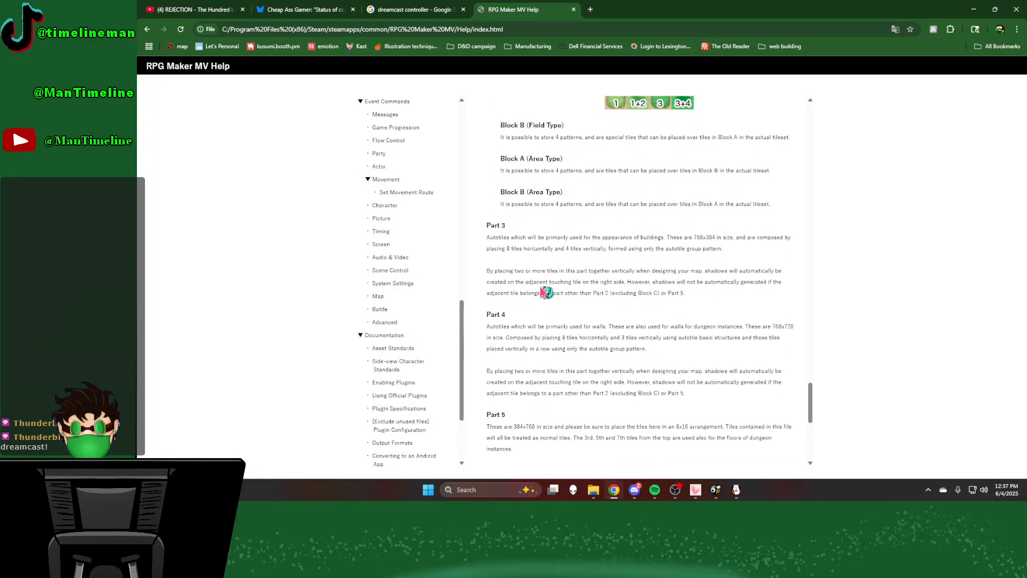
scroll(546, 292, "down", 2)
scroll(543, 294, "up", 4)
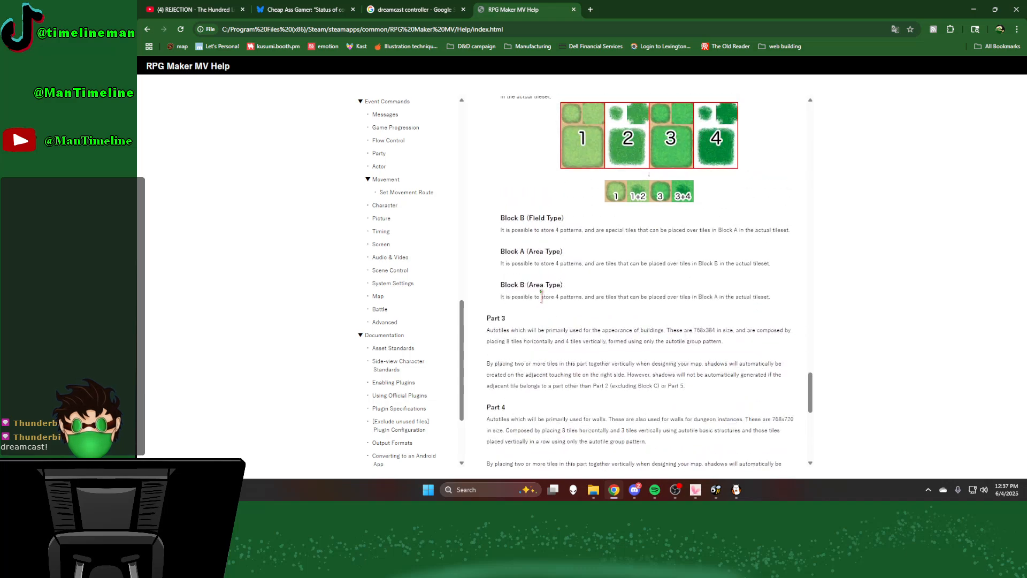
scroll(543, 296, "up", 4)
scroll(626, 298, "down", 3)
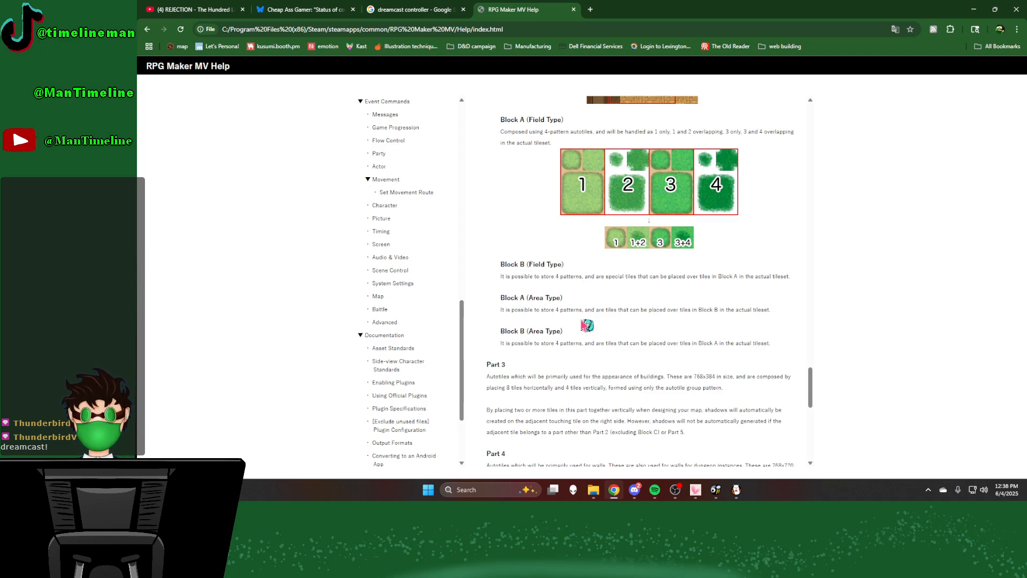
scroll(587, 325, "up", 3)
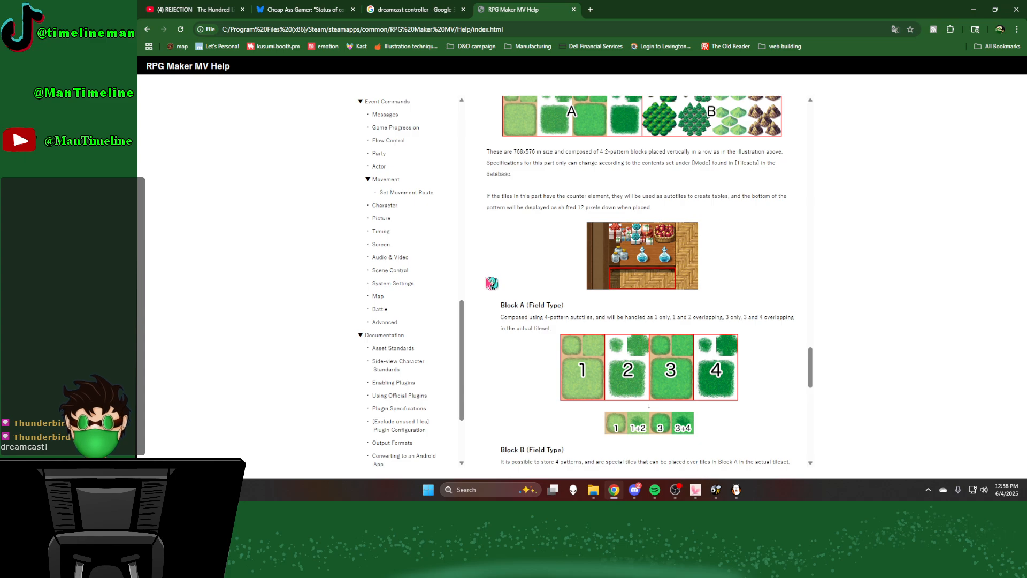
scroll(491, 283, "up", 1)
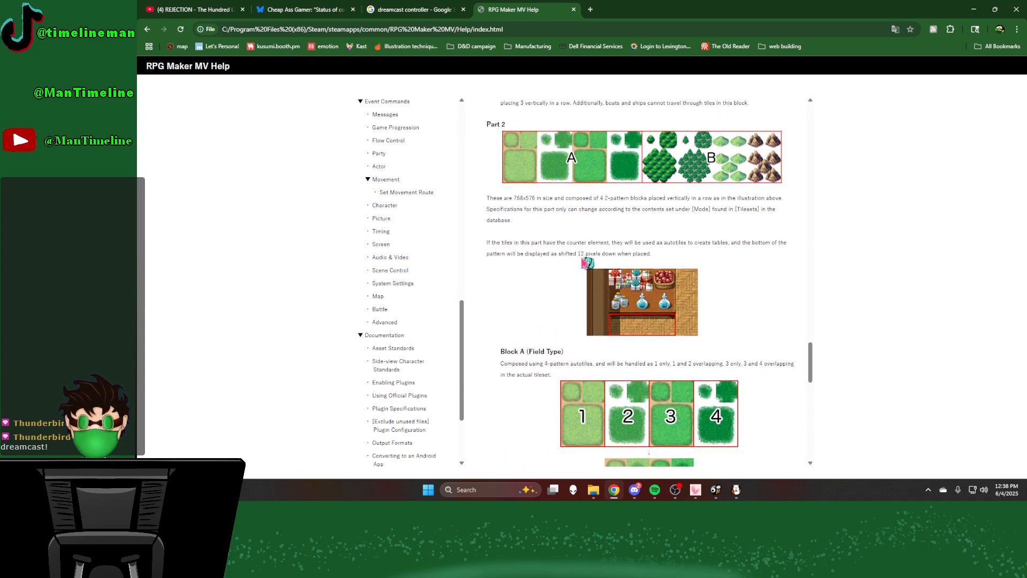
scroll(530, 335, "down", 3)
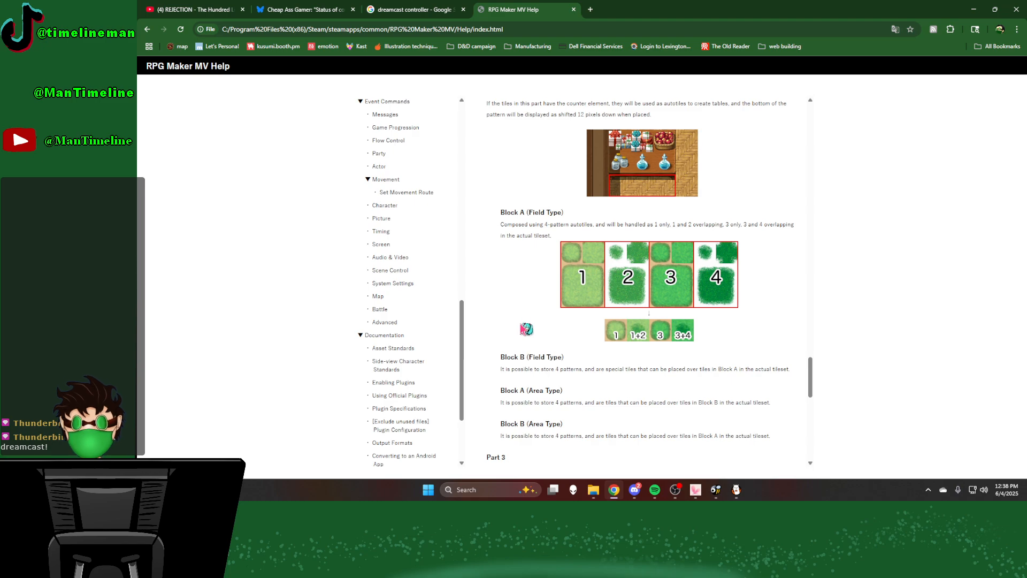
Step: Read the Part 3, Part 4 and Part 5 tileset specifications and the Set B through Set E section of the help page
scroll(528, 332, "down", 2)
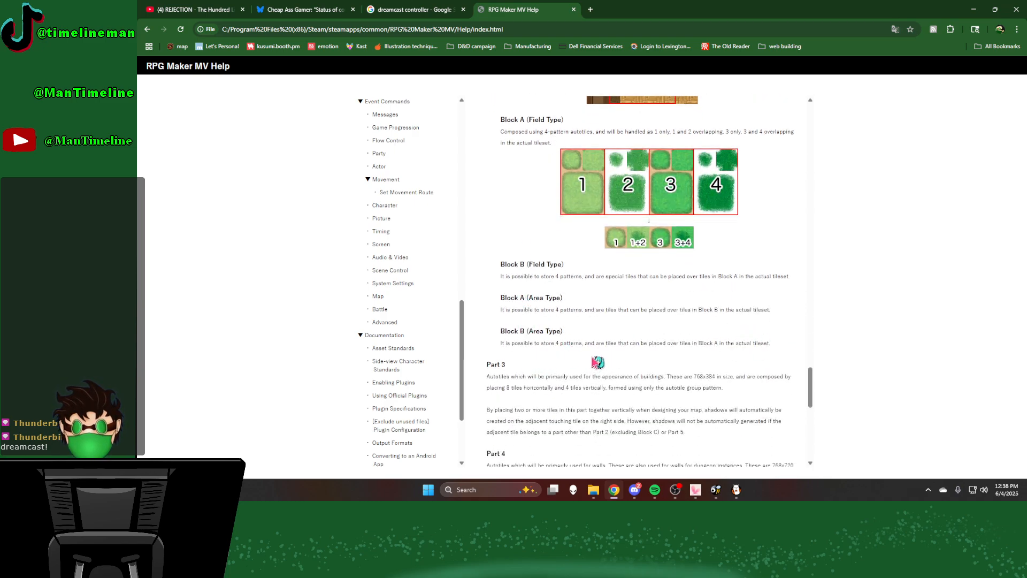
scroll(596, 361, "down", 3)
scroll(596, 362, "down", 3)
scroll(551, 377, "down", 2)
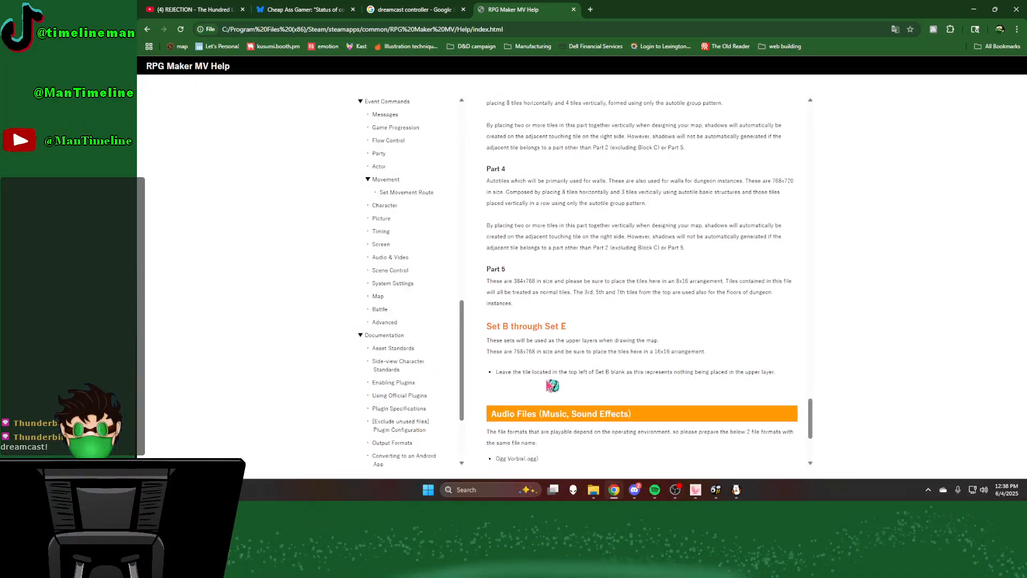
scroll(548, 385, "down", 2)
scroll(548, 383, "up", 10)
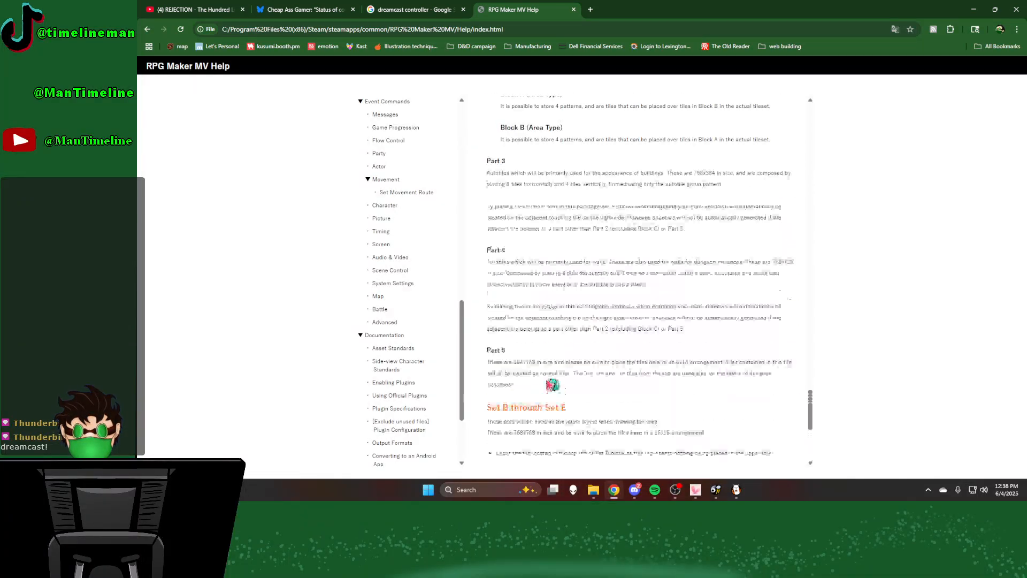
scroll(583, 381, "down", 1)
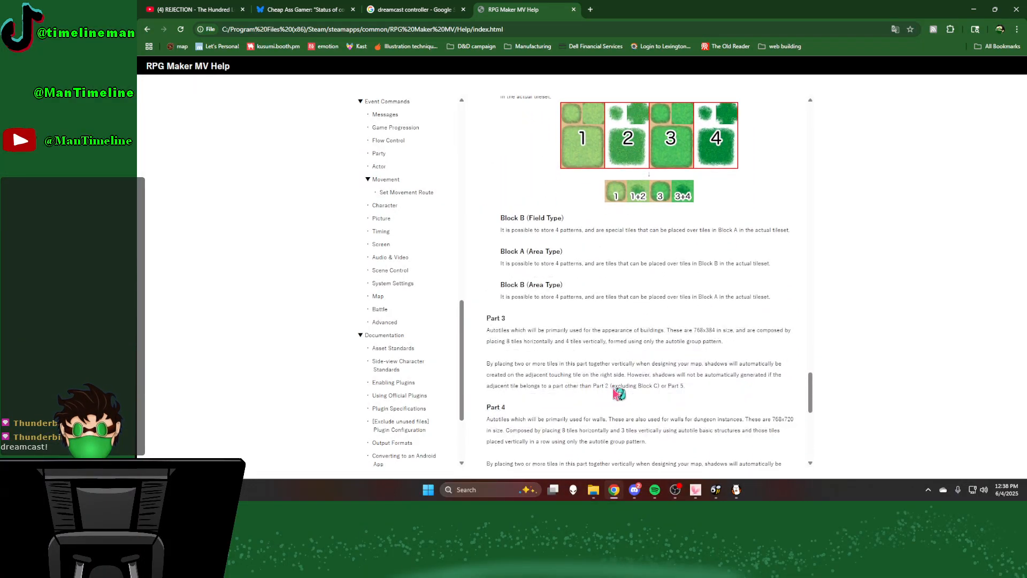
Step: Reread the Part 2 block types through Part 5 and highlight the Part 5 sentence about its tiles being treated as normal tiles
scroll(691, 399, "up", 7)
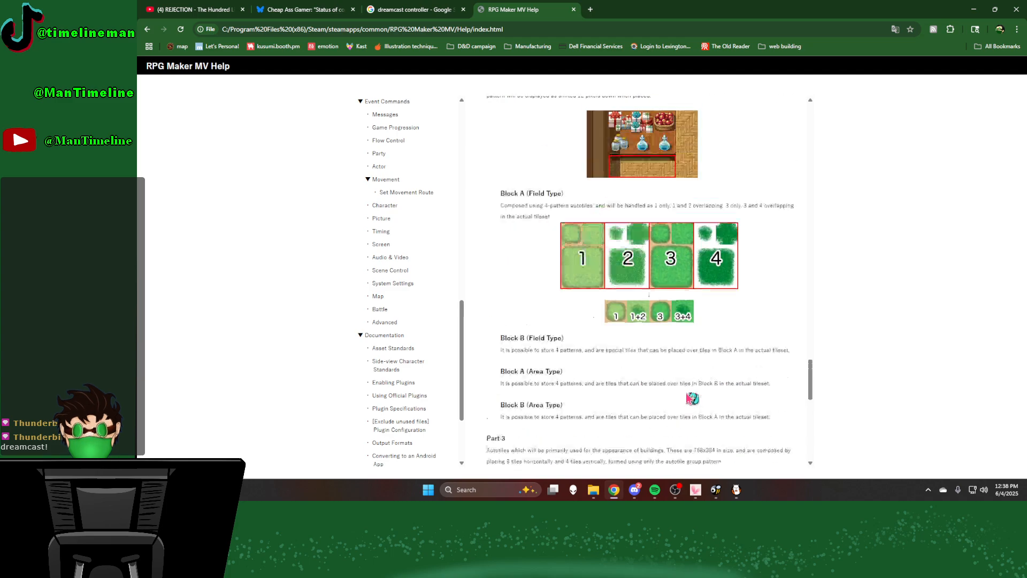
scroll(691, 393, "down", 8)
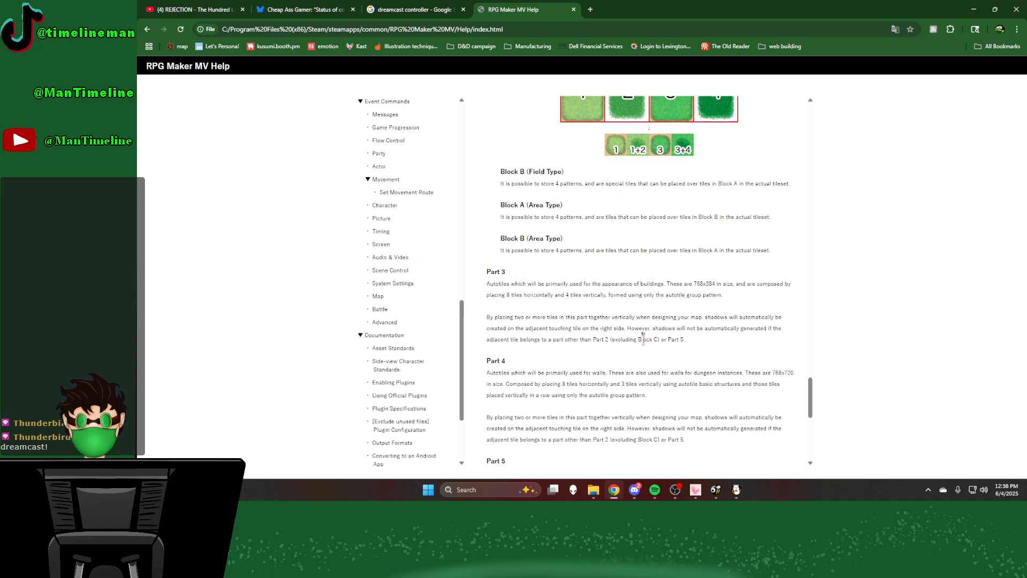
scroll(642, 337, "up", 2)
scroll(712, 284, "down", 2)
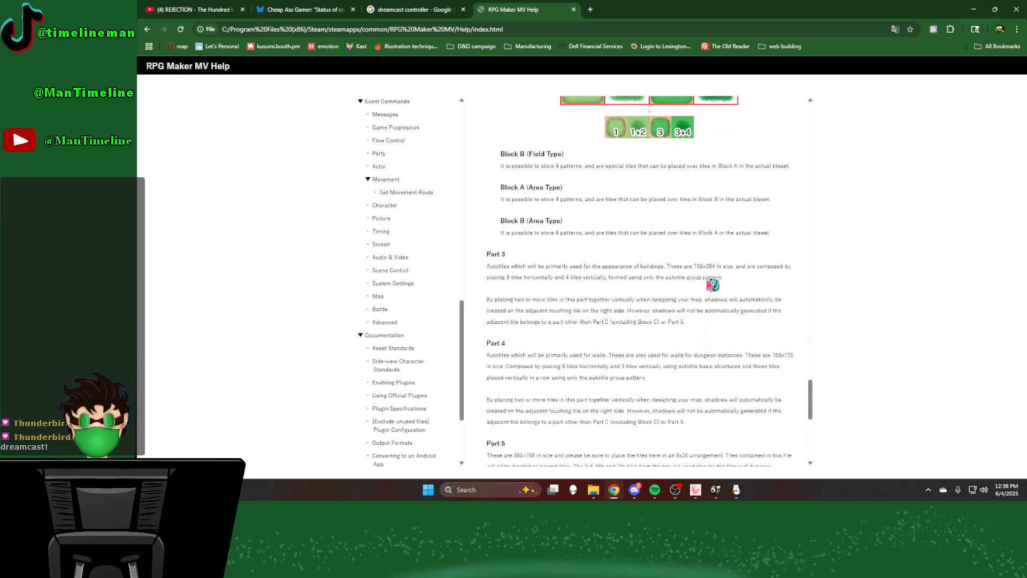
scroll(711, 283, "down", 1)
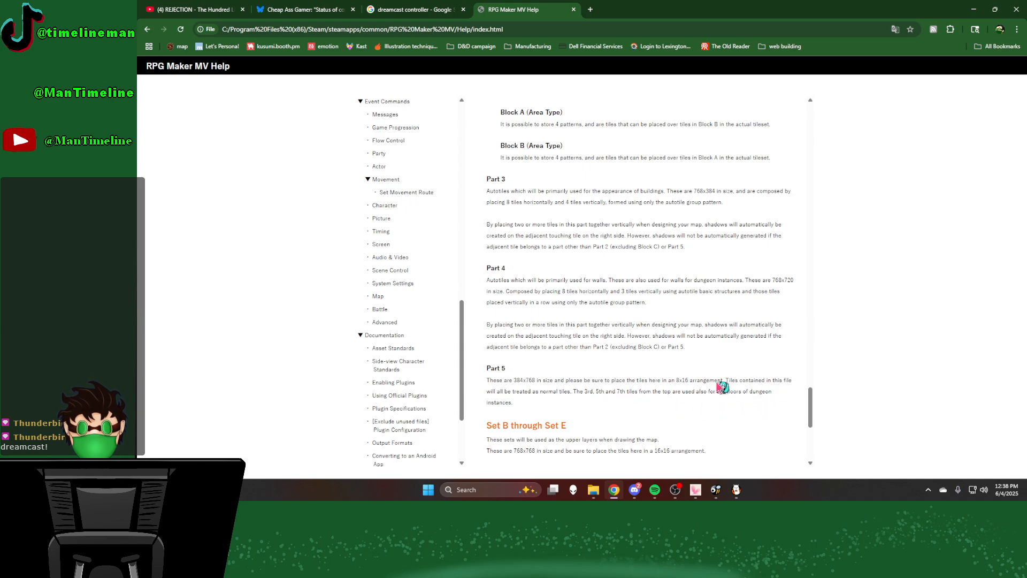
left_click_drag(725, 380, 578, 393)
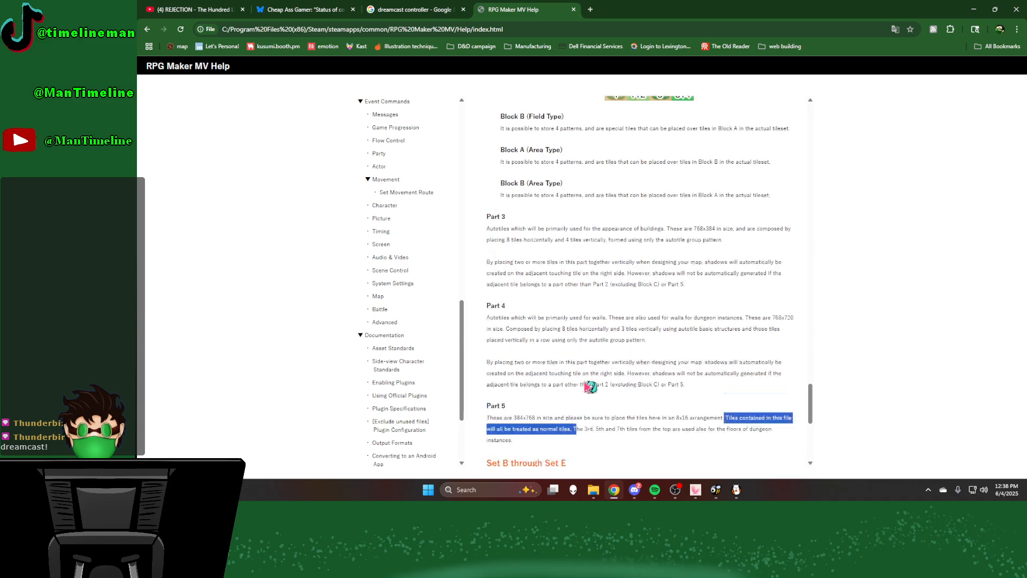
Step: Compare the Part 5 description with the Set A autotile structure and the Part 2 block specifications
scroll(589, 386, "up", 10)
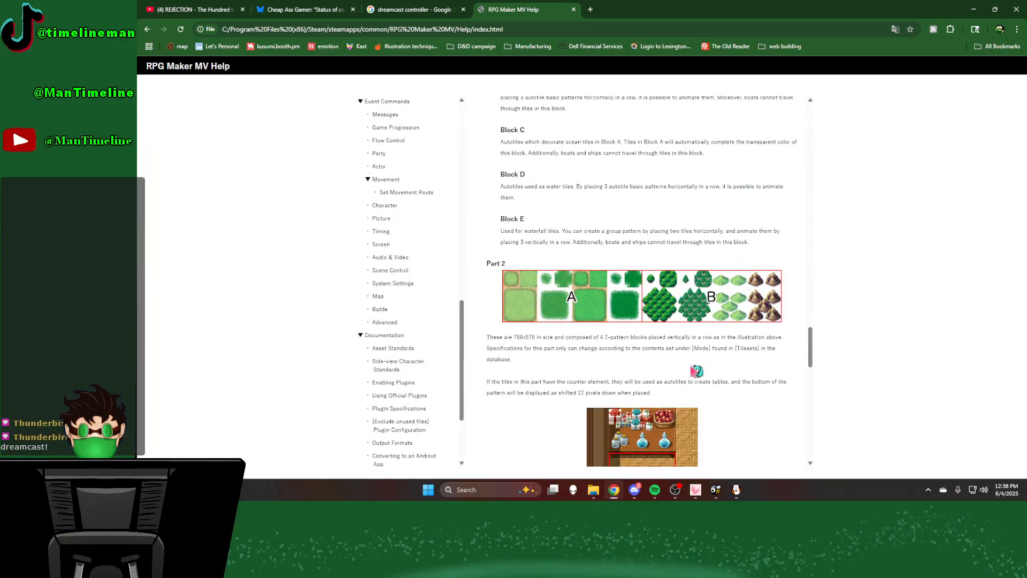
scroll(698, 370, "up", 10)
scroll(709, 367, "up", 5)
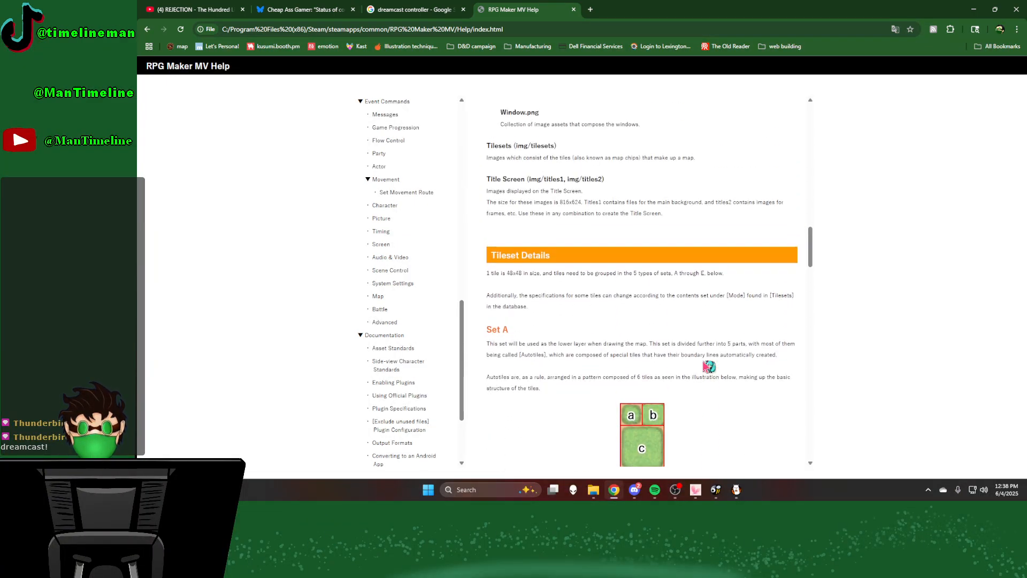
scroll(708, 361, "down", 15)
scroll(709, 359, "down", 12)
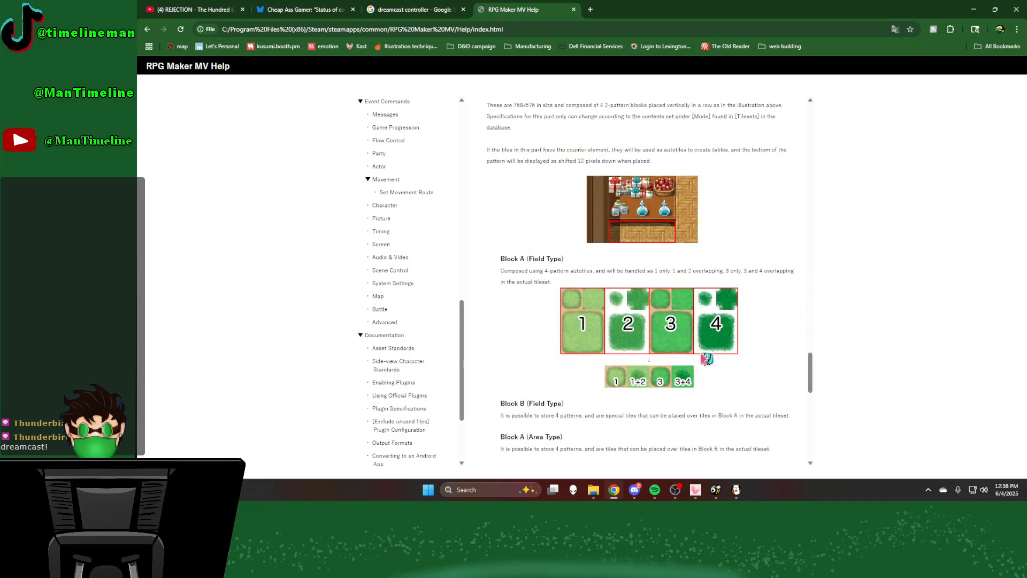
scroll(704, 329, "up", 5)
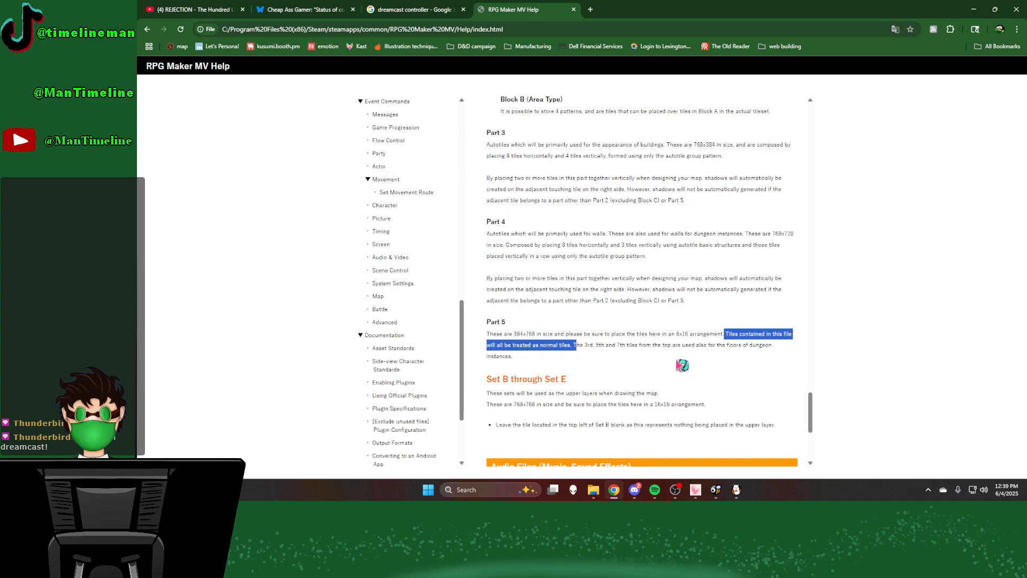
Step: Switch to FireAlpaca and view the whole Inside_A2.png tileset
left_click(737, 489)
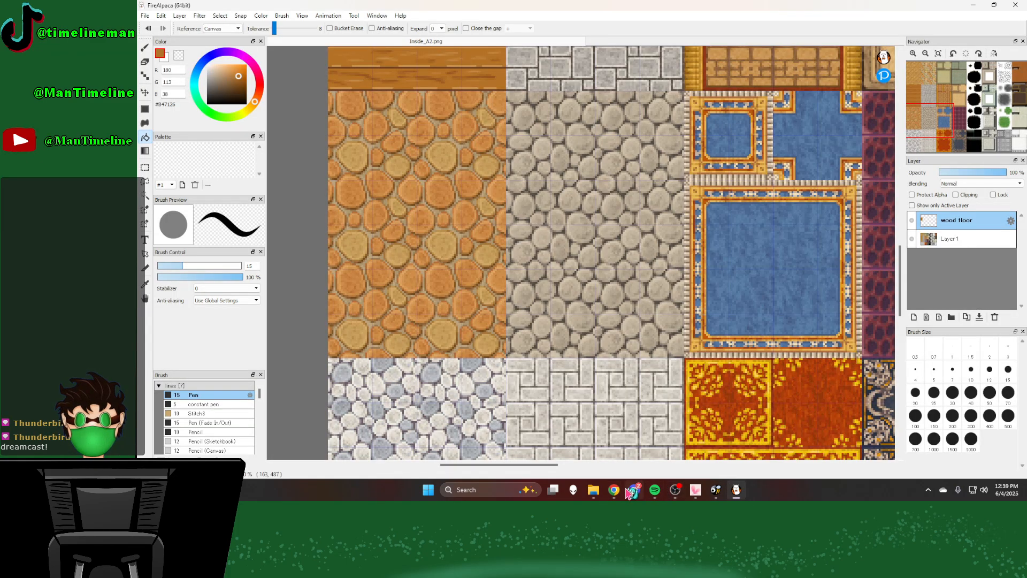
scroll(630, 398, "down", 1)
scroll(630, 398, "down", 4)
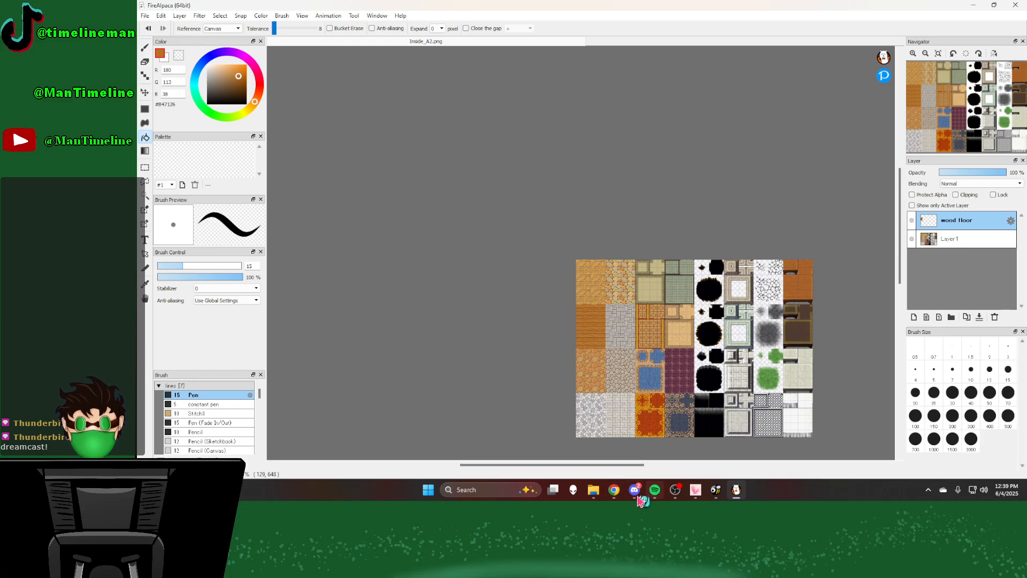
Step: Switch back to Chrome and close the Adblock Plus update tab to return to the RPG Maker MV Help page
mouse_move(614, 493)
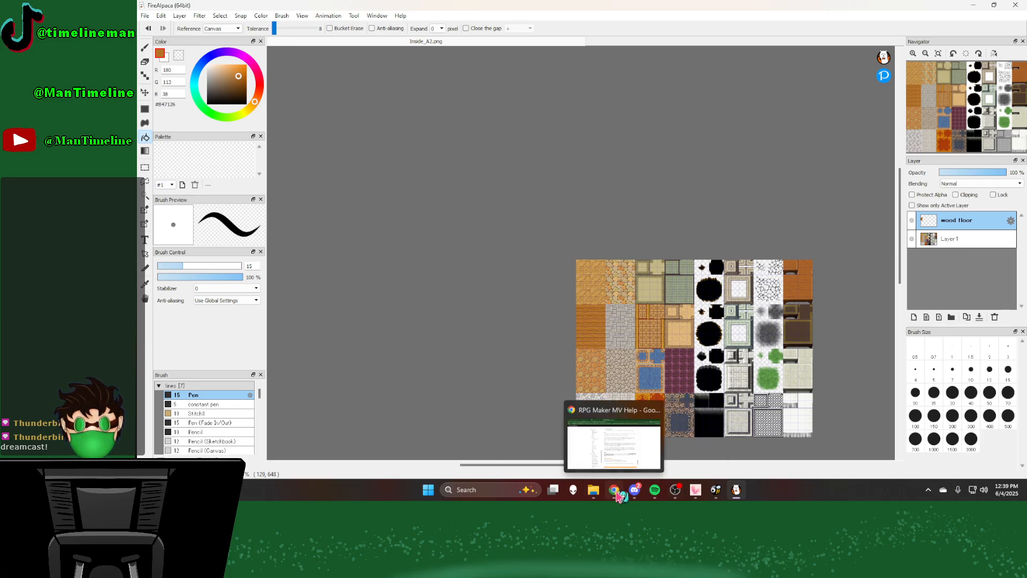
left_click(614, 490)
scroll(669, 336, "up", 5)
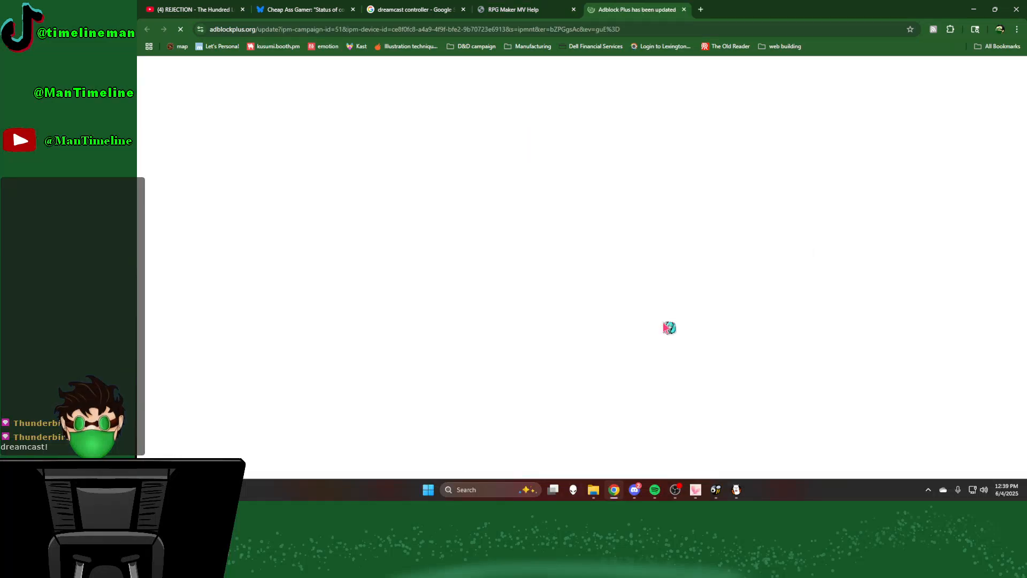
left_click(683, 10)
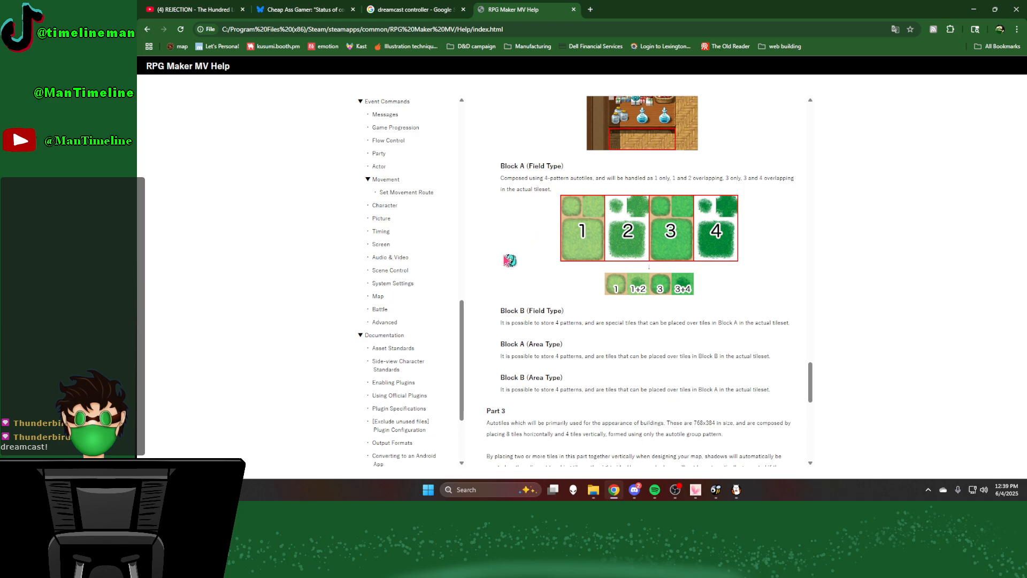
Step: Review the Part 2 and Part 1 block descriptions and the Set A autotile pattern of tiles a, b and c
scroll(508, 261, "up", 1)
scroll(509, 266, "up", 2)
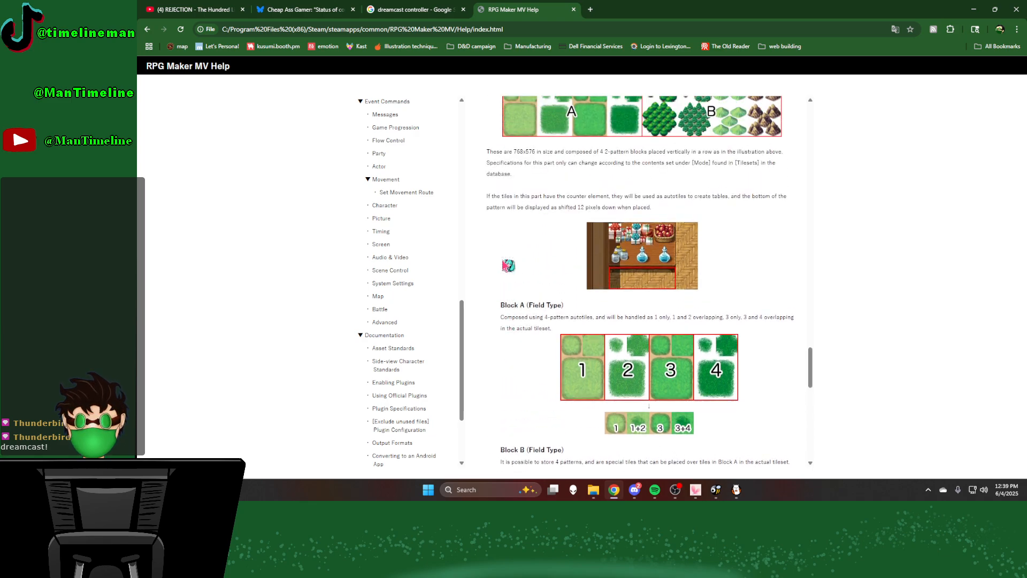
scroll(508, 266, "down", 3)
scroll(508, 269, "down", 2)
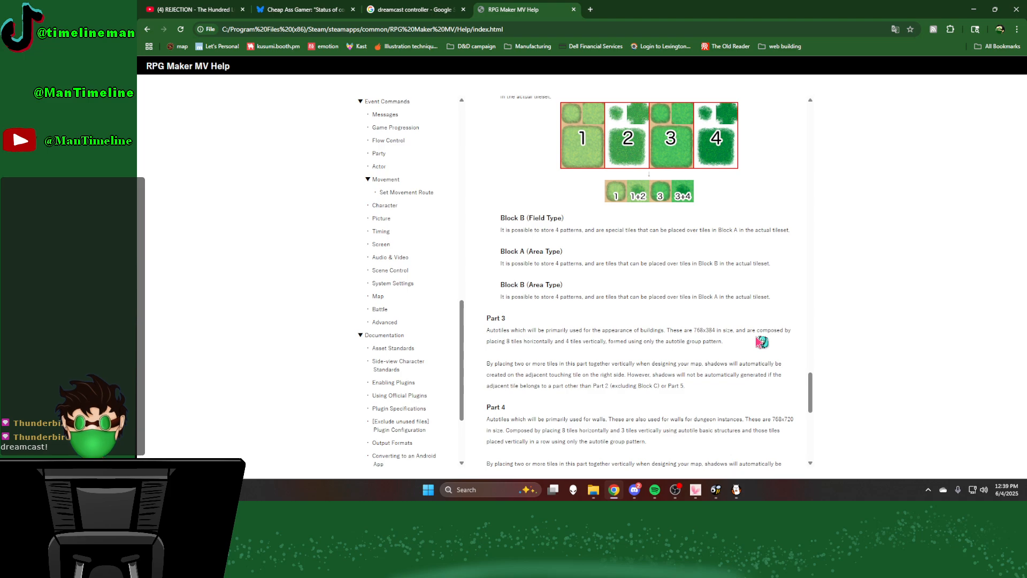
scroll(757, 343, "up", 7)
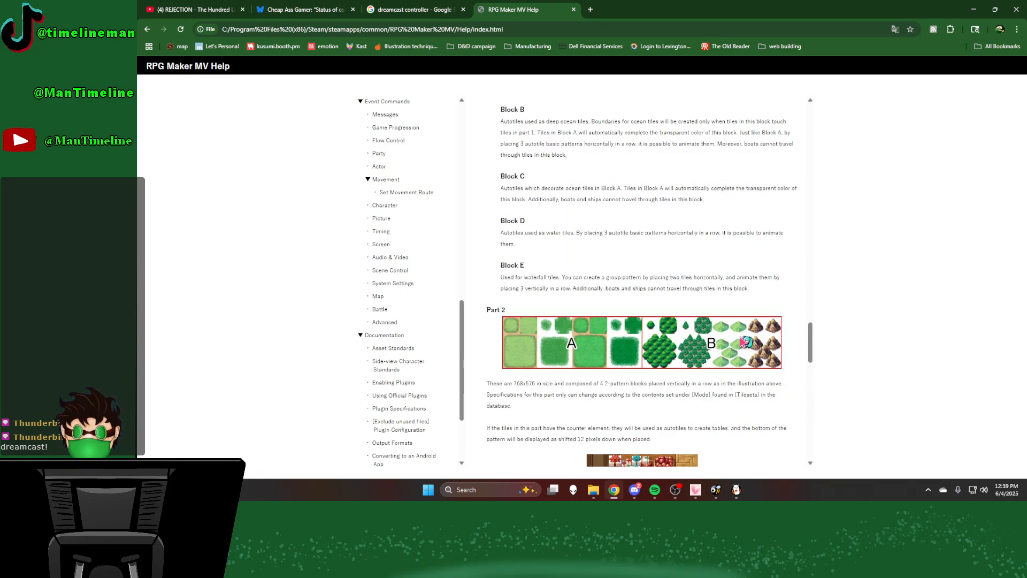
scroll(707, 345, "up", 3)
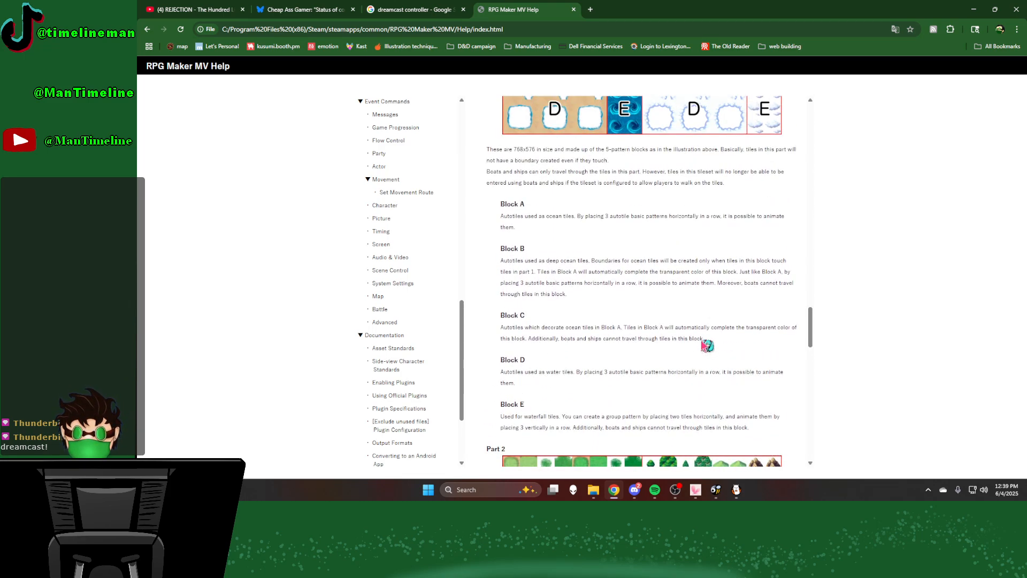
scroll(707, 345, "up", 10)
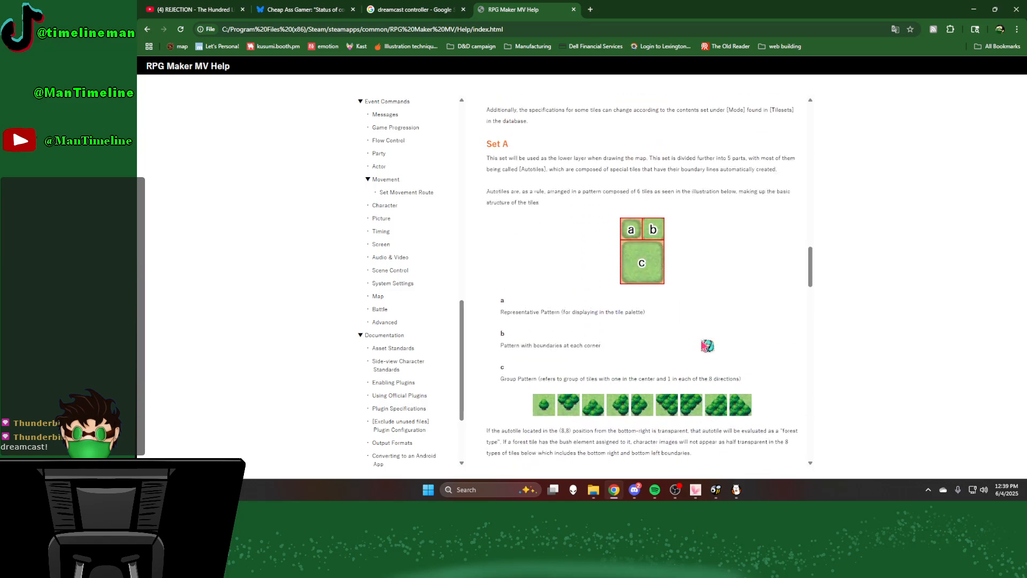
scroll(705, 343, "down", 5)
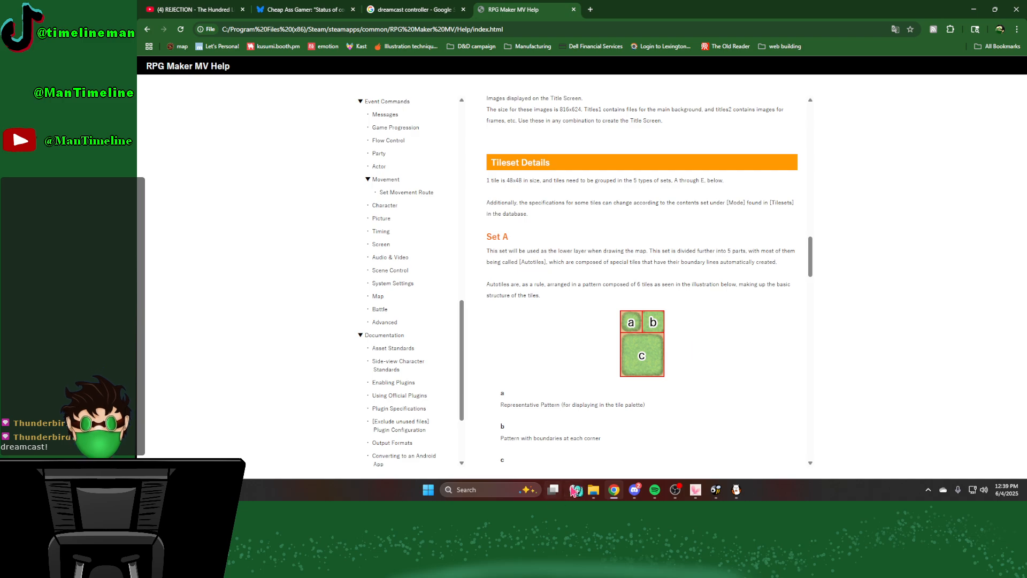
Step: Open Outside_A5.mdp in FireAlpaca, hide Layer2 and toggle the grass layer's visibility to compare the tiles underneath
left_click(593, 489)
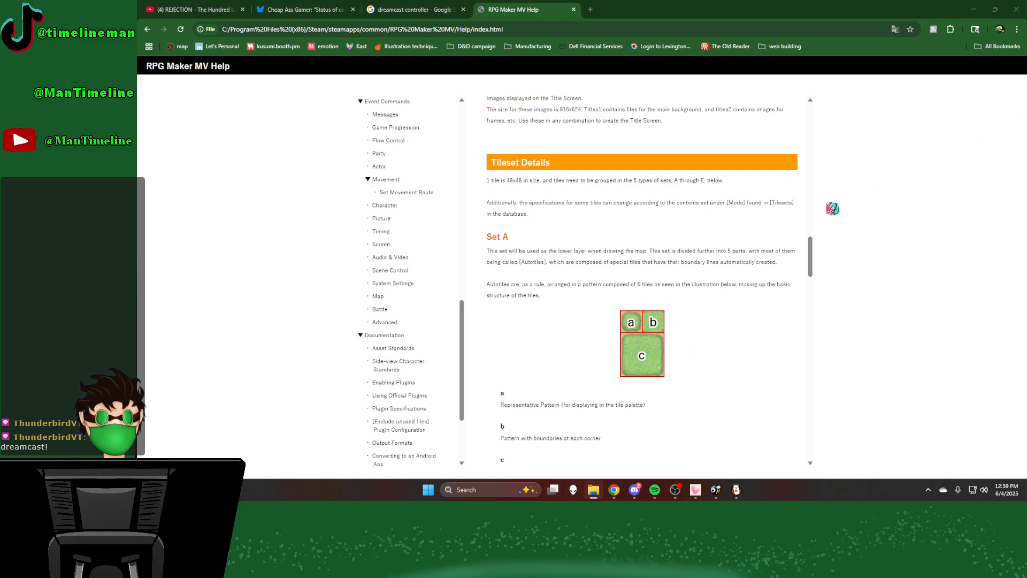
left_click(734, 492)
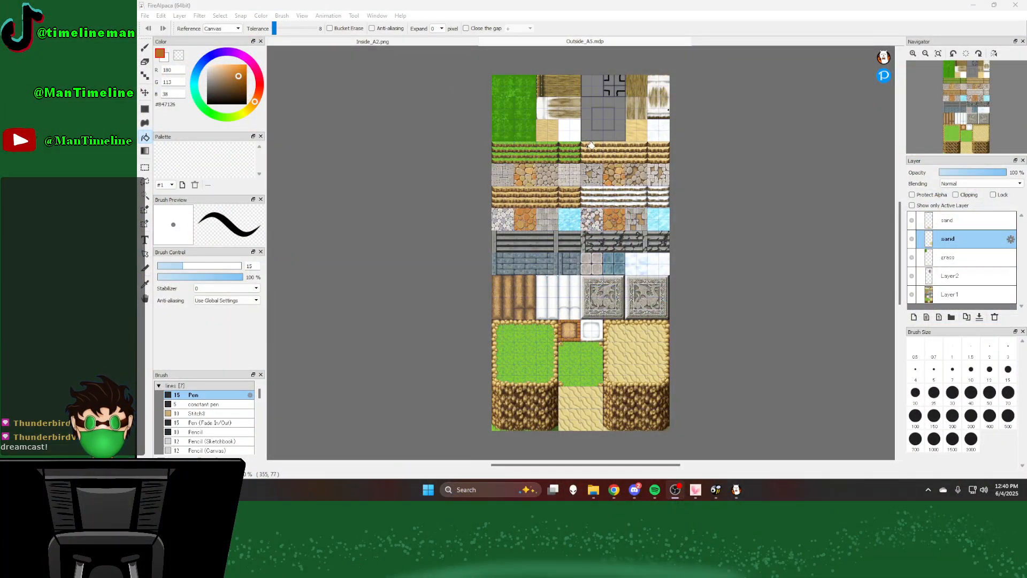
left_click(911, 276)
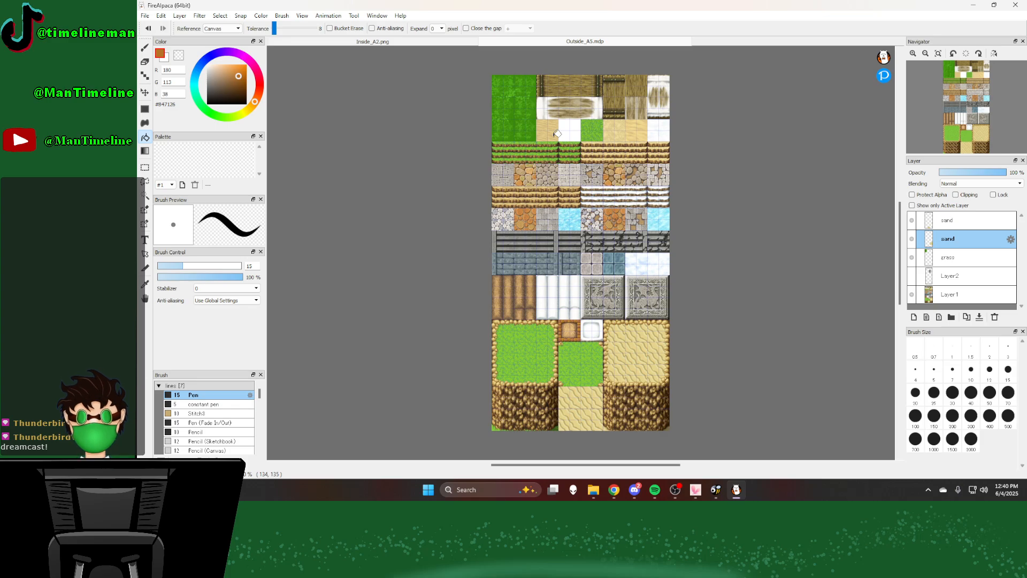
left_click(911, 259)
left_click(912, 258)
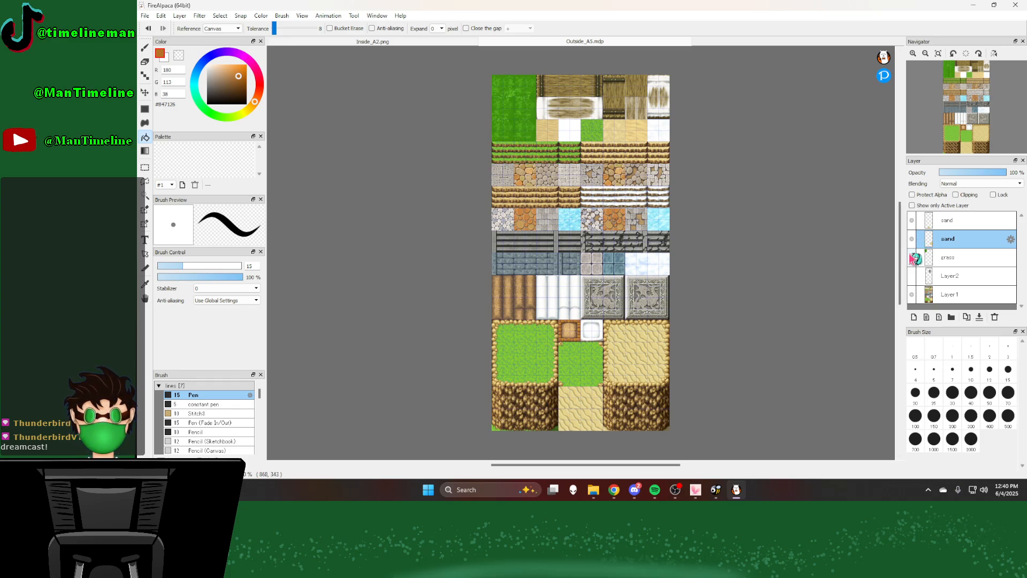
left_click(913, 258)
left_click(912, 259)
left_click(913, 258)
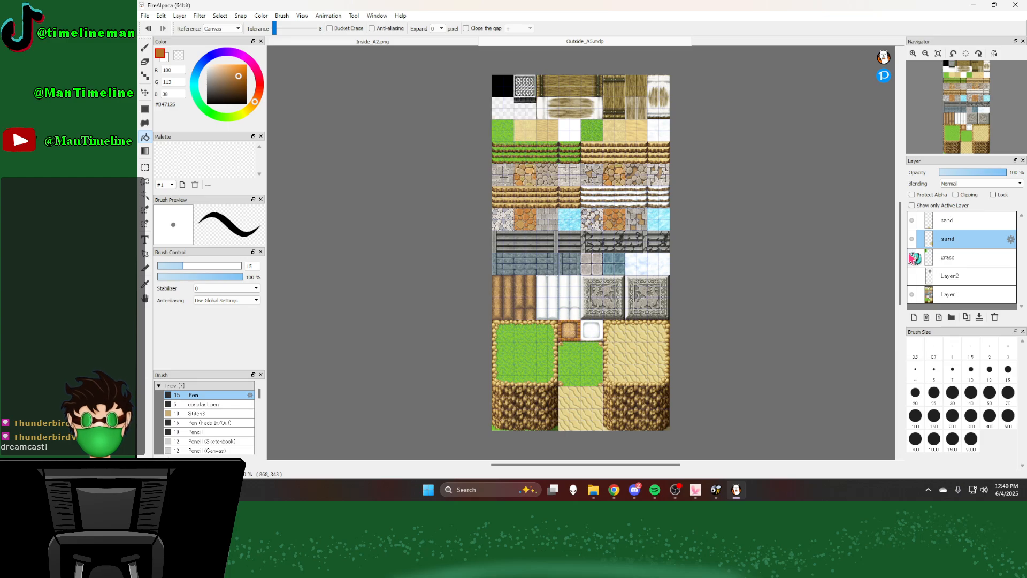
left_click(913, 259)
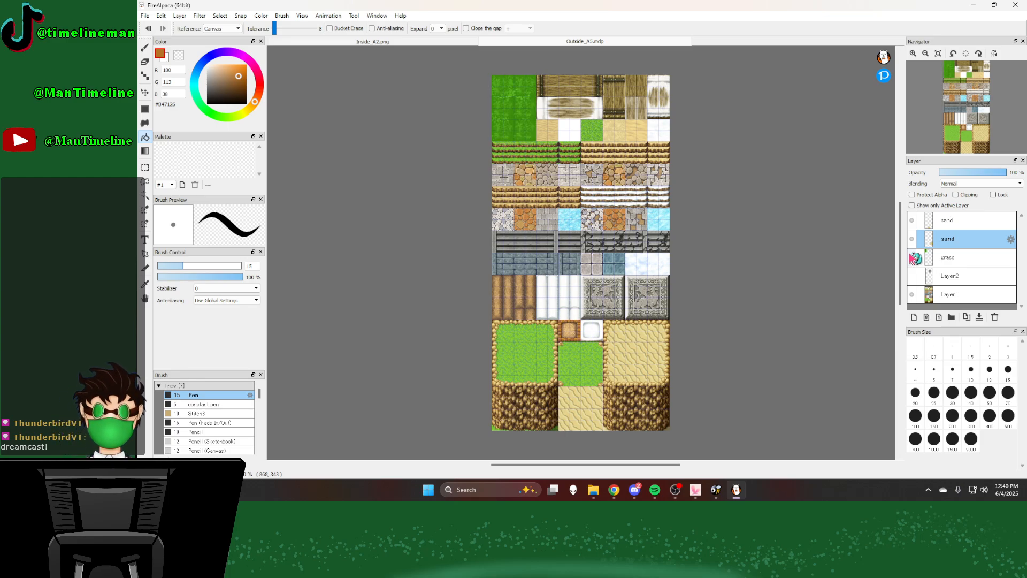
left_click(912, 259)
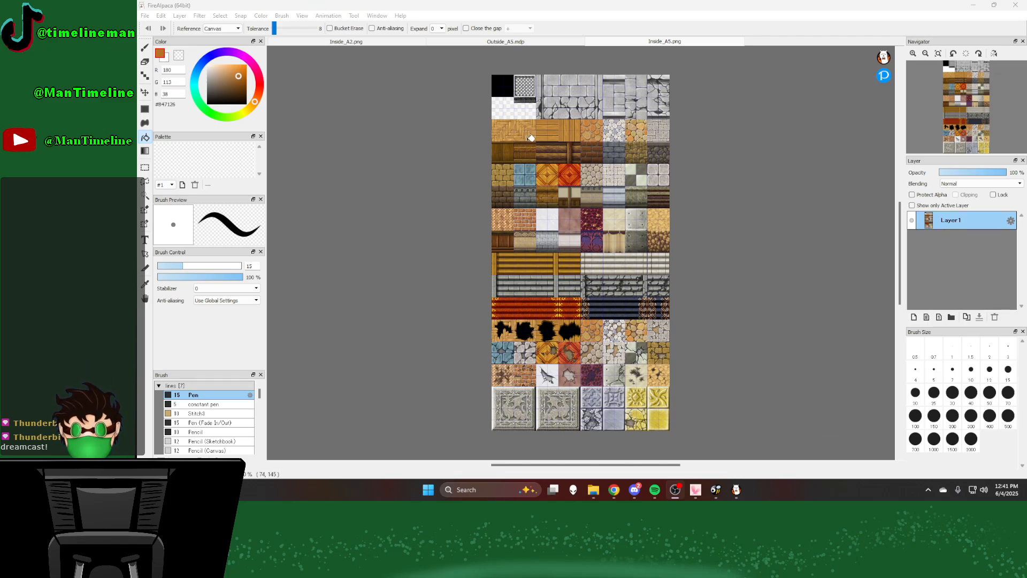
Step: Minimize FireAlpaca and Chrome, launch RPG Maker MV from the desktop and examine the set A tile palette for the general store
left_click(975, 7)
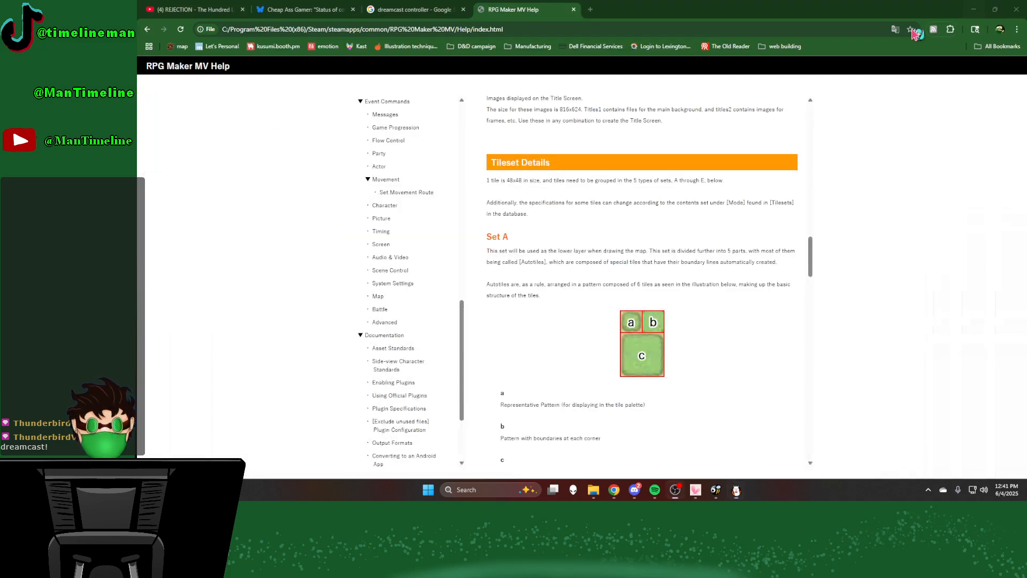
left_click(972, 7)
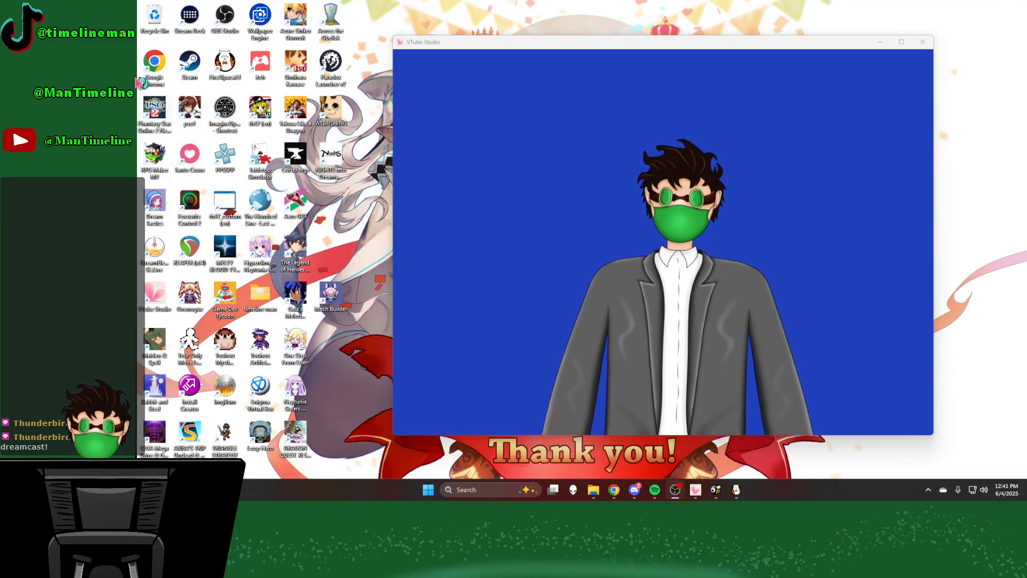
double_click(152, 156)
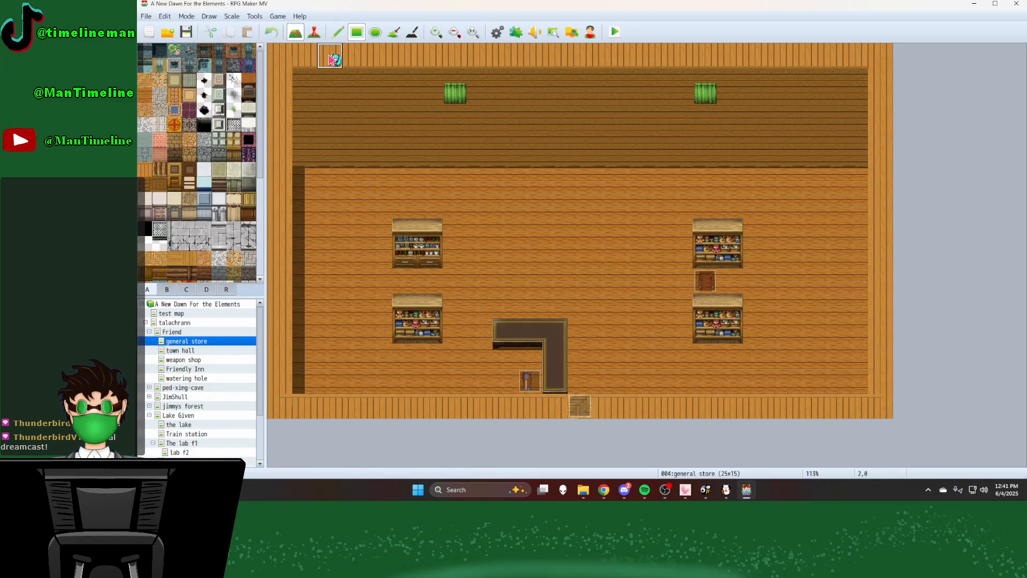
scroll(196, 230, "down", 3)
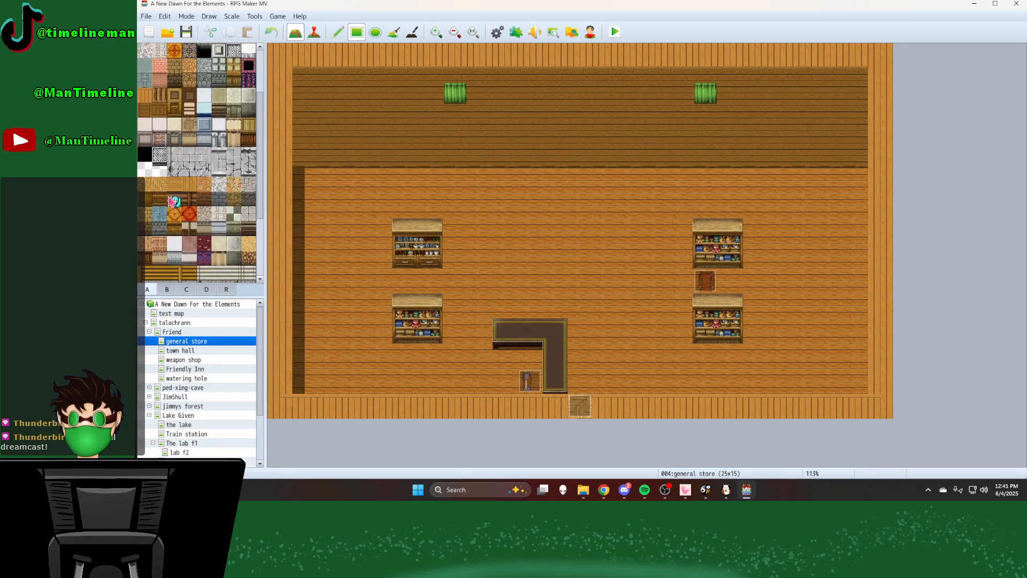
Step: Try a single light wooden floor tile in the middle of the general store map and undo it
scroll(167, 212, "down", 2)
left_click(175, 165)
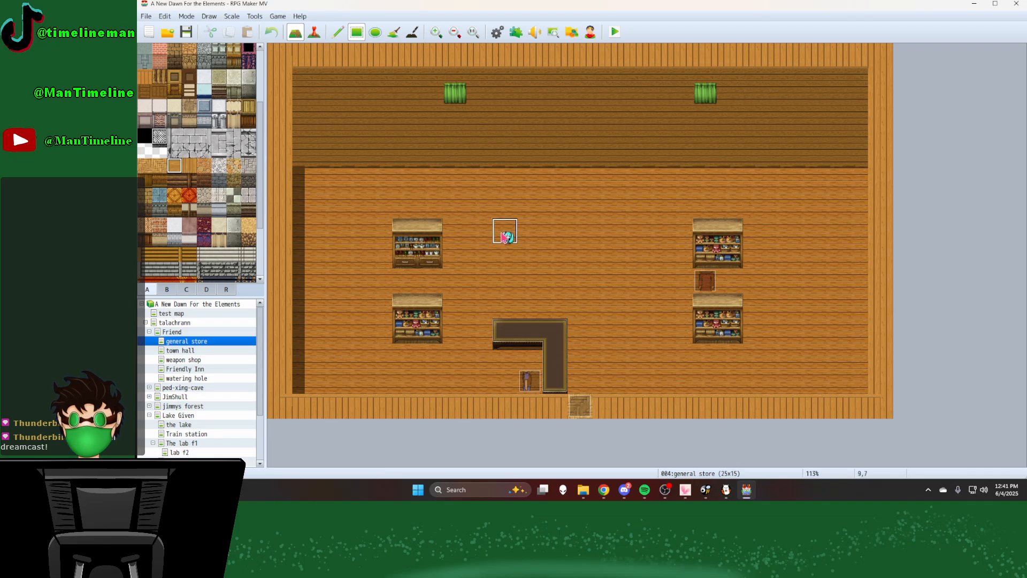
left_click(505, 233)
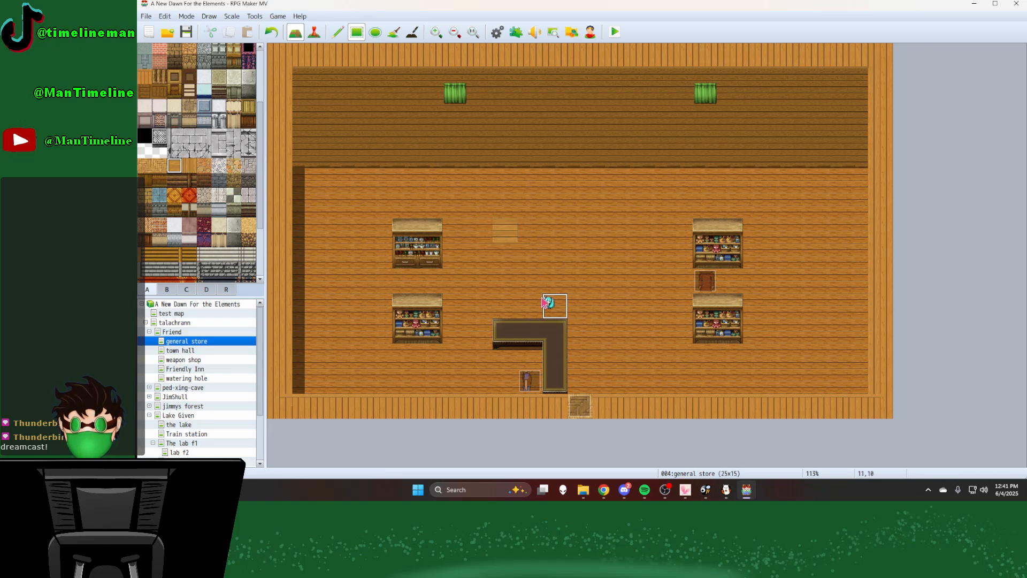
left_click(267, 34)
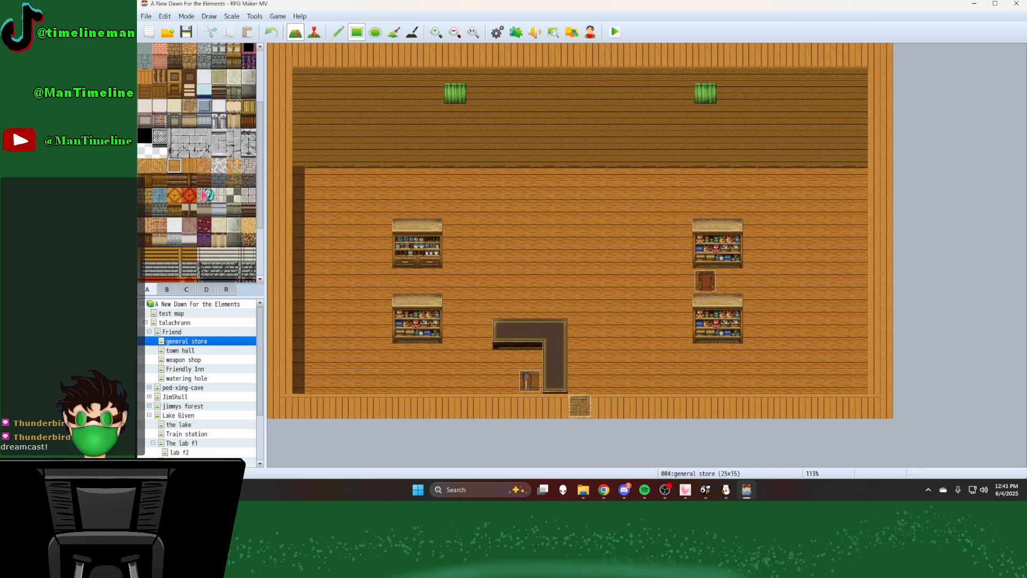
Step: Try a 3×2 tile patch of the white pebble floor above the general store counter and undo it
left_click(219, 165)
left_click(529, 249)
left_click_drag(528, 248, 581, 281)
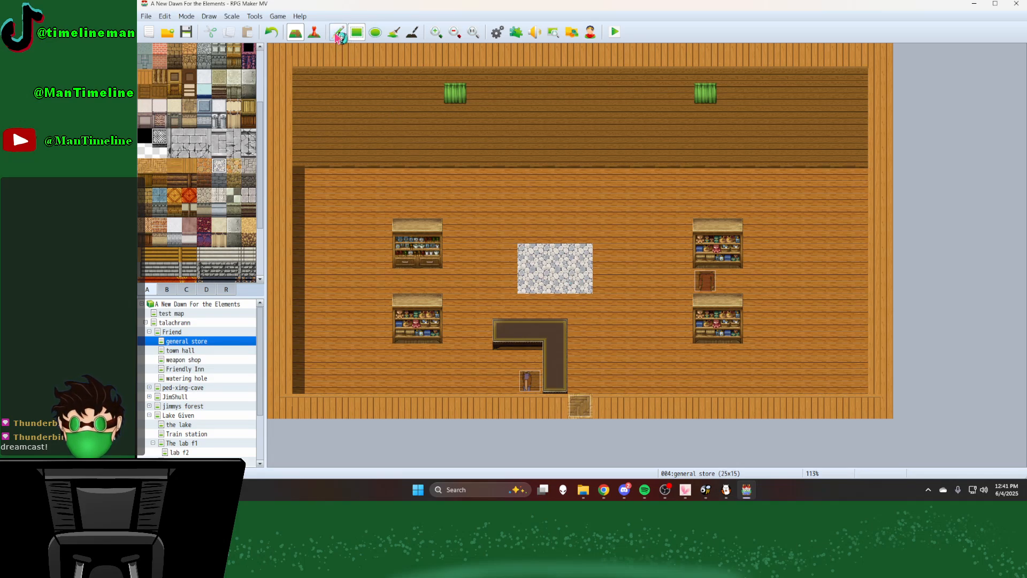
left_click(272, 33)
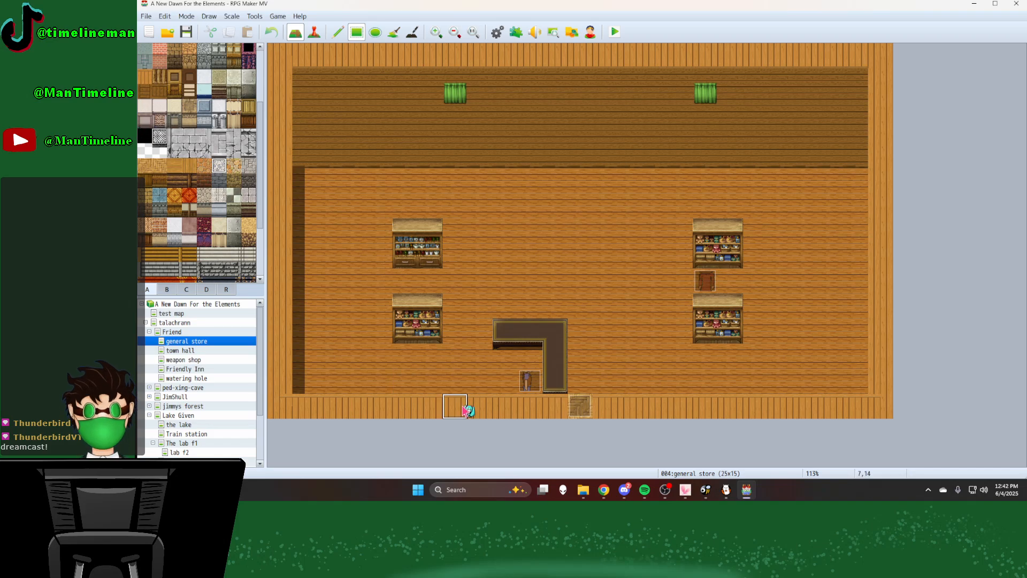
Step: Switch to the help page in Chrome to review Set A down to Part 1, then compare it with RPG Maker MV's set A palette
mouse_move(729, 496)
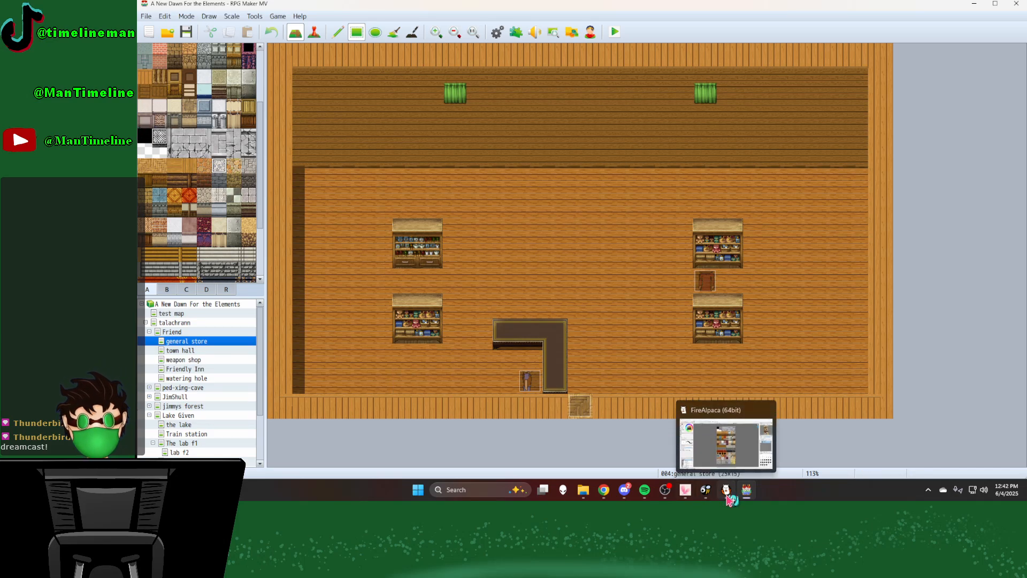
left_click(607, 492)
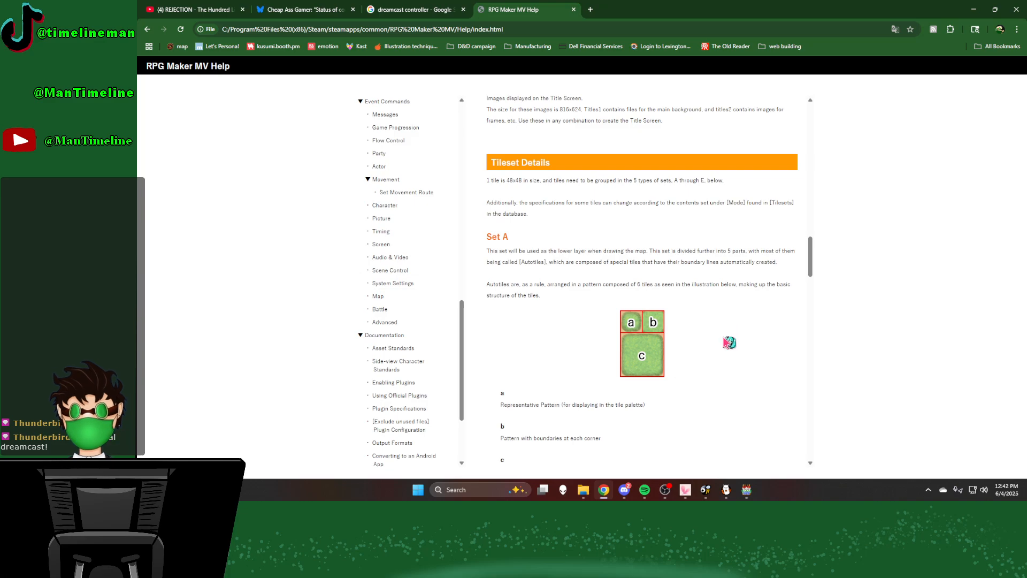
scroll(728, 343, "down", 2)
scroll(724, 351, "down", 2)
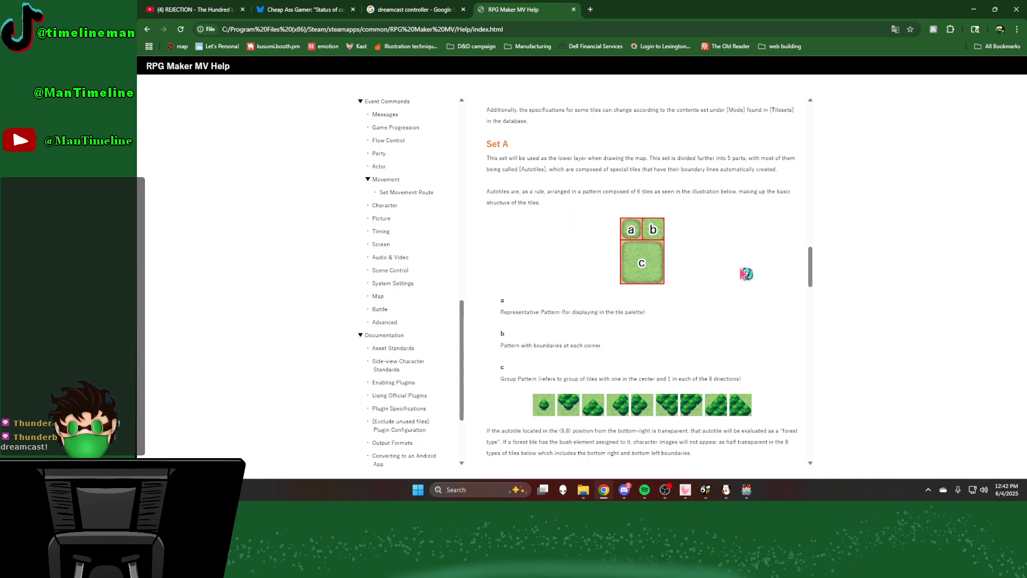
scroll(642, 256, "down", 5)
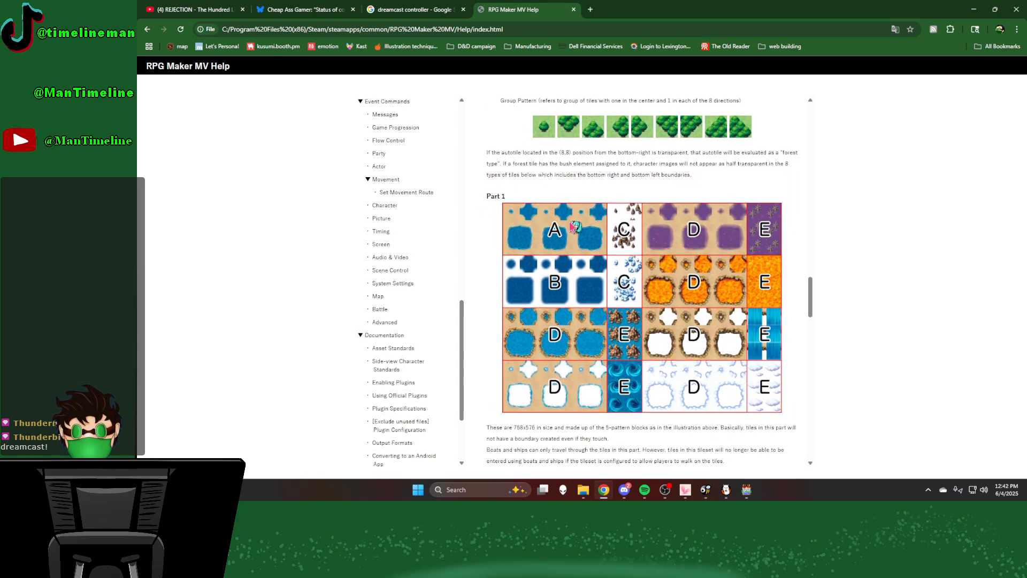
left_click(745, 489)
scroll(196, 184, "up", 3)
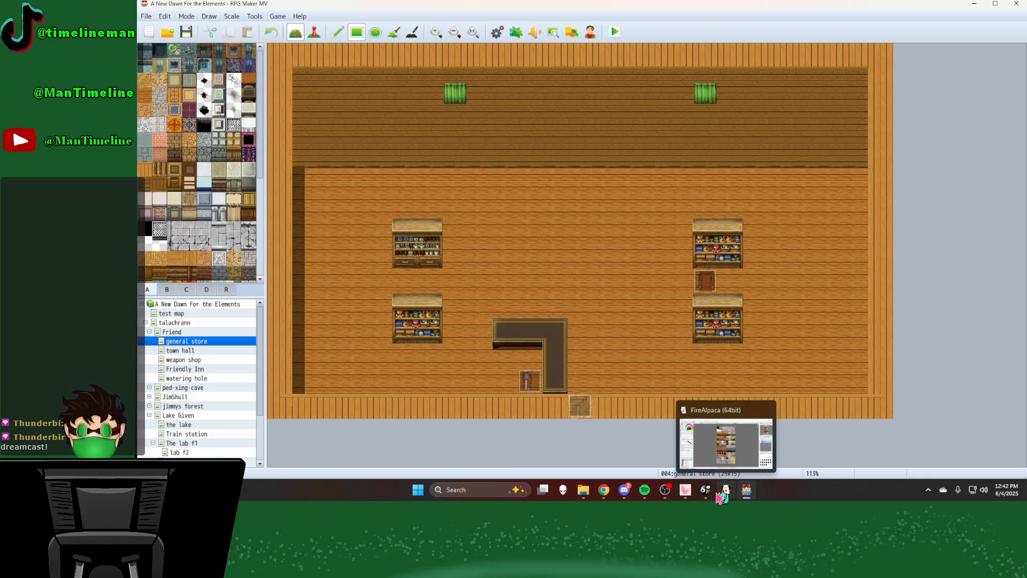
Step: Return to Chrome and read the Part 1 descriptions of Blocks A through E down to the Part 2 illustration
left_click(604, 490)
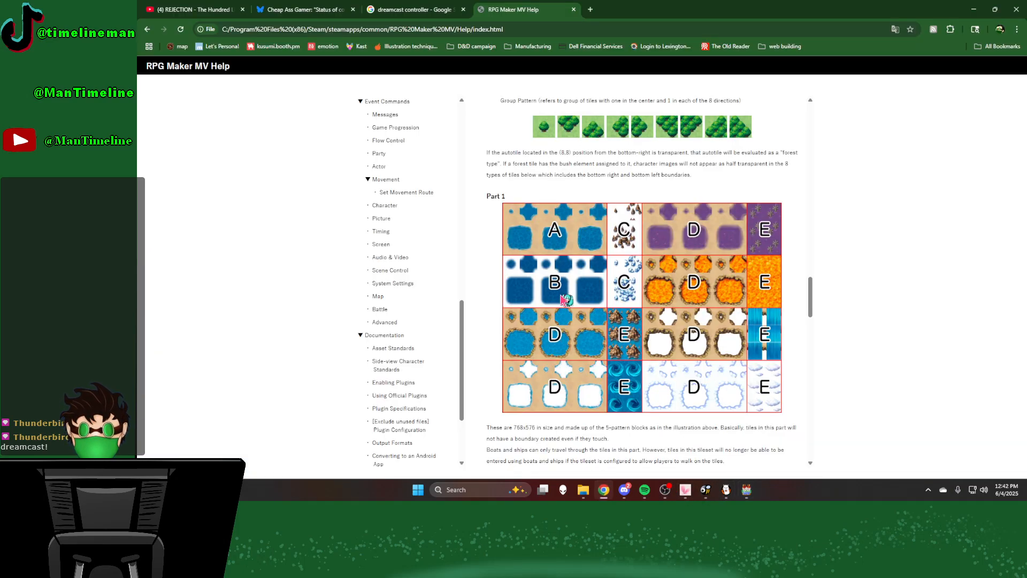
scroll(568, 301, "down", 1)
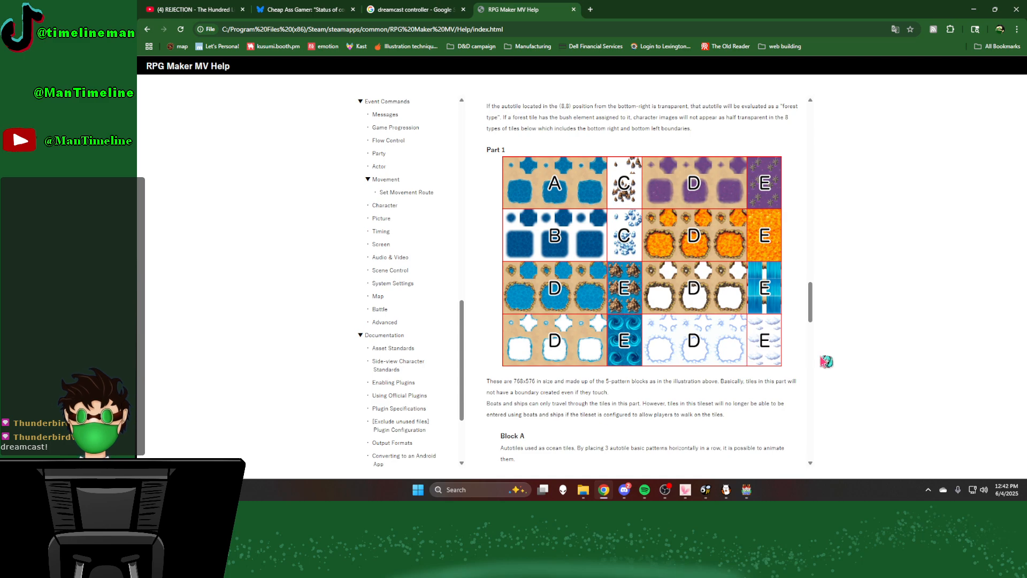
scroll(666, 388, "down", 3)
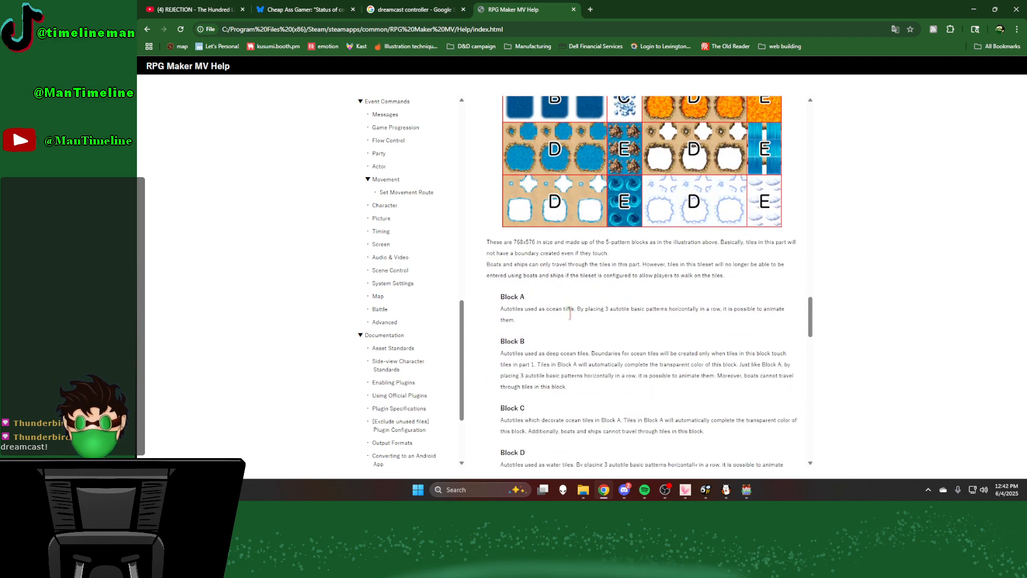
scroll(575, 433, "down", 1)
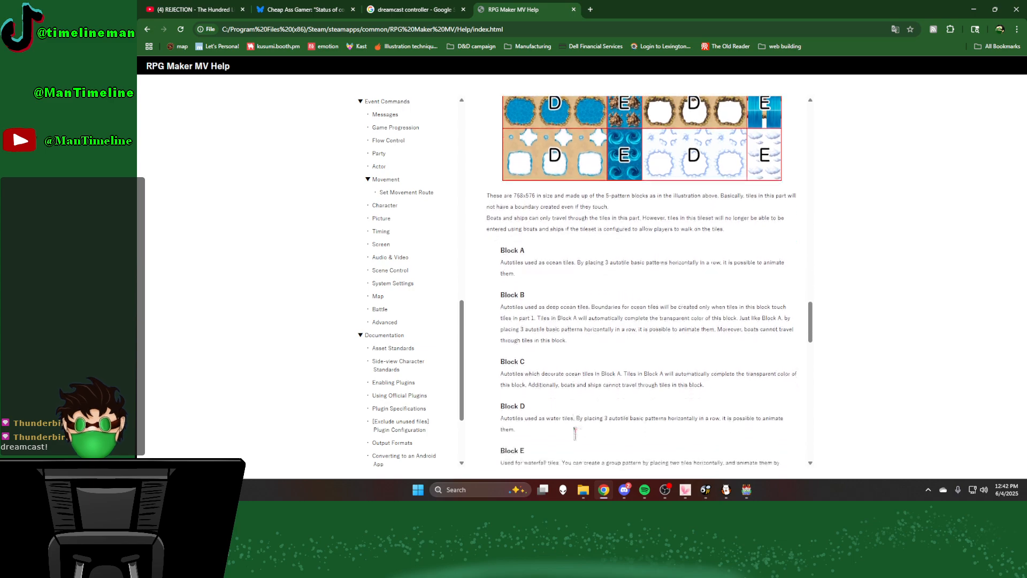
scroll(544, 374, "down", 1)
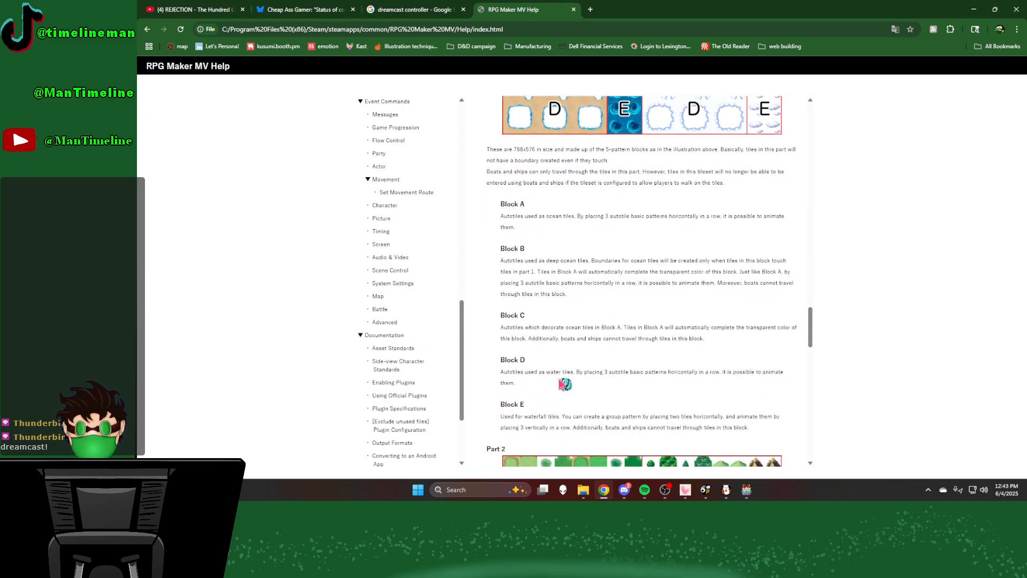
scroll(546, 383, "down", 3)
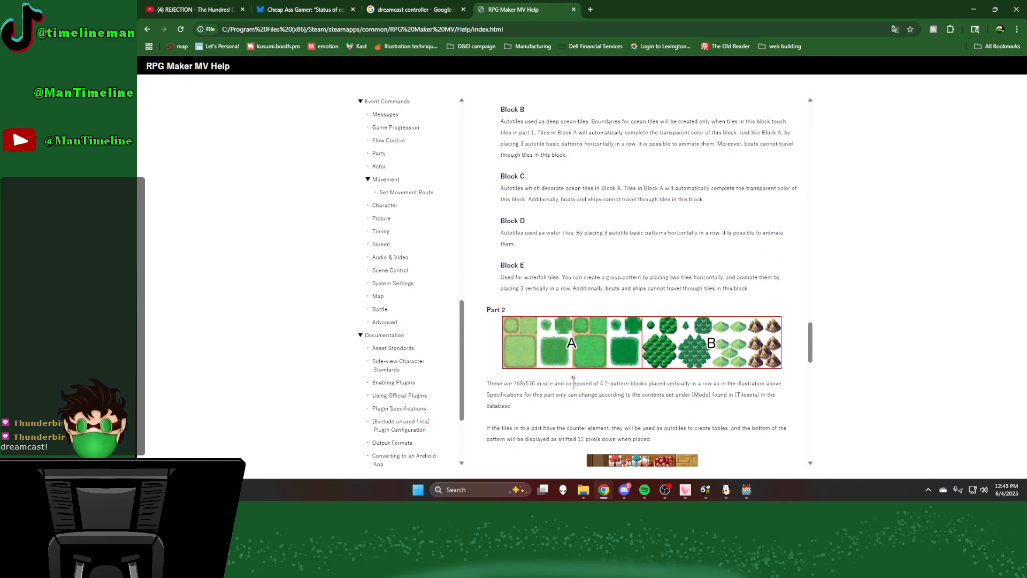
Step: Check the general store map and FireAlpaca's Inside_A5.png sheet, then read the Part 2 field and area type descriptions in Chrome
left_click(748, 491)
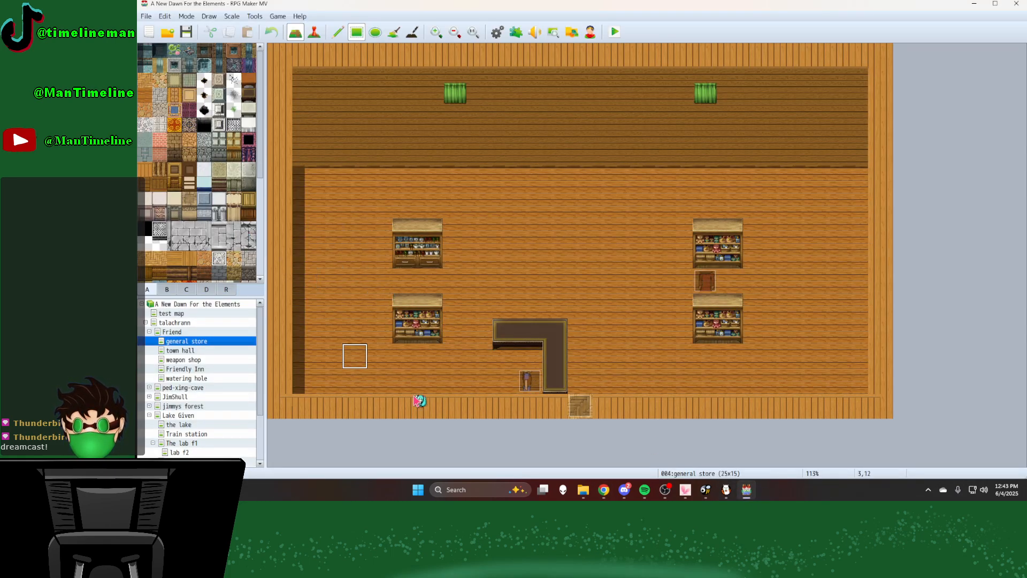
left_click(729, 497)
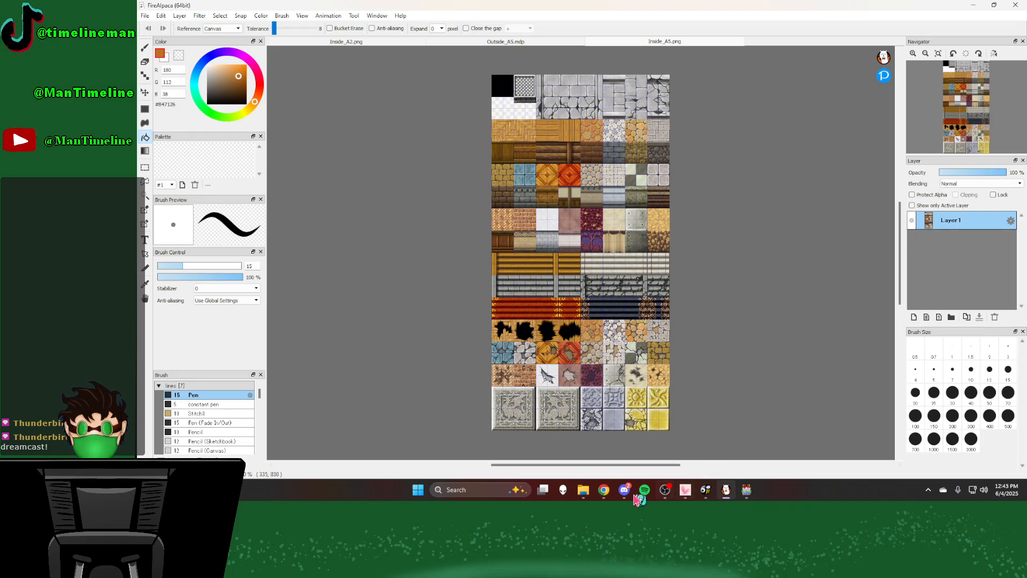
left_click(604, 495)
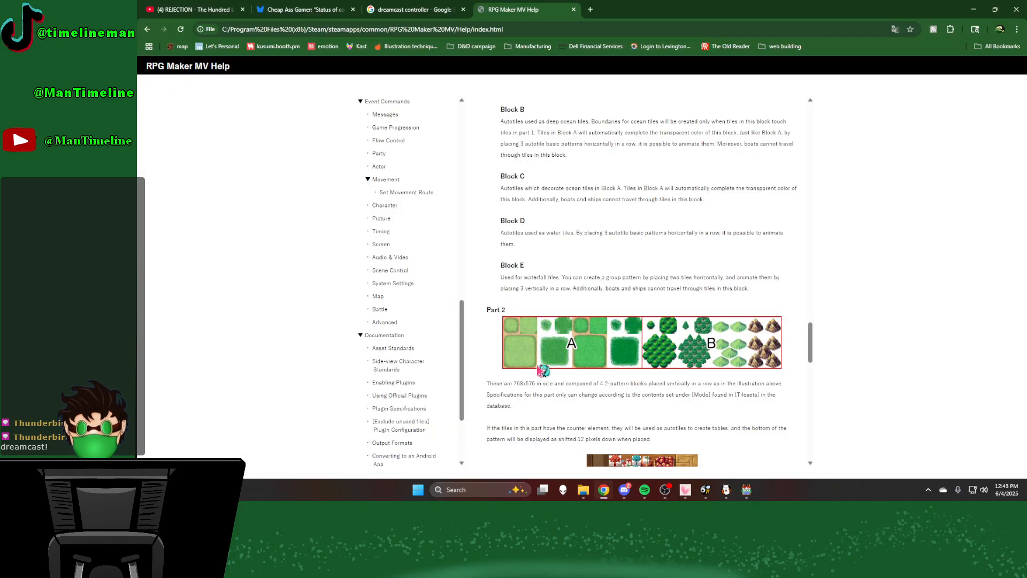
scroll(543, 370, "down", 3)
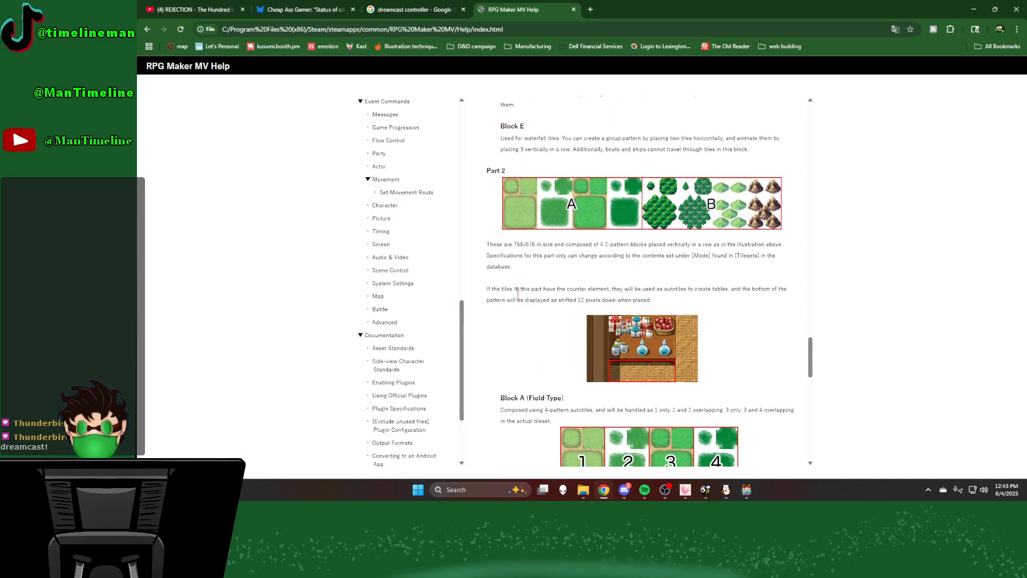
scroll(541, 369, "down", 2)
scroll(535, 366, "down", 2)
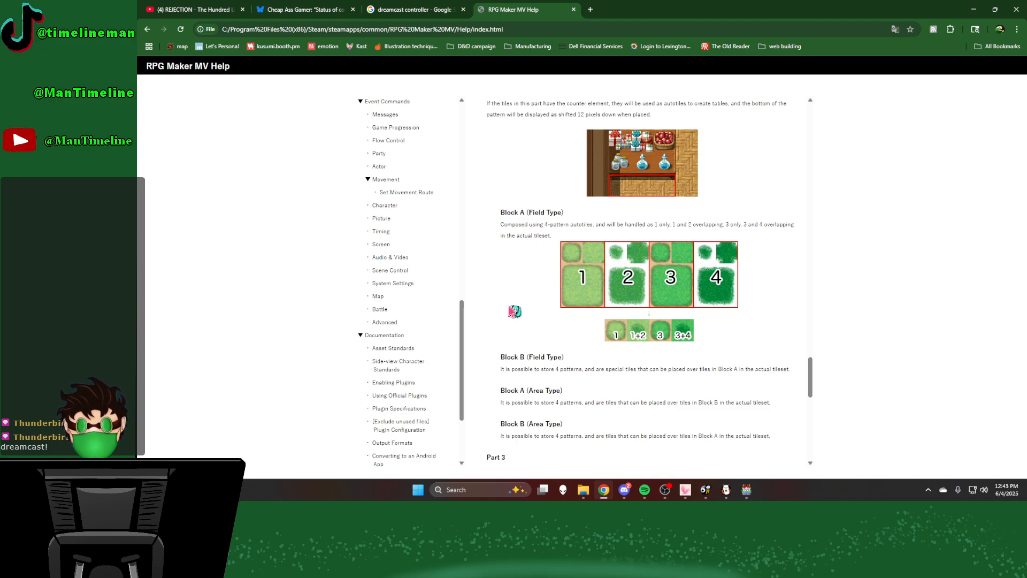
Step: Switch to RPG Maker MV, open the database's tileset settings and check the Mode options of the Overworld tileset
left_click(746, 490)
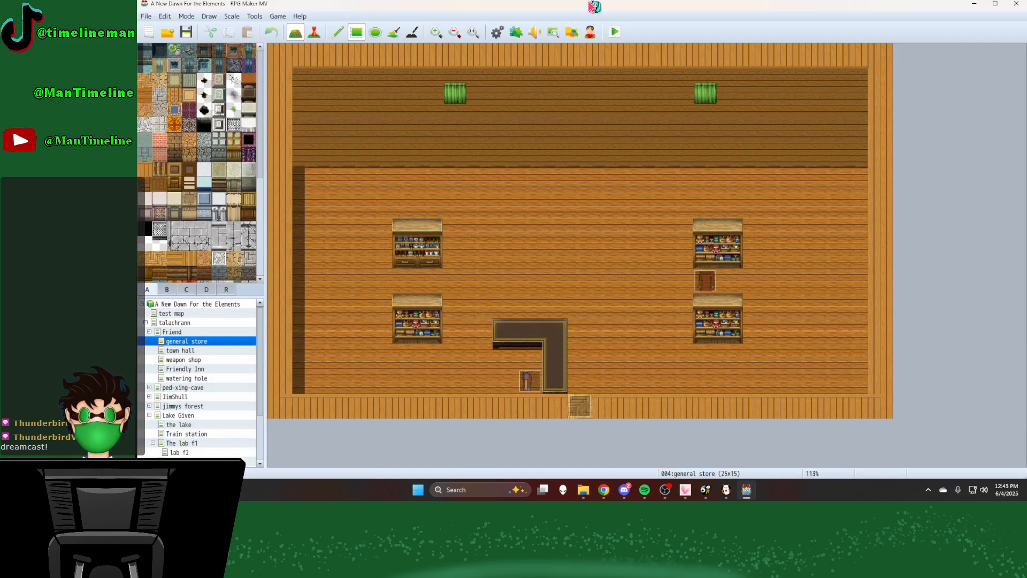
left_click(498, 33)
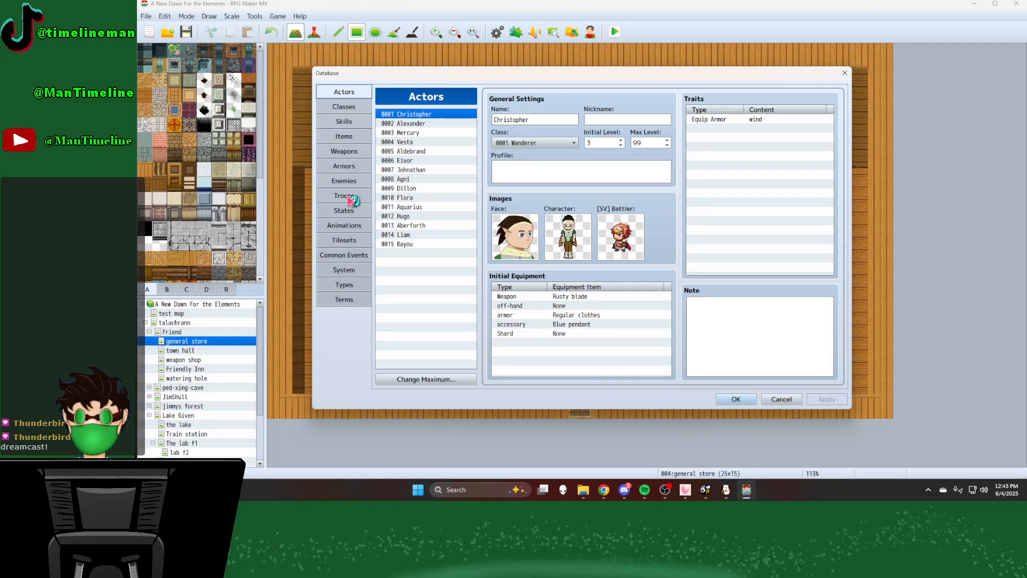
left_click(344, 239)
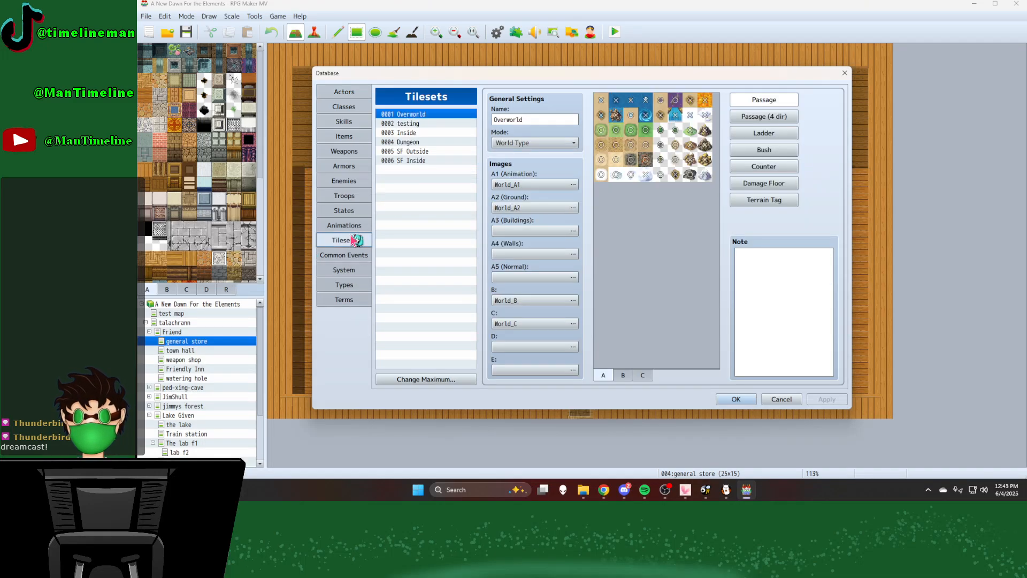
left_click(521, 141)
left_click(521, 142)
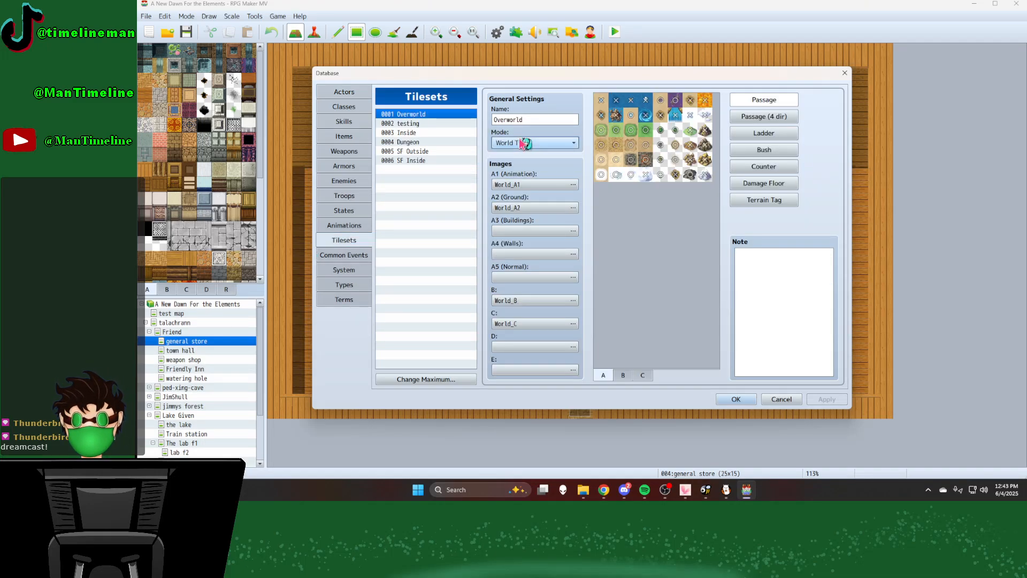
left_click(522, 141)
left_click(521, 141)
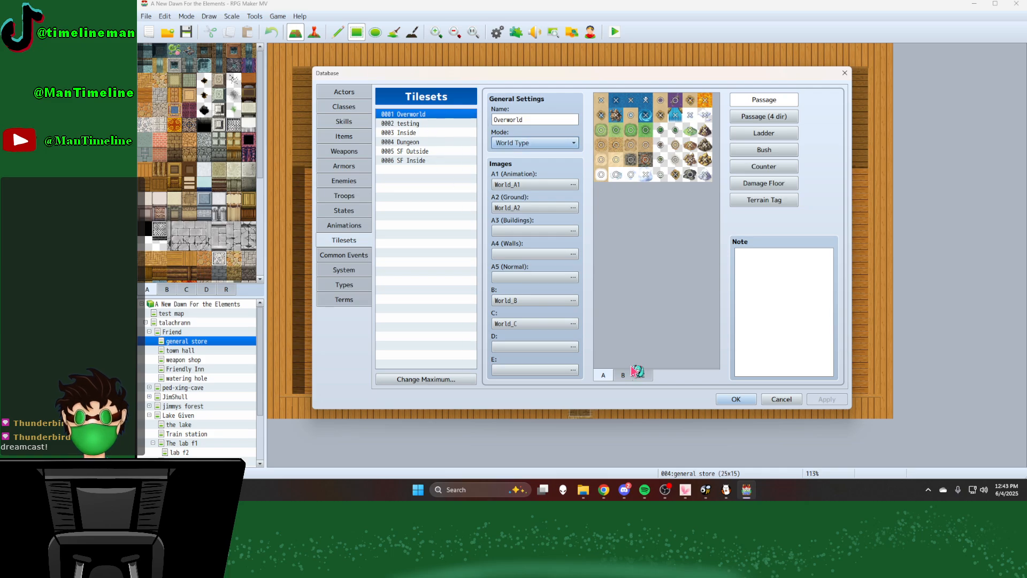
Step: Read the Part 3 and Part 4 descriptions in Chrome, then switch to FireAlpaca and display Inside_A2.png
left_click(604, 491)
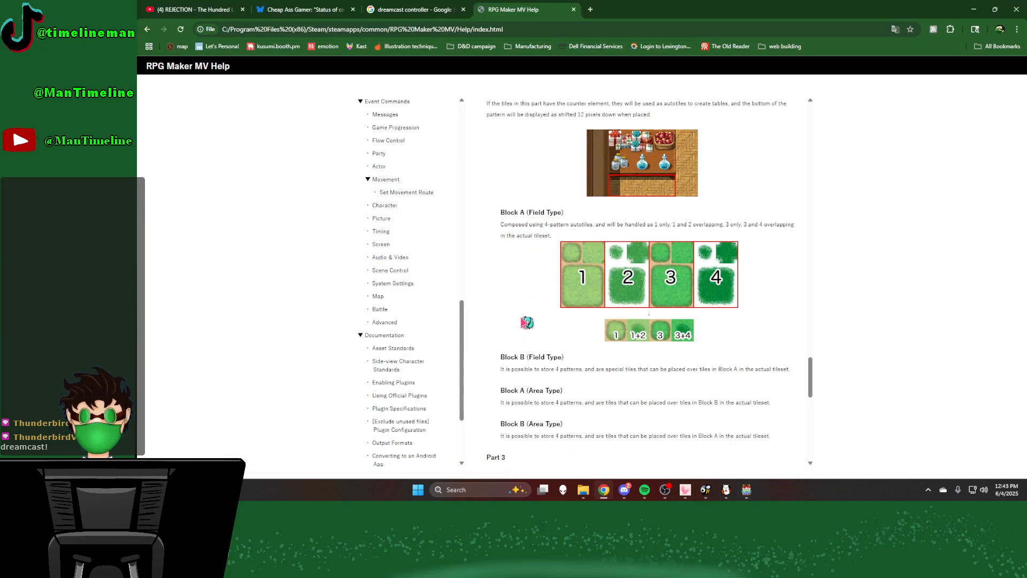
scroll(530, 321, "down", 2)
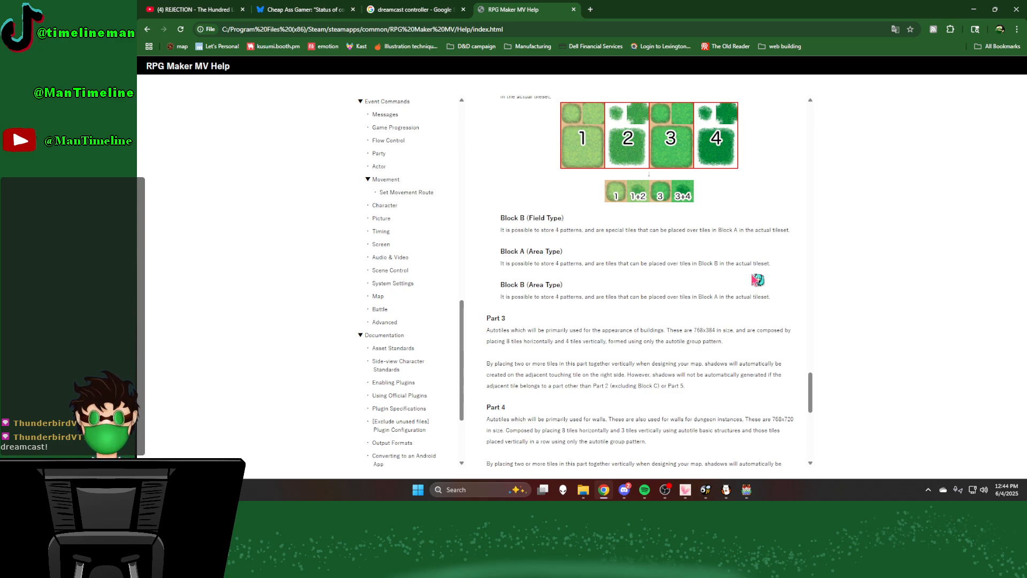
left_click(727, 490)
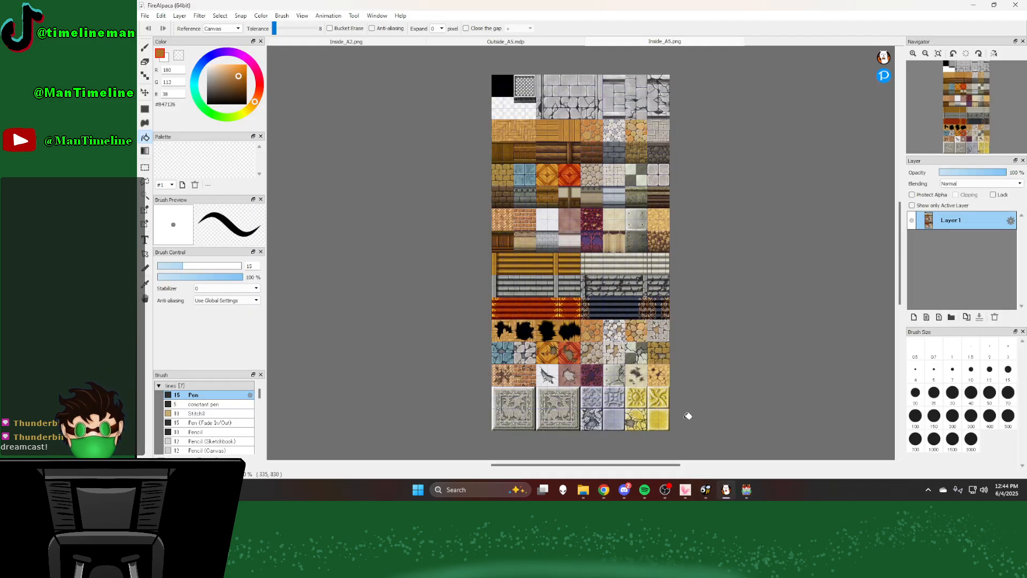
left_click(366, 42)
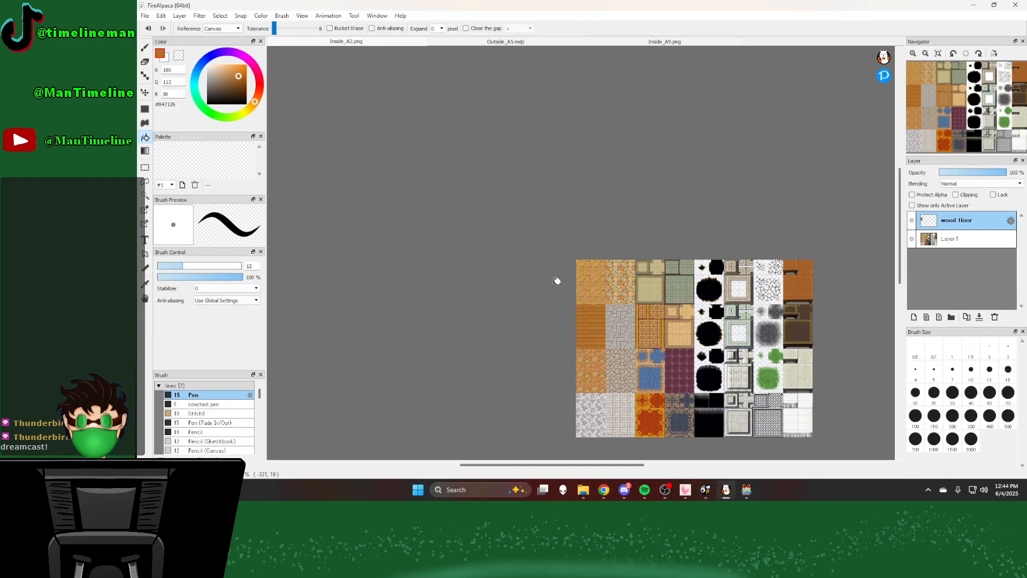
Step: Examine the wood, stone and carpet autotiles in Inside_A2.png up close to see how their floor patterns are laid out
scroll(629, 275, "up", 4)
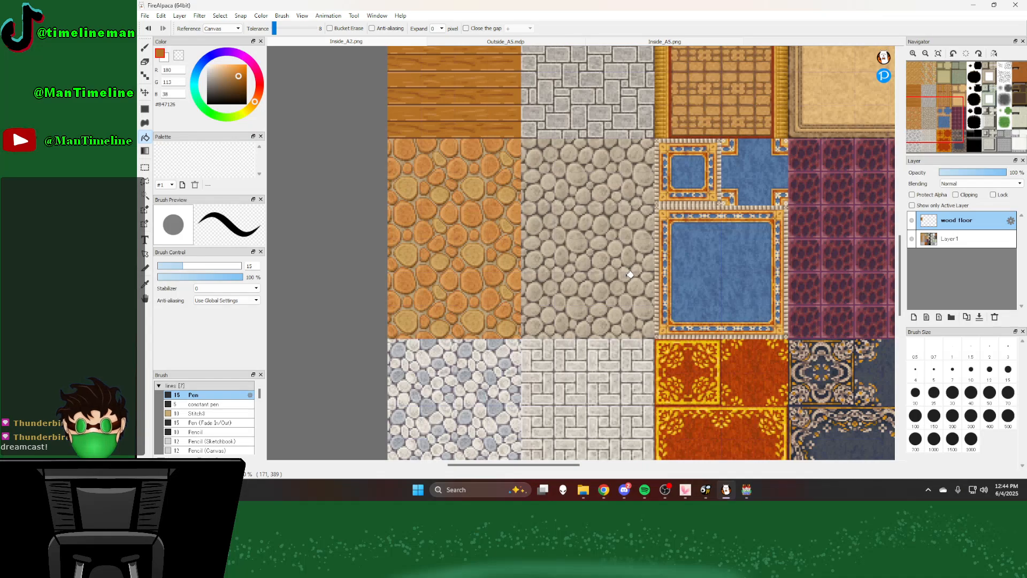
scroll(637, 274, "down", 5)
scroll(673, 267, "up", 4)
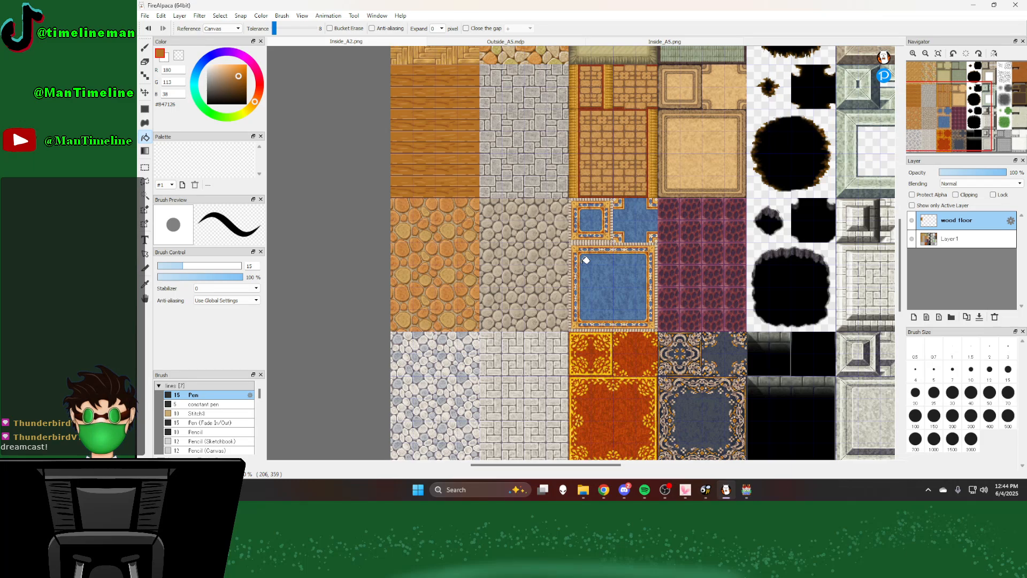
scroll(503, 305, "up", 2)
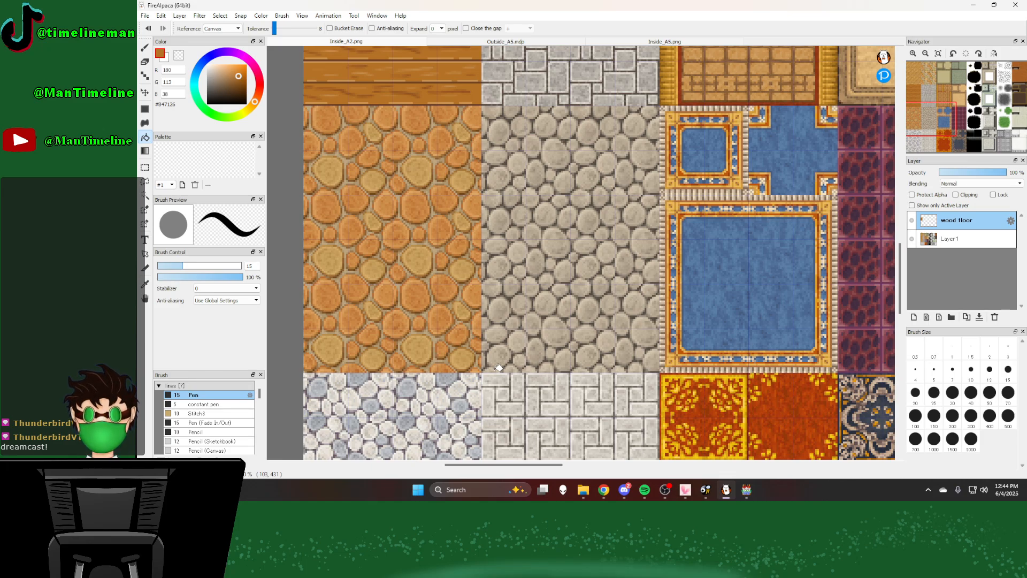
scroll(495, 361, "down", 2)
scroll(482, 235, "up", 1)
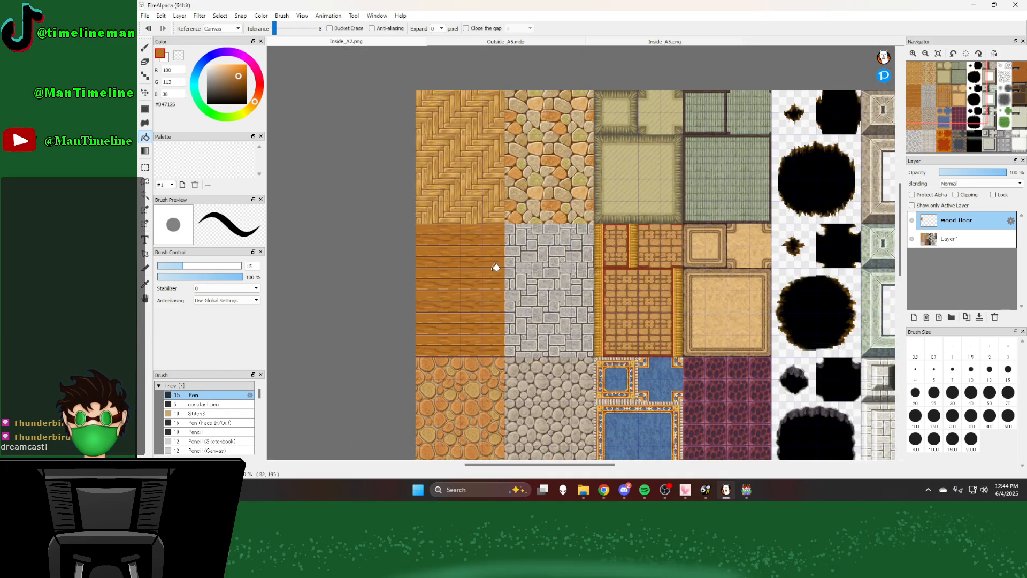
scroll(496, 268, "down", 1)
scroll(500, 275, "up", 1)
scroll(519, 336, "up", 1)
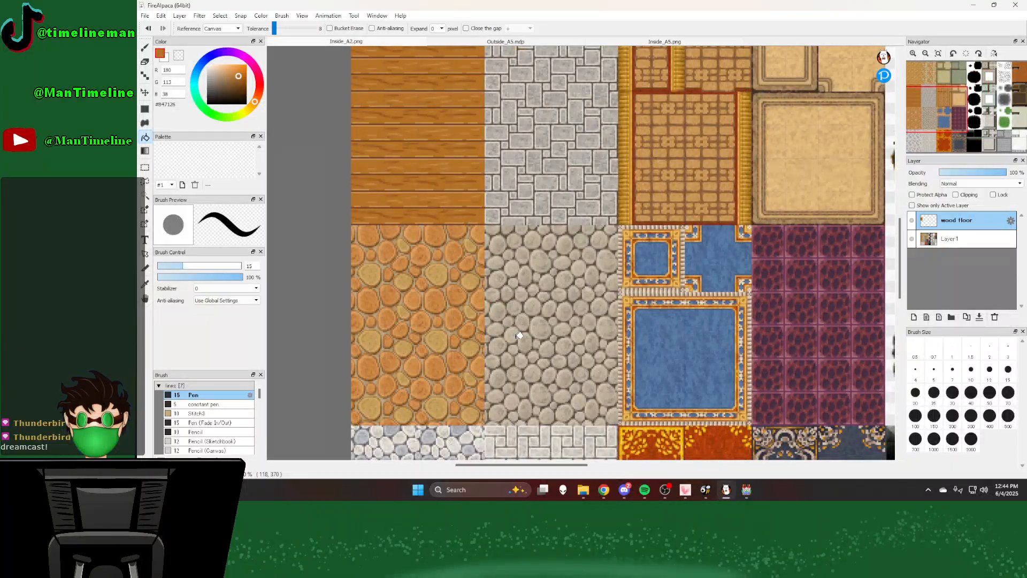
Step: Examine the cobblestone and grey stone floor autotiles in Inside_A2.png up close and against the whole sheet
scroll(519, 336, "up", 1)
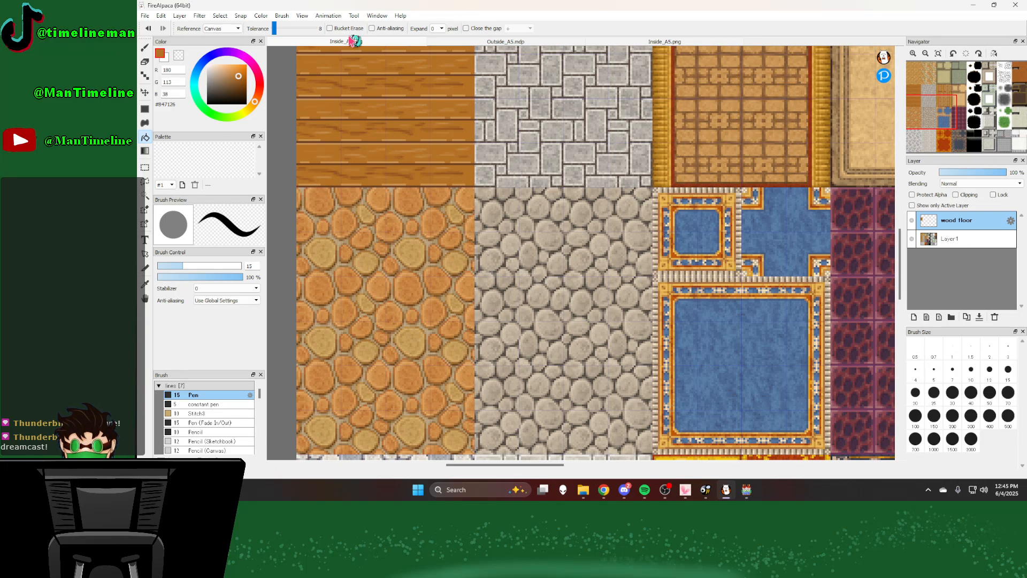
scroll(547, 331, "down", 2)
scroll(553, 331, "down", 2)
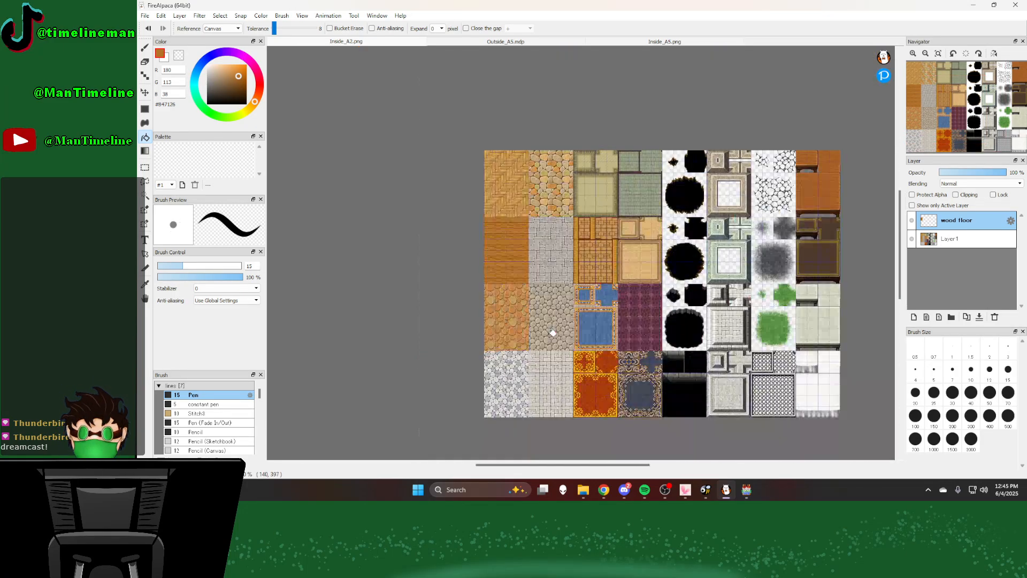
scroll(548, 346, "up", 2)
scroll(562, 280, "up", 1)
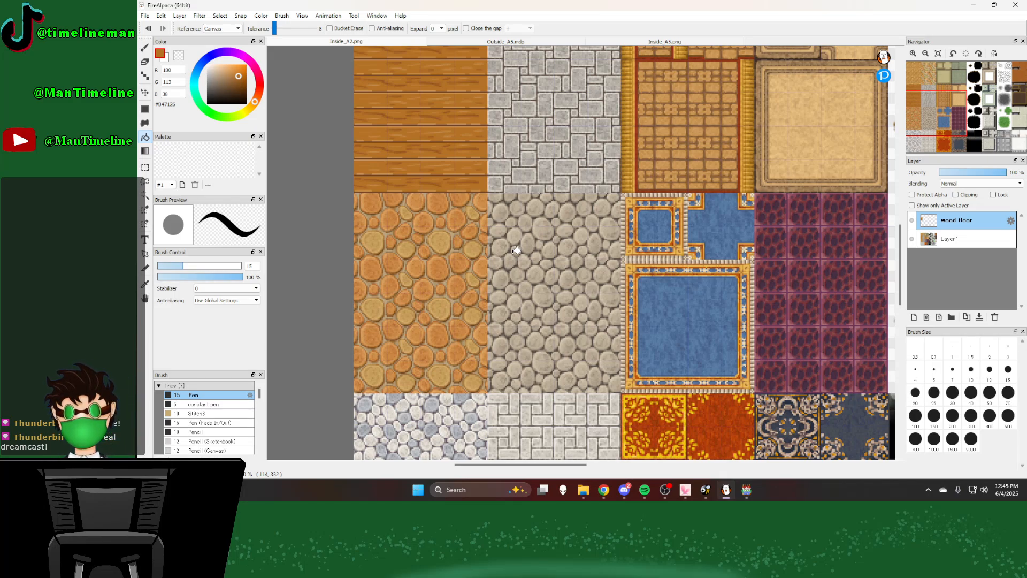
scroll(570, 247, "down", 1)
scroll(544, 232, "up", 2)
scroll(526, 252, "up", 1)
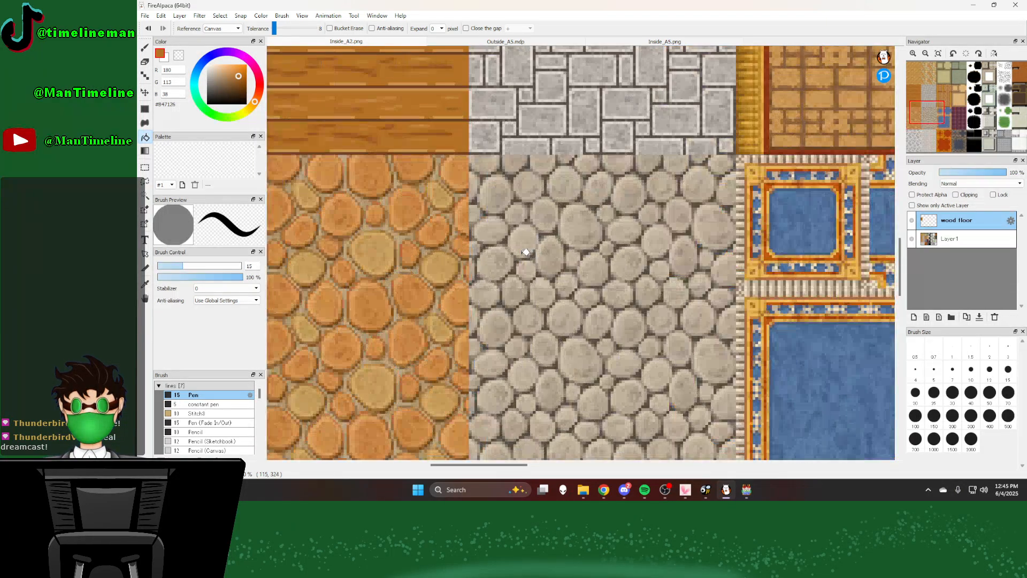
scroll(528, 252, "down", 1)
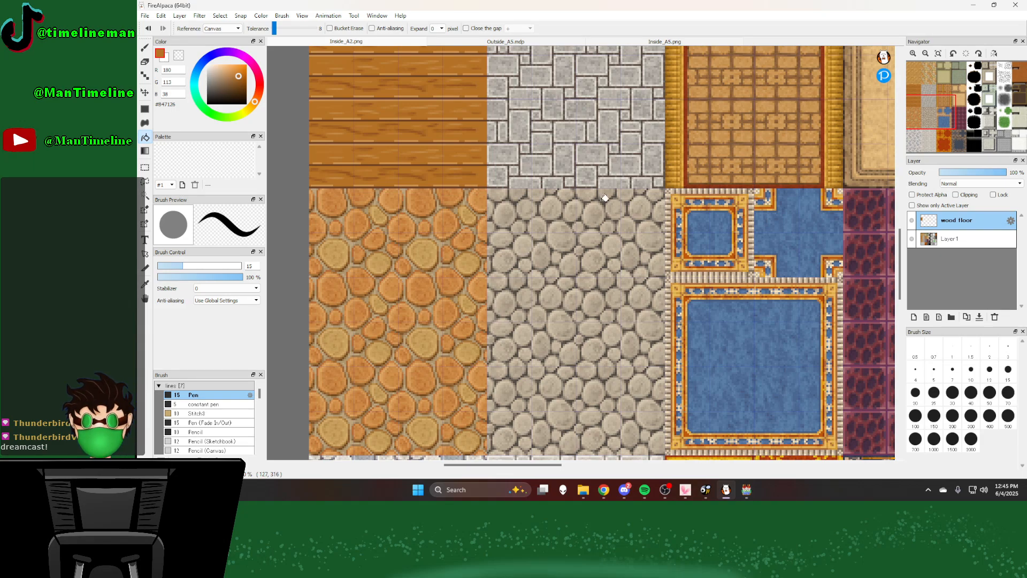
scroll(529, 252, "down", 6)
scroll(624, 172, "up", 2)
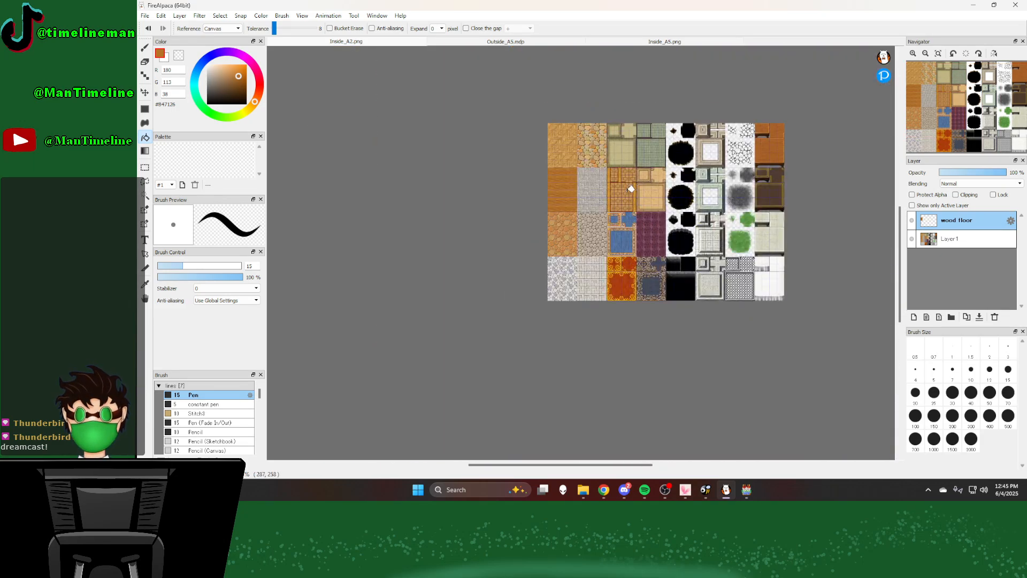
scroll(616, 186, "up", 3)
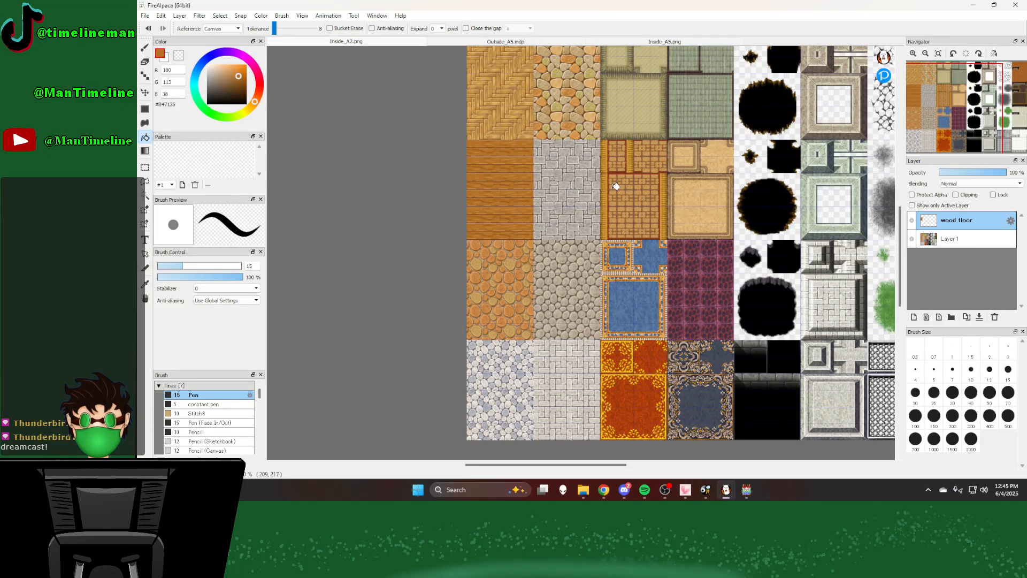
Step: Check the Outside_A5.mdp and Inside_A5.png sheets, then return to Inside_A2.png
left_click(521, 45)
left_click(649, 43)
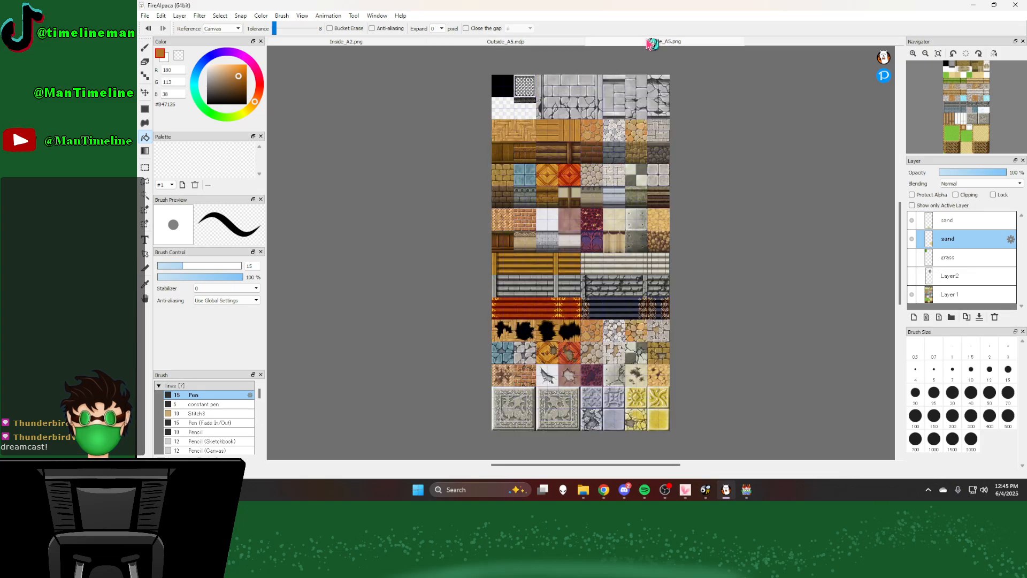
left_click(398, 41)
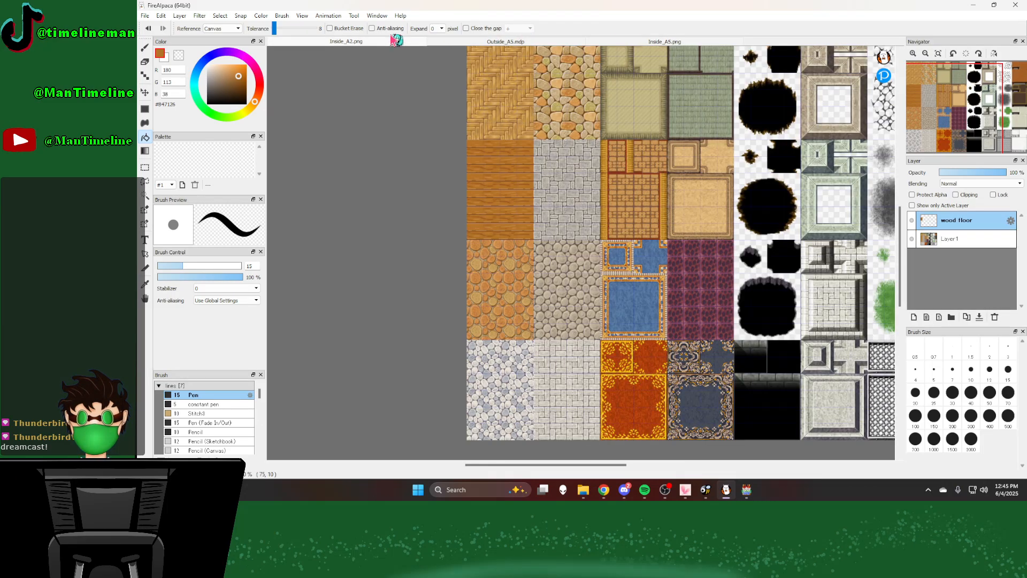
Step: Open the A2-template FireAlpaca document from the Pictures > Art > games > tiles folder
left_click(144, 15)
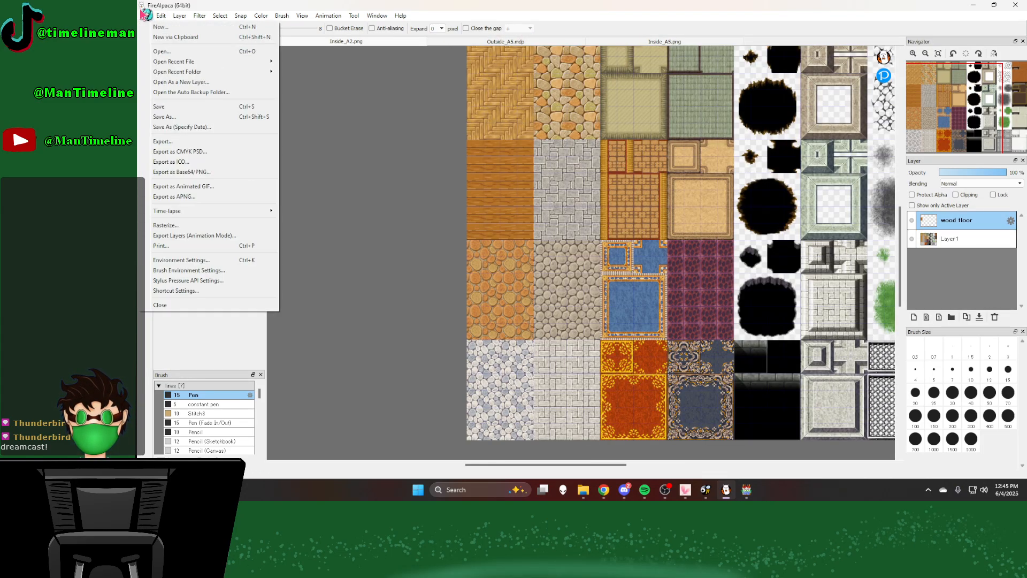
left_click(160, 51)
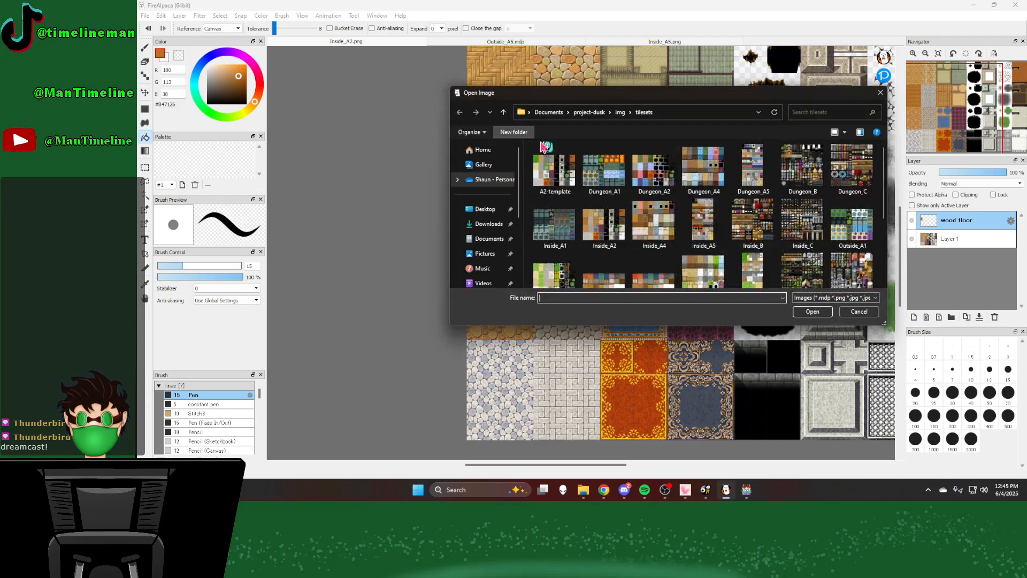
left_click(498, 255)
double_click(552, 160)
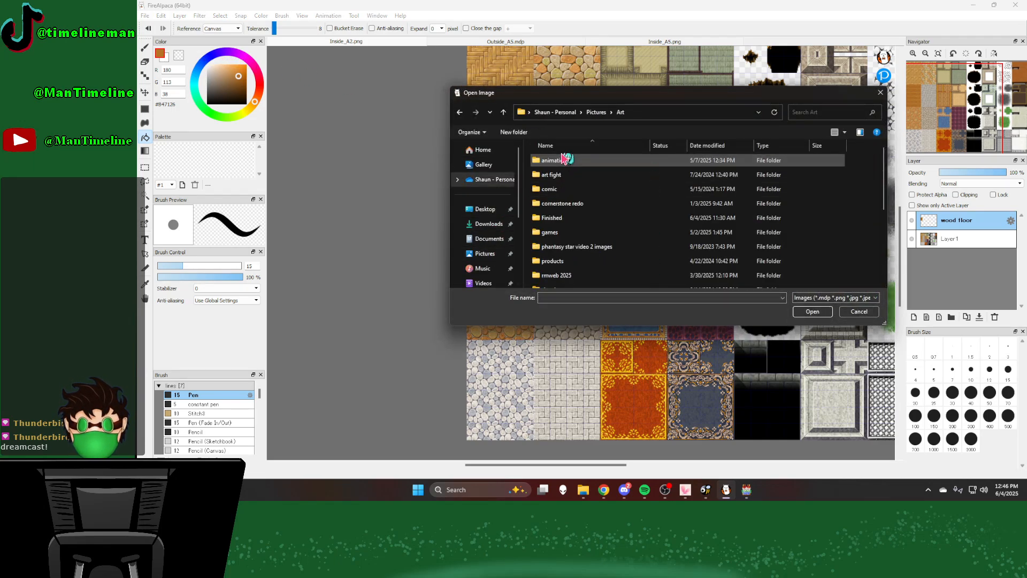
double_click(562, 233)
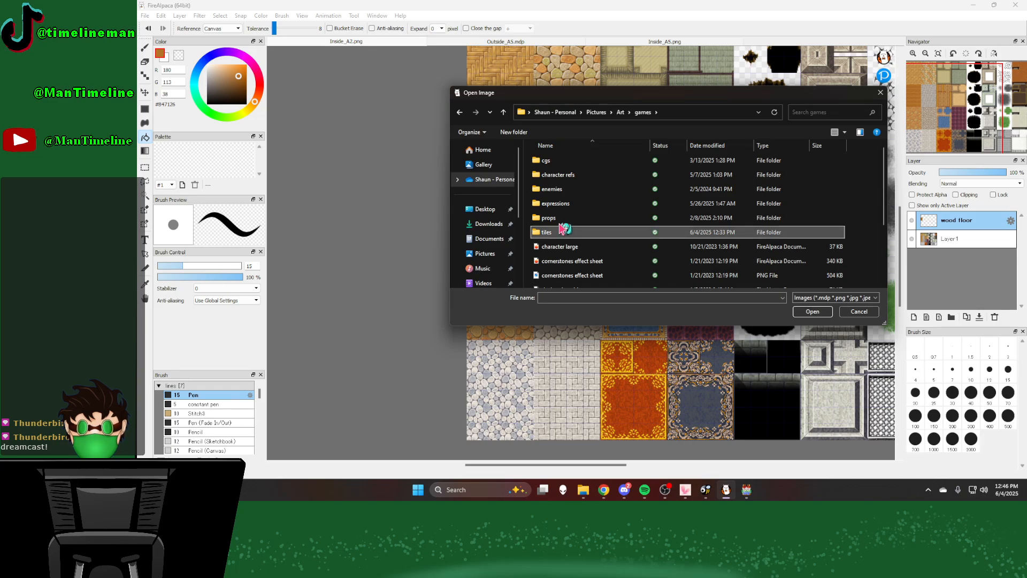
double_click(597, 232)
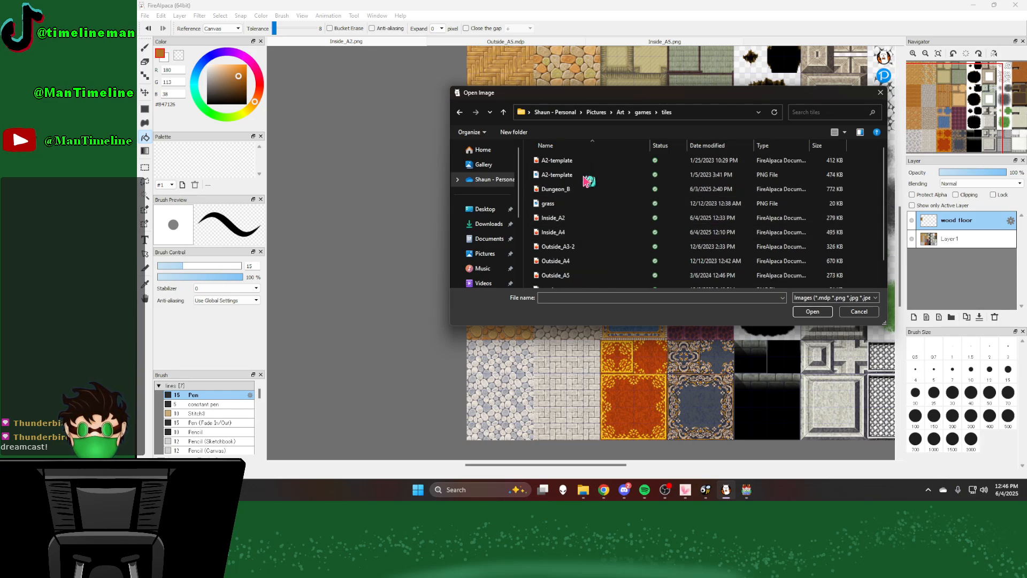
left_click(595, 160)
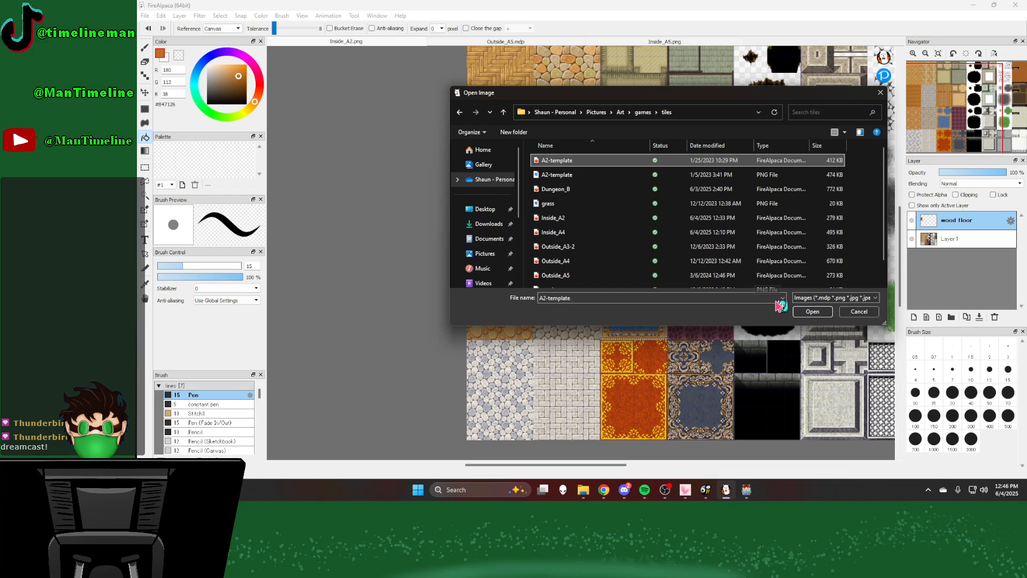
left_click(815, 311)
Step: Hide the path layer directly above the grass layer in A2-template.mdp to inspect the original autotile underneath
scroll(459, 202, "up", 2)
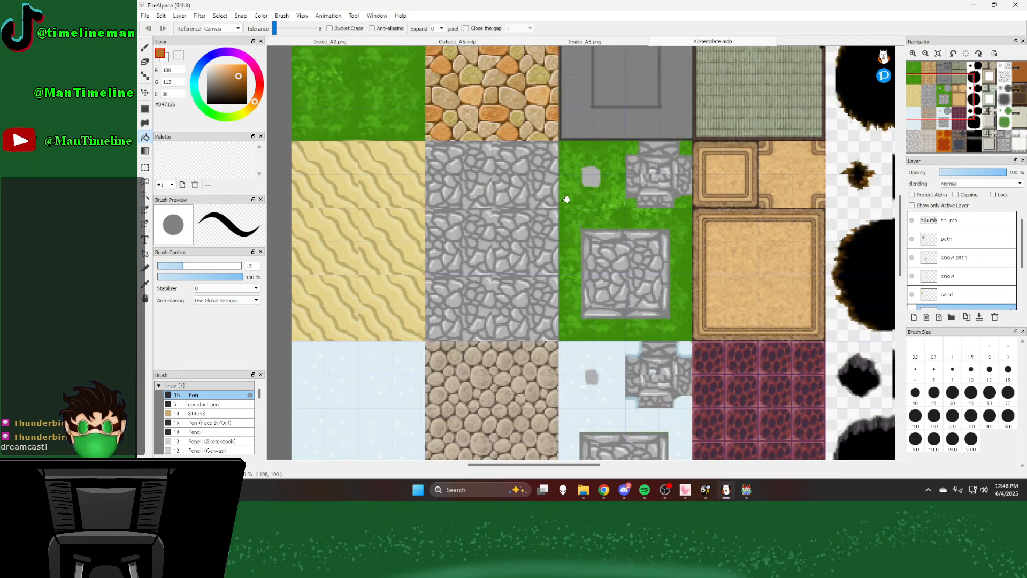
scroll(971, 265, "down", 3)
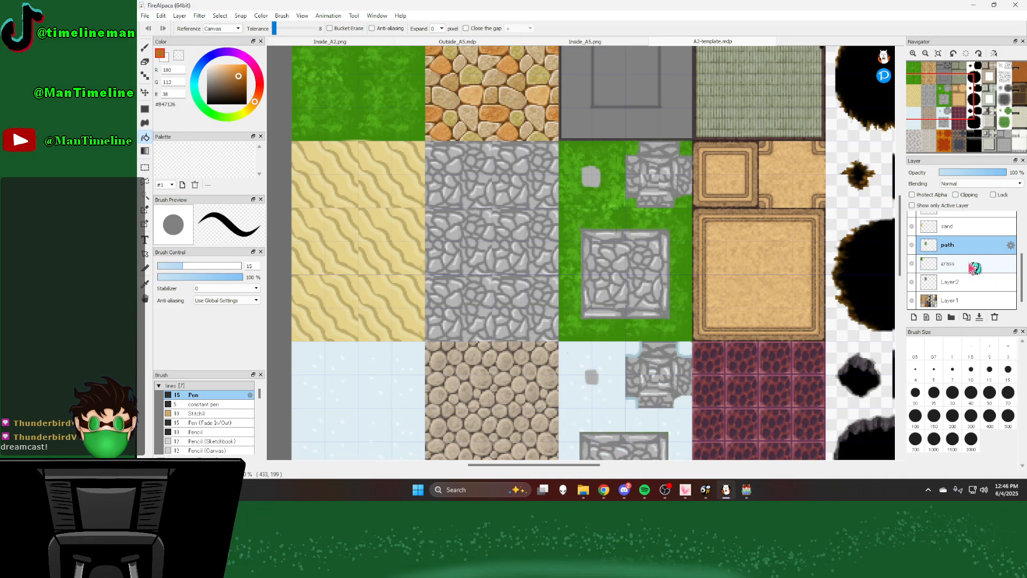
scroll(974, 268, "up", 1)
left_click(913, 263)
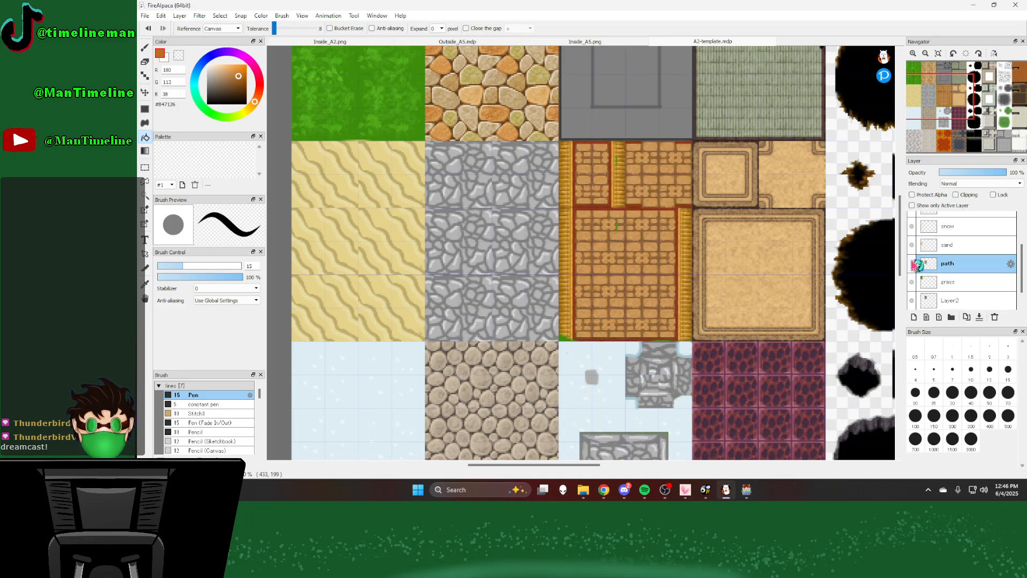
scroll(926, 262, "down", 1)
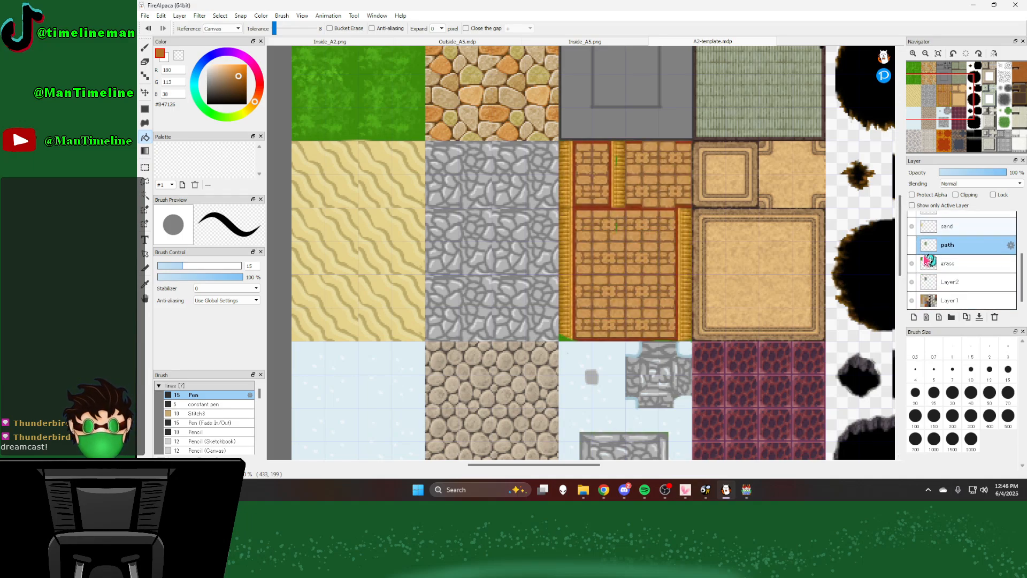
scroll(927, 261, "up", 4)
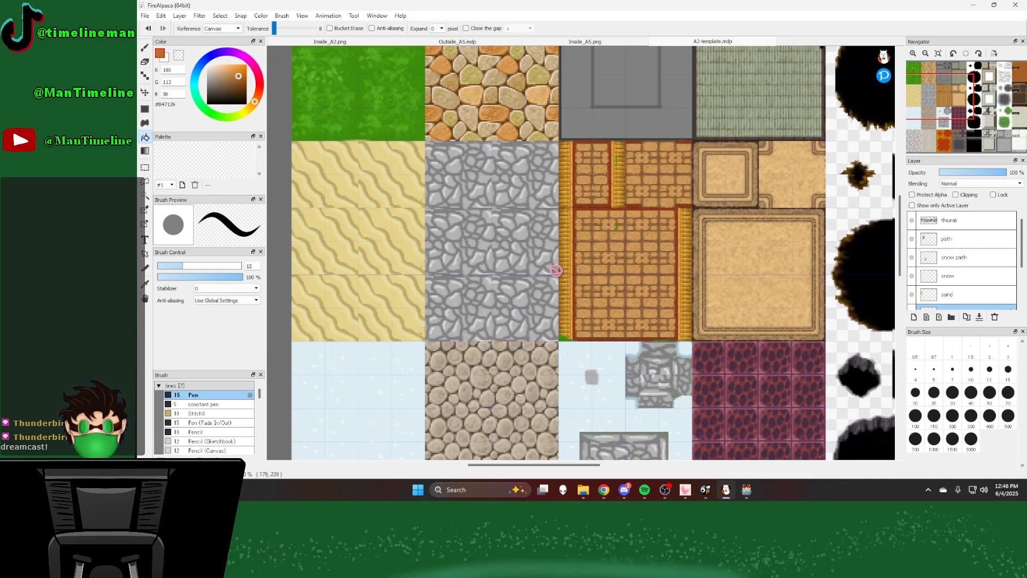
Step: Make the hidden path layer above the grass layer visible again and look over the whole template sheet
scroll(556, 270, "down", 5)
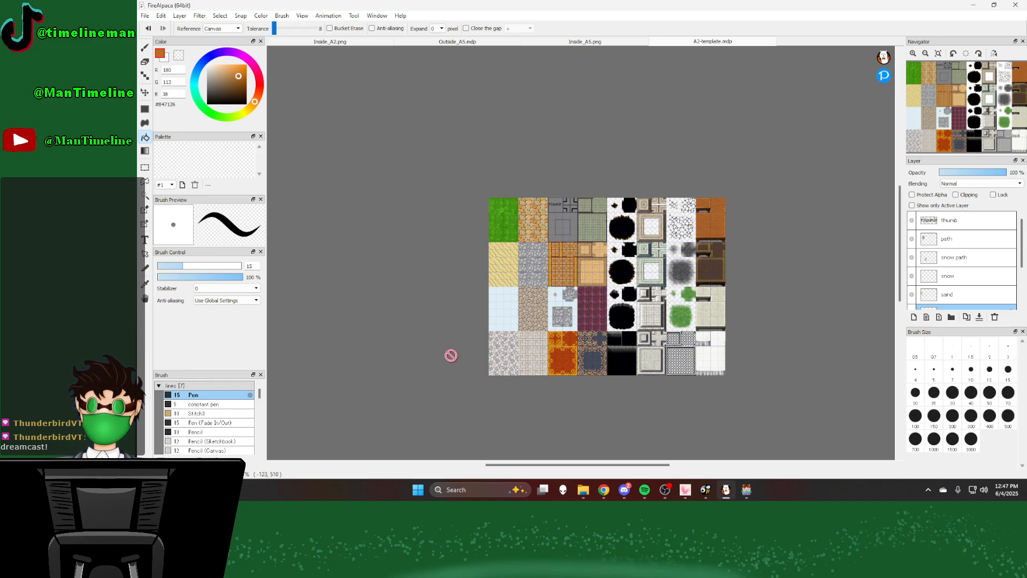
scroll(937, 263, "down", 4)
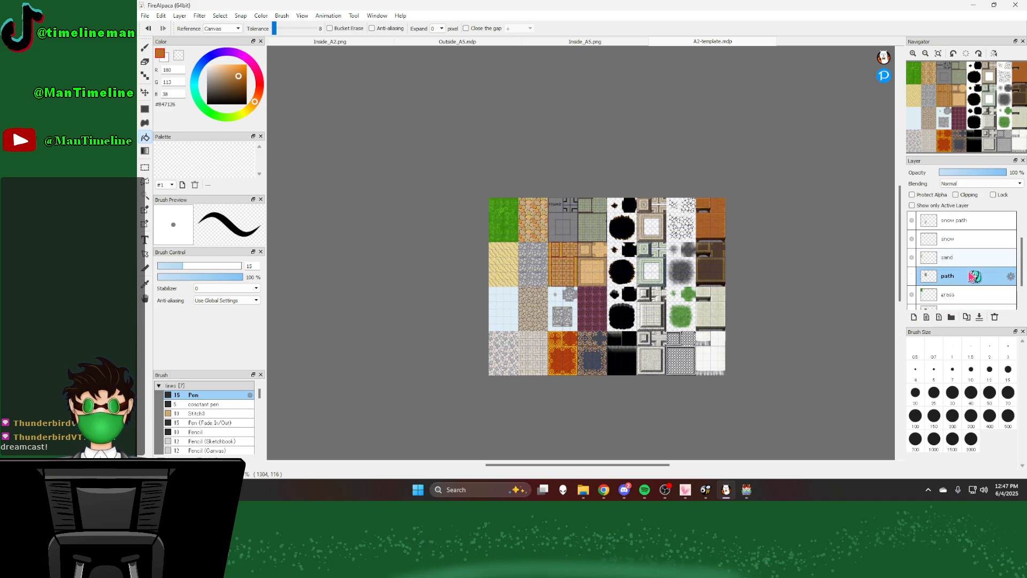
left_click(912, 264)
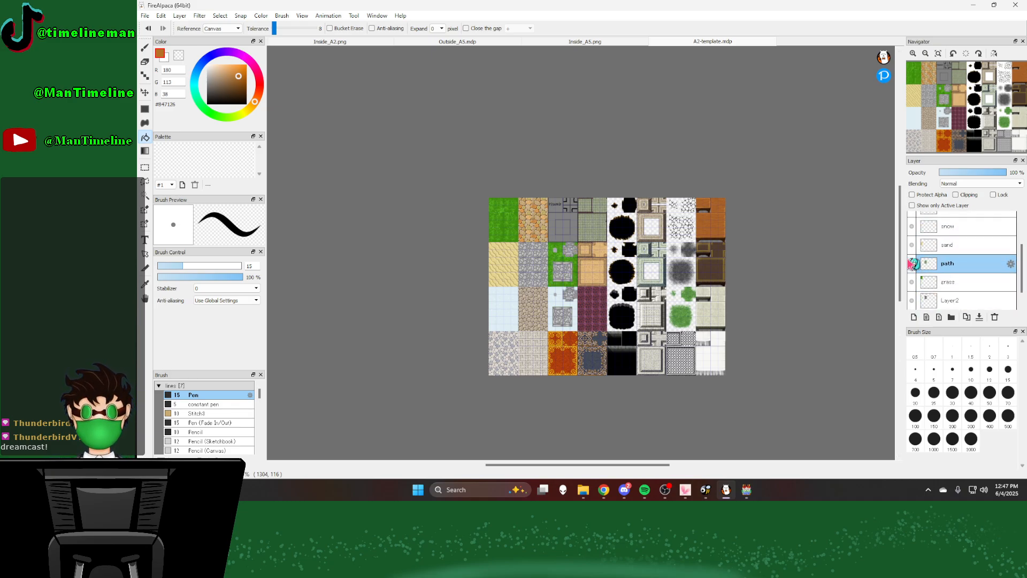
scroll(914, 260, "up", 4)
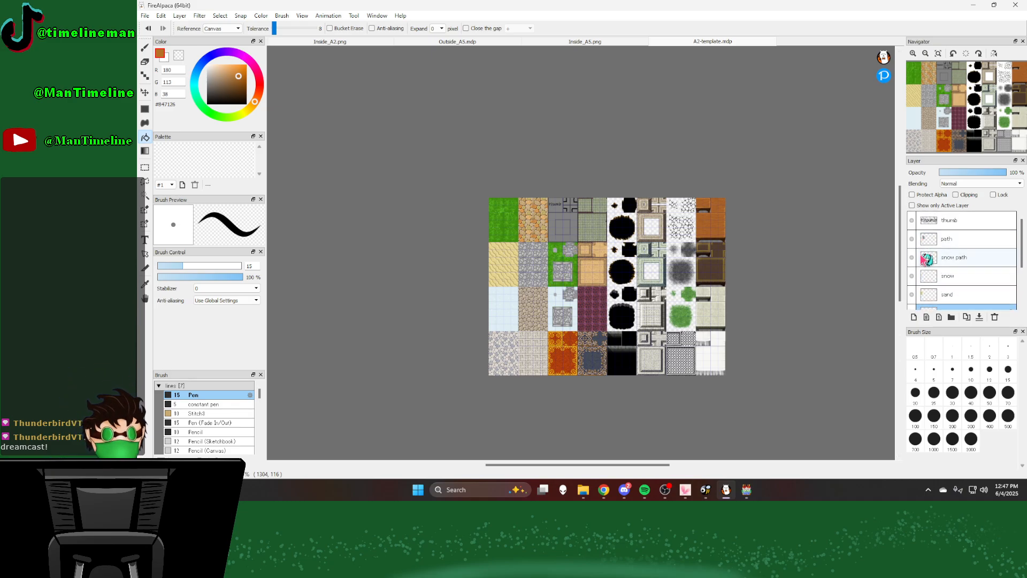